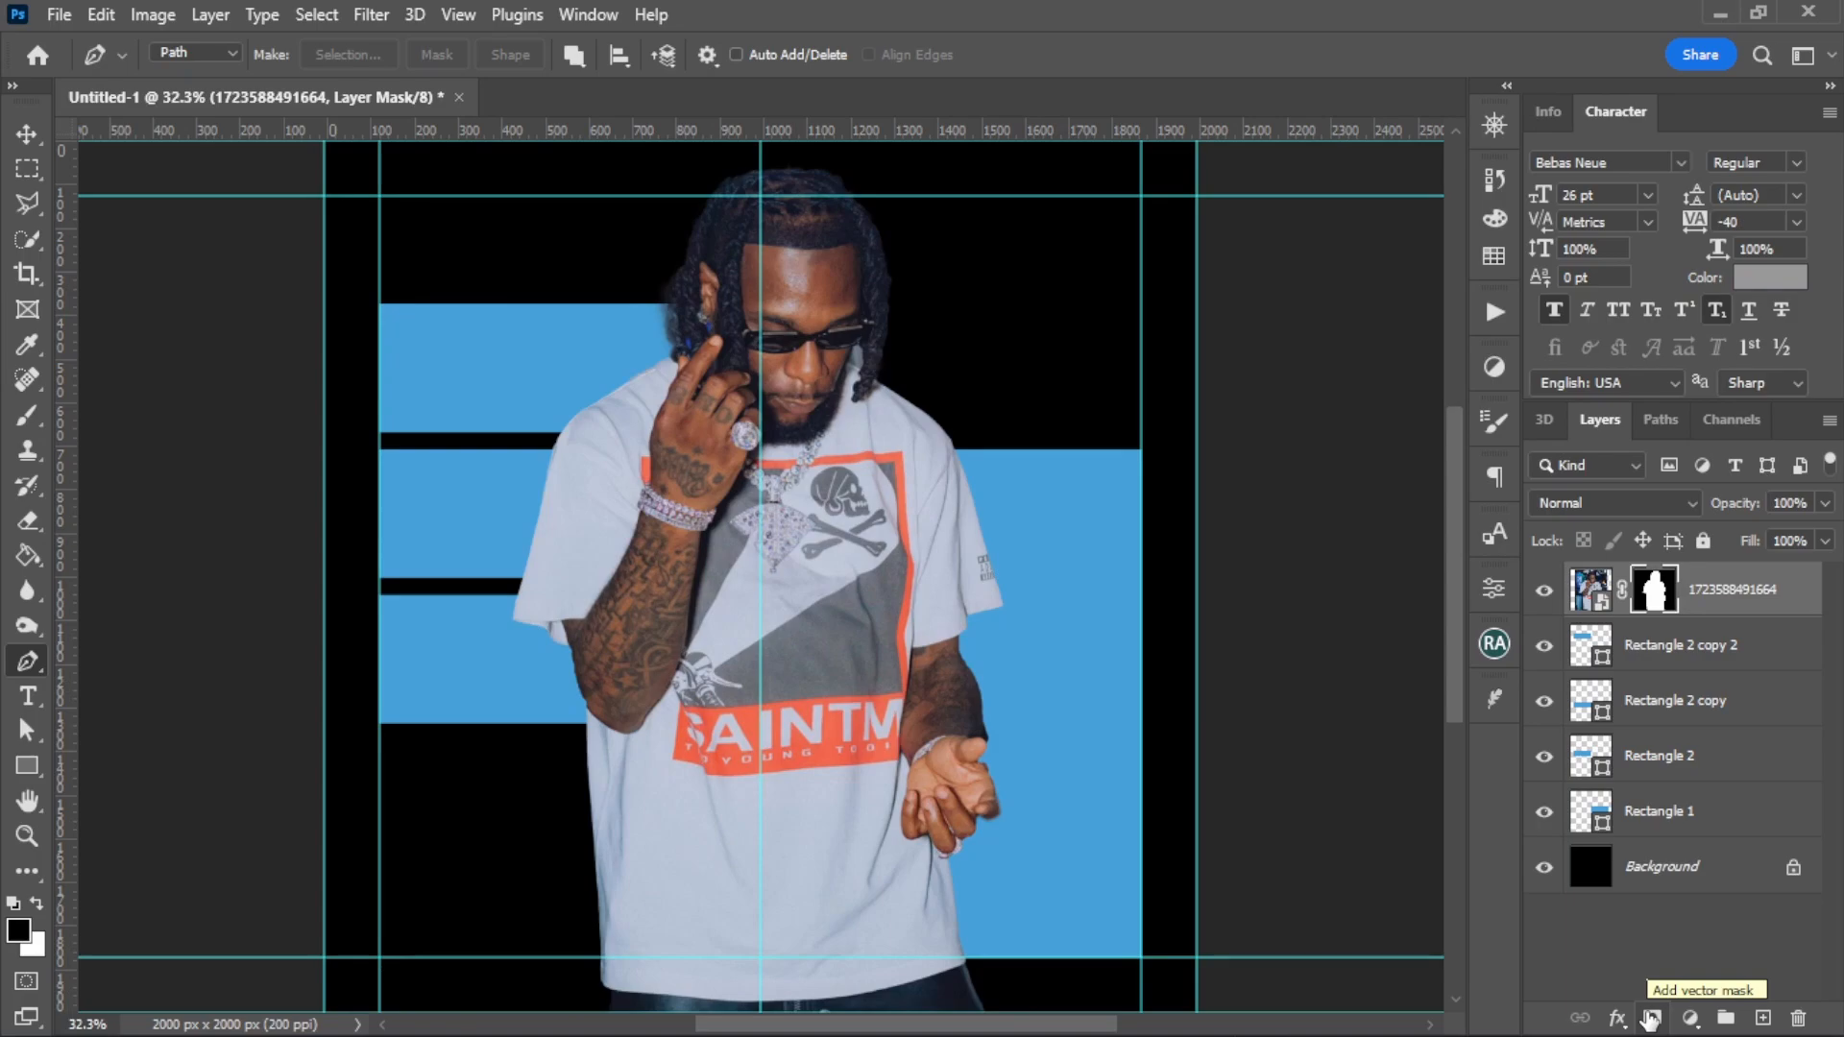
Step: Scale the masked photo cutout of the man to about 86% and shift it slightly left of the canvas centre
key(v)
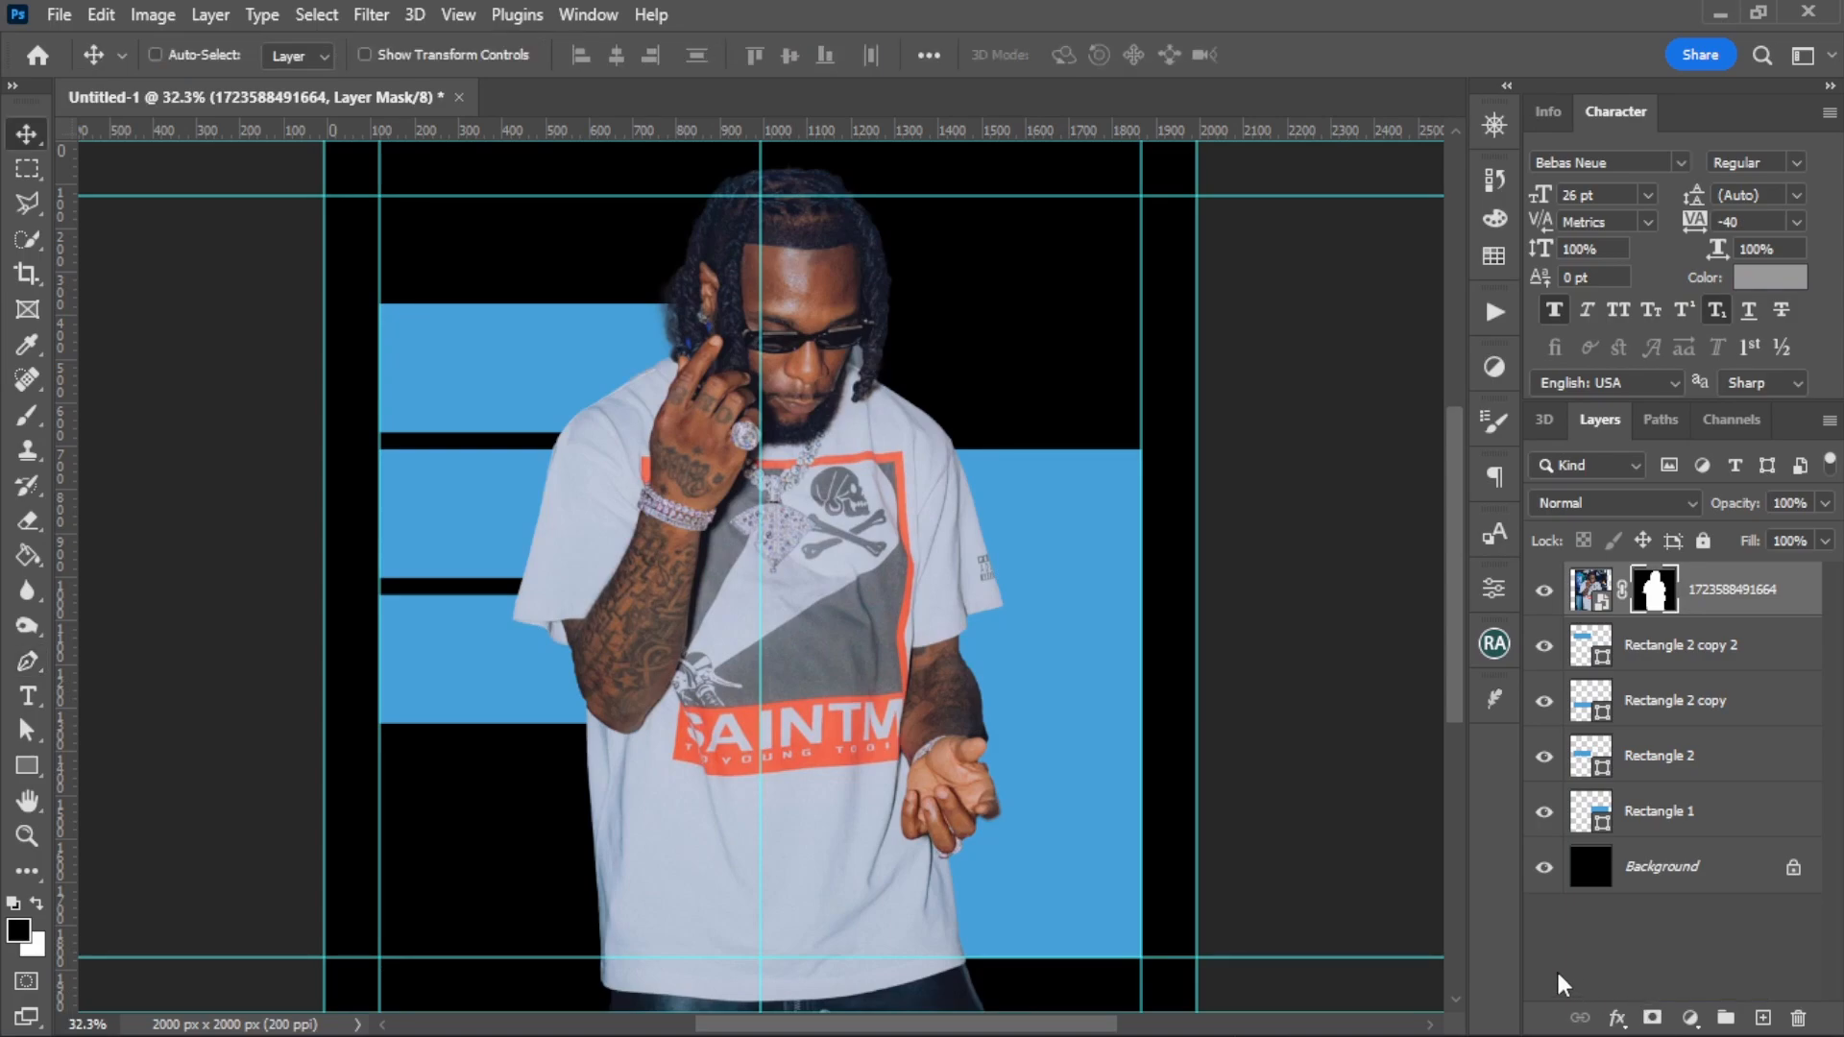
key(ctrl+t)
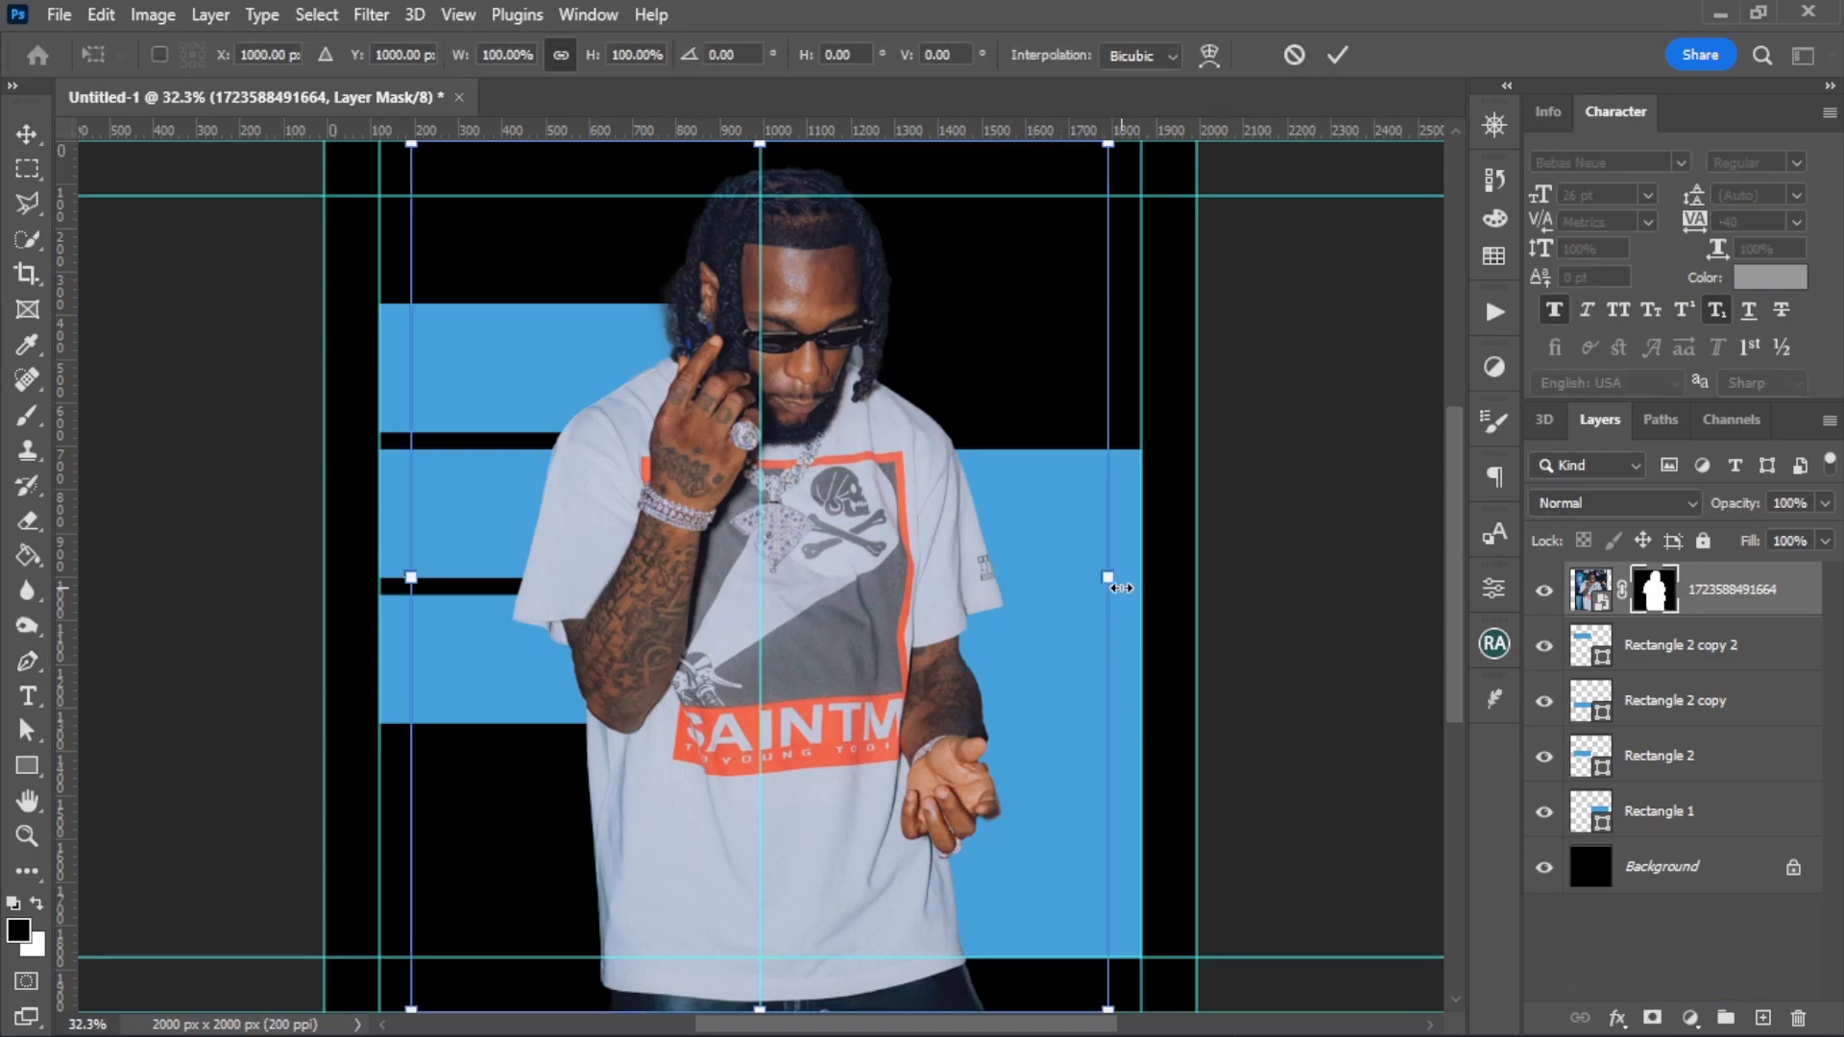
drag(1121, 588, 915, 573)
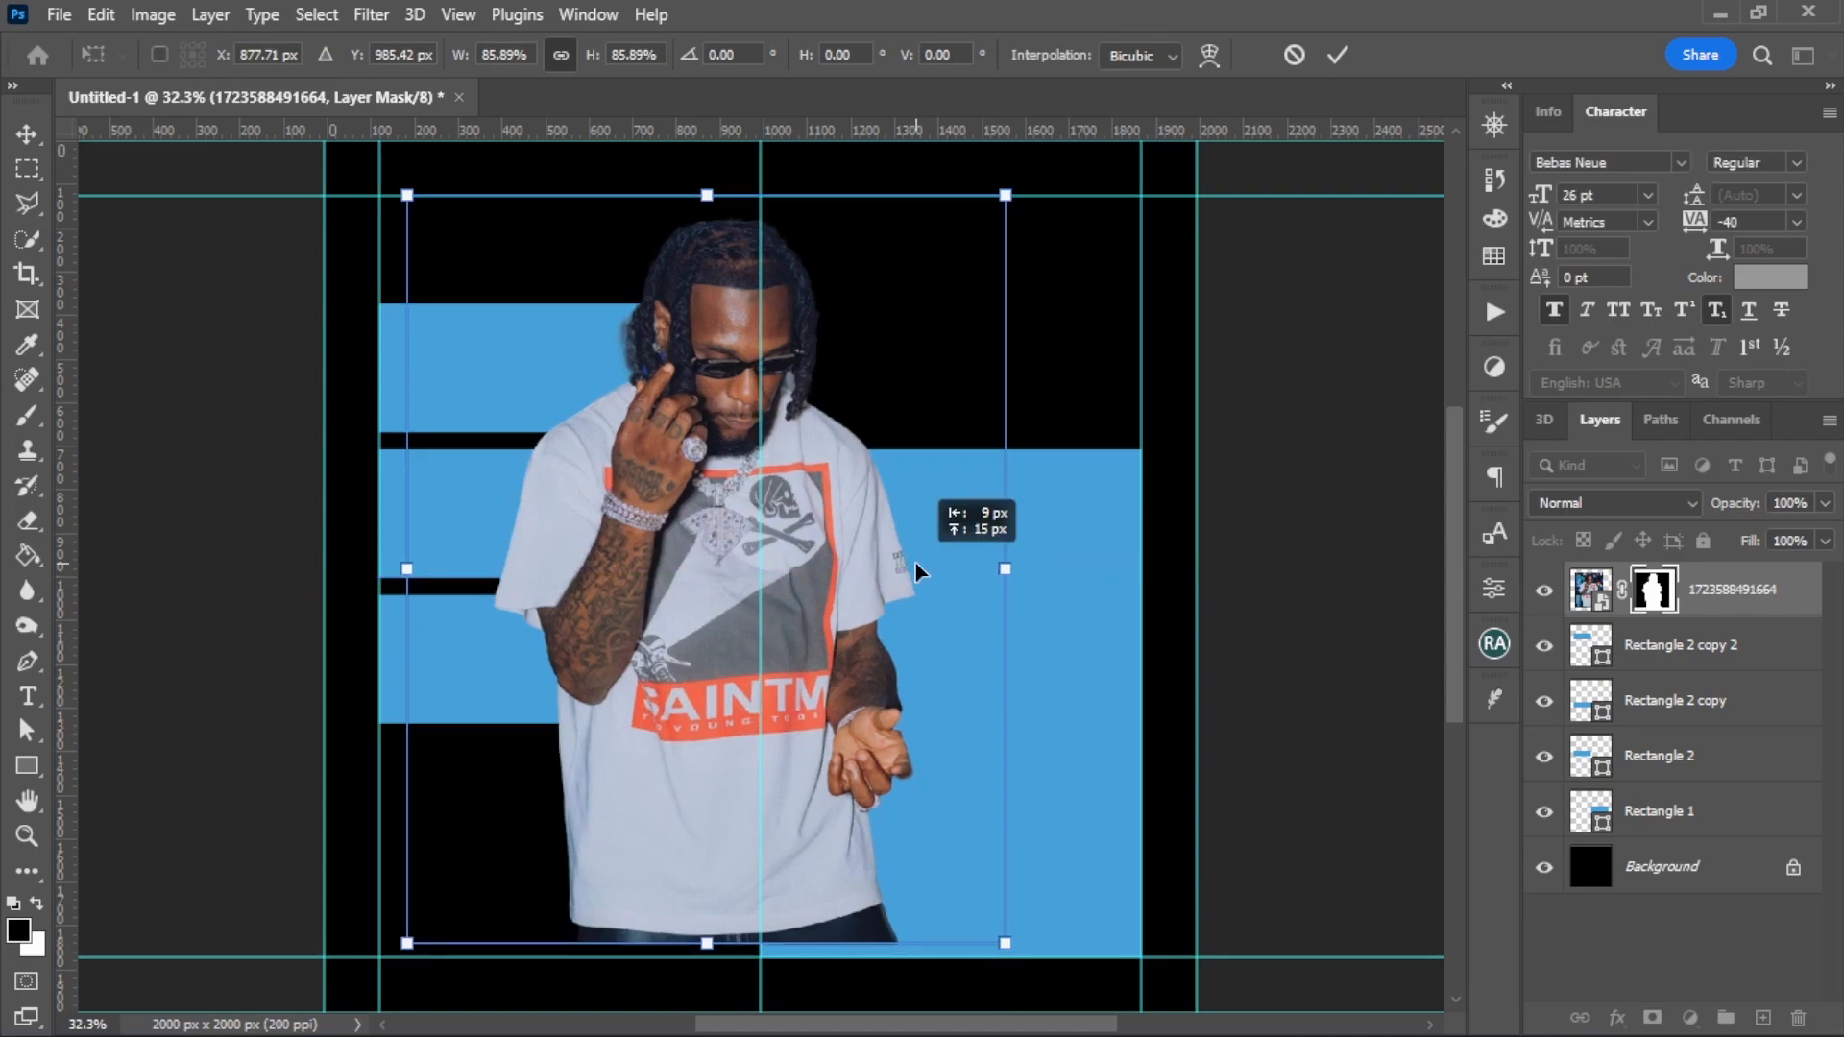
key(Return)
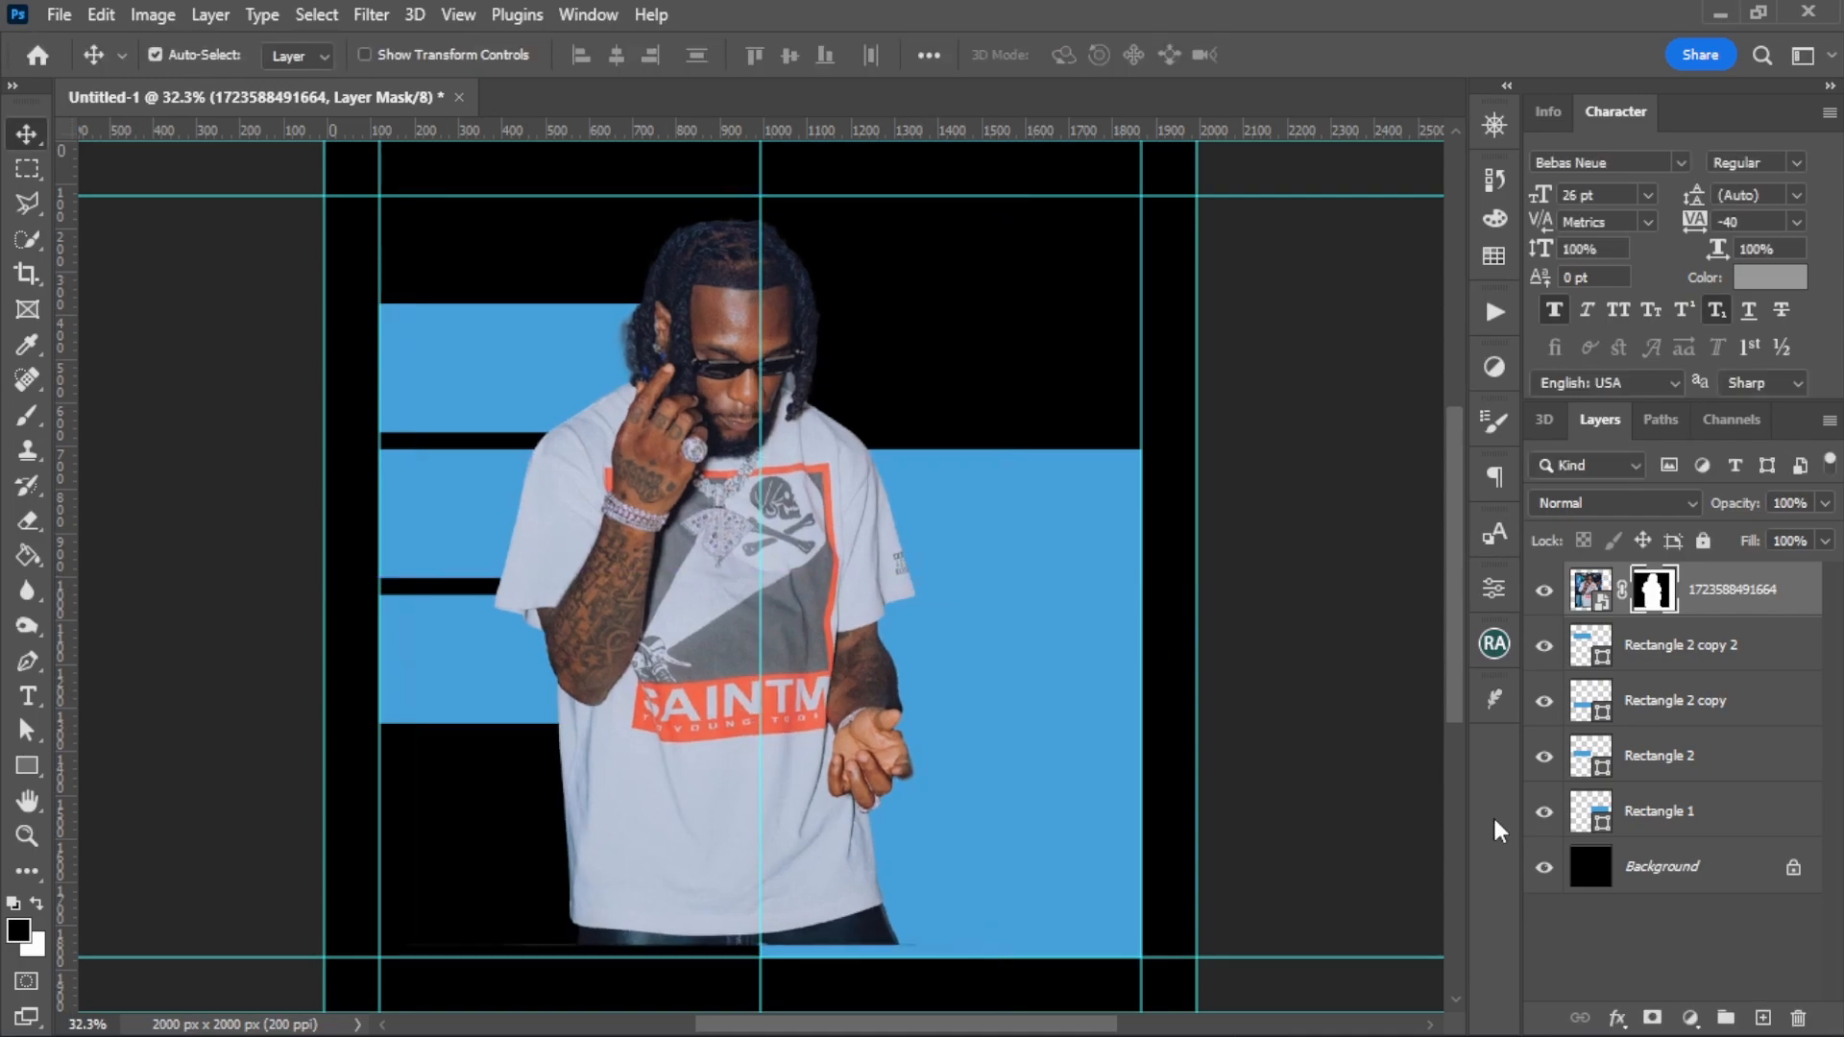
Step: Add a Threshold adjustment clipped to the photo cutout and set its threshold level to 122
click(776, 579)
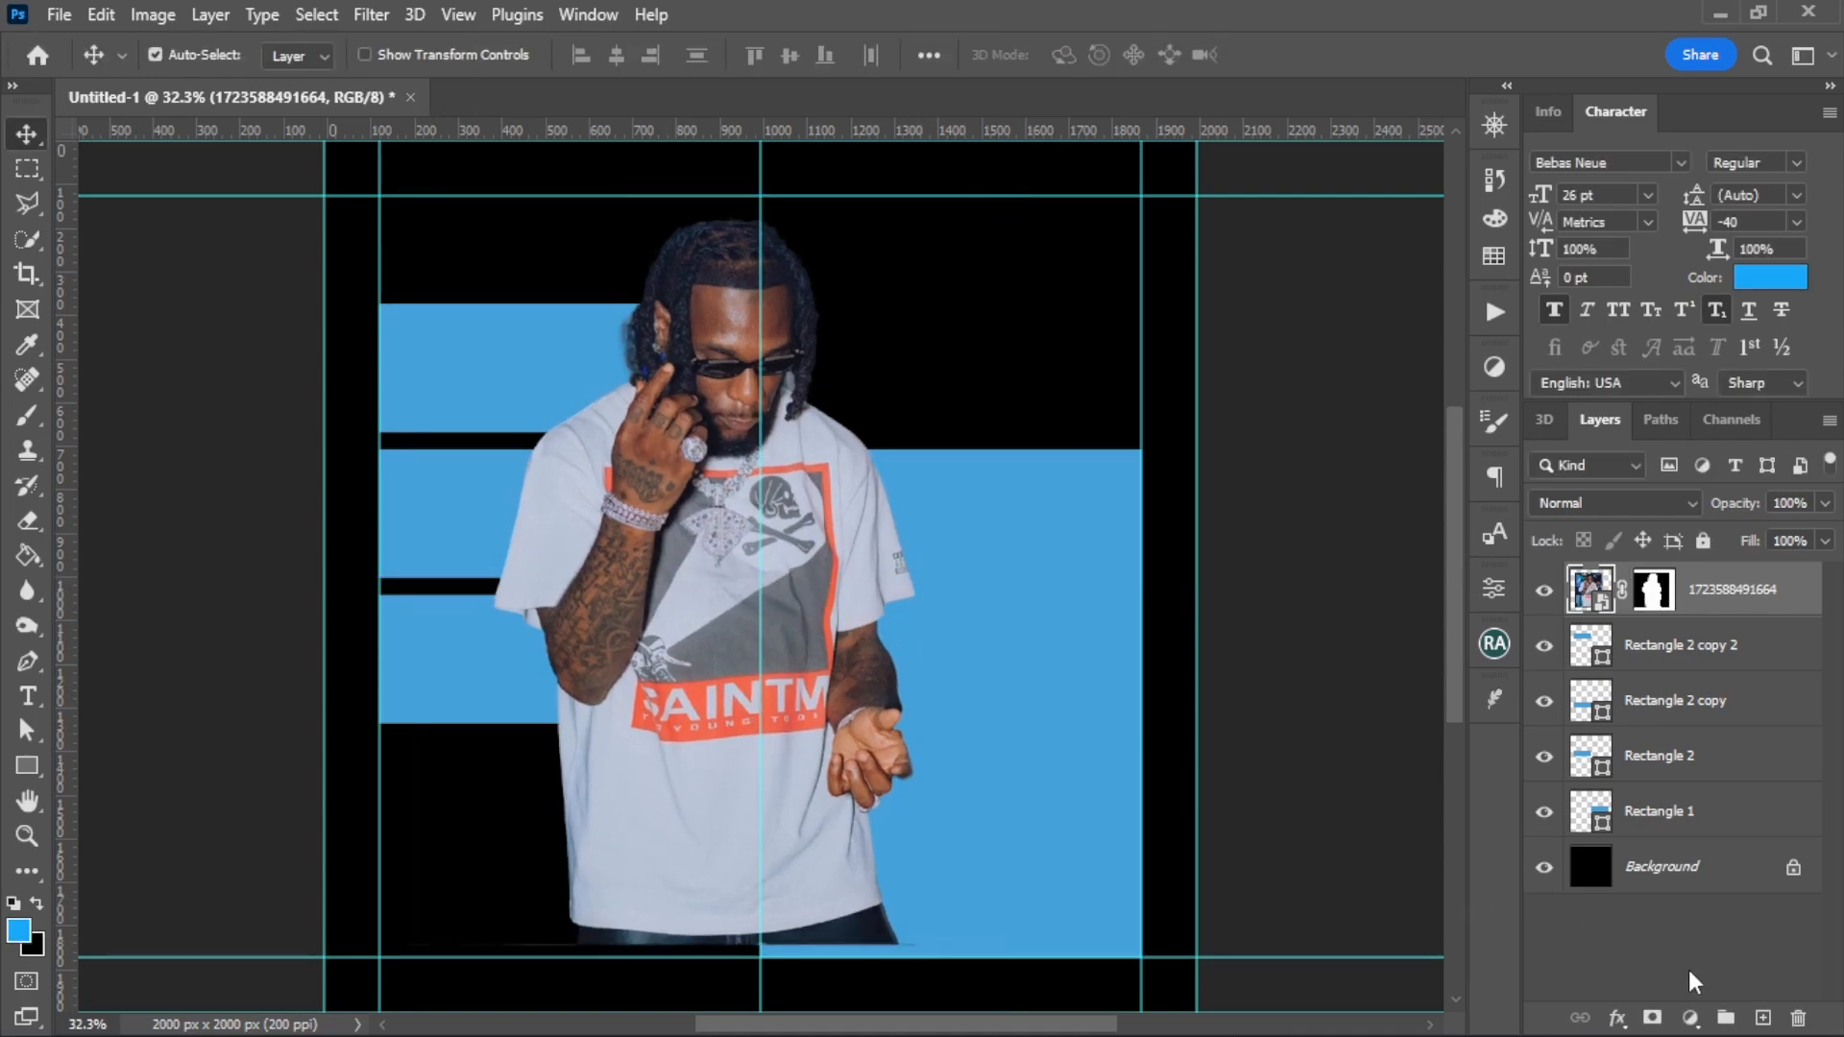
click(1691, 1018)
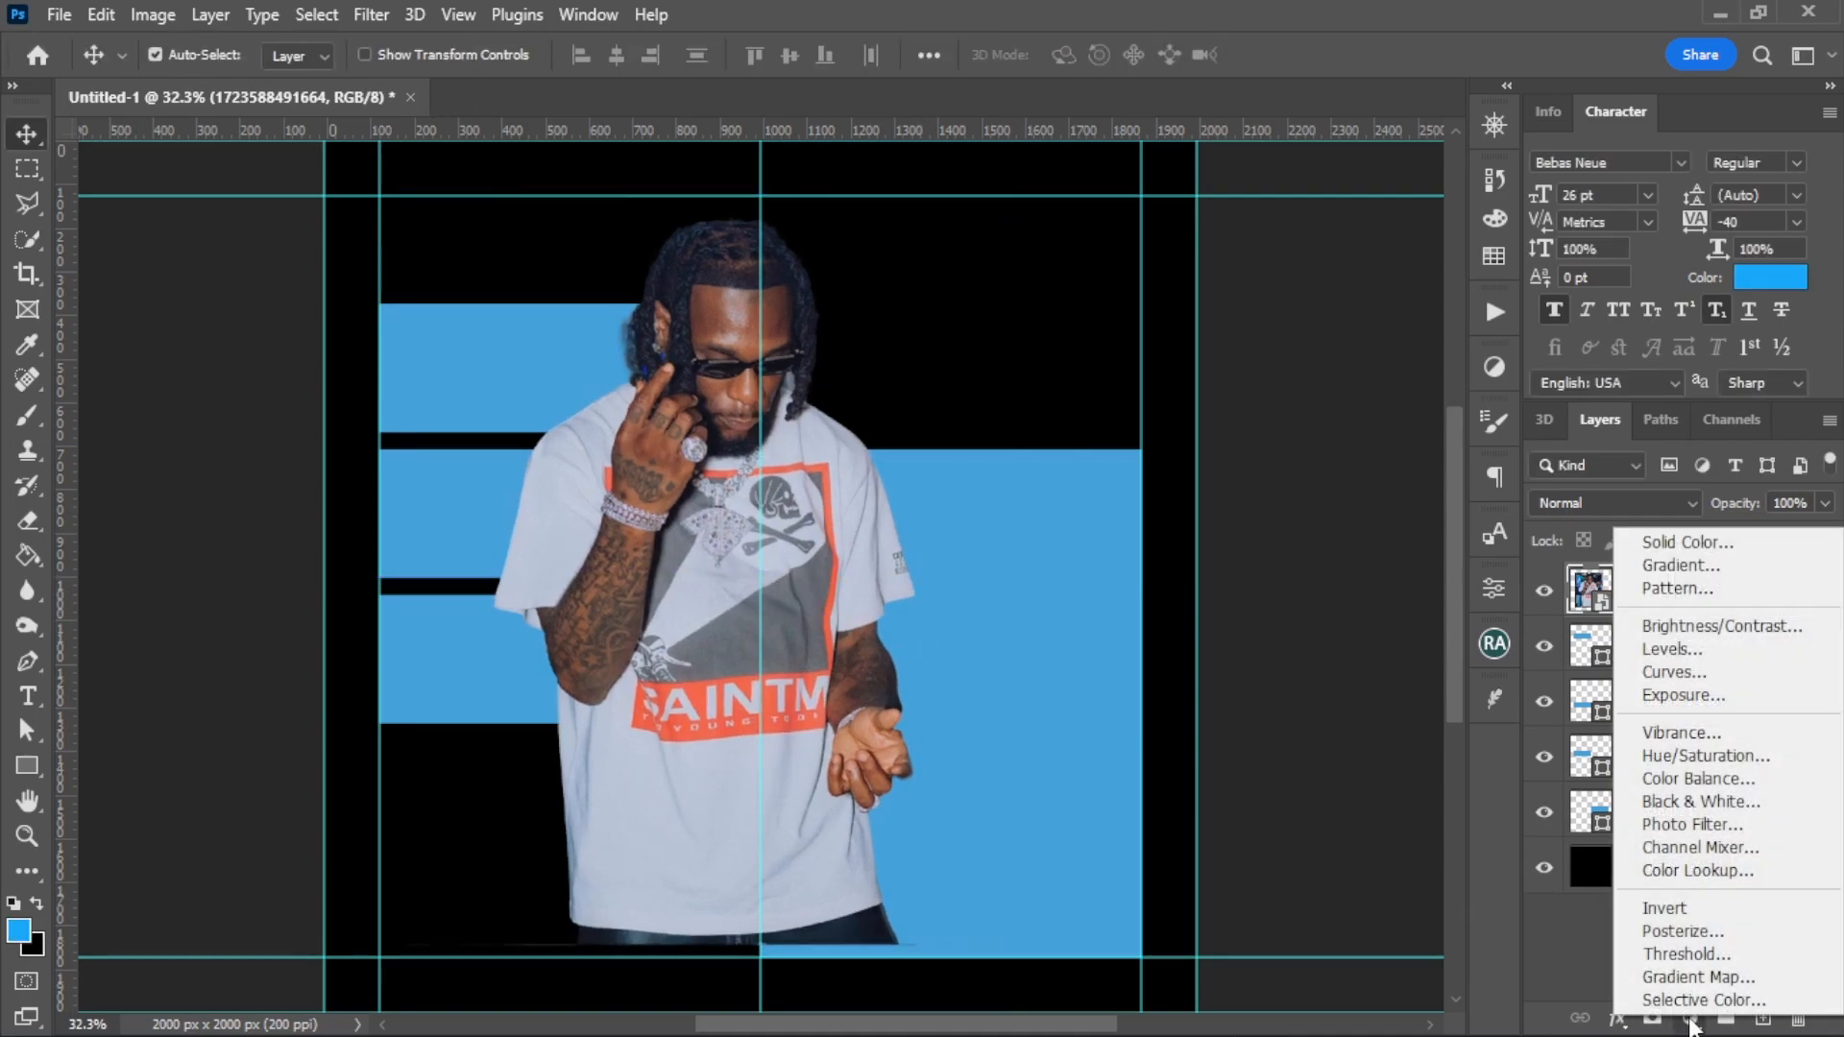
click(1692, 951)
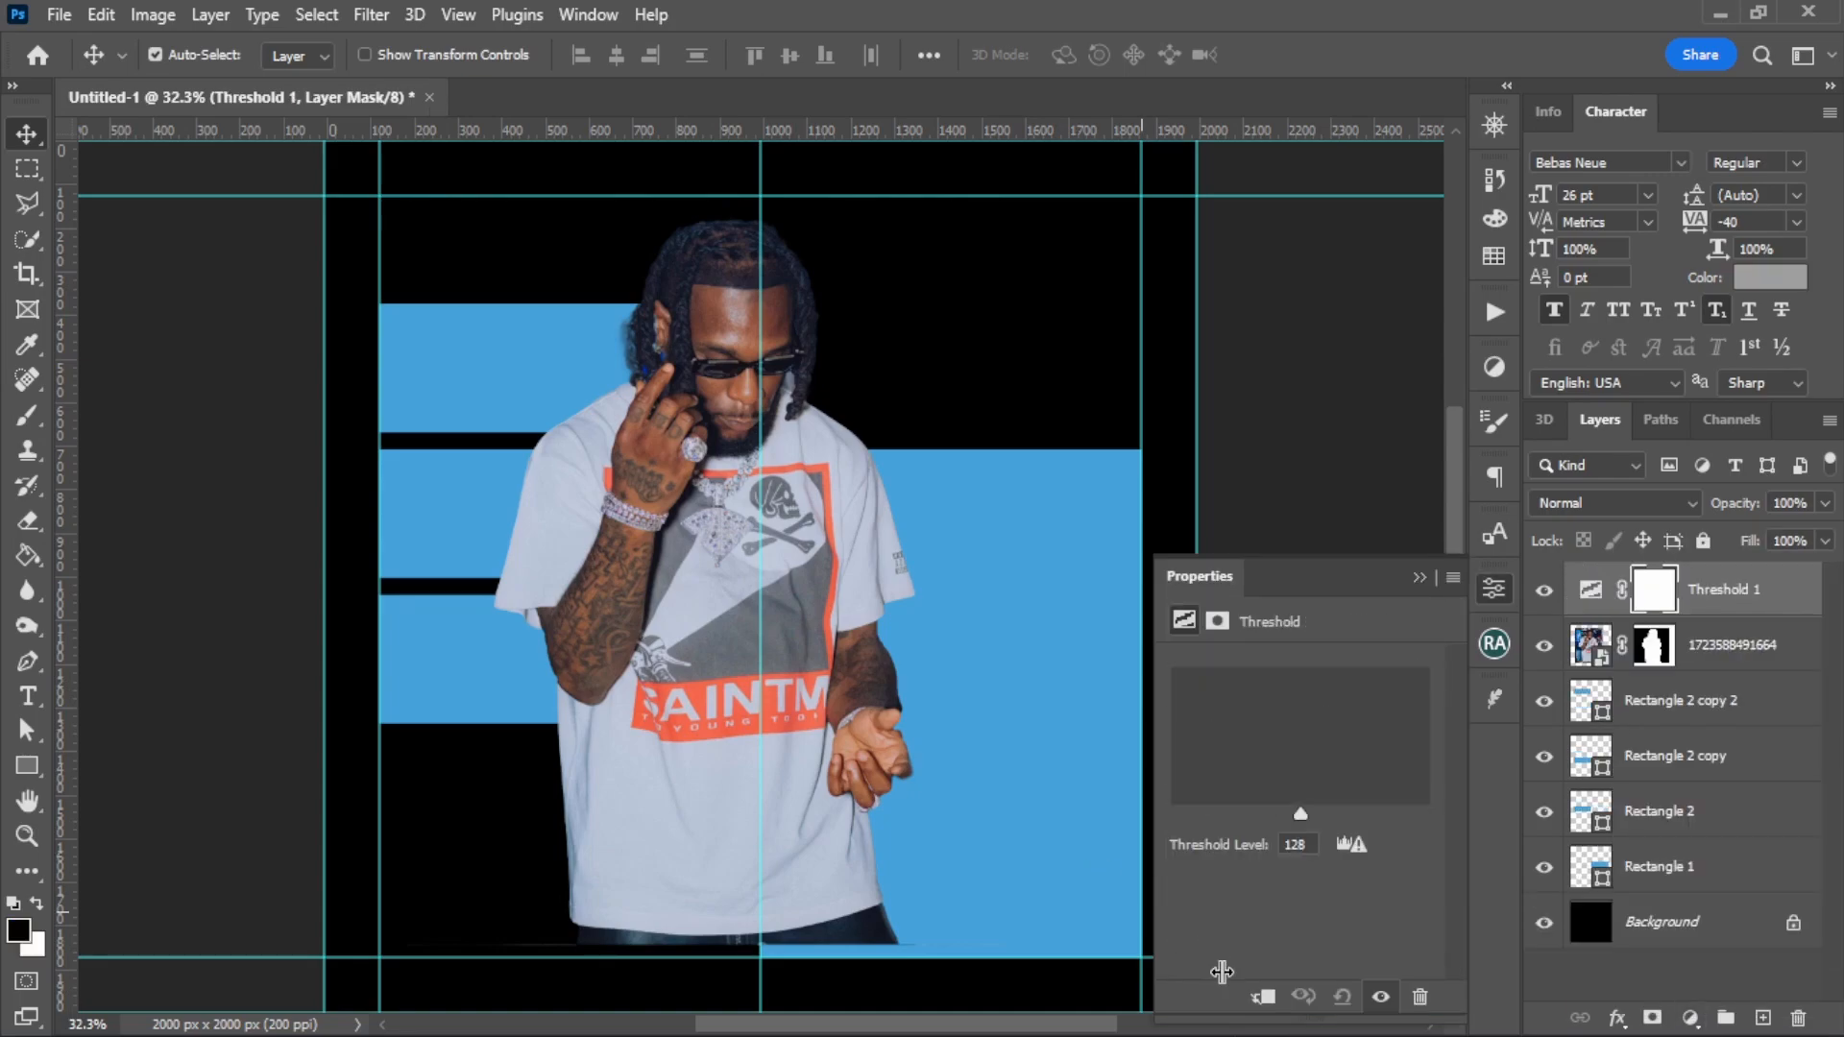
click(1268, 999)
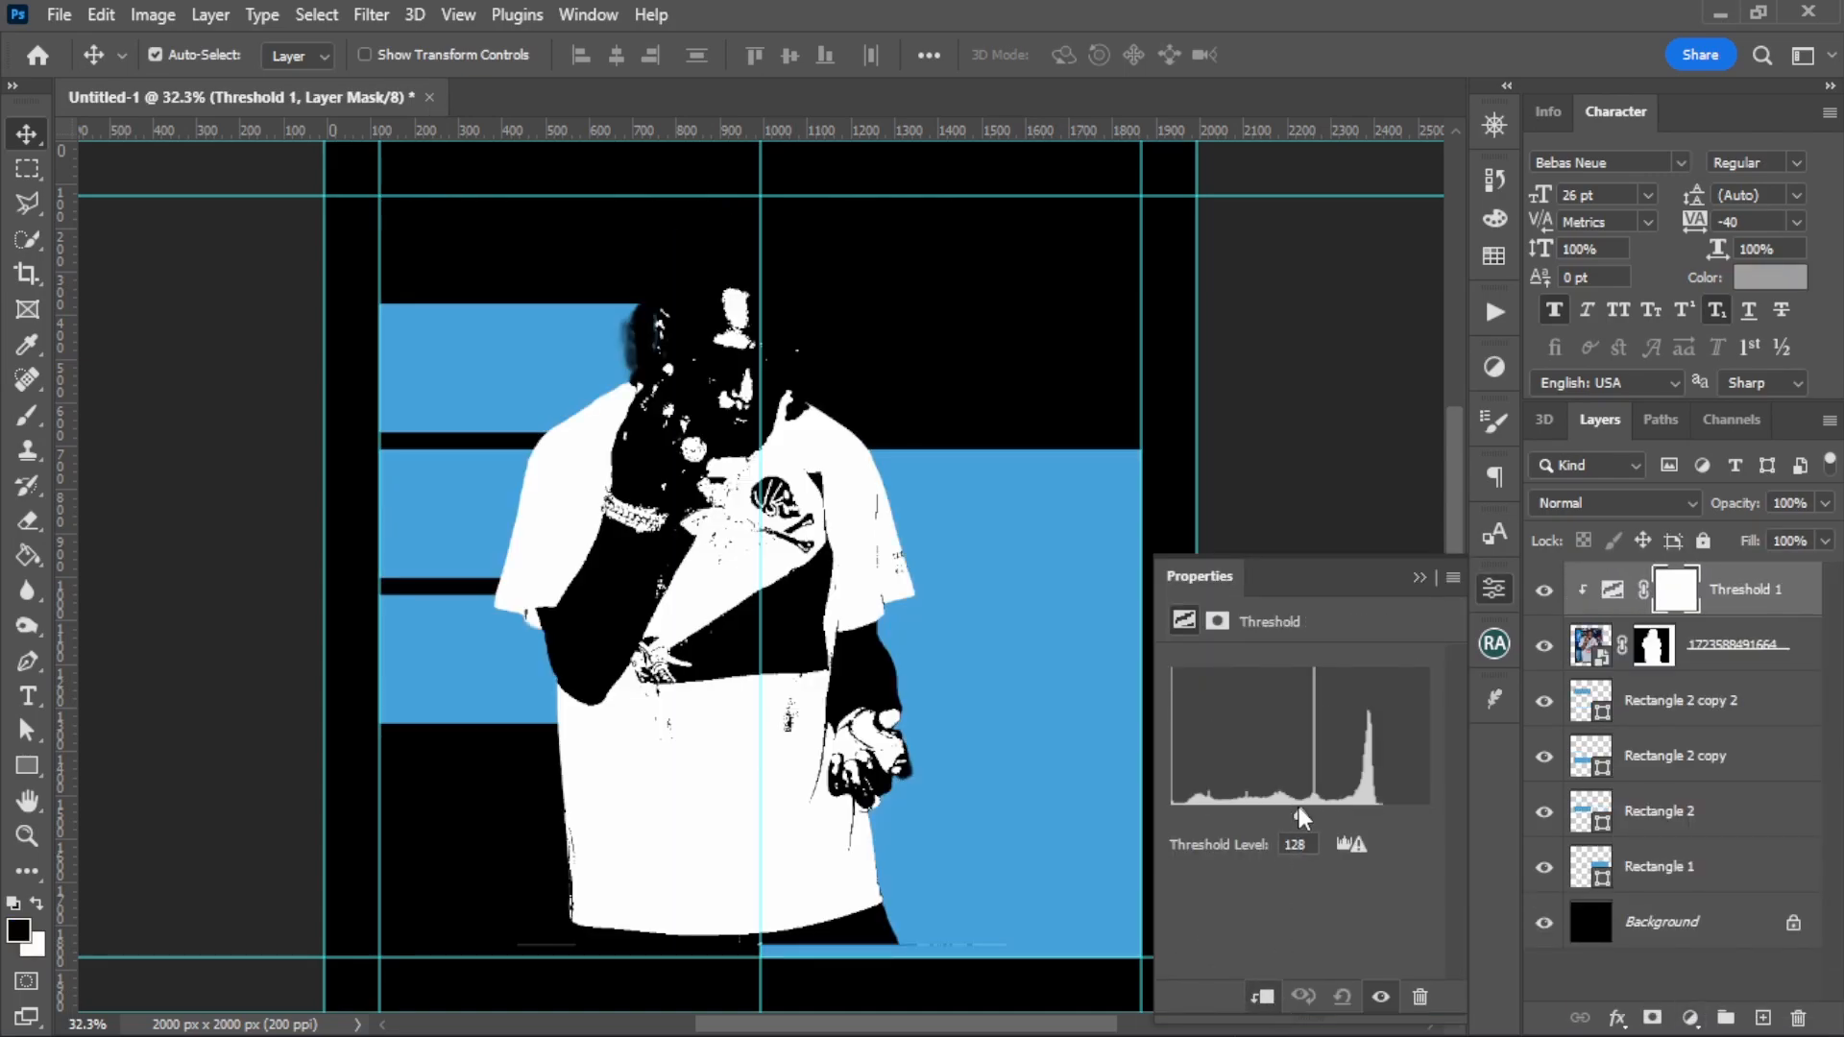
mouse_move(1291, 810)
mouse_down()
mouse_move(1270, 805)
mouse_move(1295, 804)
mouse_up()
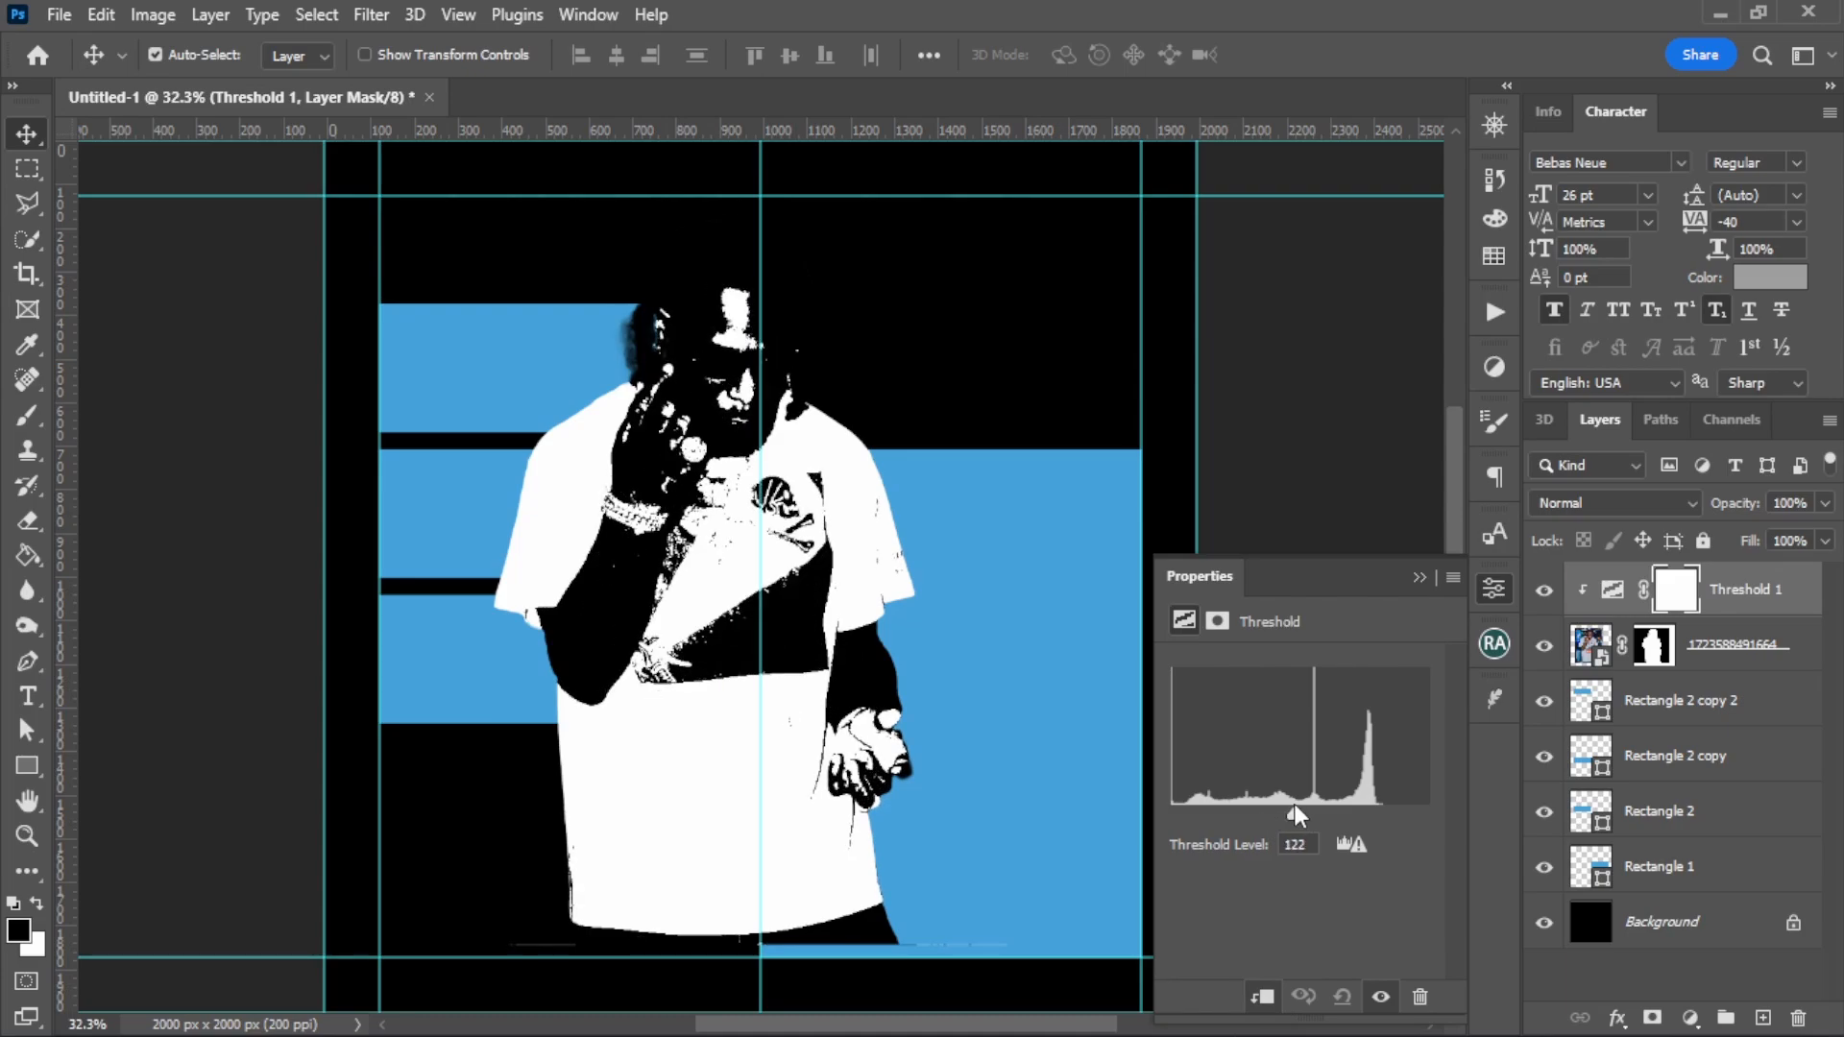
click(1416, 576)
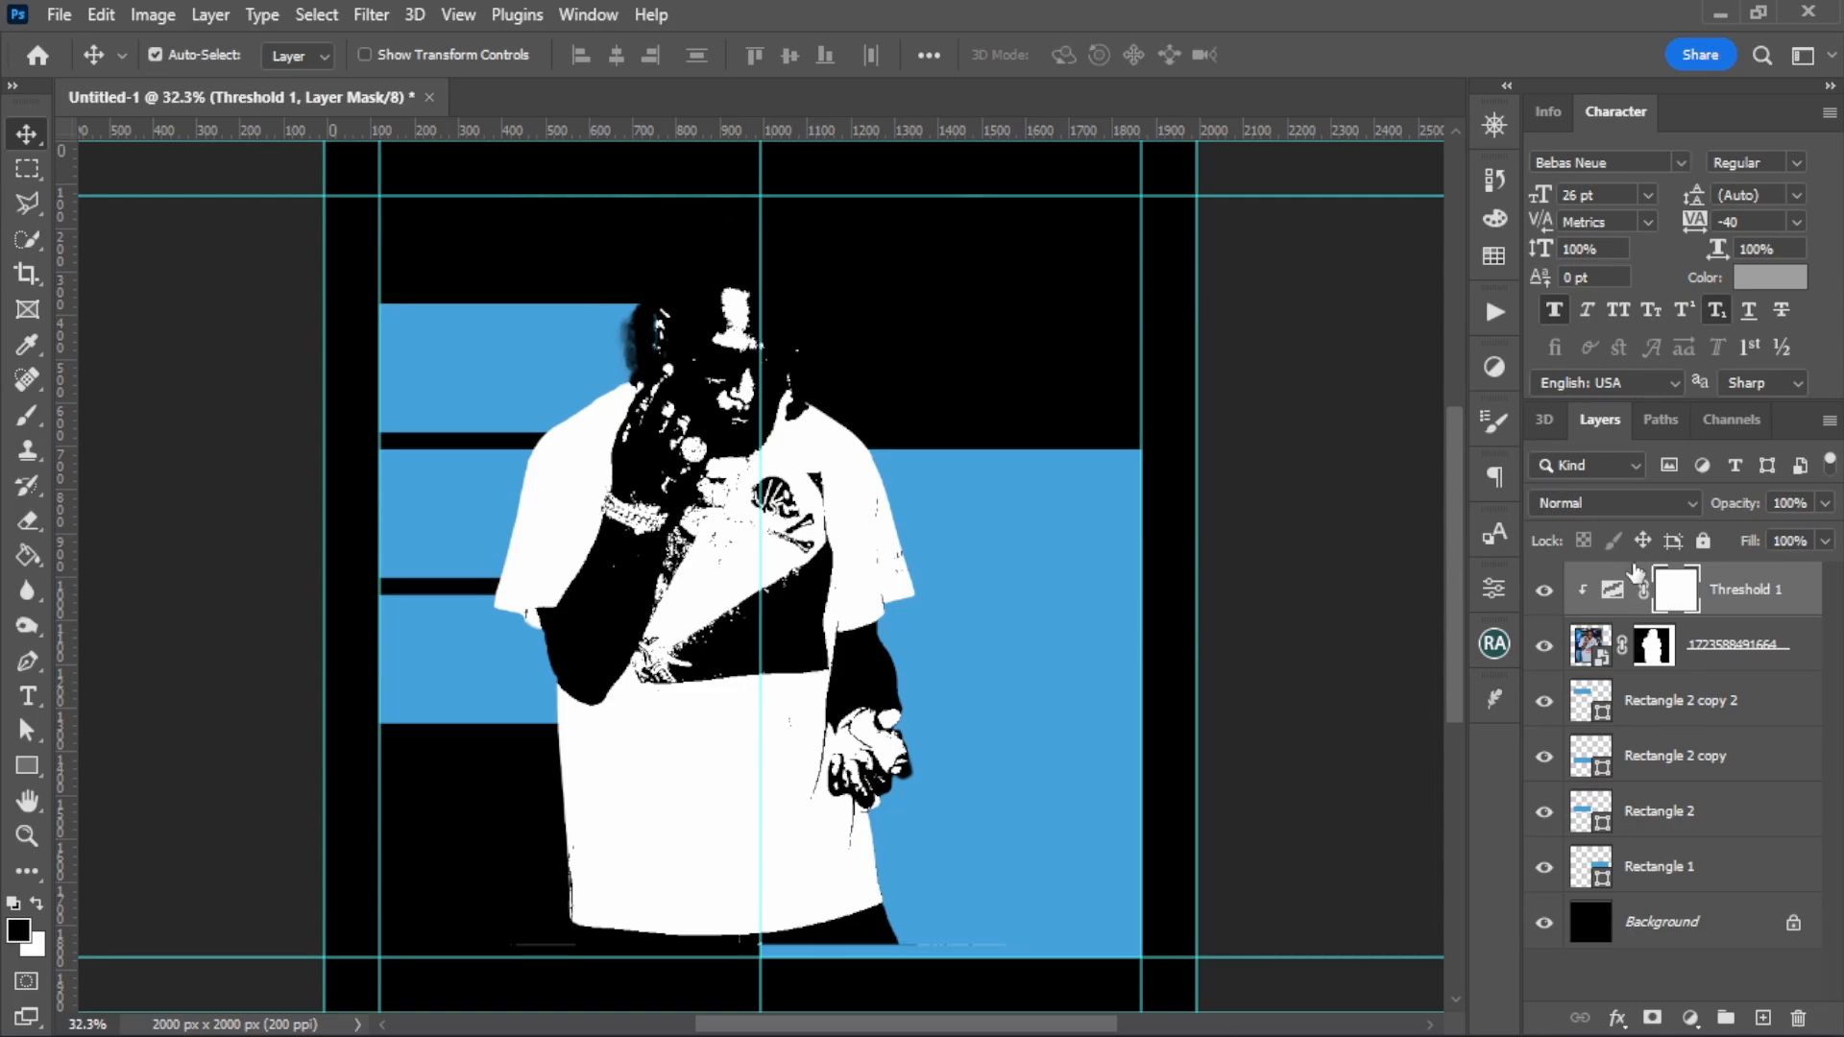
Step: Apply an Add Noise filter to the photo layer with an amount of 19.66% and Uniform distribution
click(1740, 671)
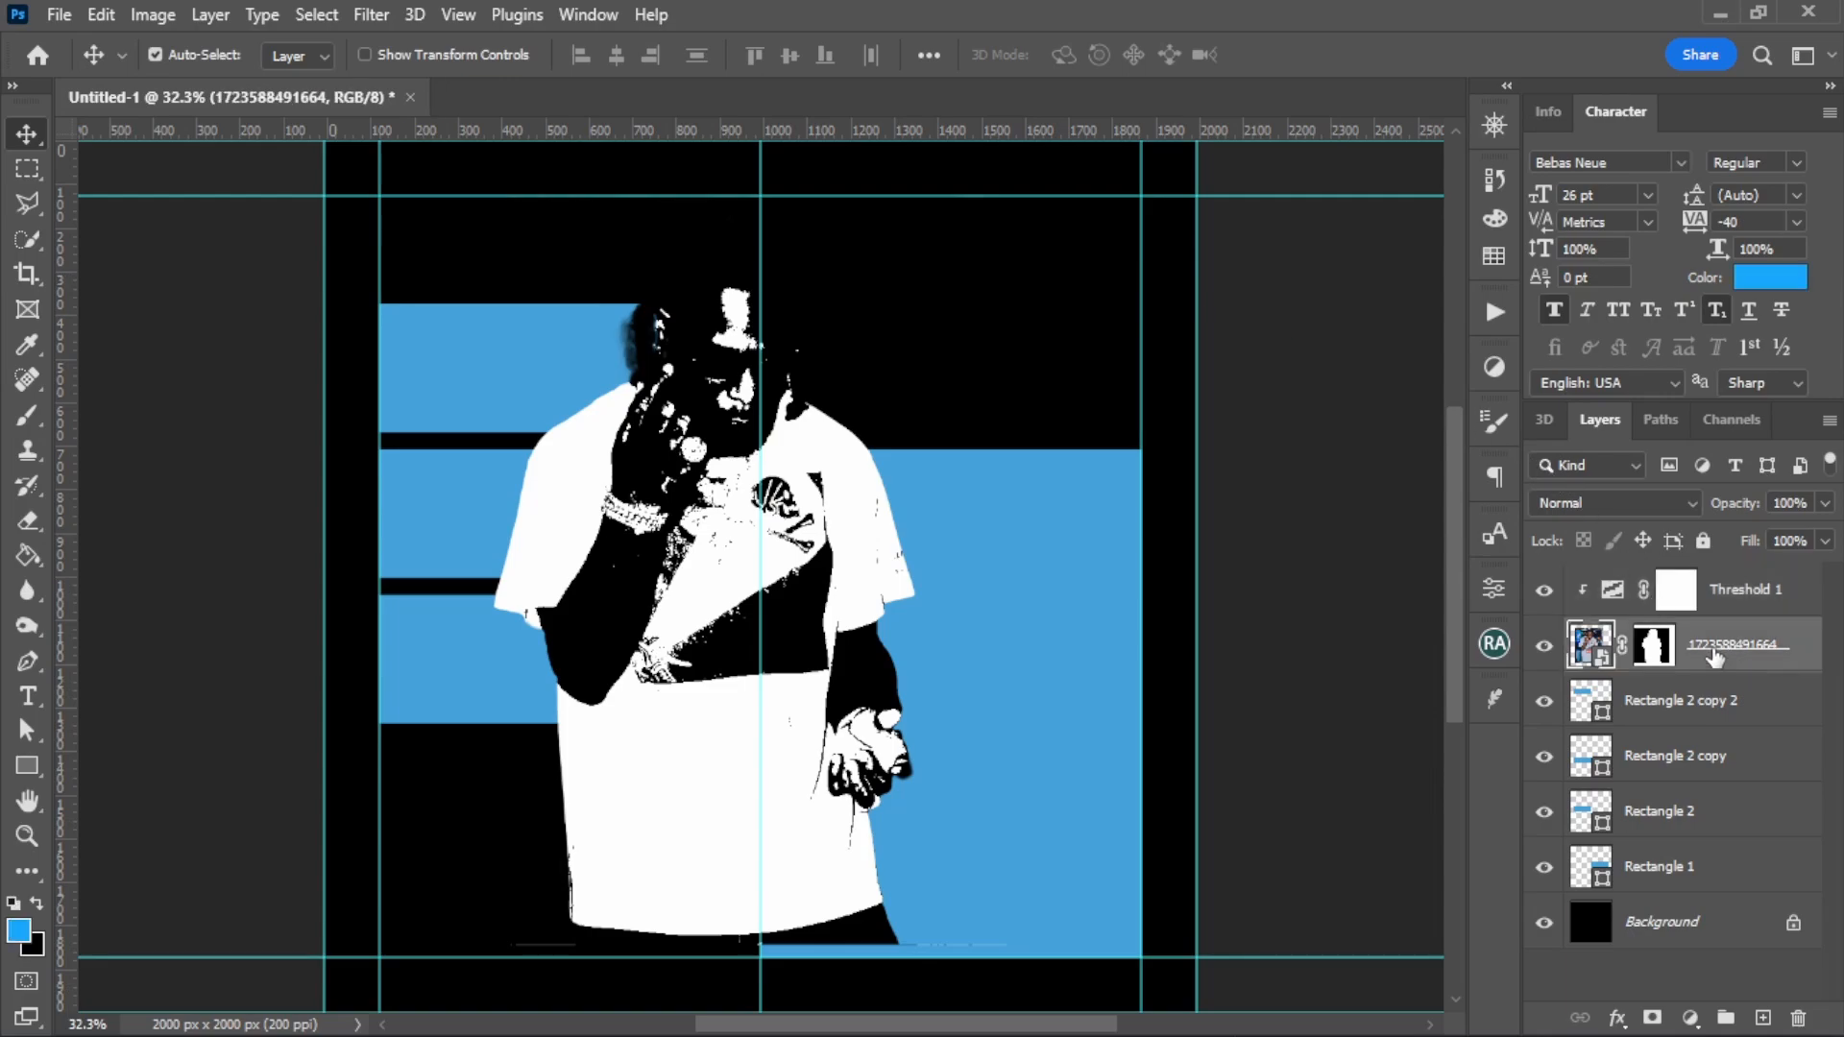
click(387, 21)
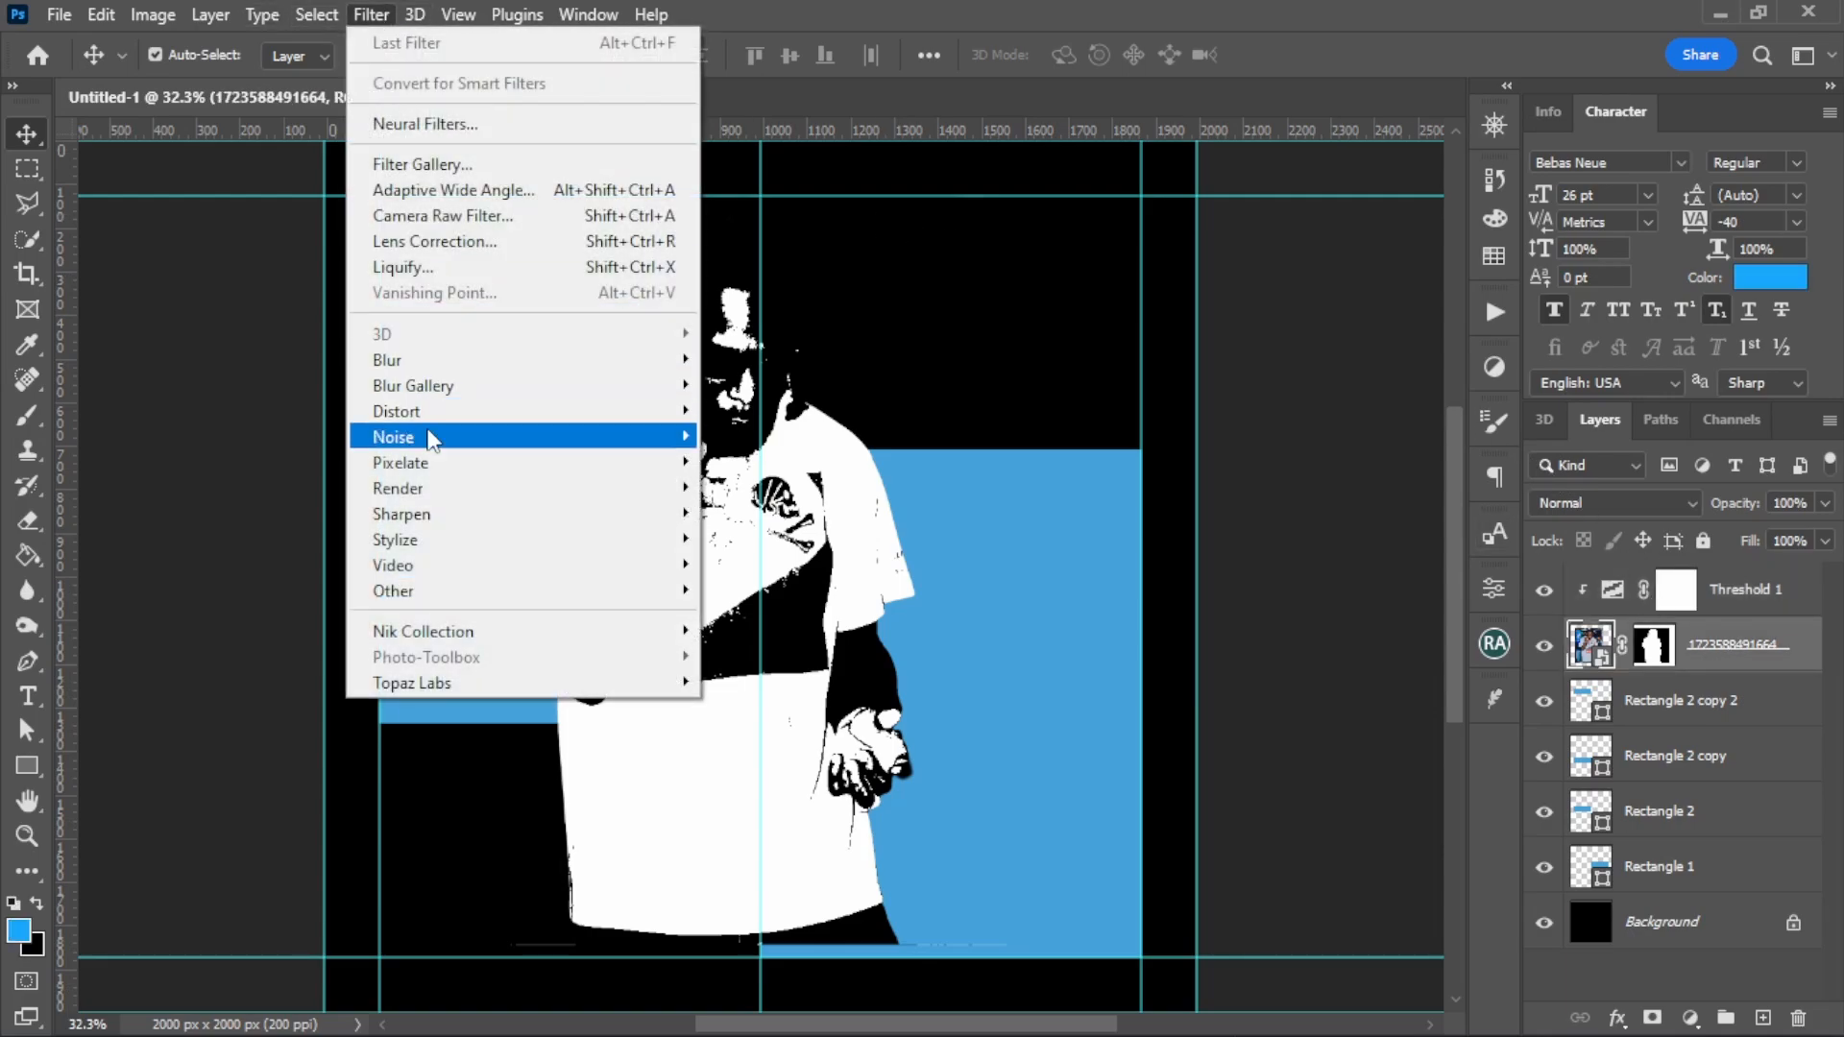
mouse_move(429, 440)
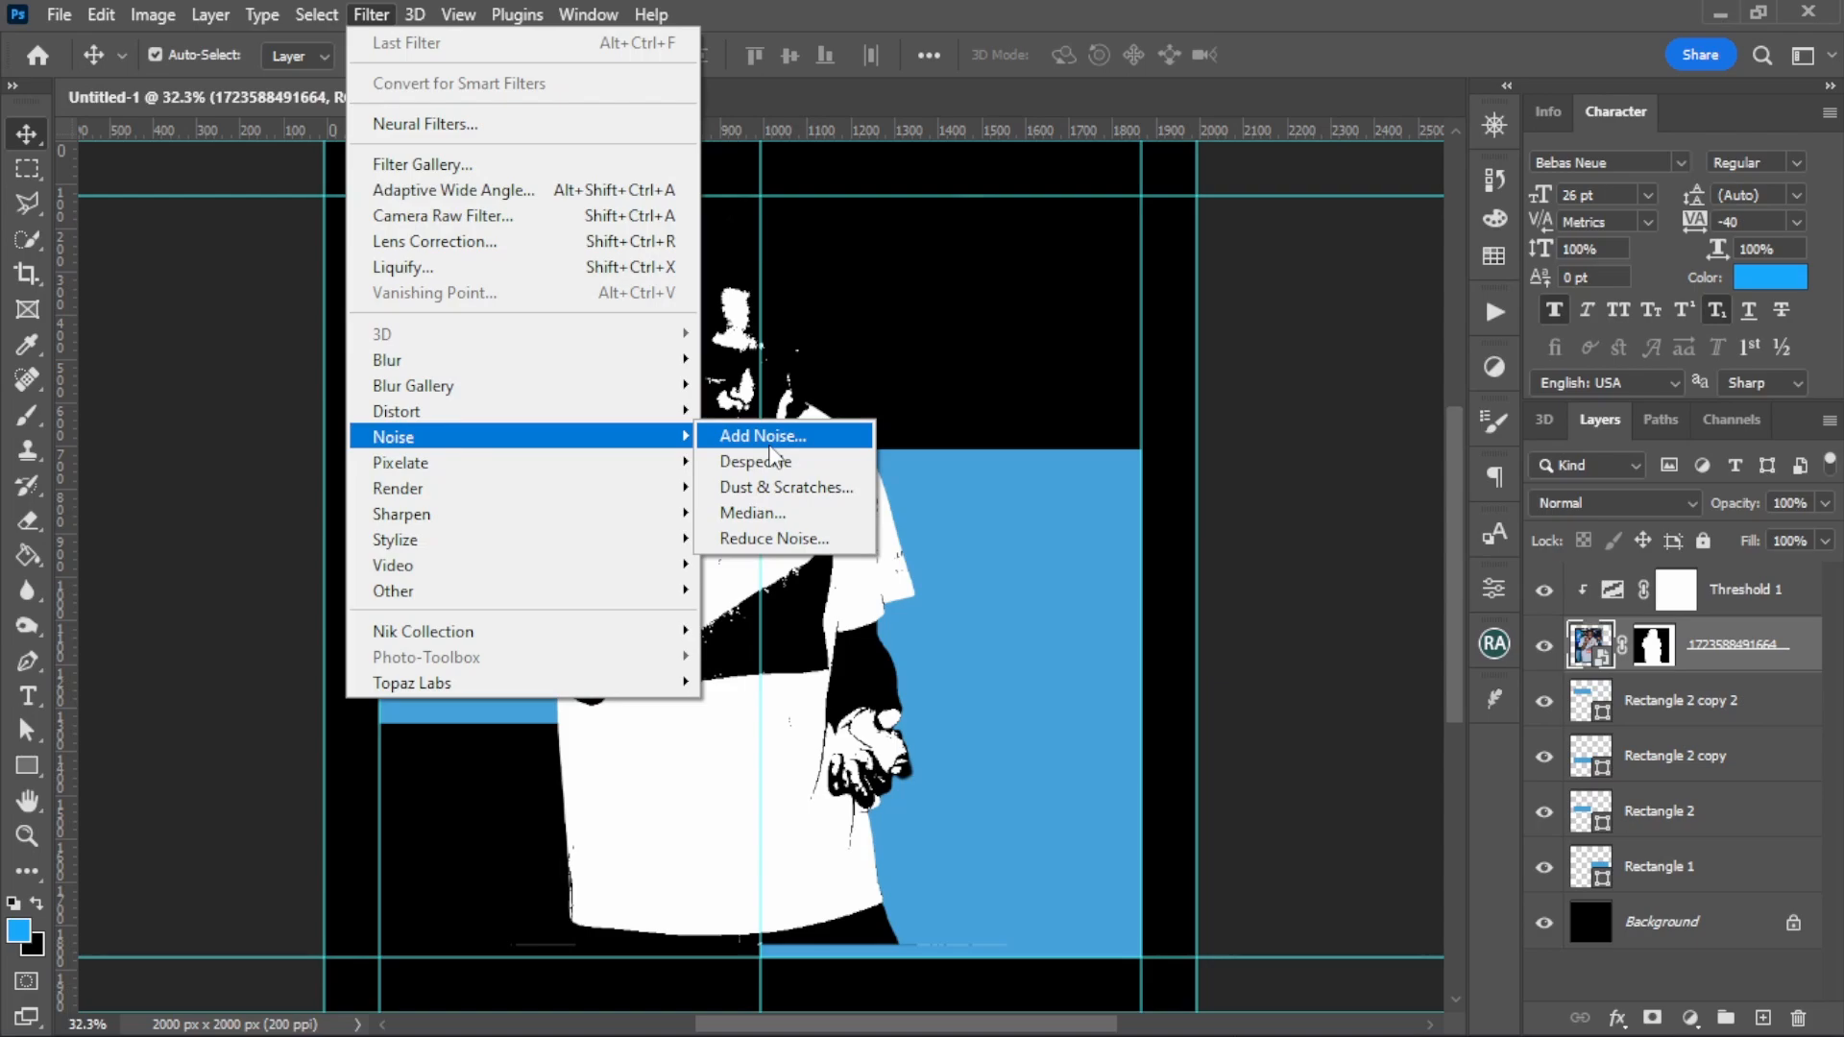
click(770, 444)
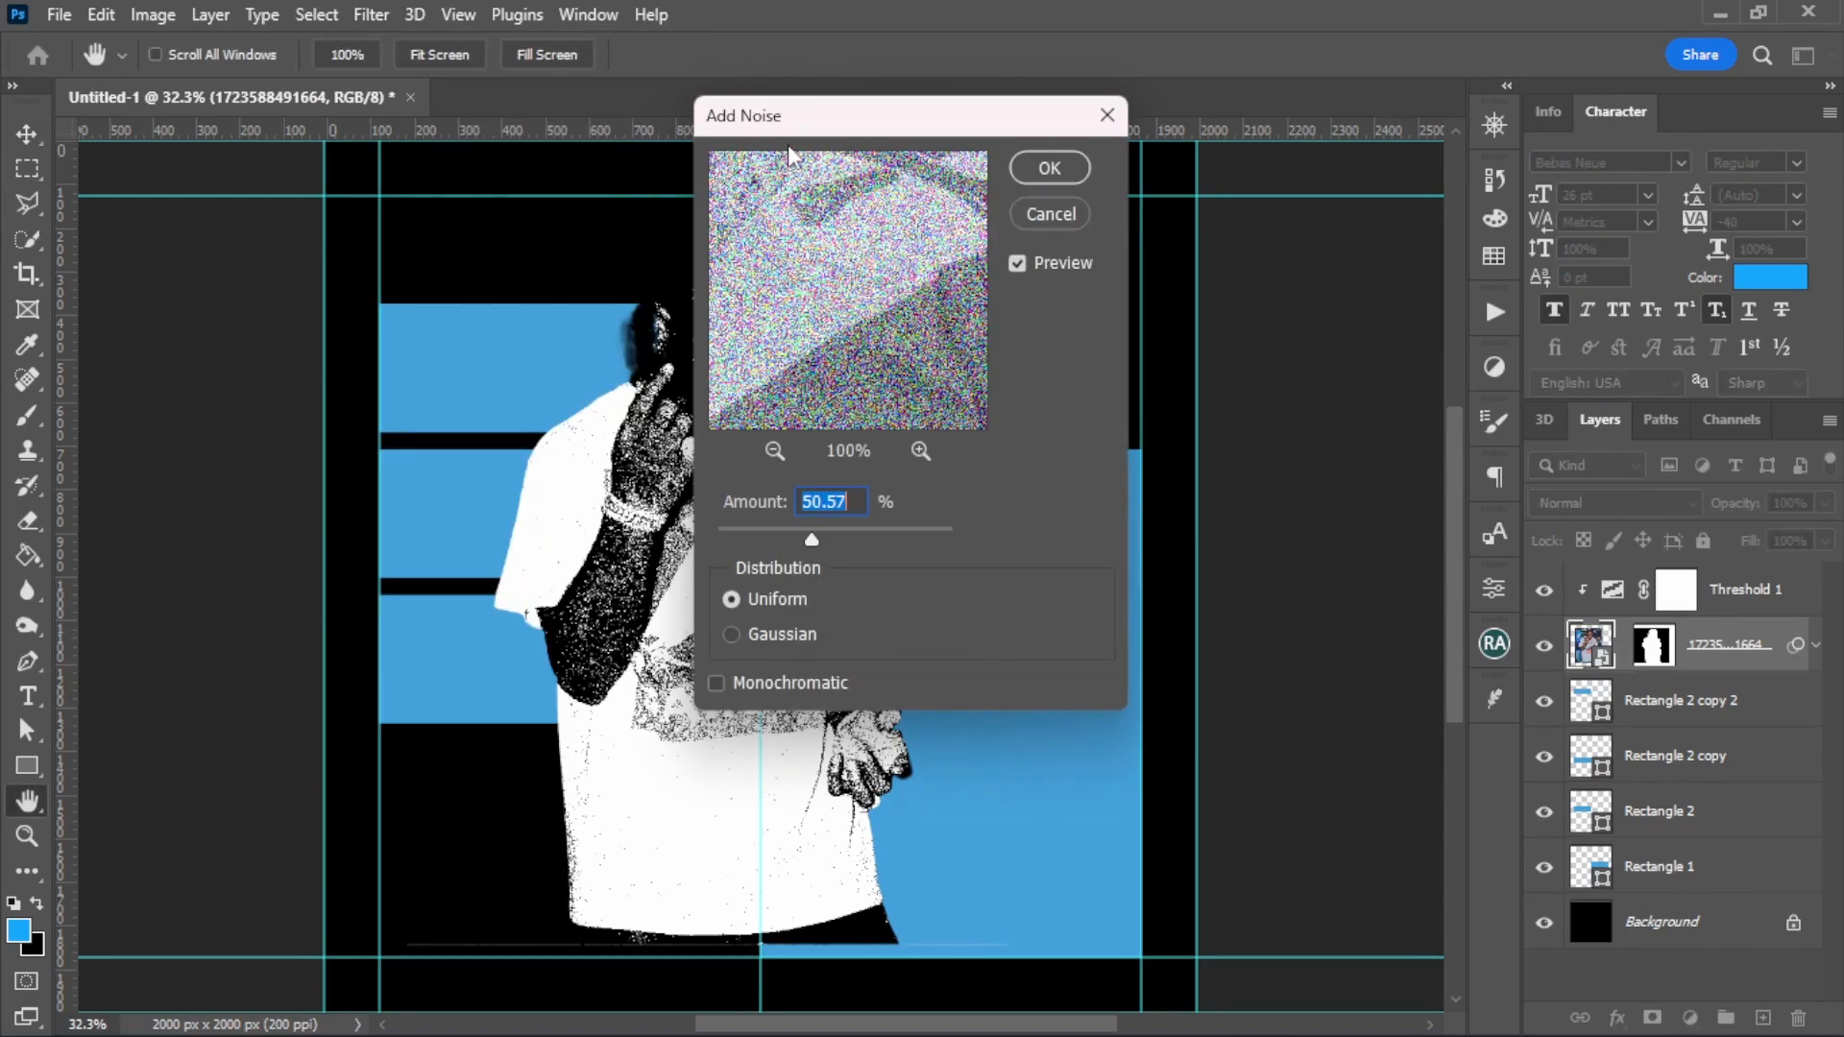
drag(790, 146, 1249, 180)
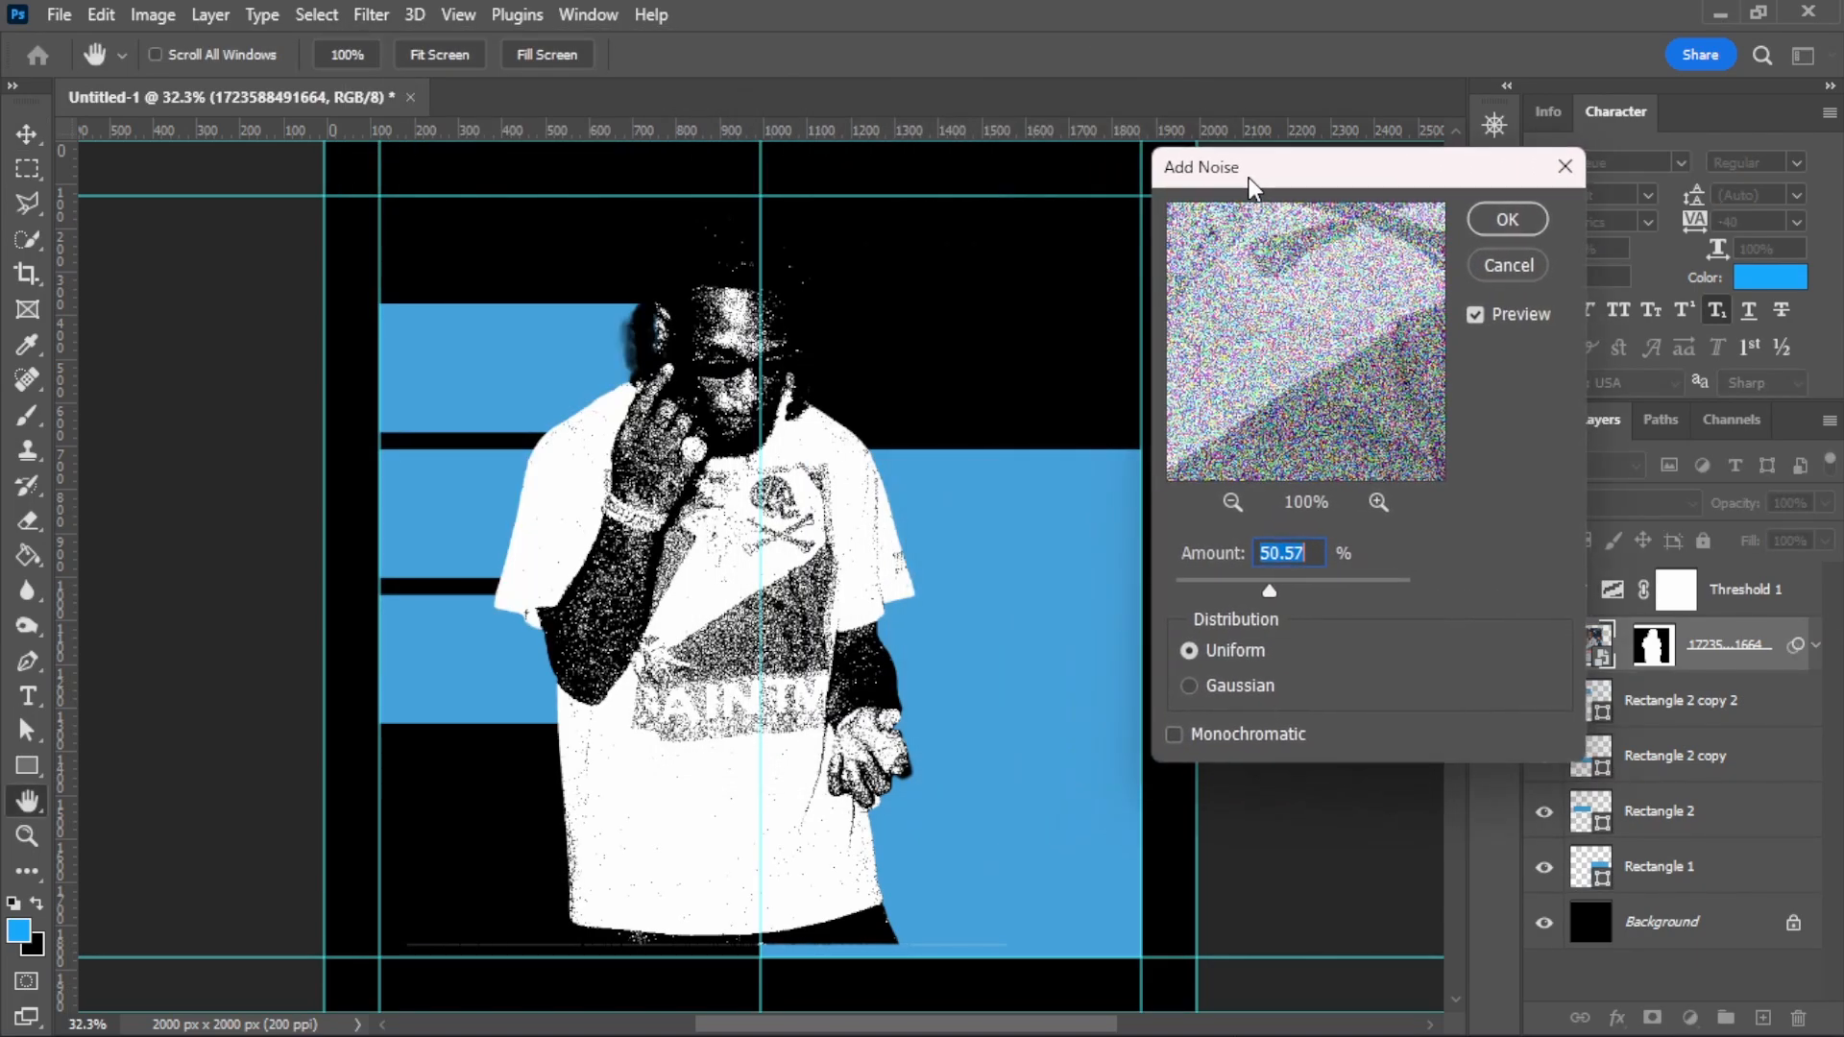
click(1247, 582)
drag(1243, 582, 1230, 580)
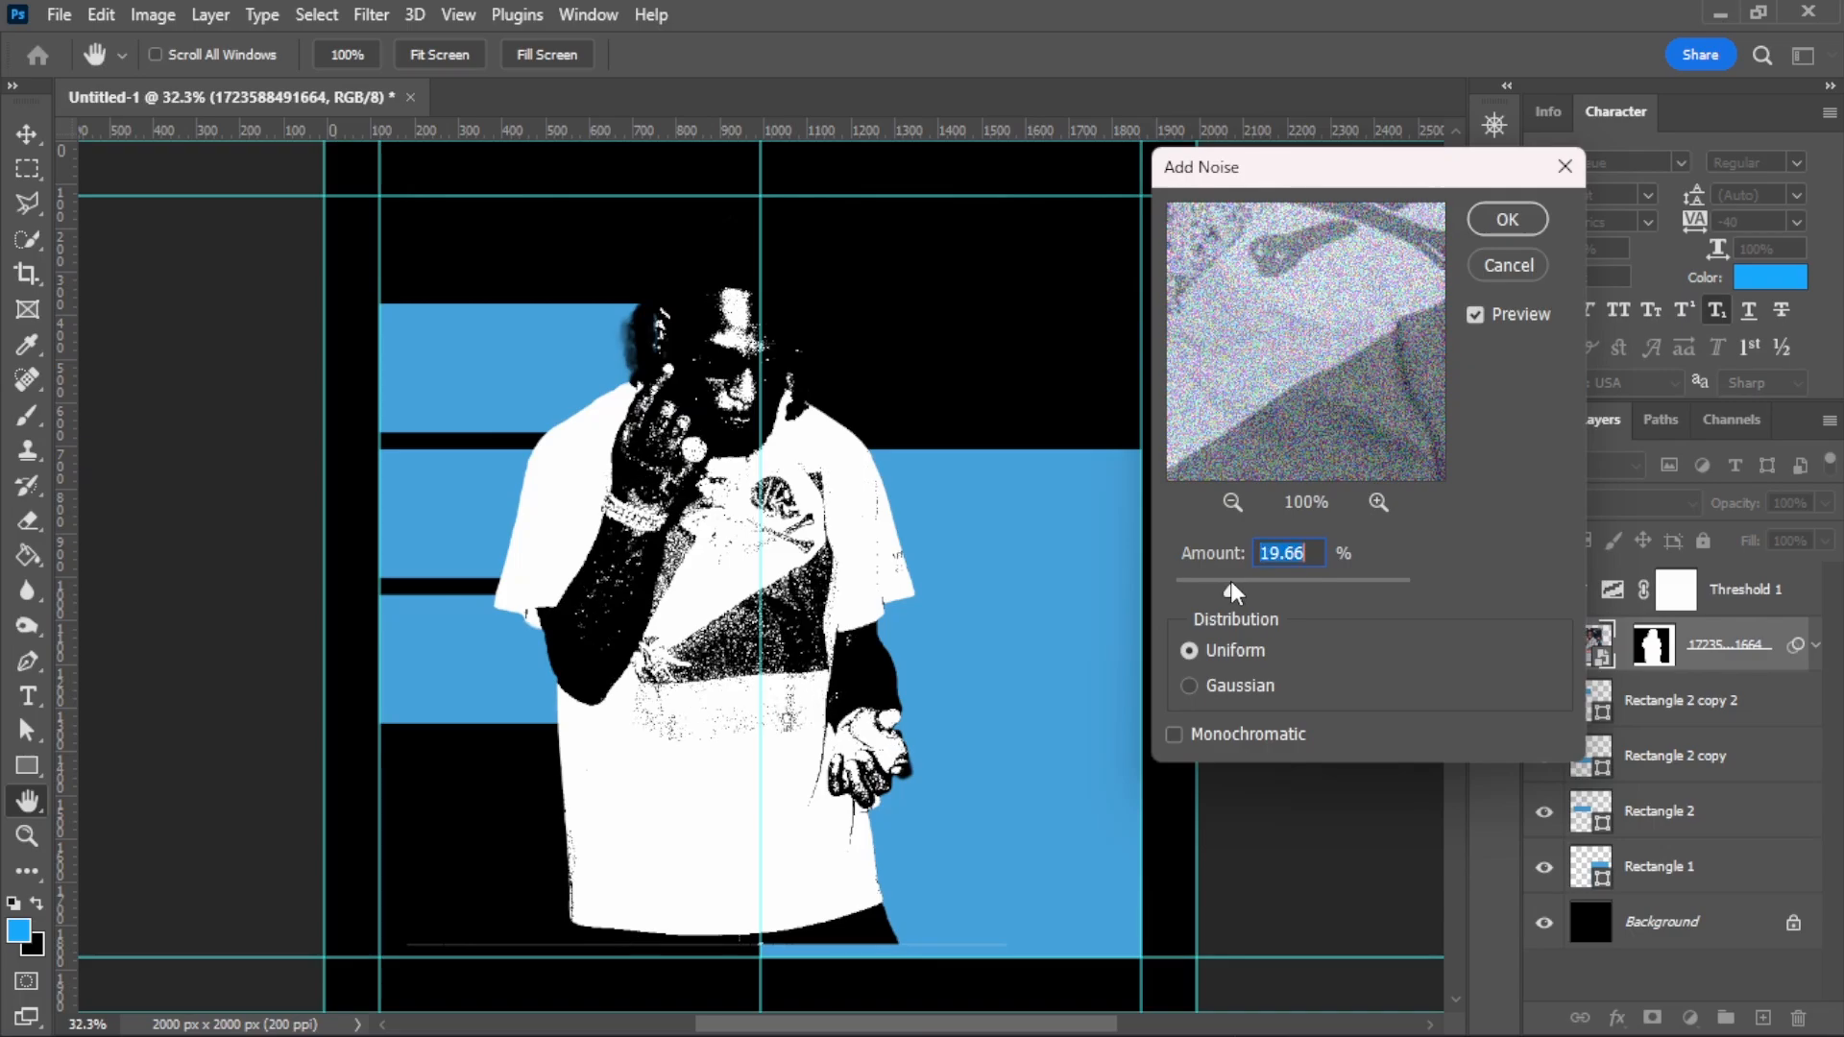
click(1509, 220)
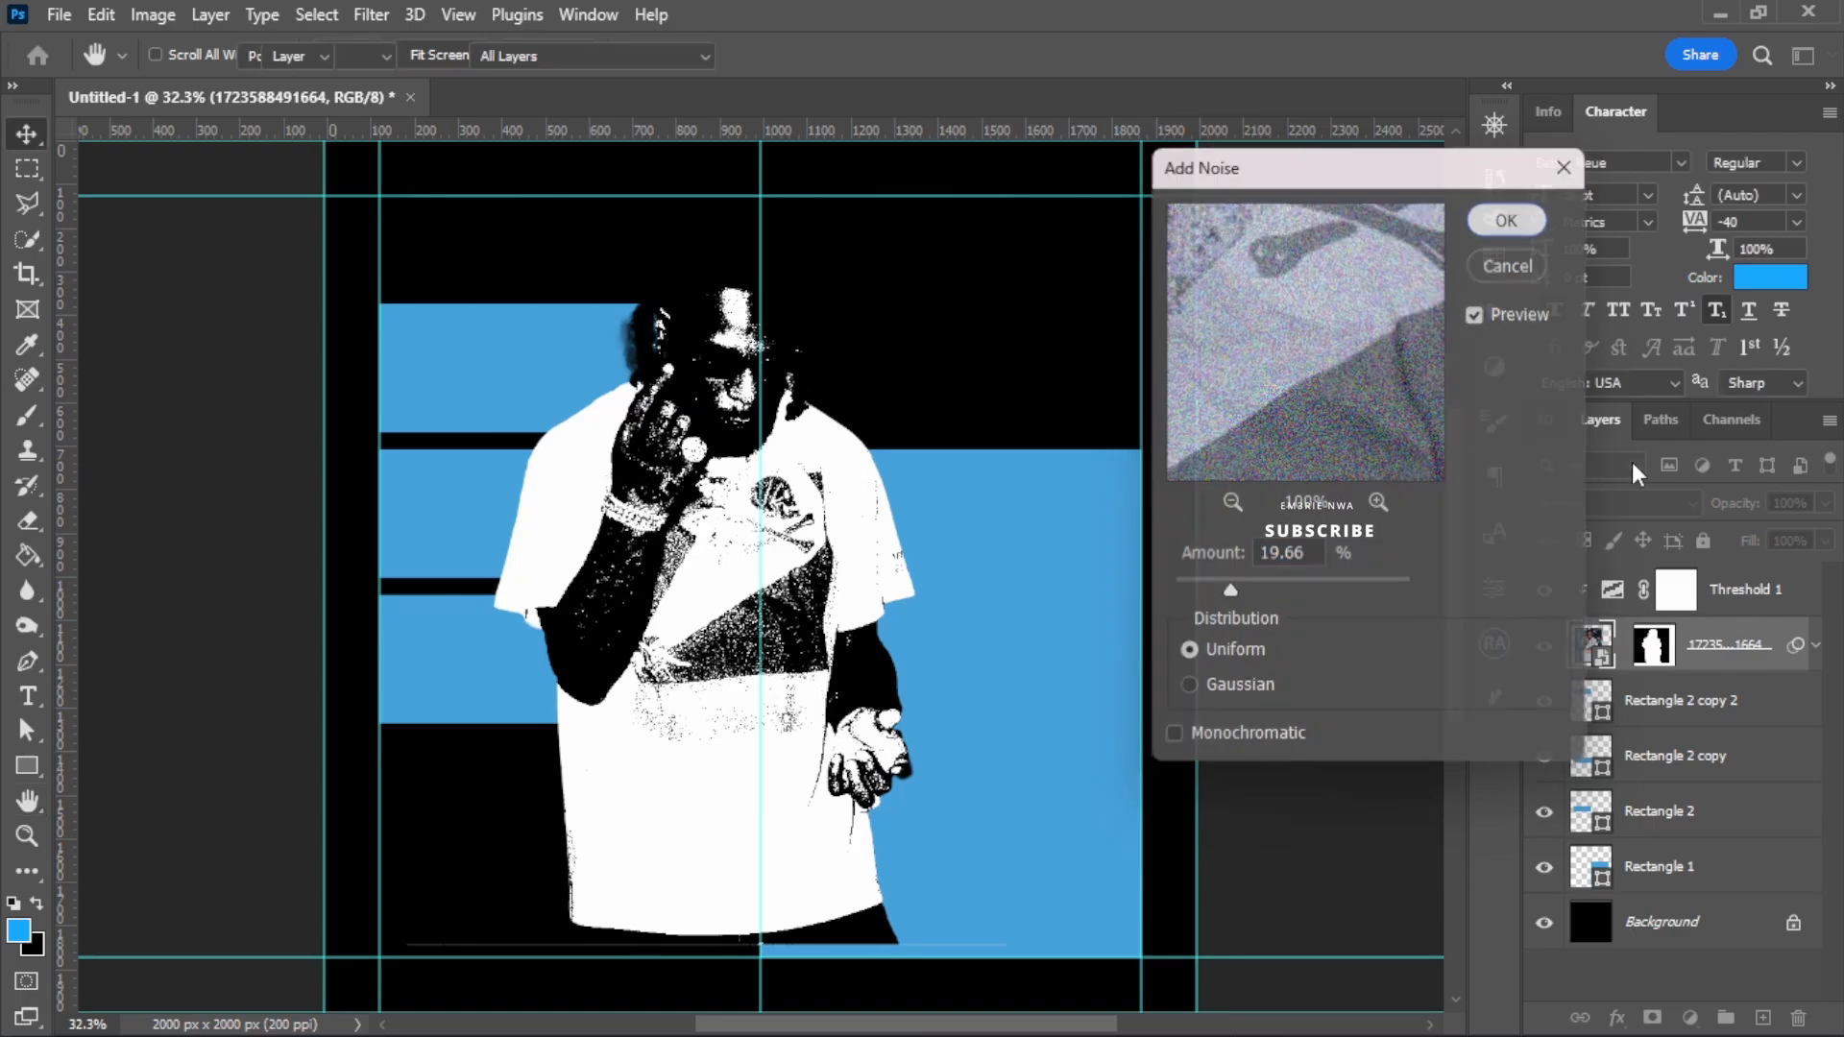
Step: Convert the photo and its Threshold adjustment into one smart object and move it over the large blue rectangle
click(1741, 588)
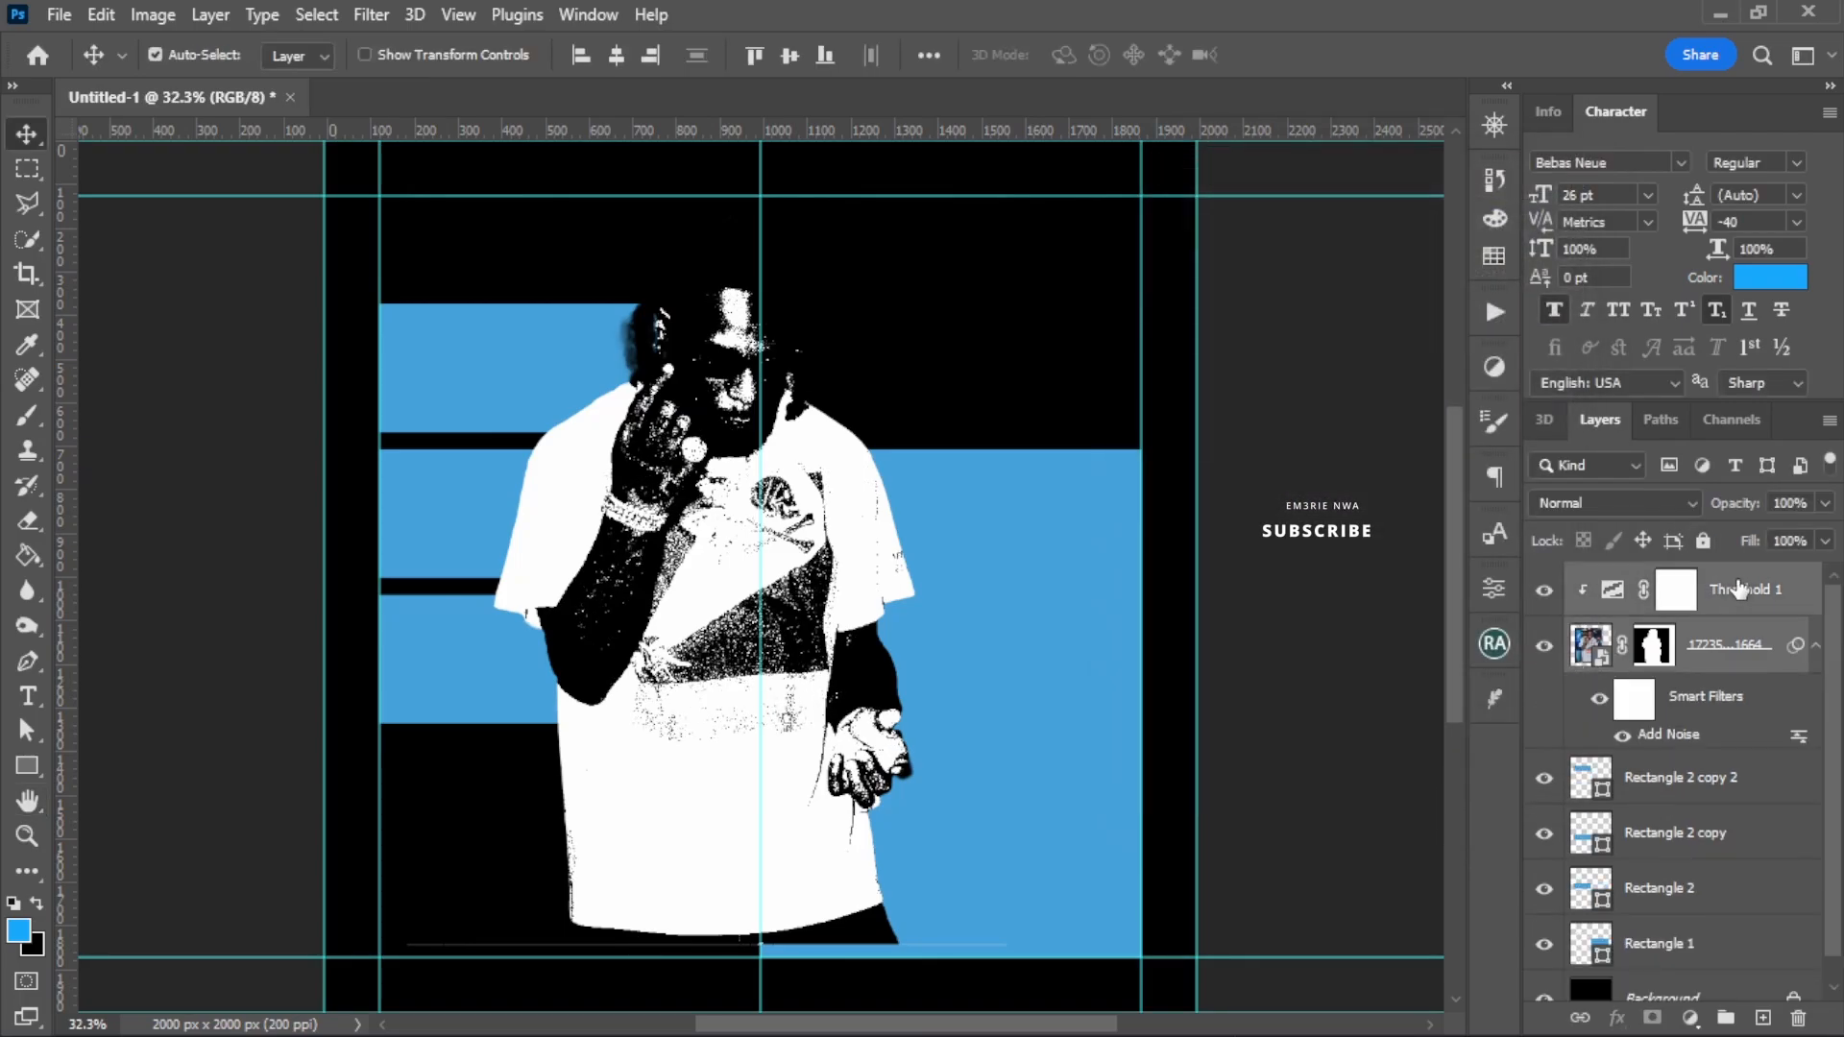
right_click(1737, 581)
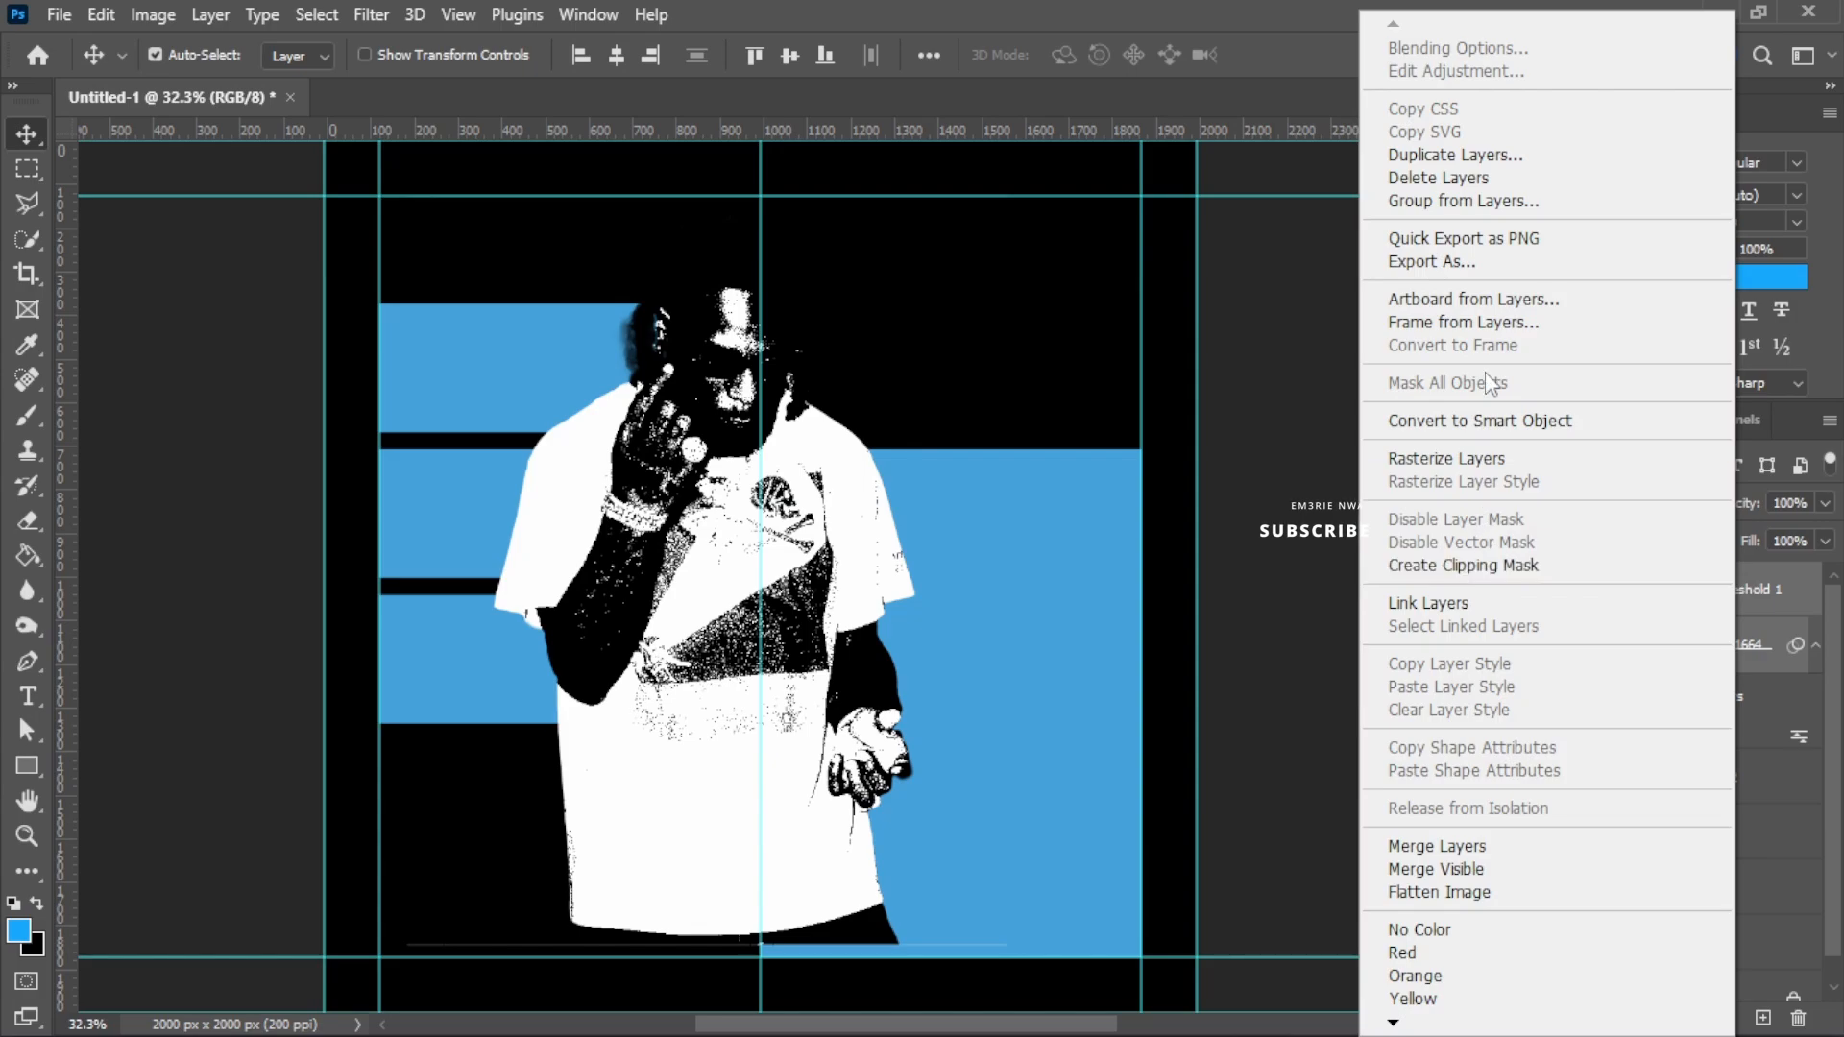
click(1480, 421)
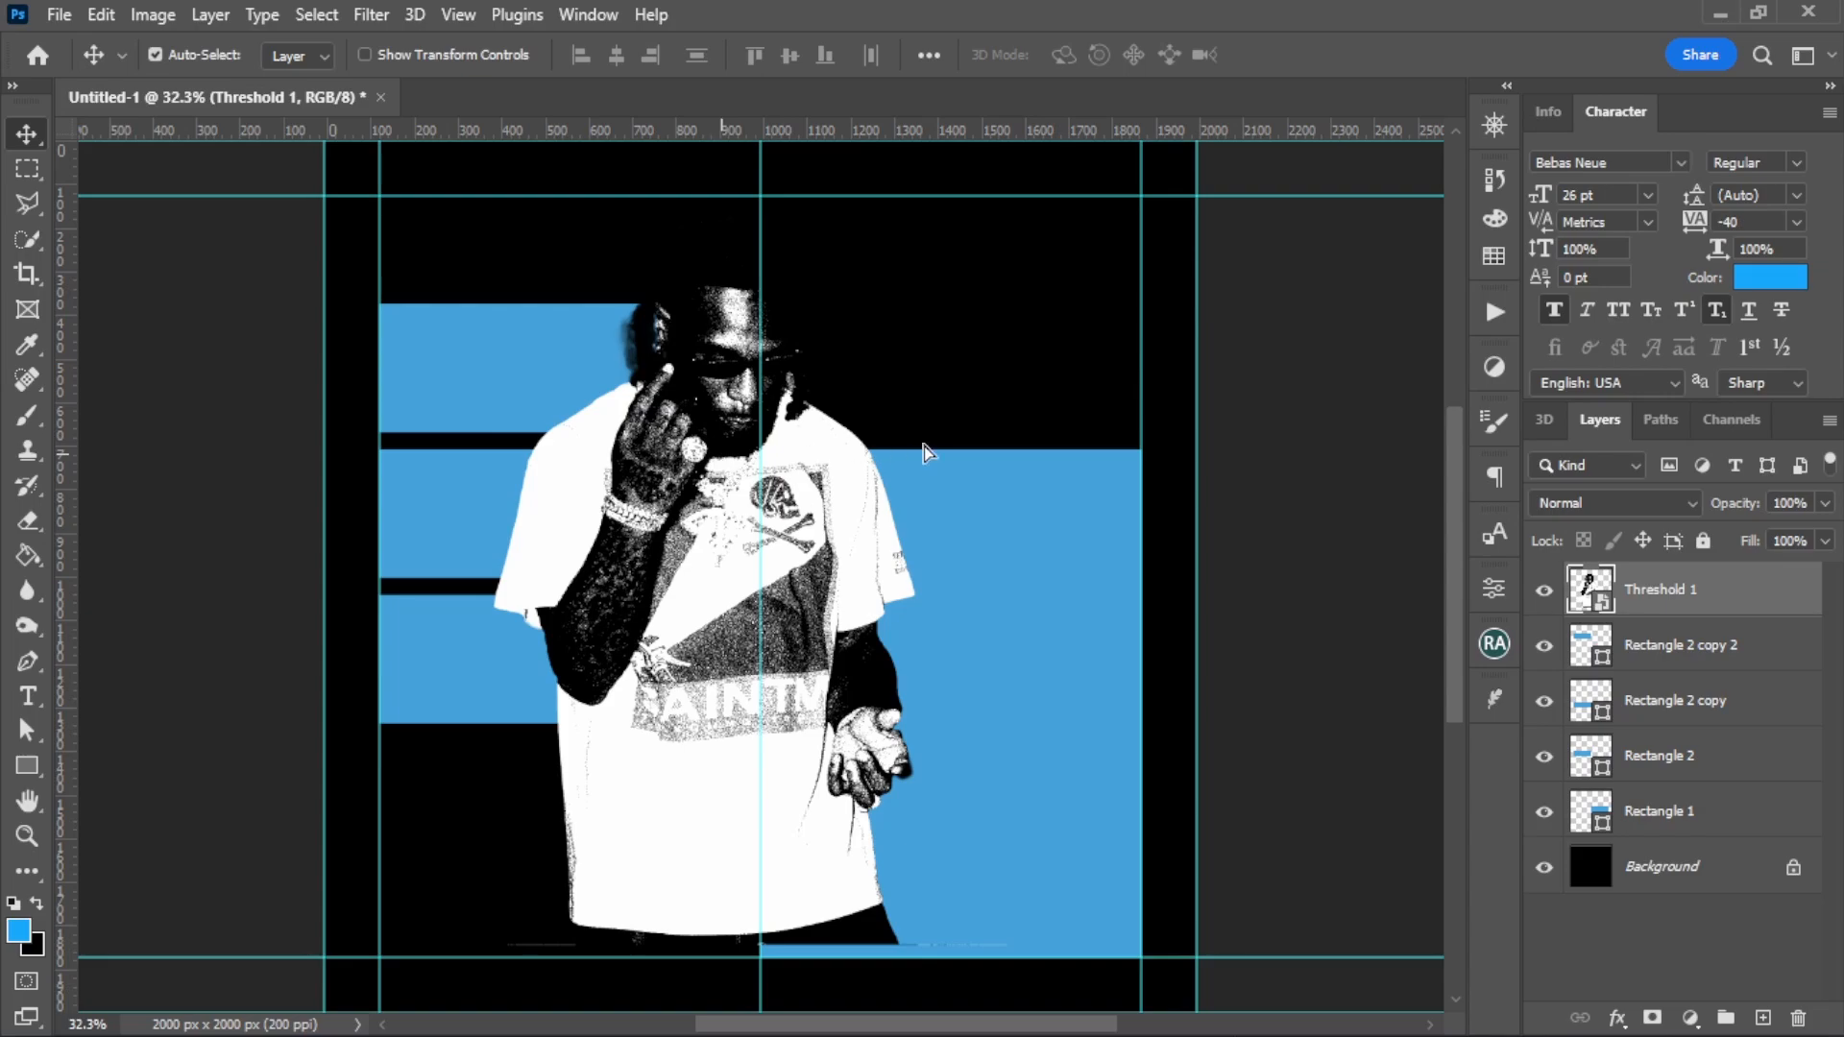
drag(716, 458, 946, 510)
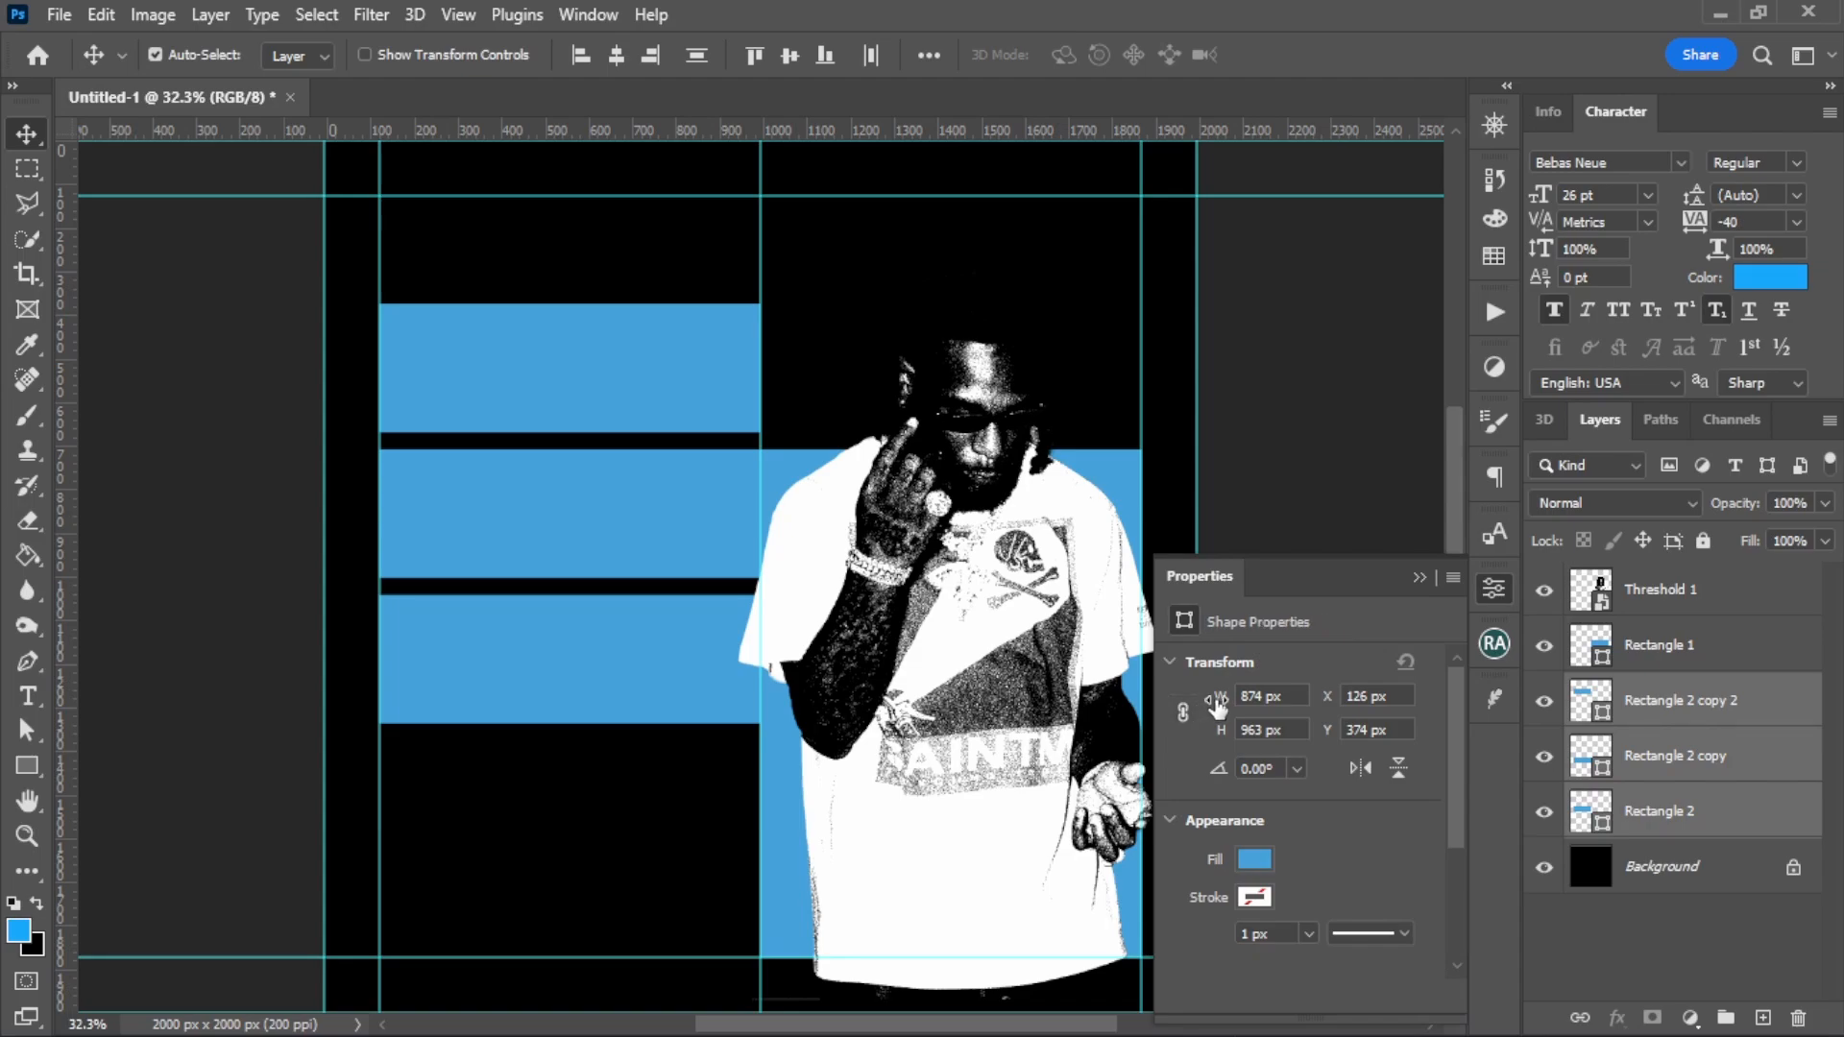
Step: Narrow the three stacked blue rectangles to a width of 851 px and place a vertical guide along their right edge
drag(1218, 704, 1187, 691)
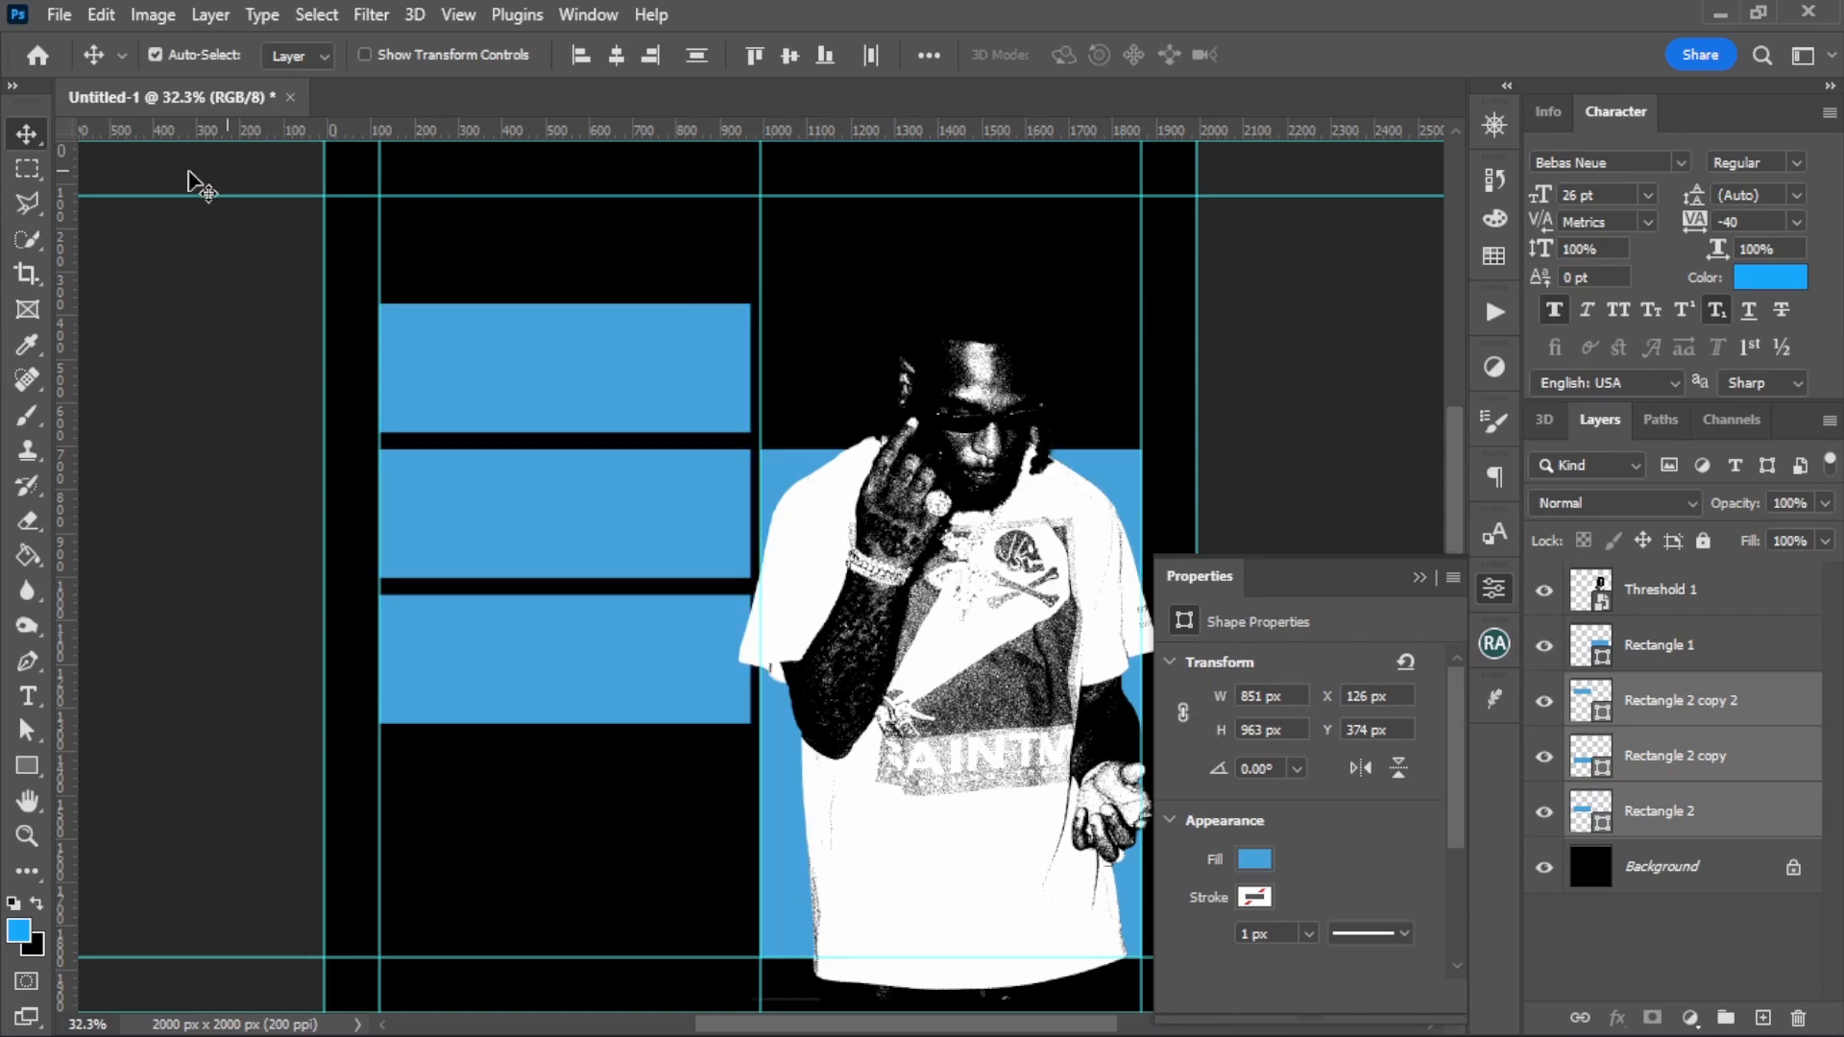
drag(67, 181, 751, 292)
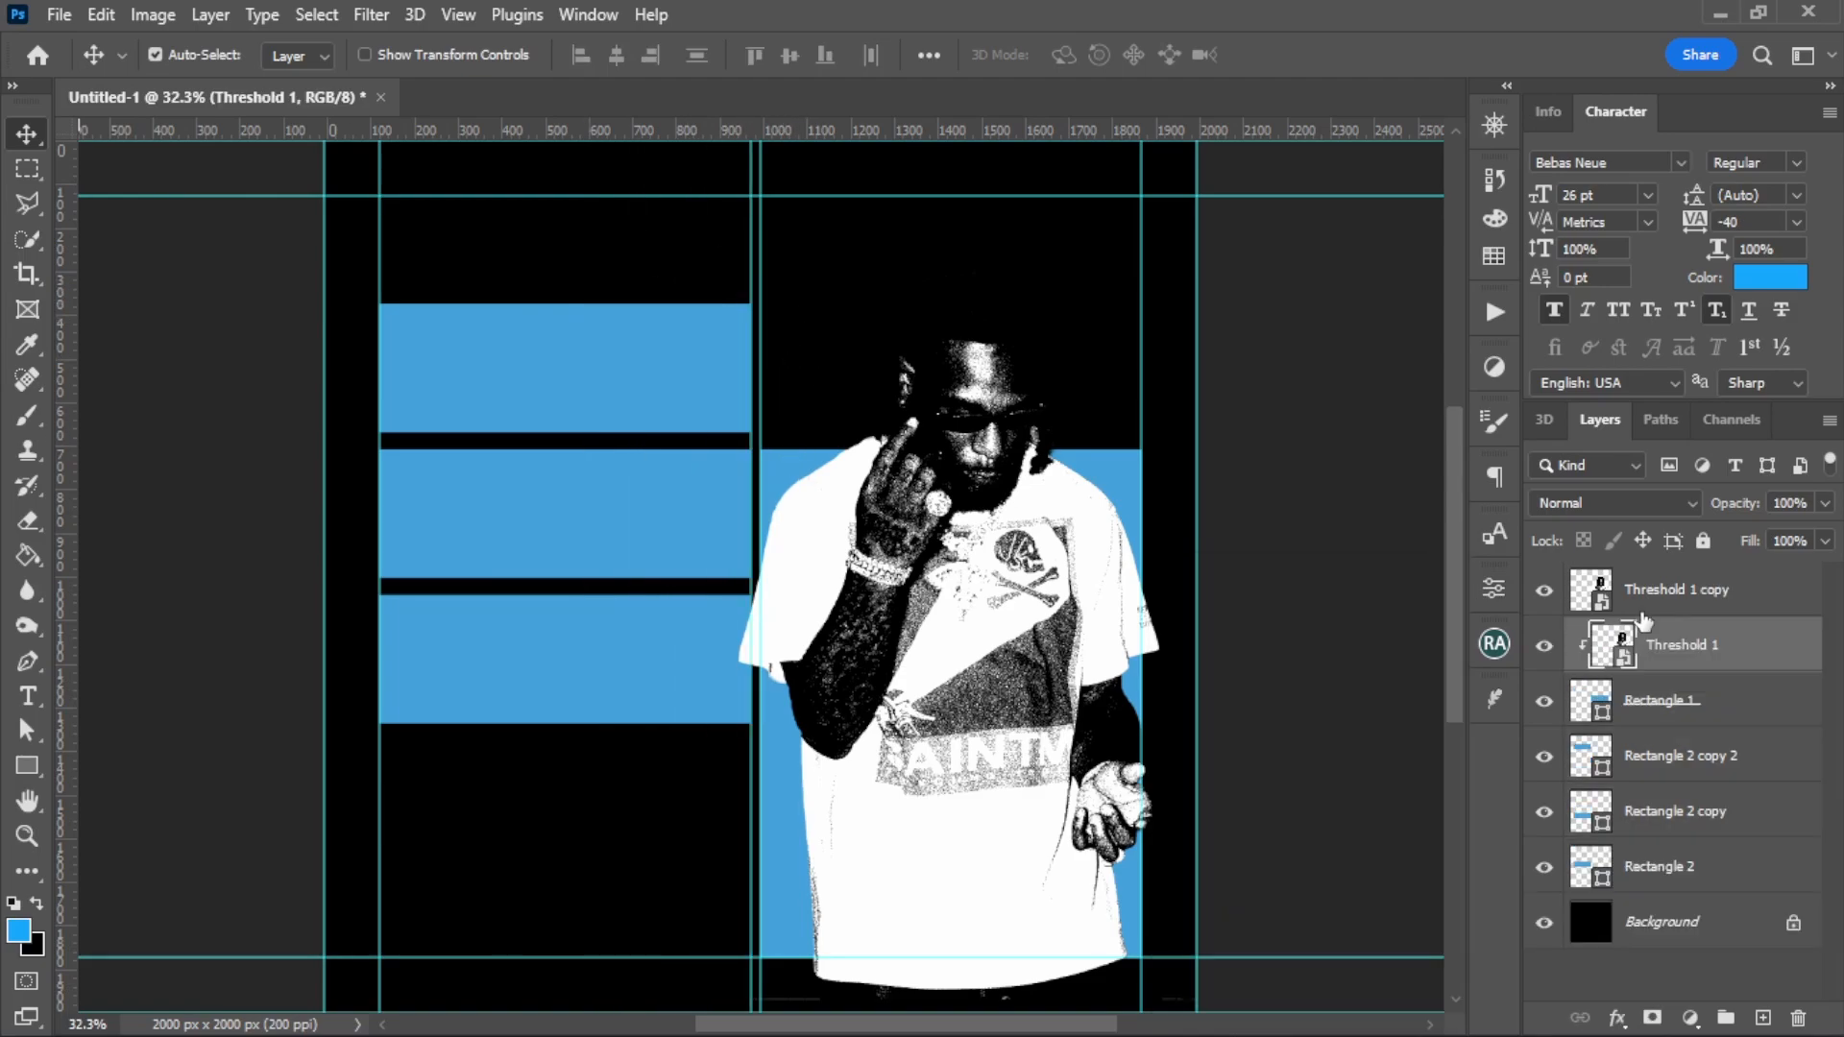
Step: Mask the Threshold 1 copy layer to hide the figure's area over the large rectangle and the strip below it
click(1640, 612)
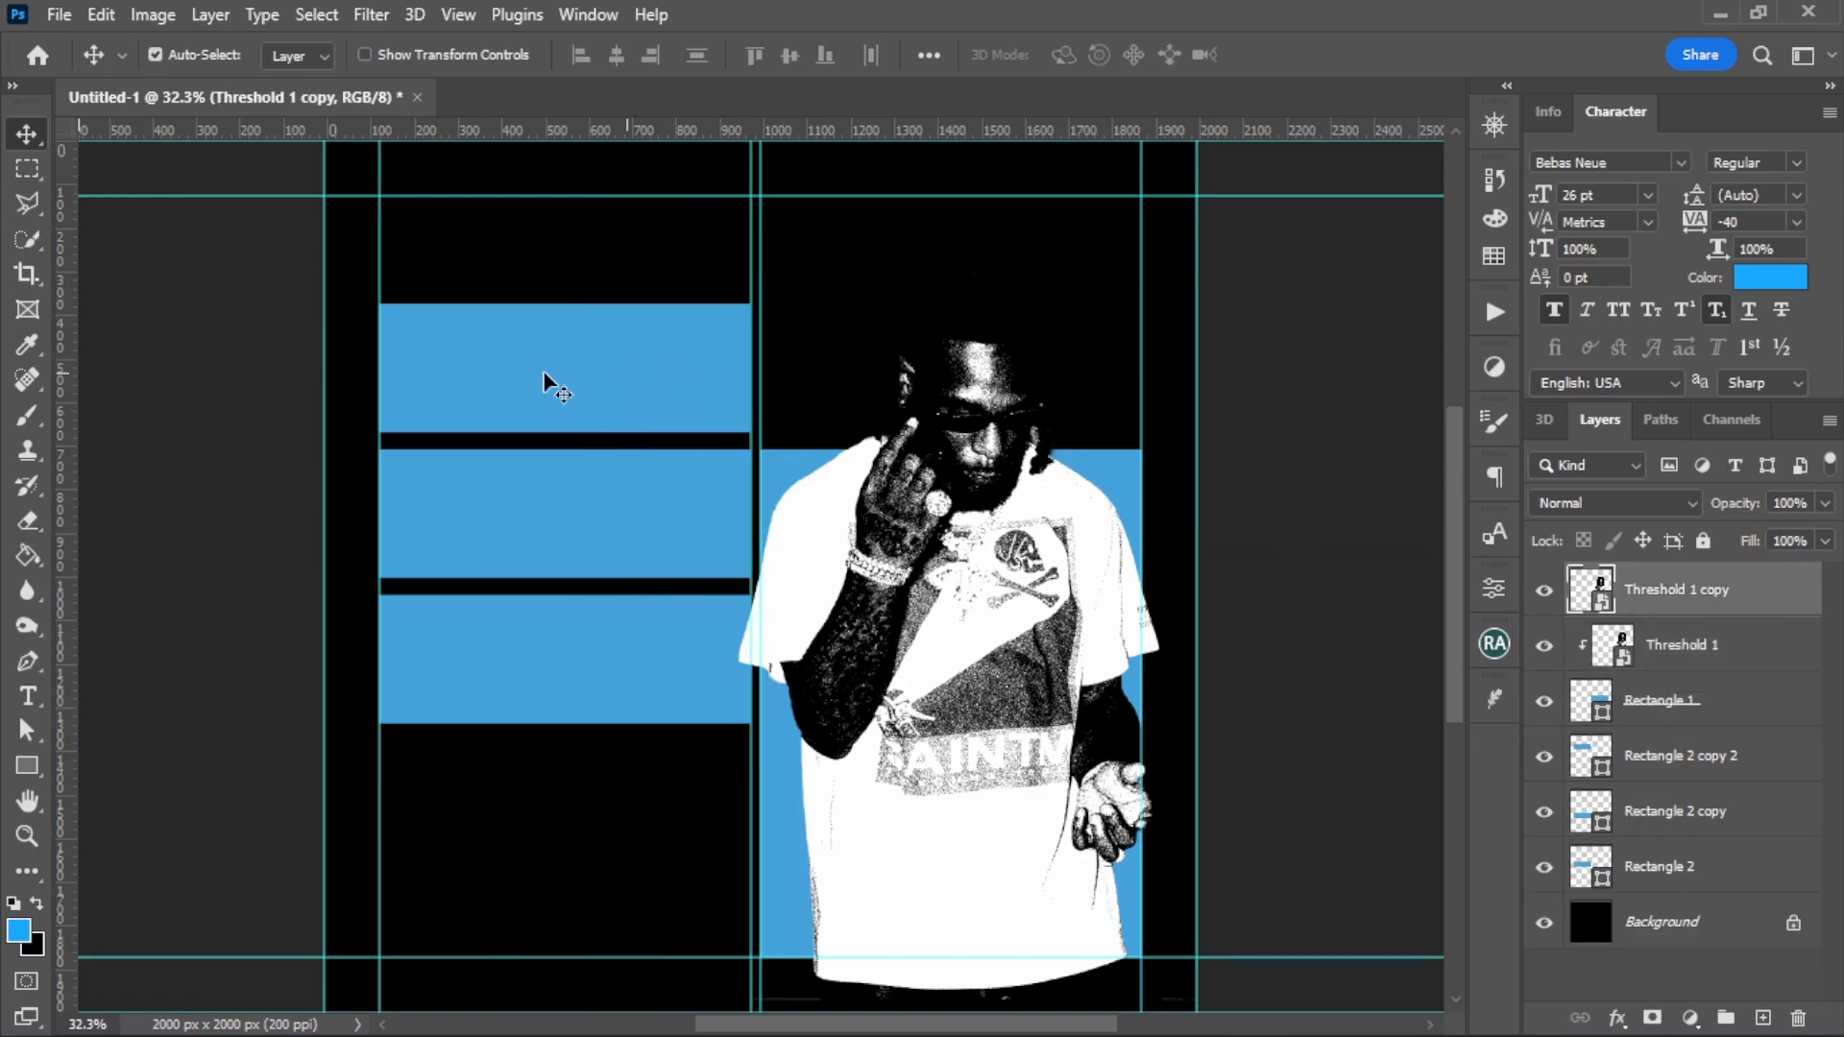
key(m)
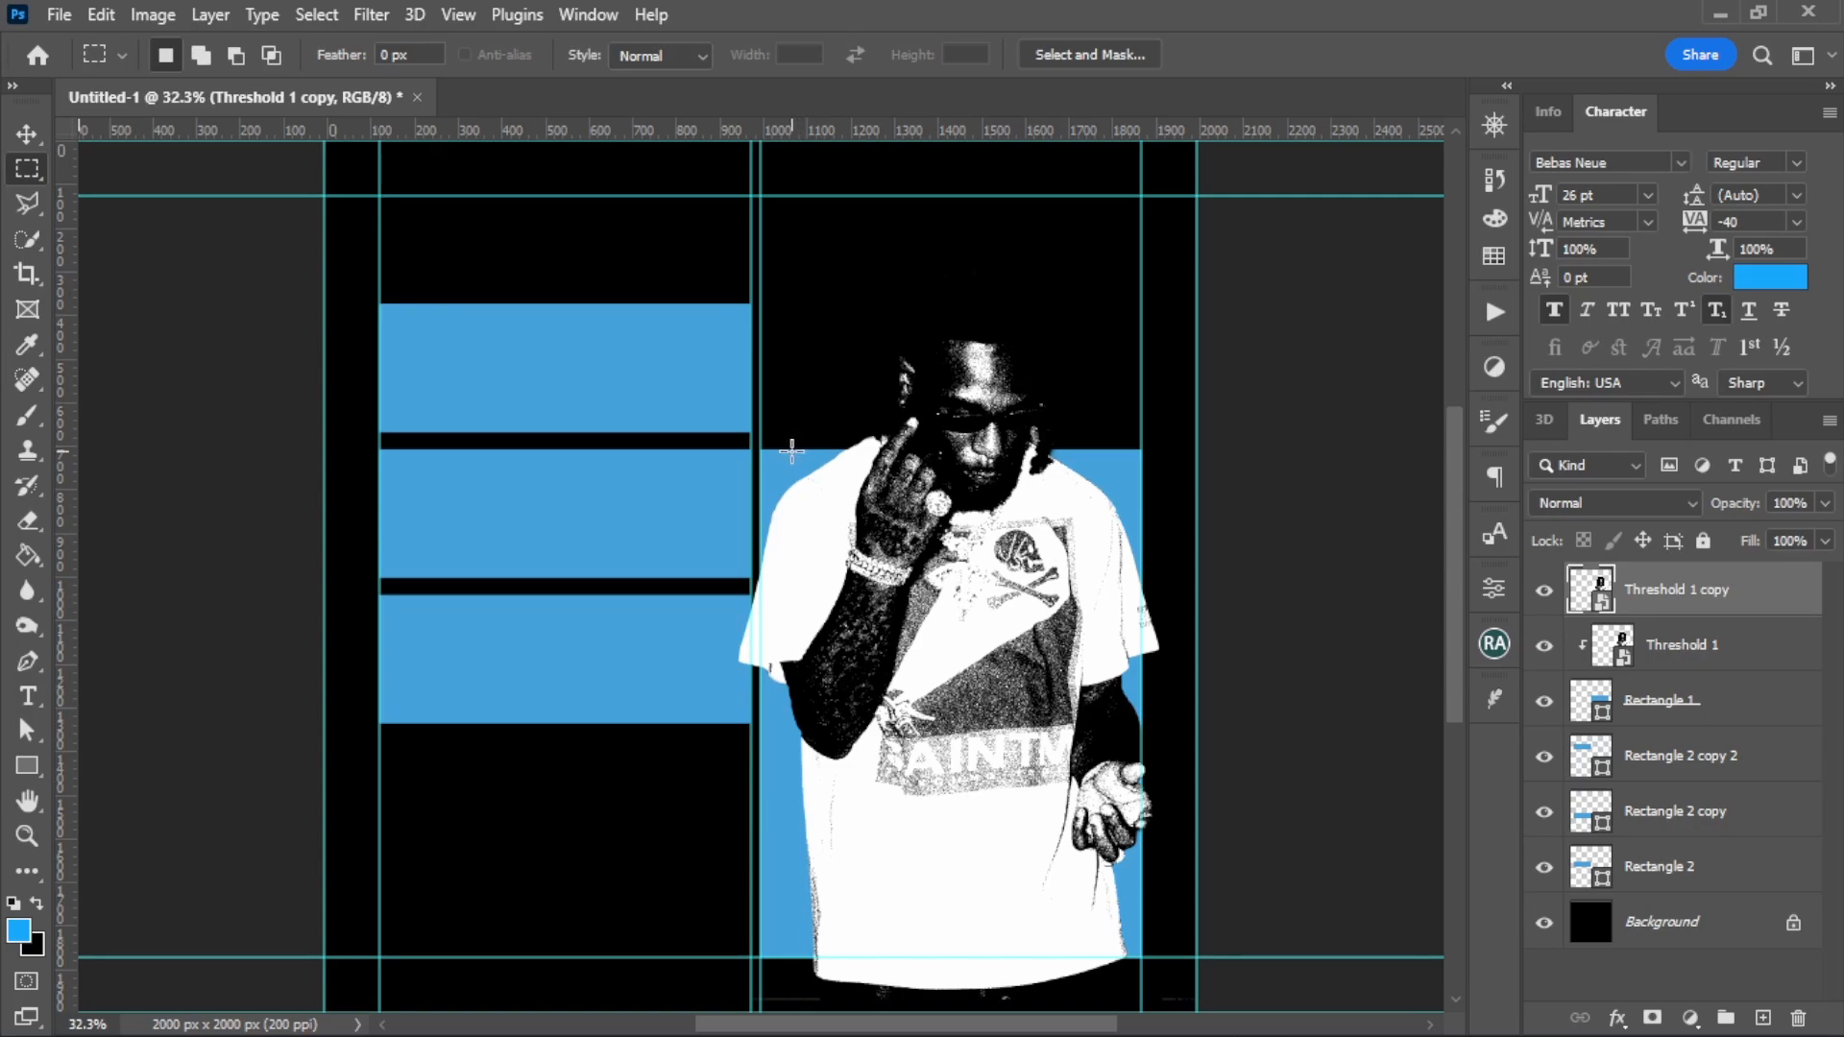
drag(783, 444, 1135, 1014)
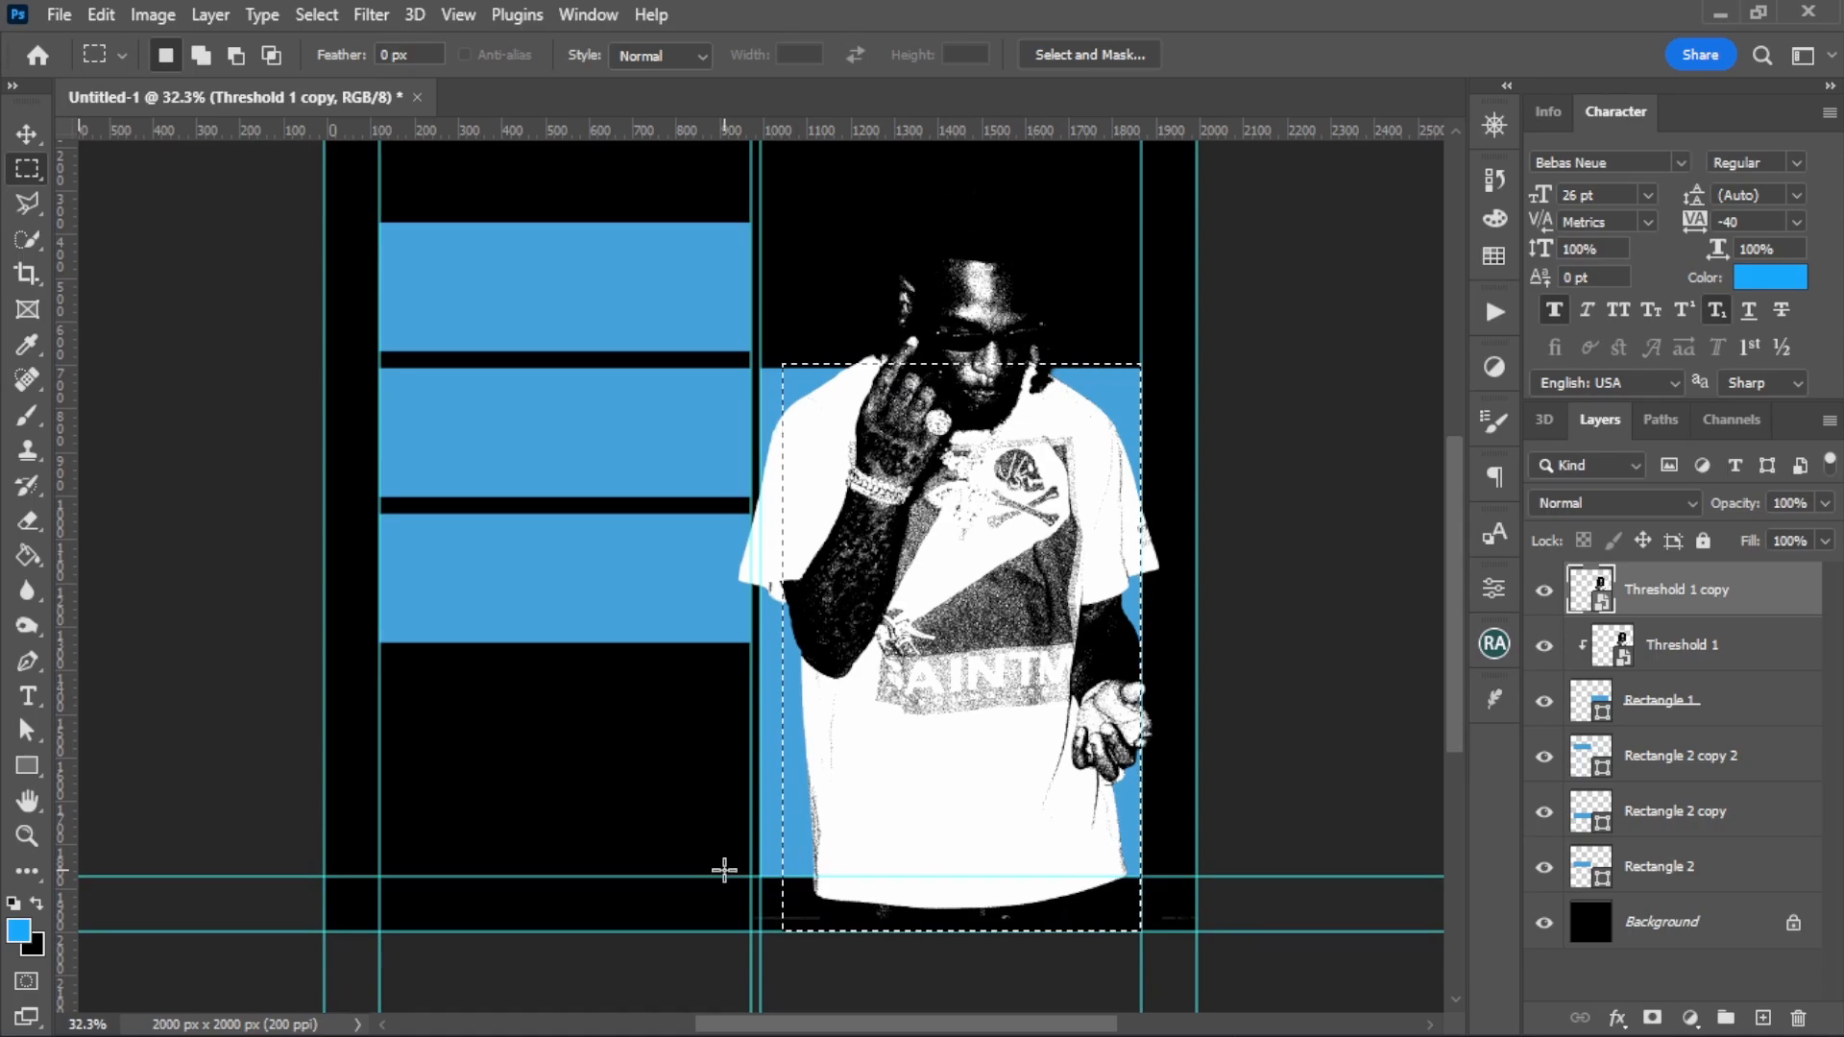
key(shift)
drag(719, 877, 860, 973)
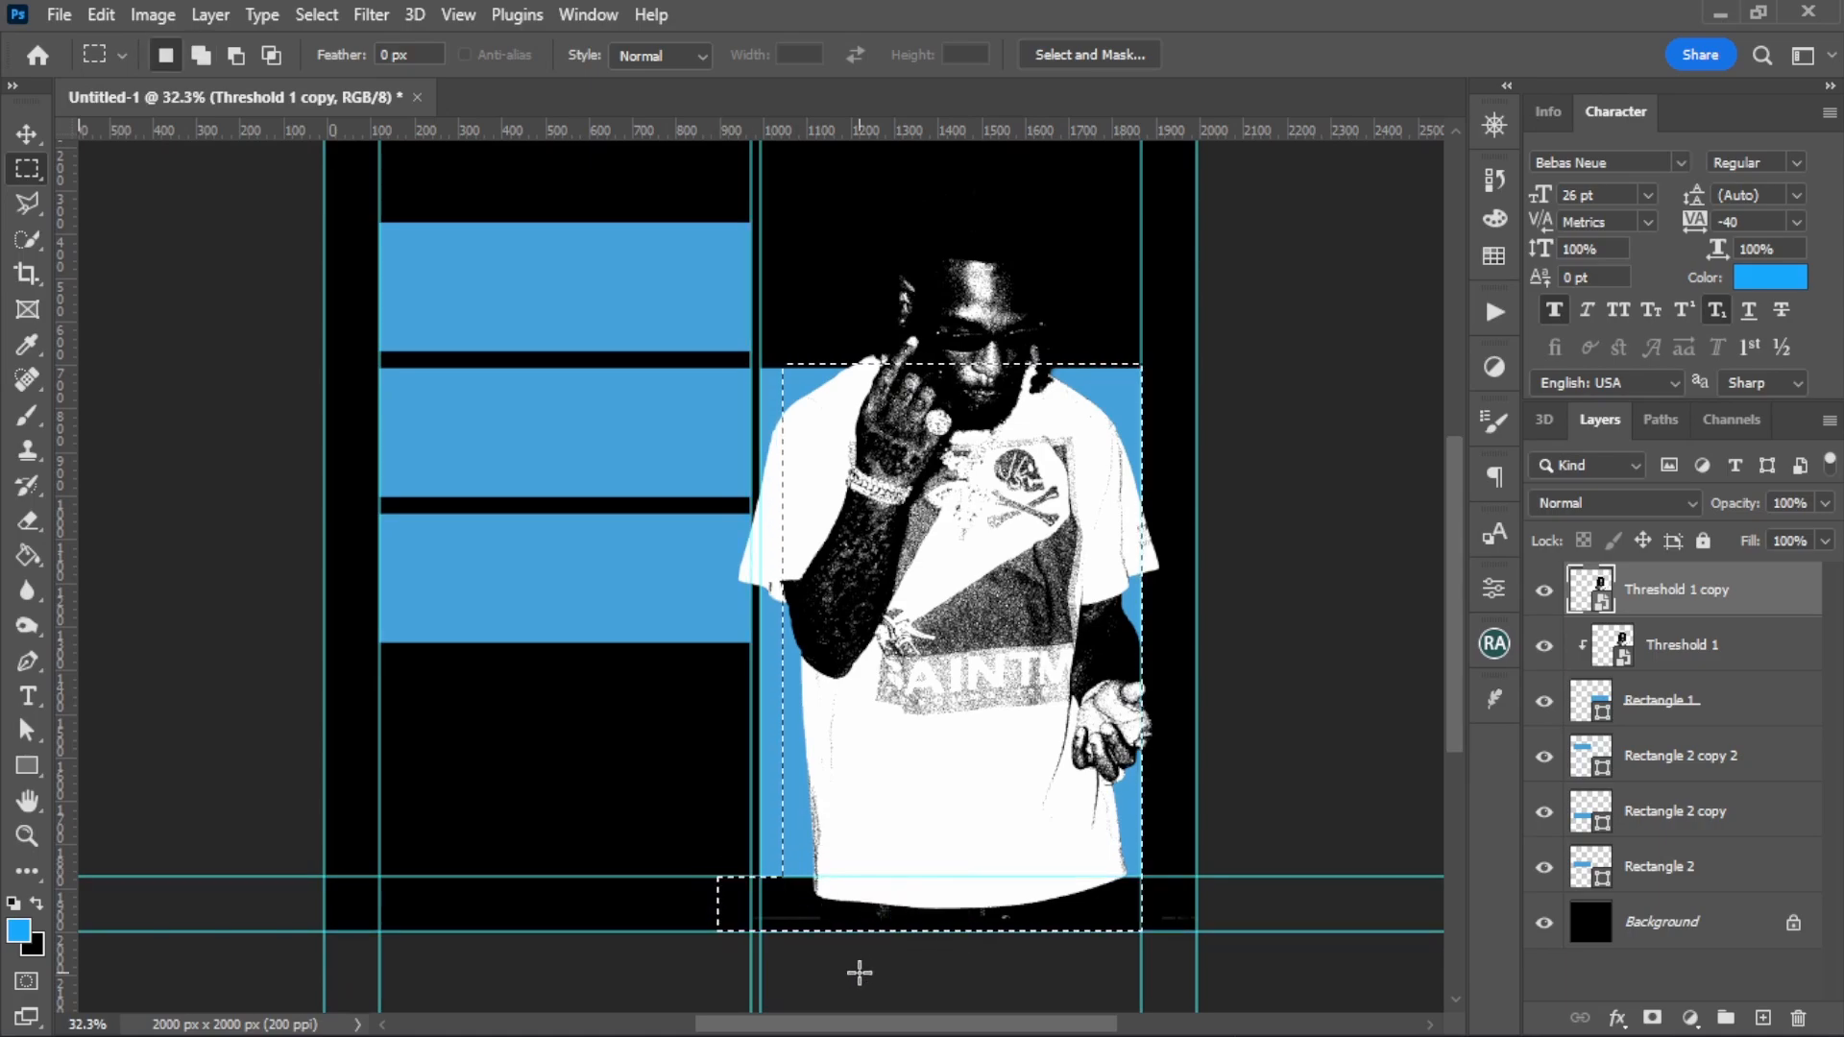
click(1650, 1018)
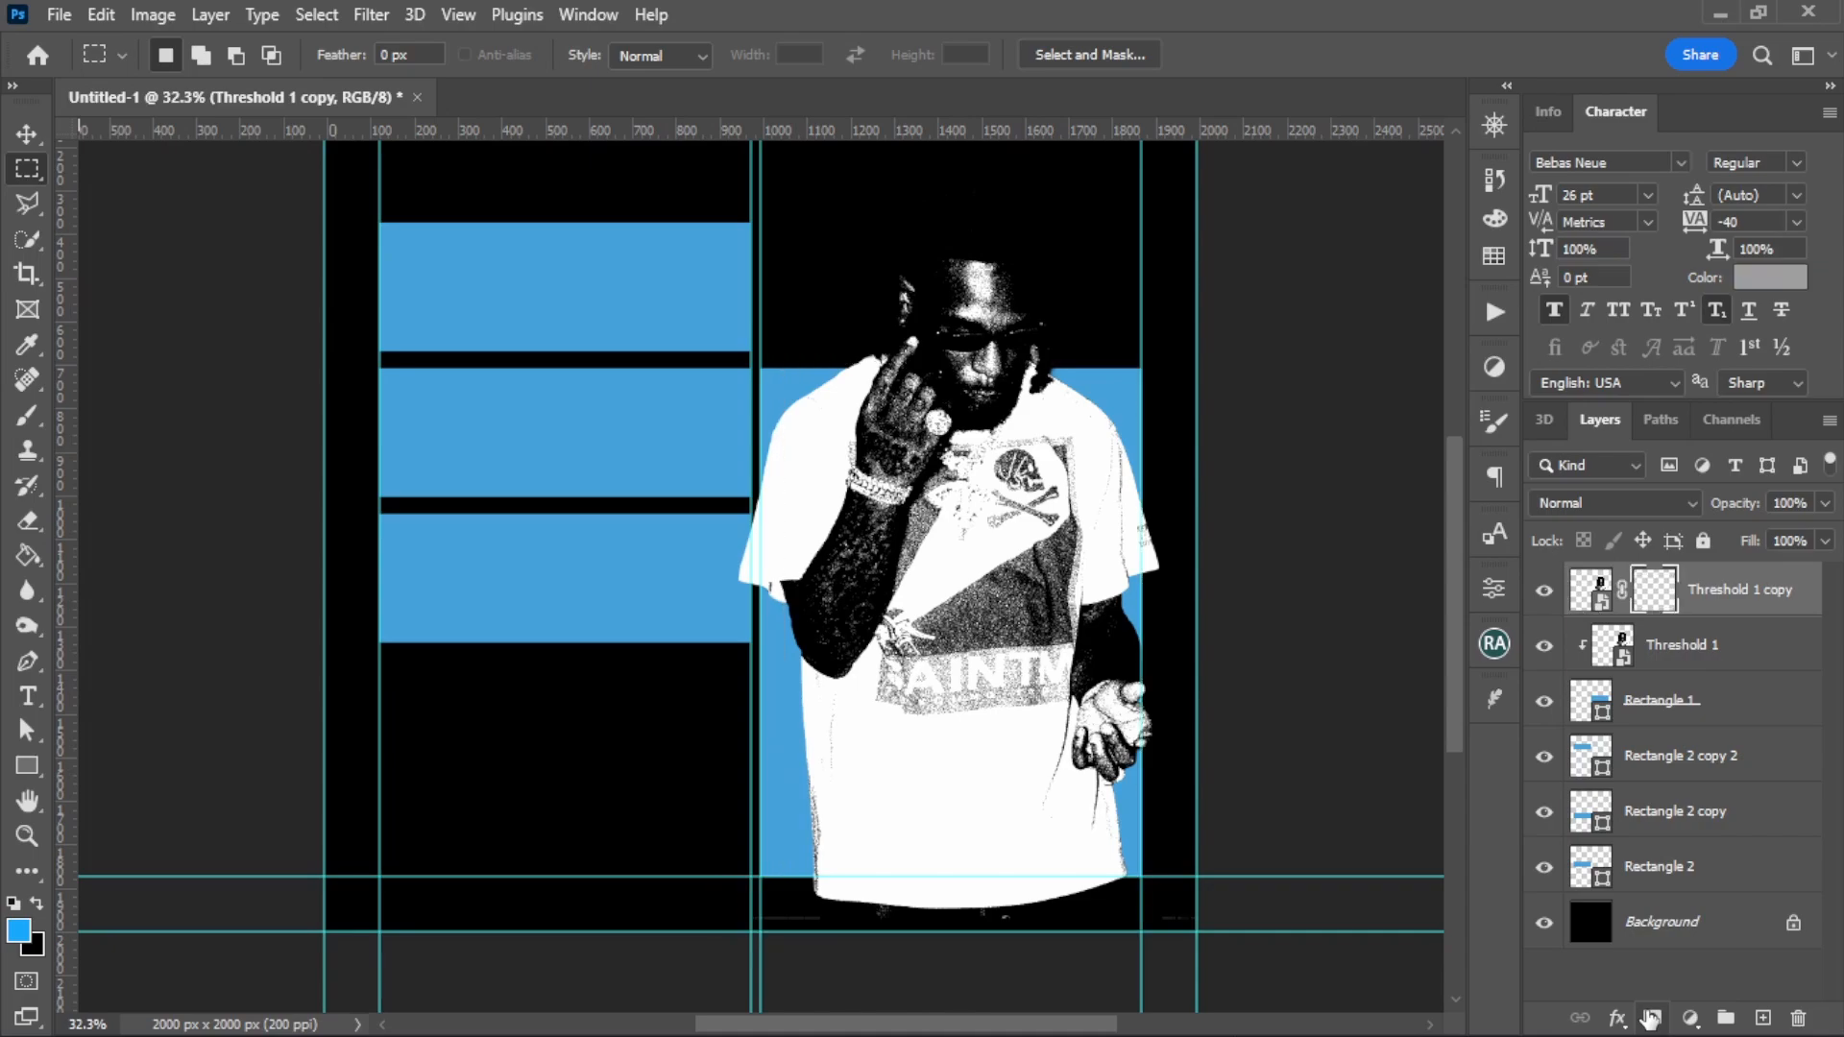
key(ctrl+i)
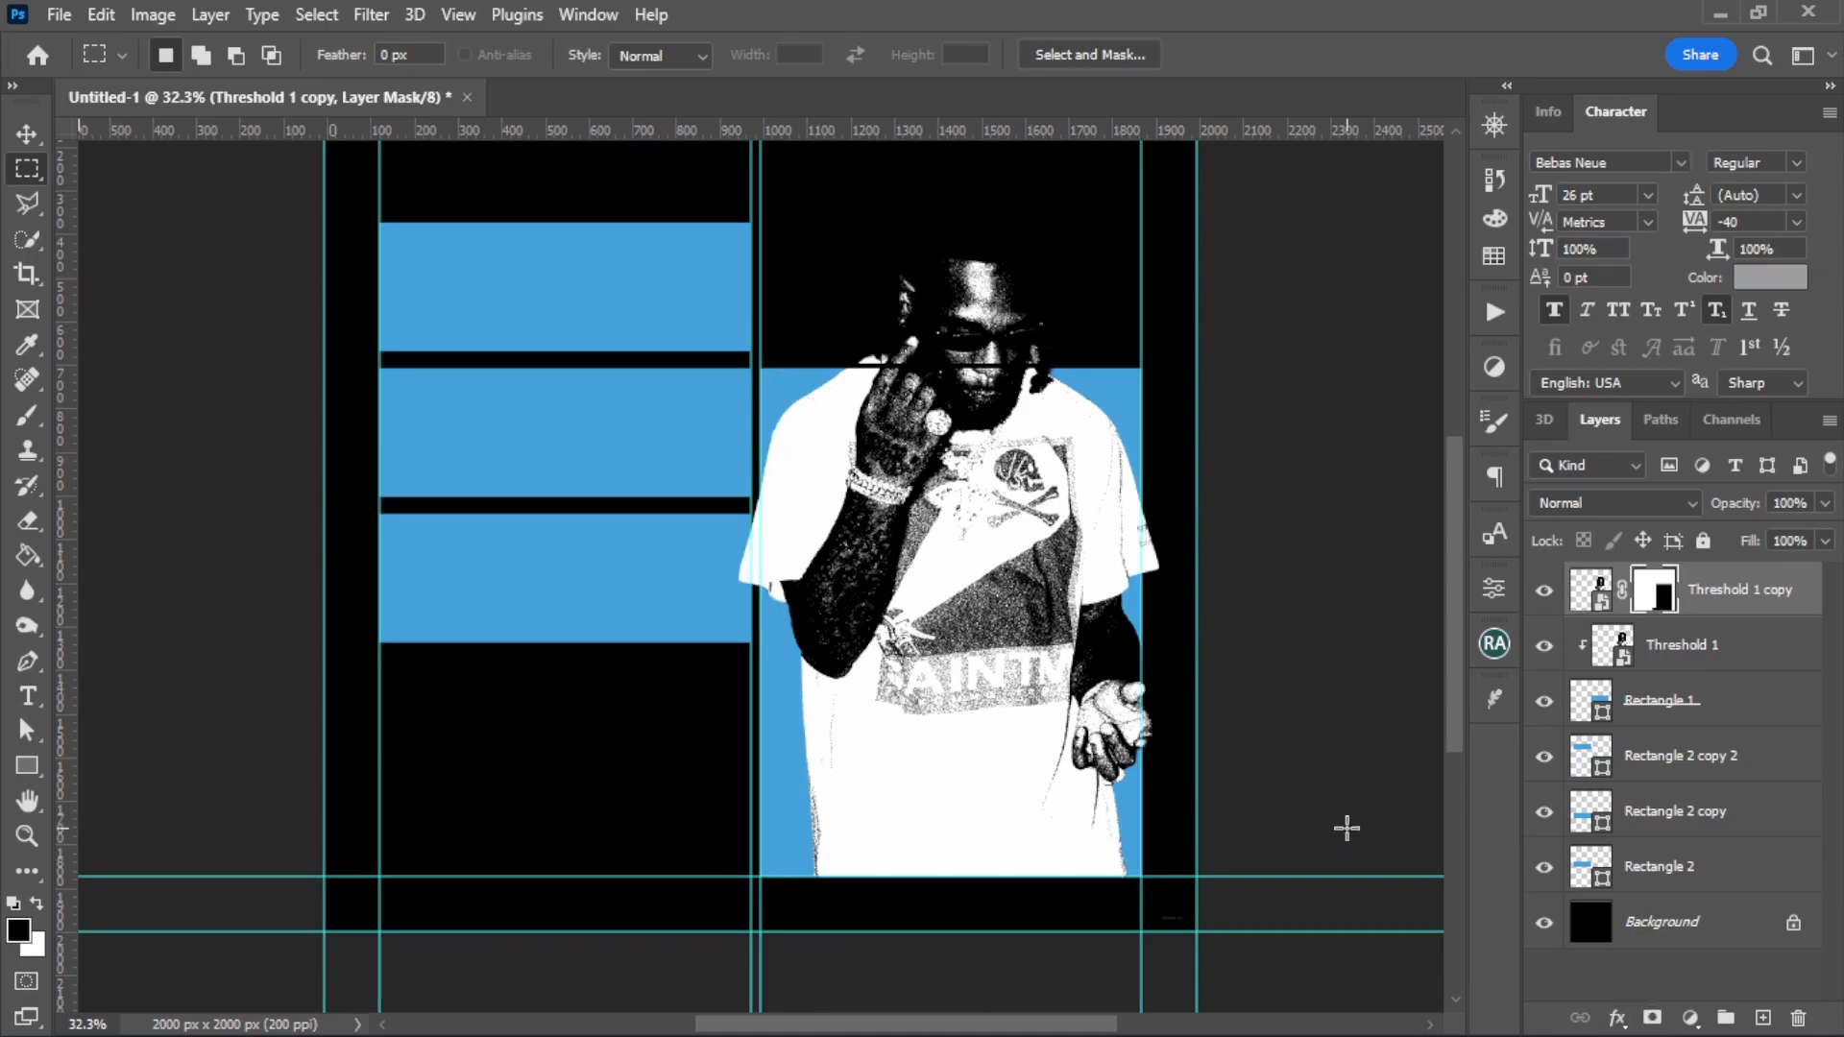
Step: Paint white on the Threshold 1 copy mask with a 60 px brush to restore the thin gap across the face and shoulder
key(ctrl+plus)
drag(1455, 519, 1449, 455)
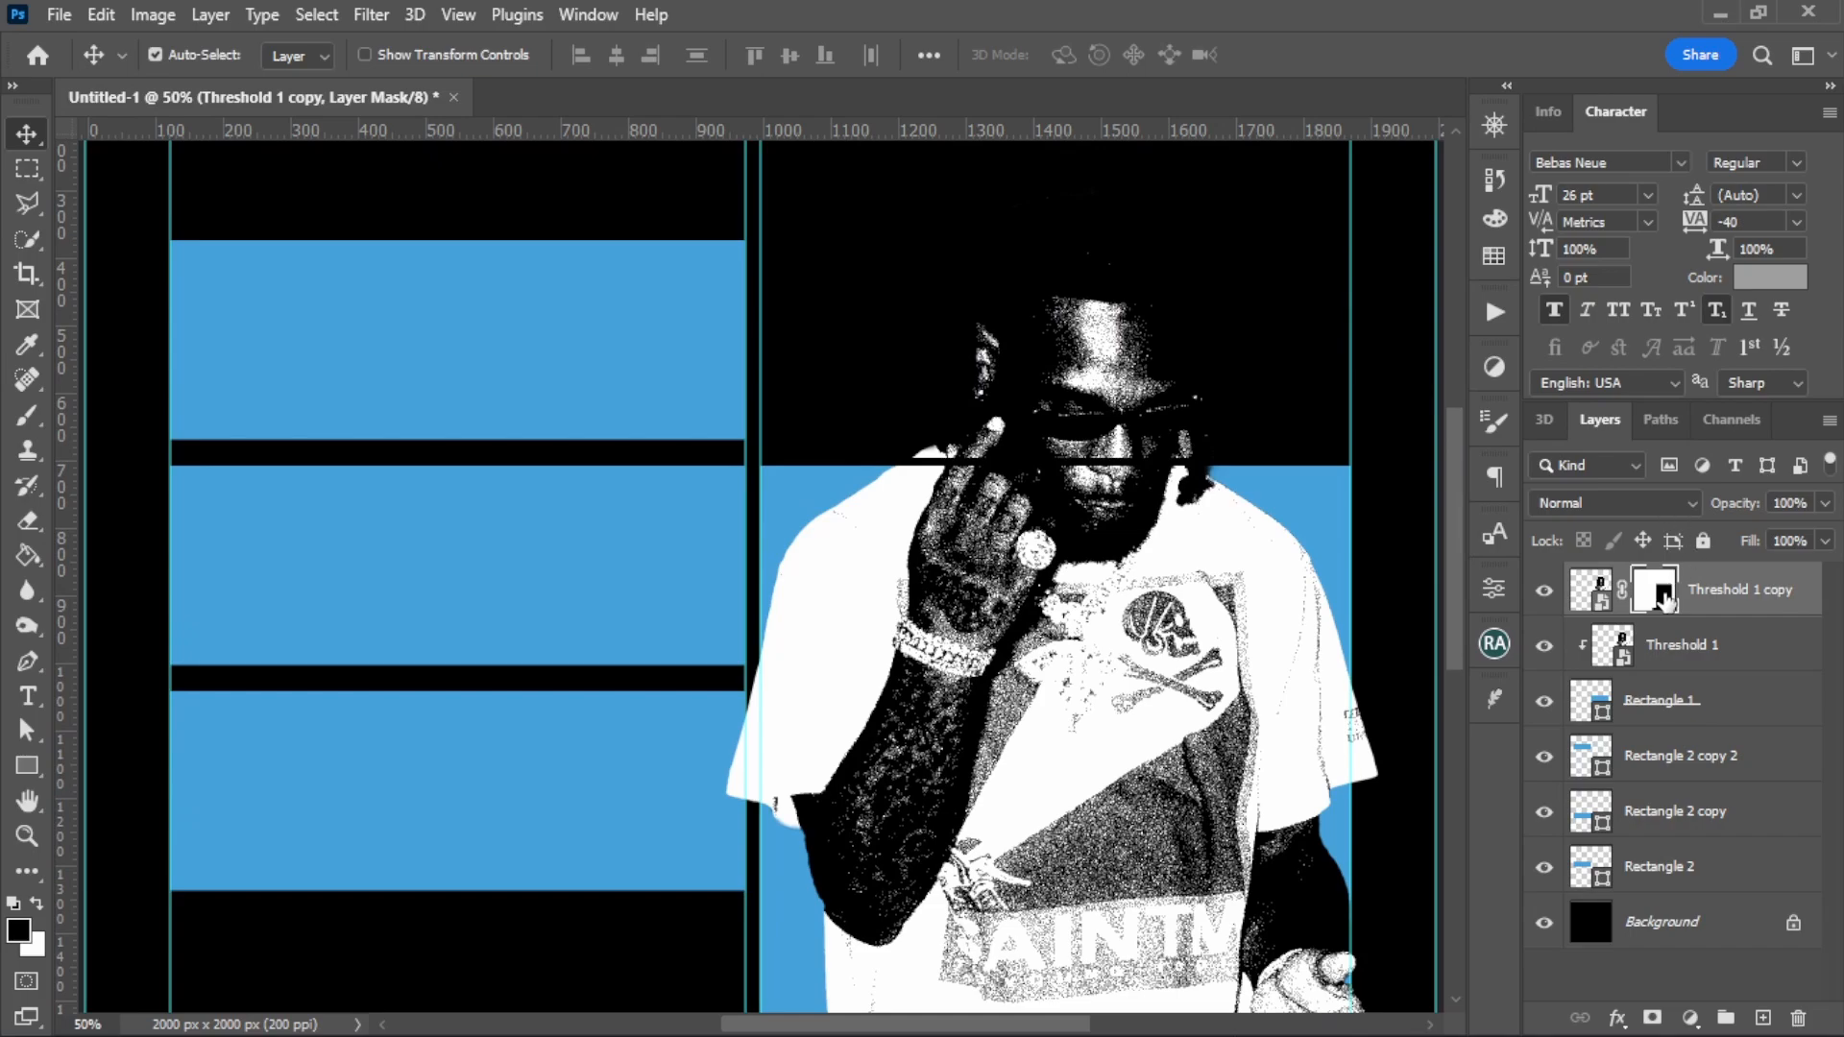
key(b)
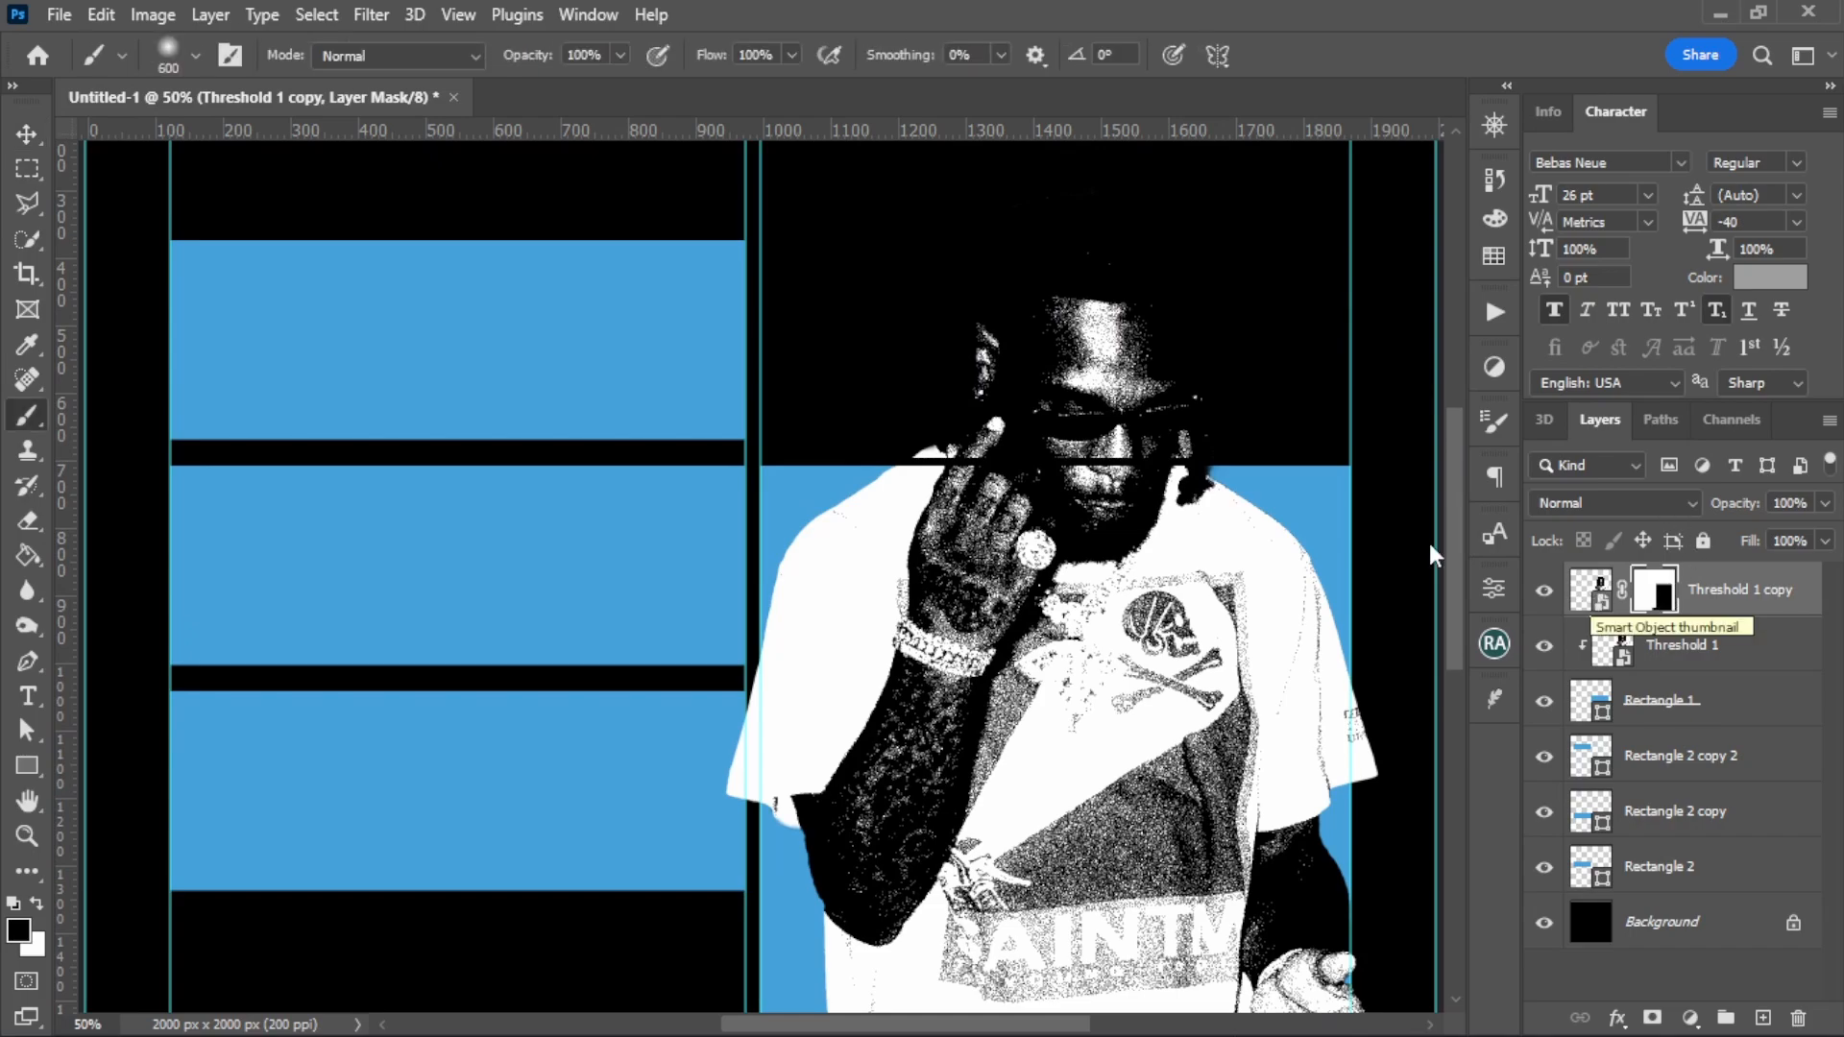
key(bracketleft)
key(bracketleft)
key(bracketleft)
key(bracketleft)
key(bracketleft)
key(bracketleft)
key(bracketleft)
key(bracketleft)
key(bracketleft)
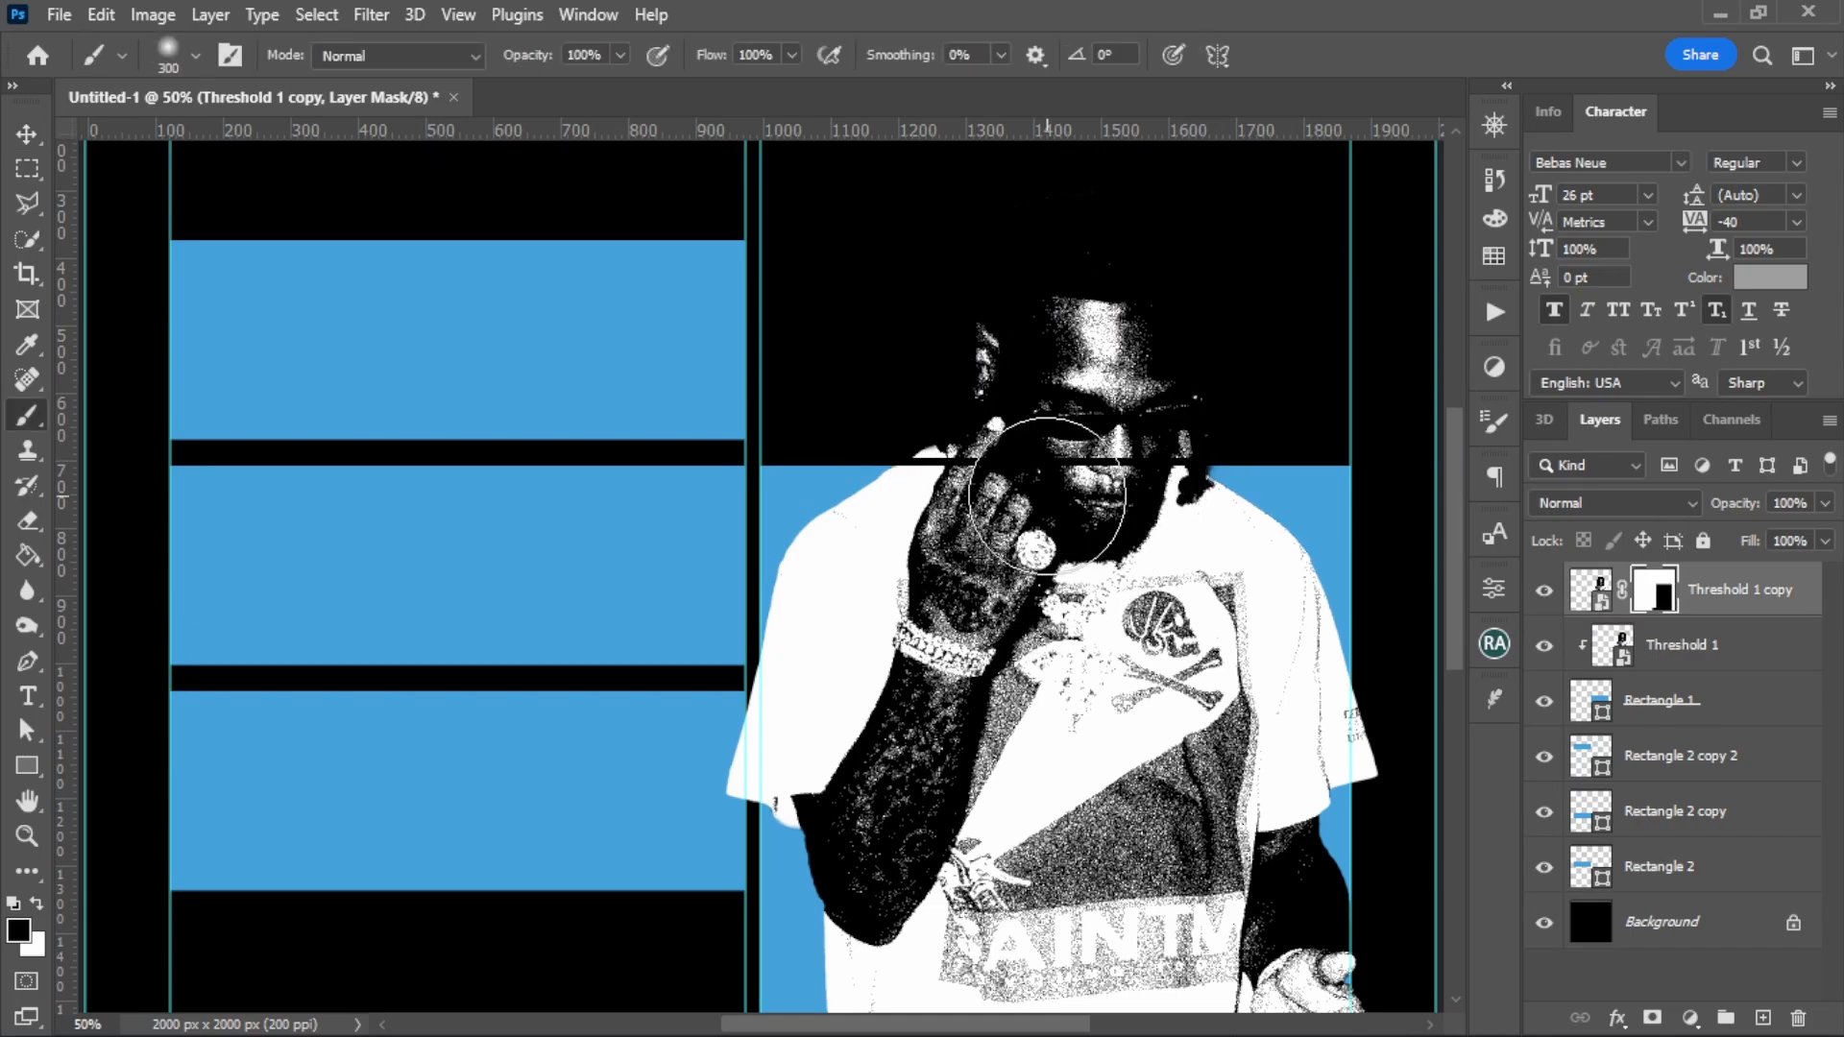
key(x)
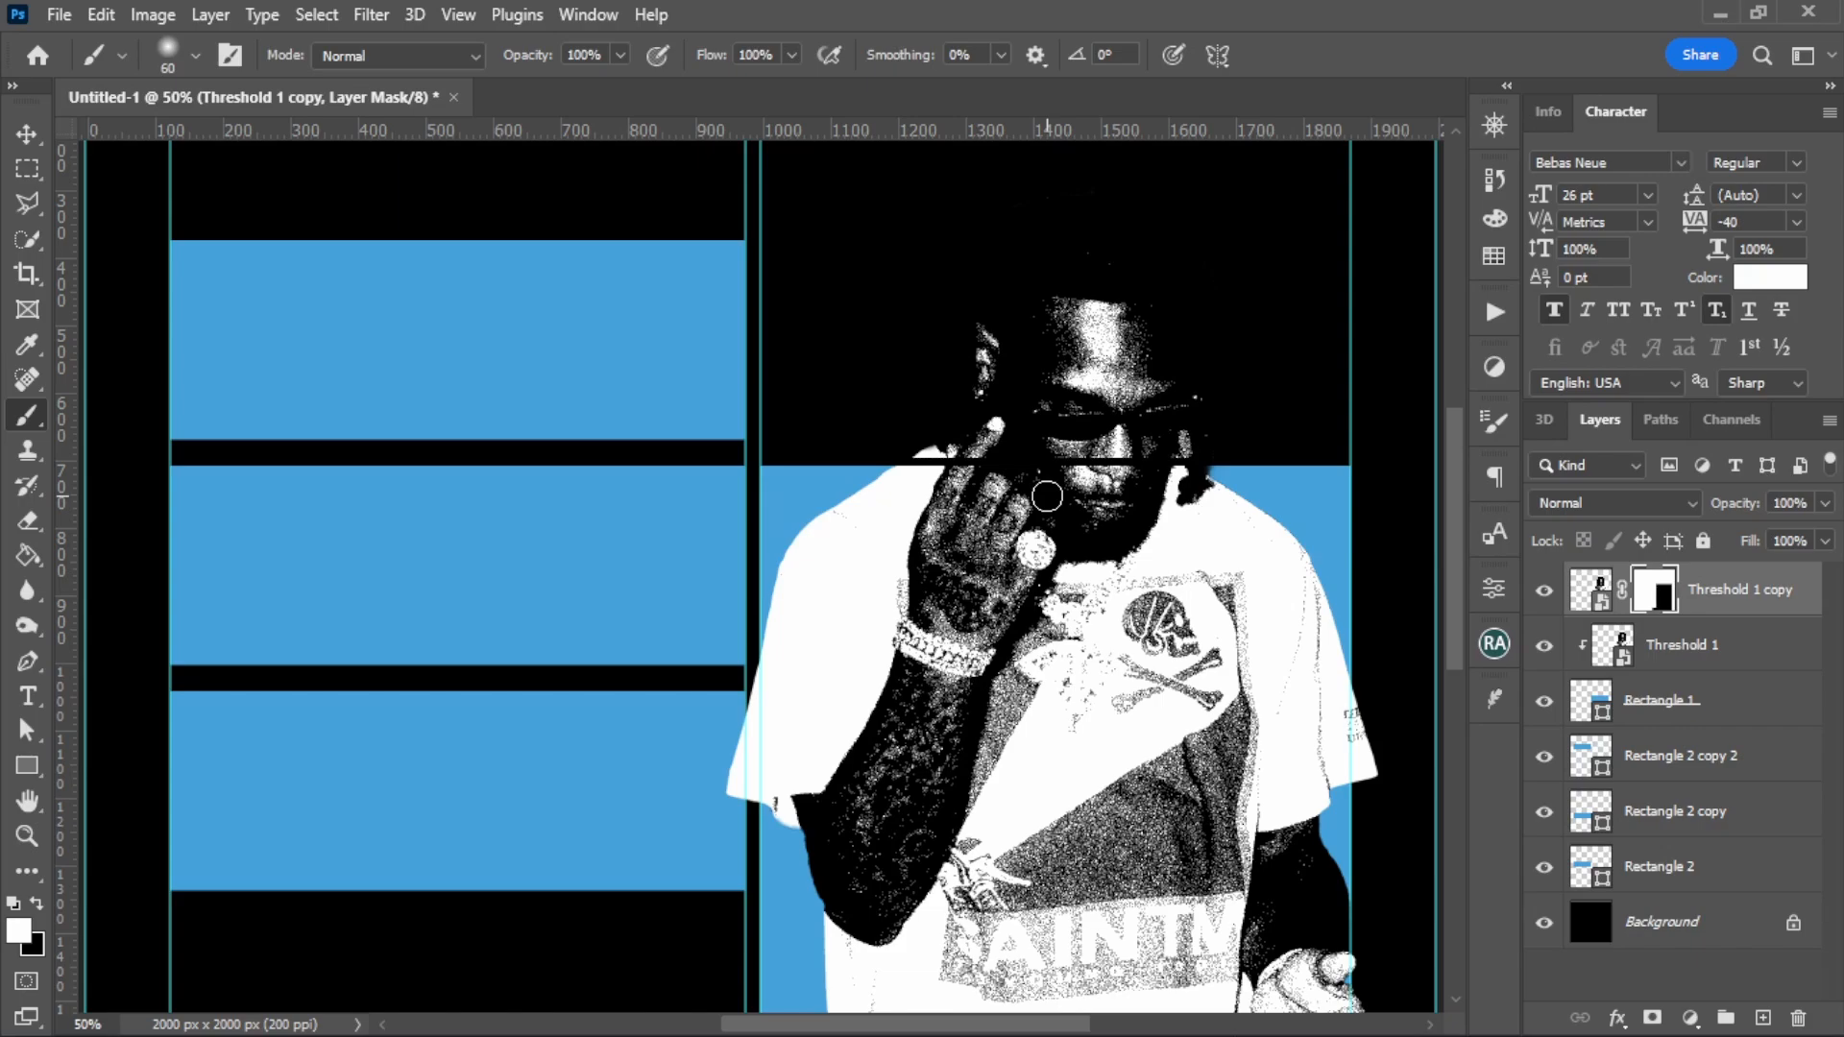
drag(1039, 461, 1180, 463)
drag(1004, 460, 873, 452)
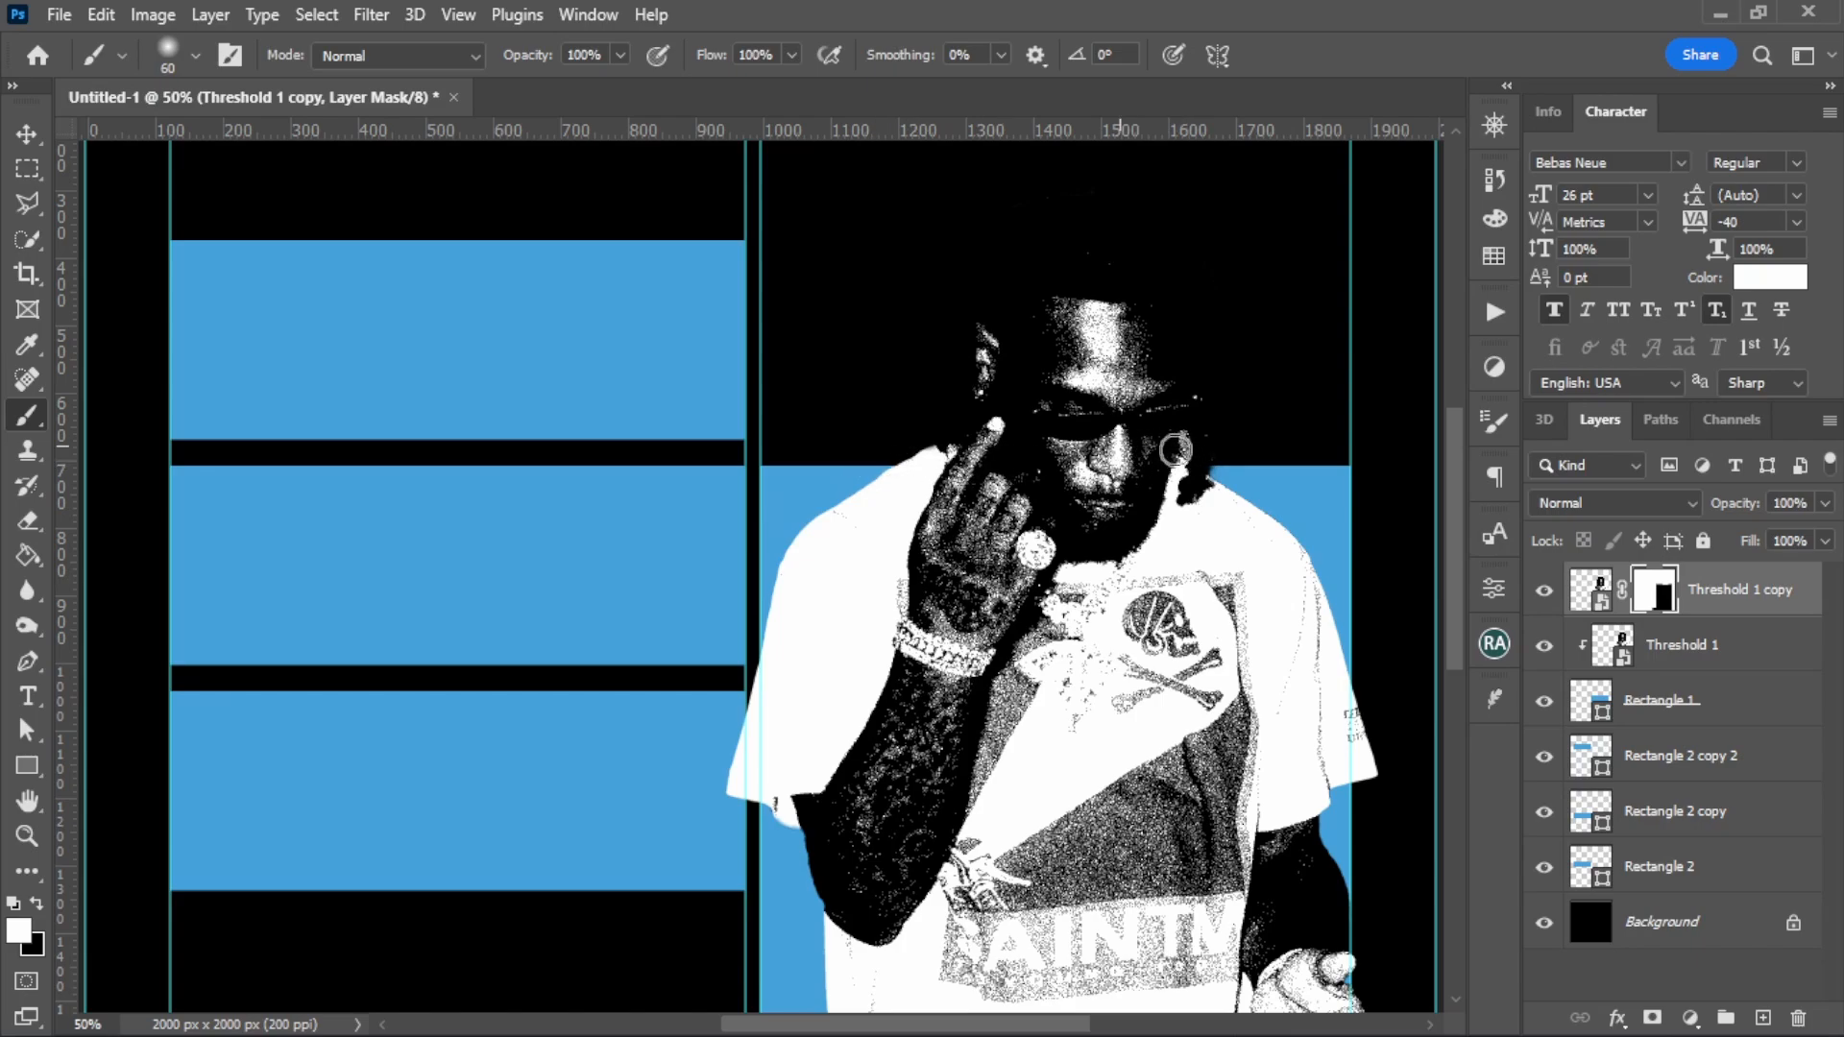
scroll(934, 438, down, 2)
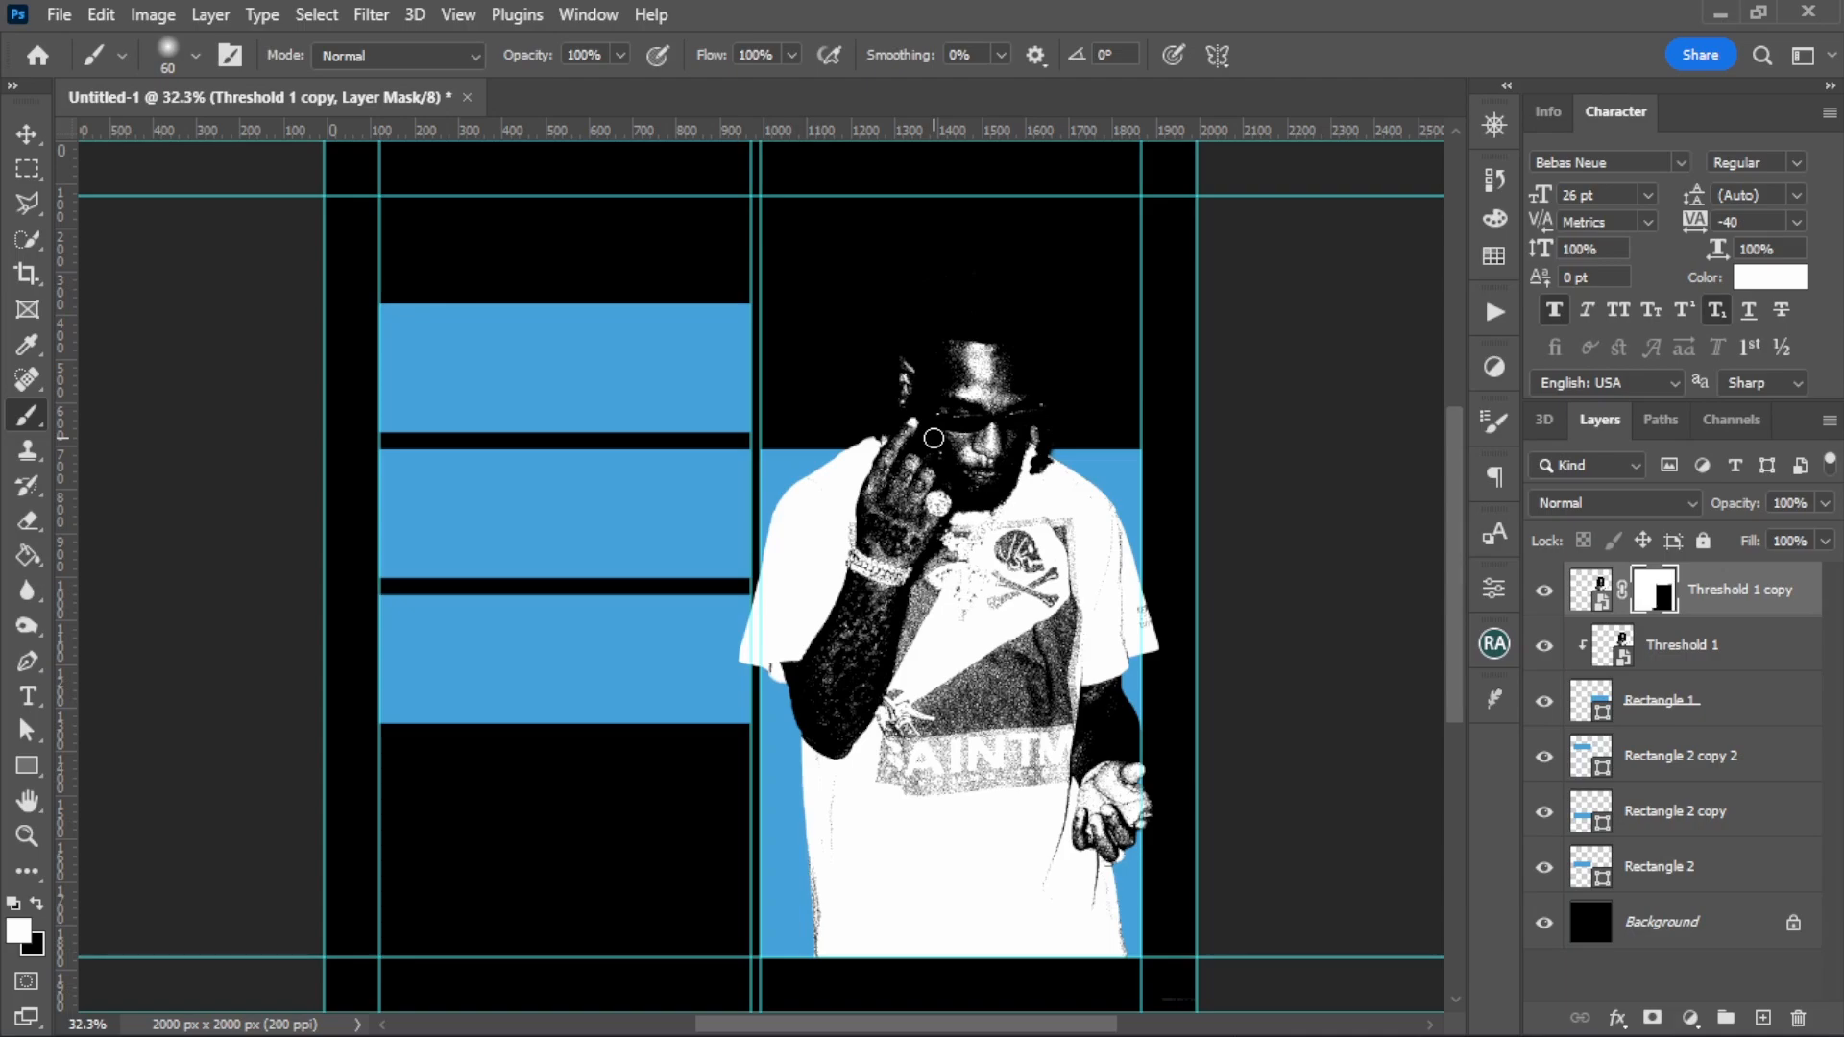
Step: Place the wireframe landscape image 1719871796510.jpg in the poster and stack its layer directly above Rectangle 2 copy
key(v)
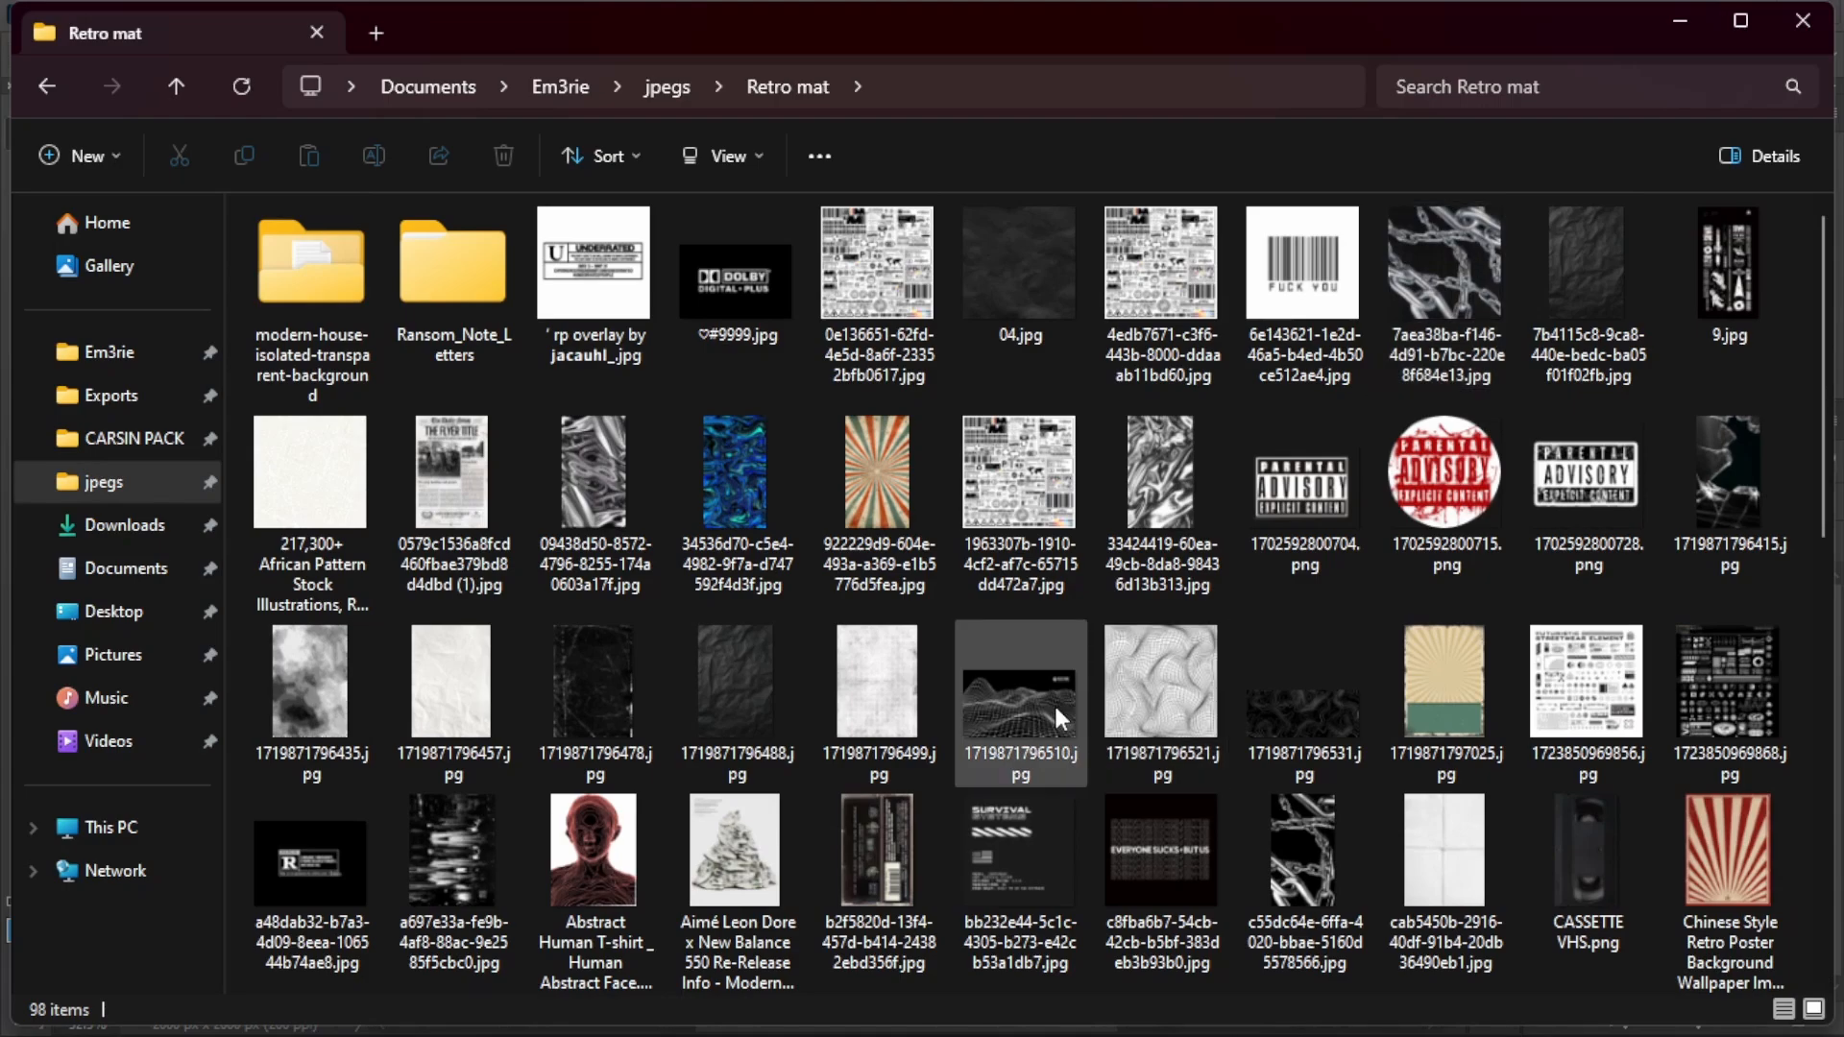
click(1038, 726)
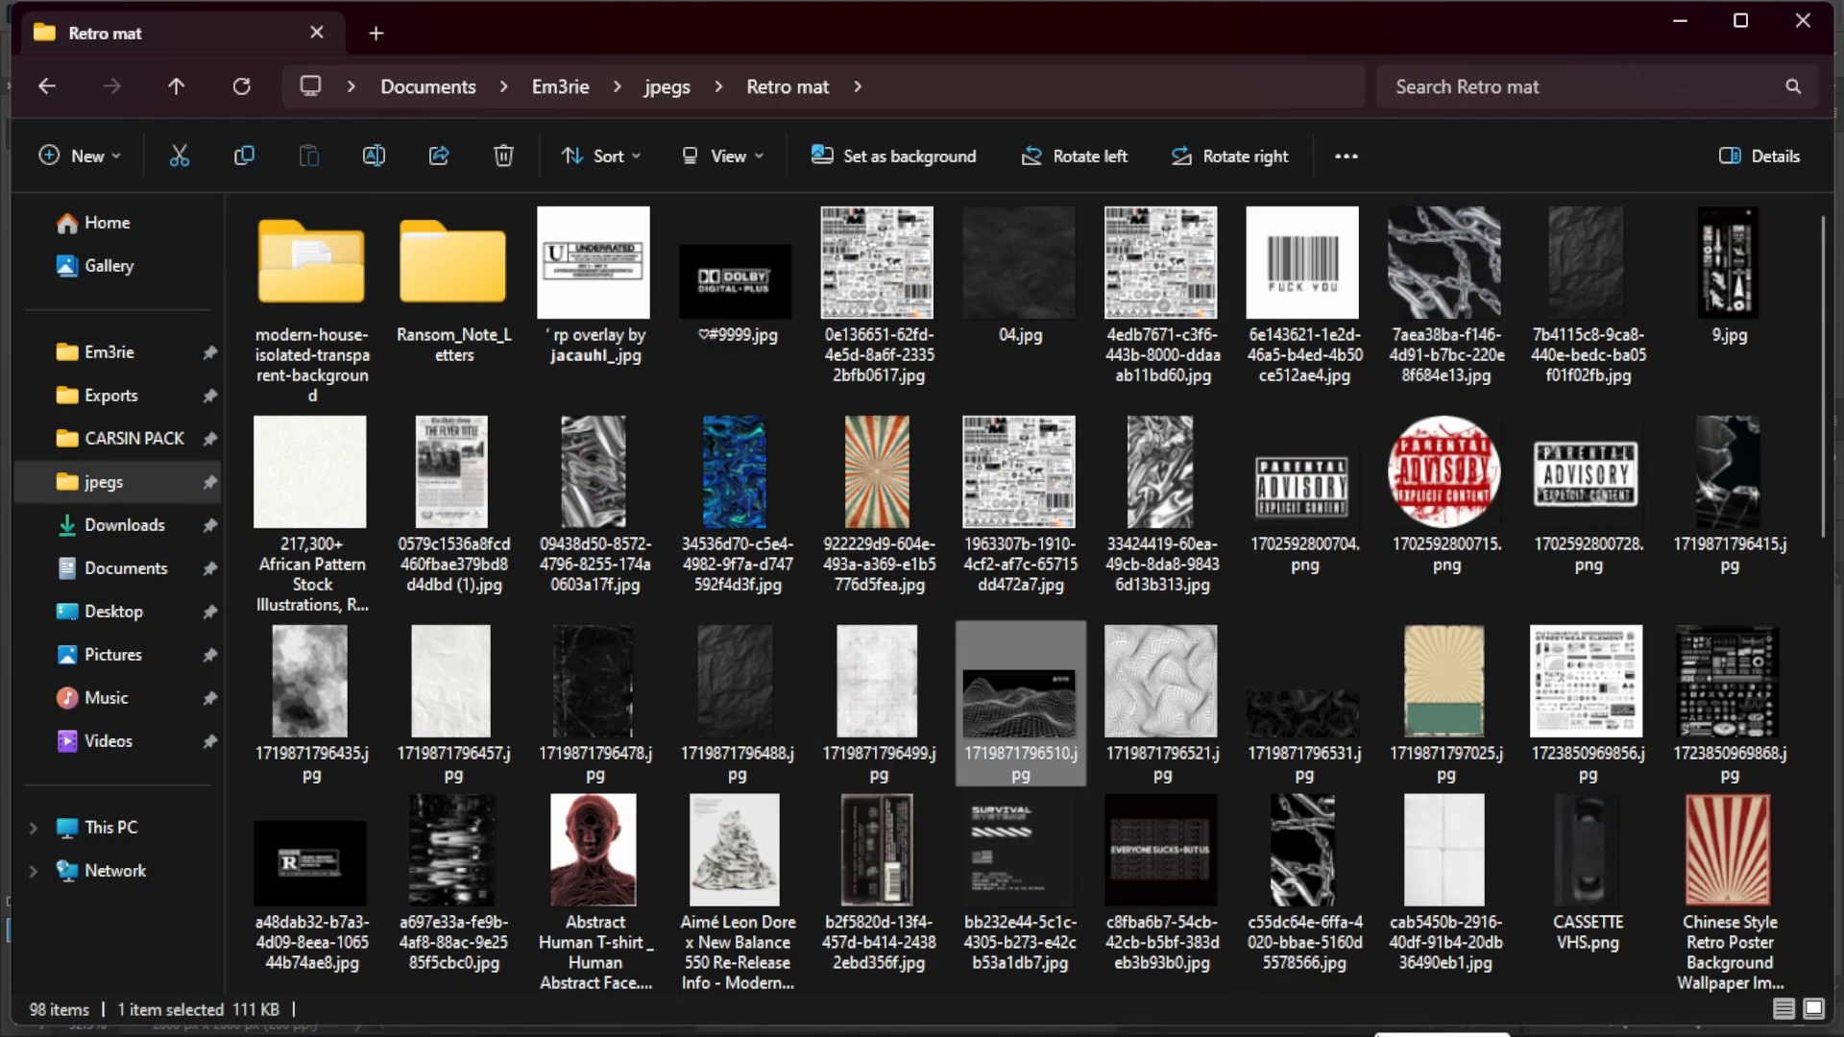
drag(1006, 705, 564, 412)
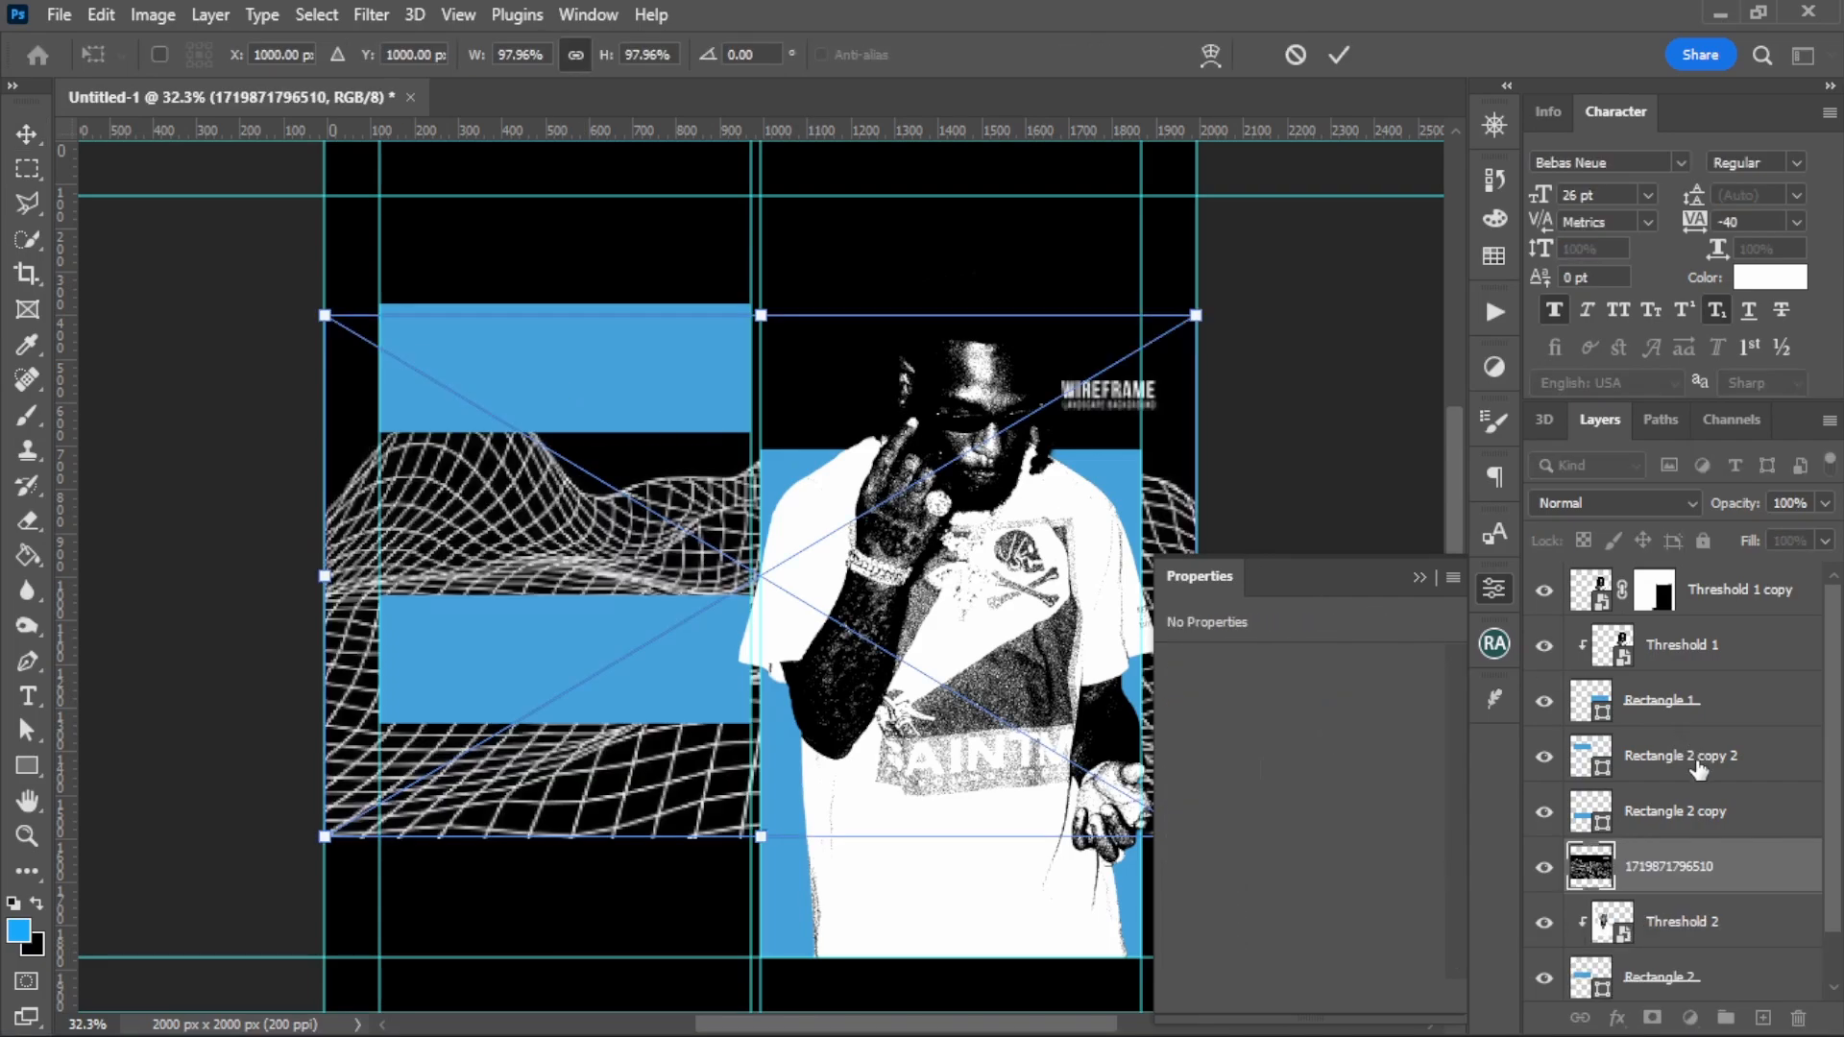
key(Return)
drag(1645, 862, 1643, 793)
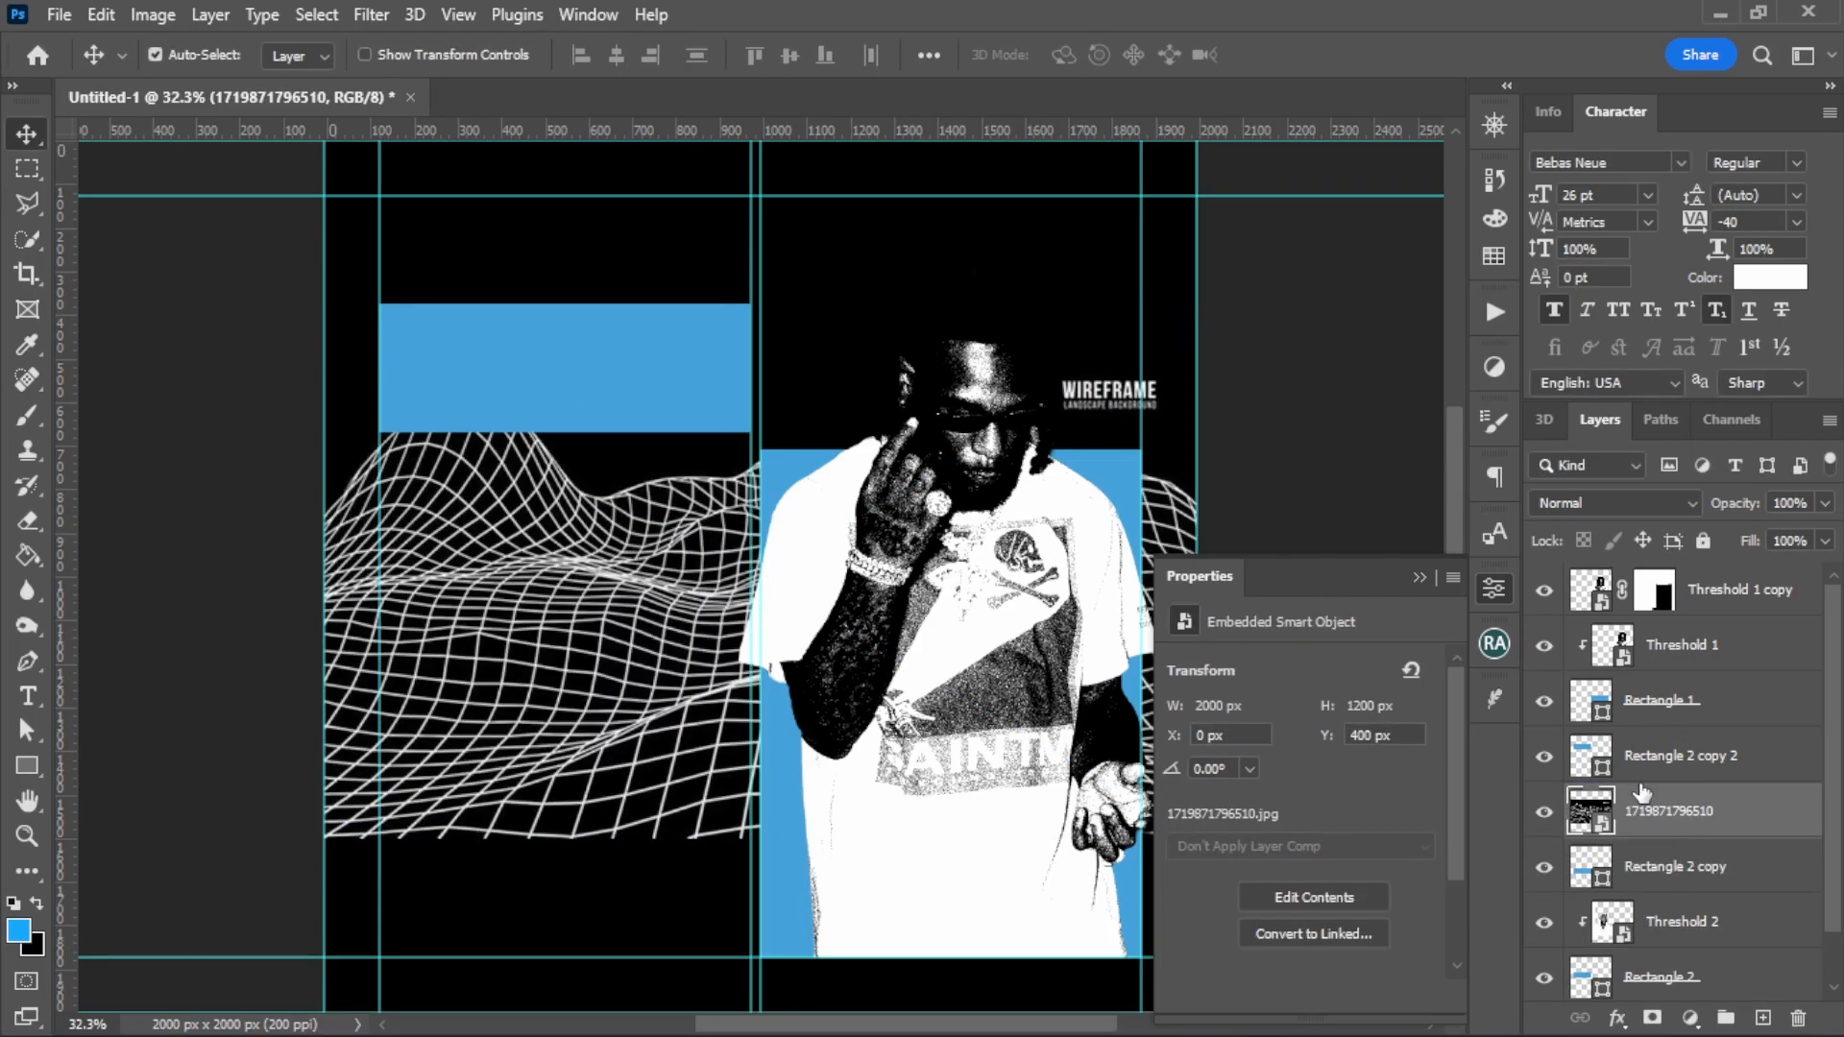
Step: Transform the wireframe image to fit over the lowest of the three stacked rectangles
key(ctrl+t)
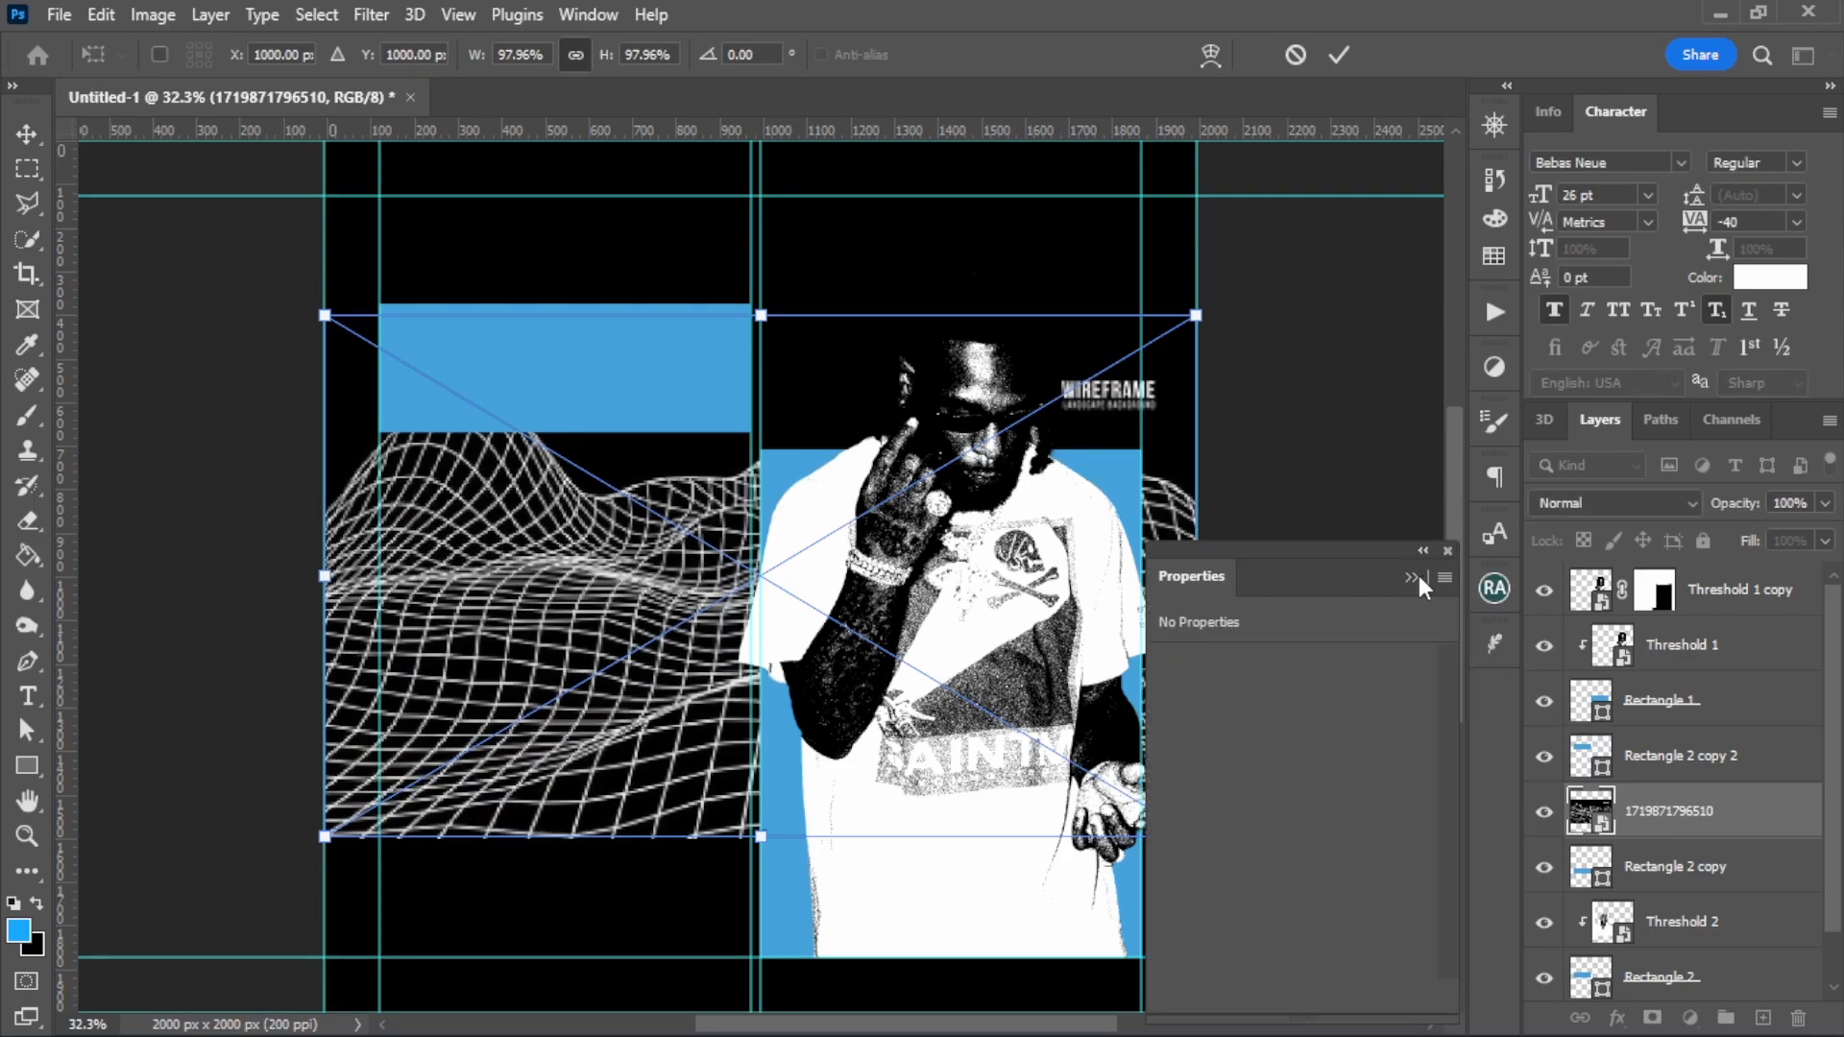
drag(1414, 559, 1484, 634)
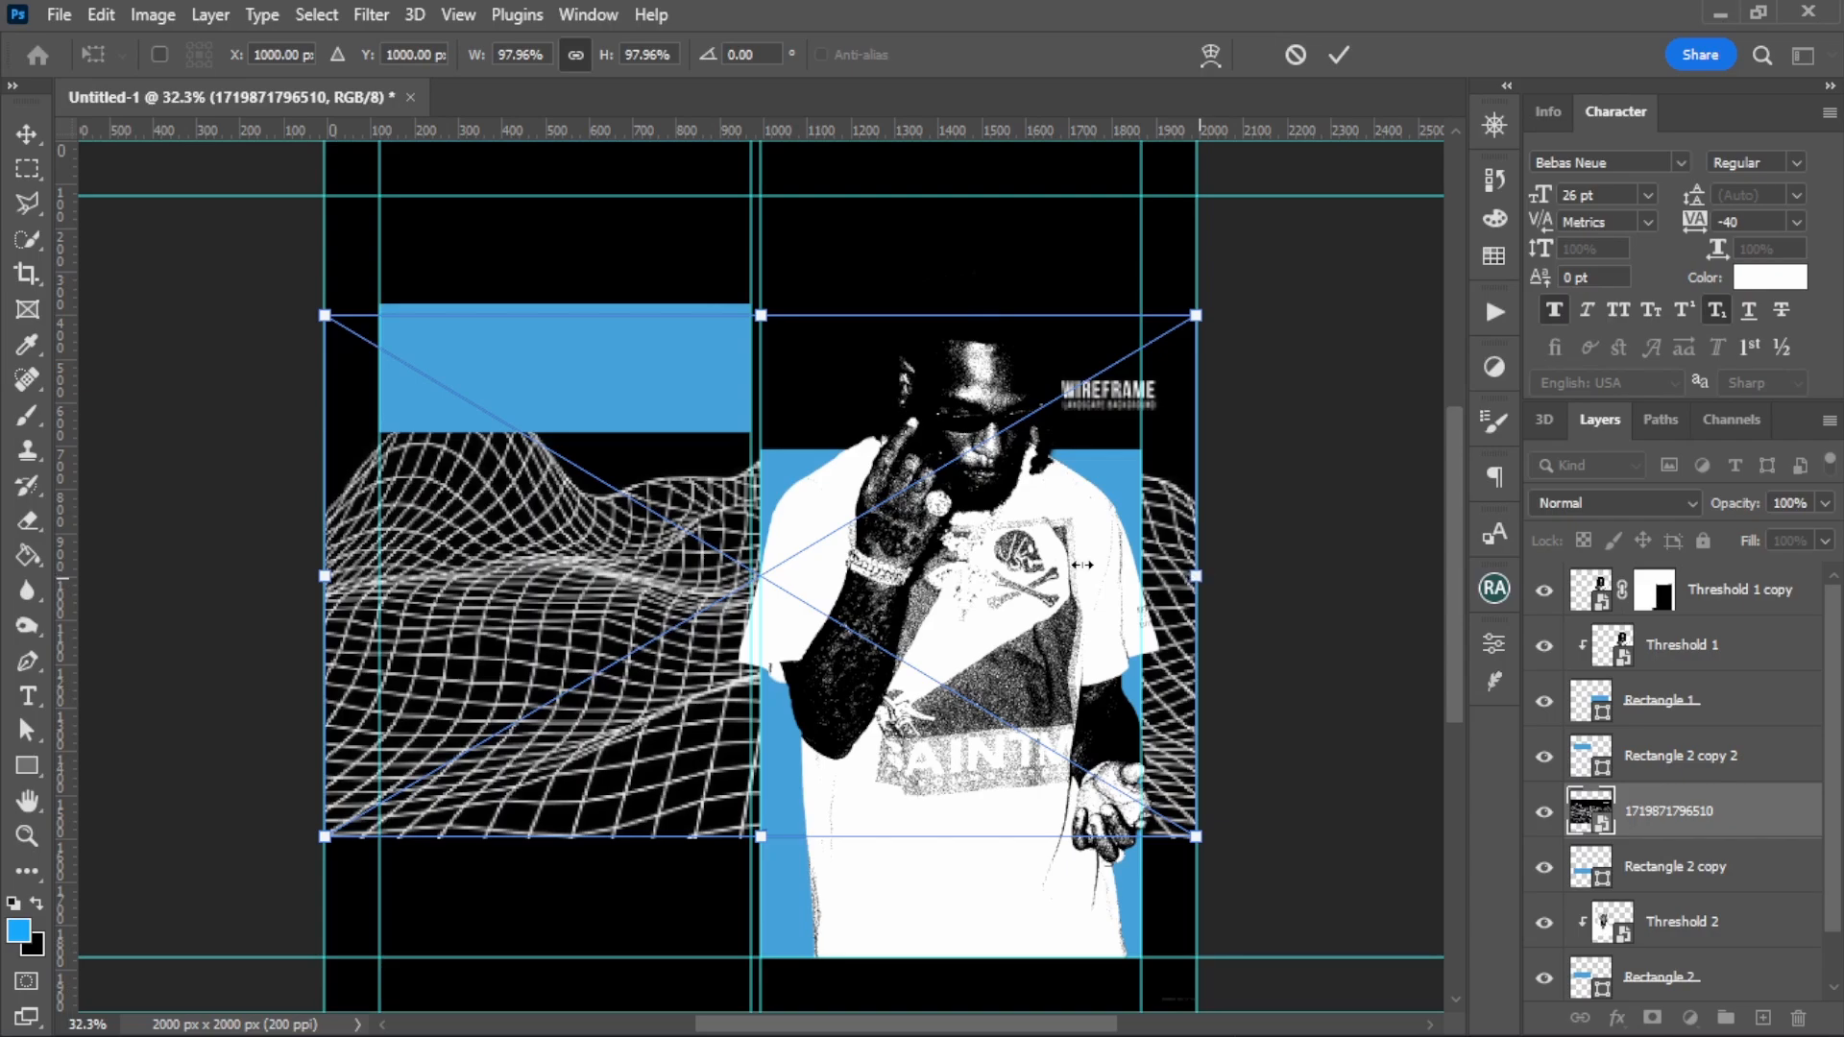
drag(1082, 565, 715, 661)
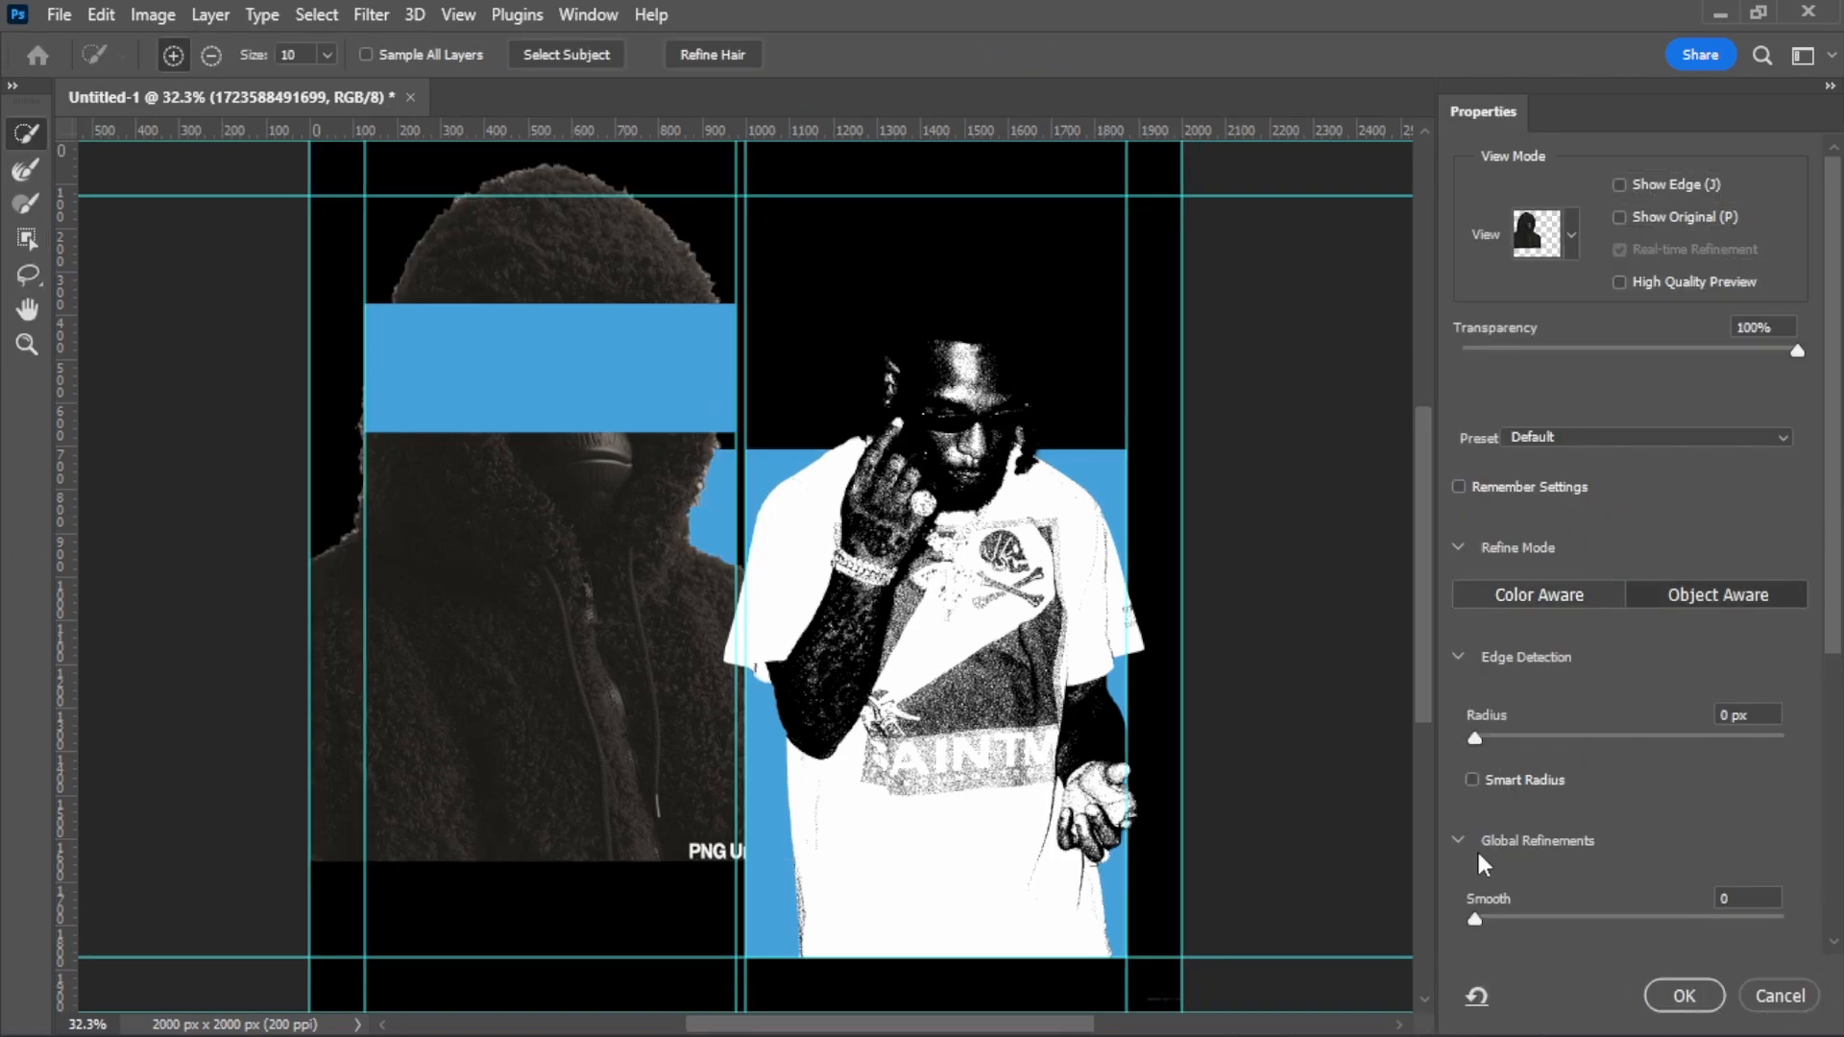
Step: Refine the hooded man's selection with Refine Hair and a larger edge detection radius
click(727, 55)
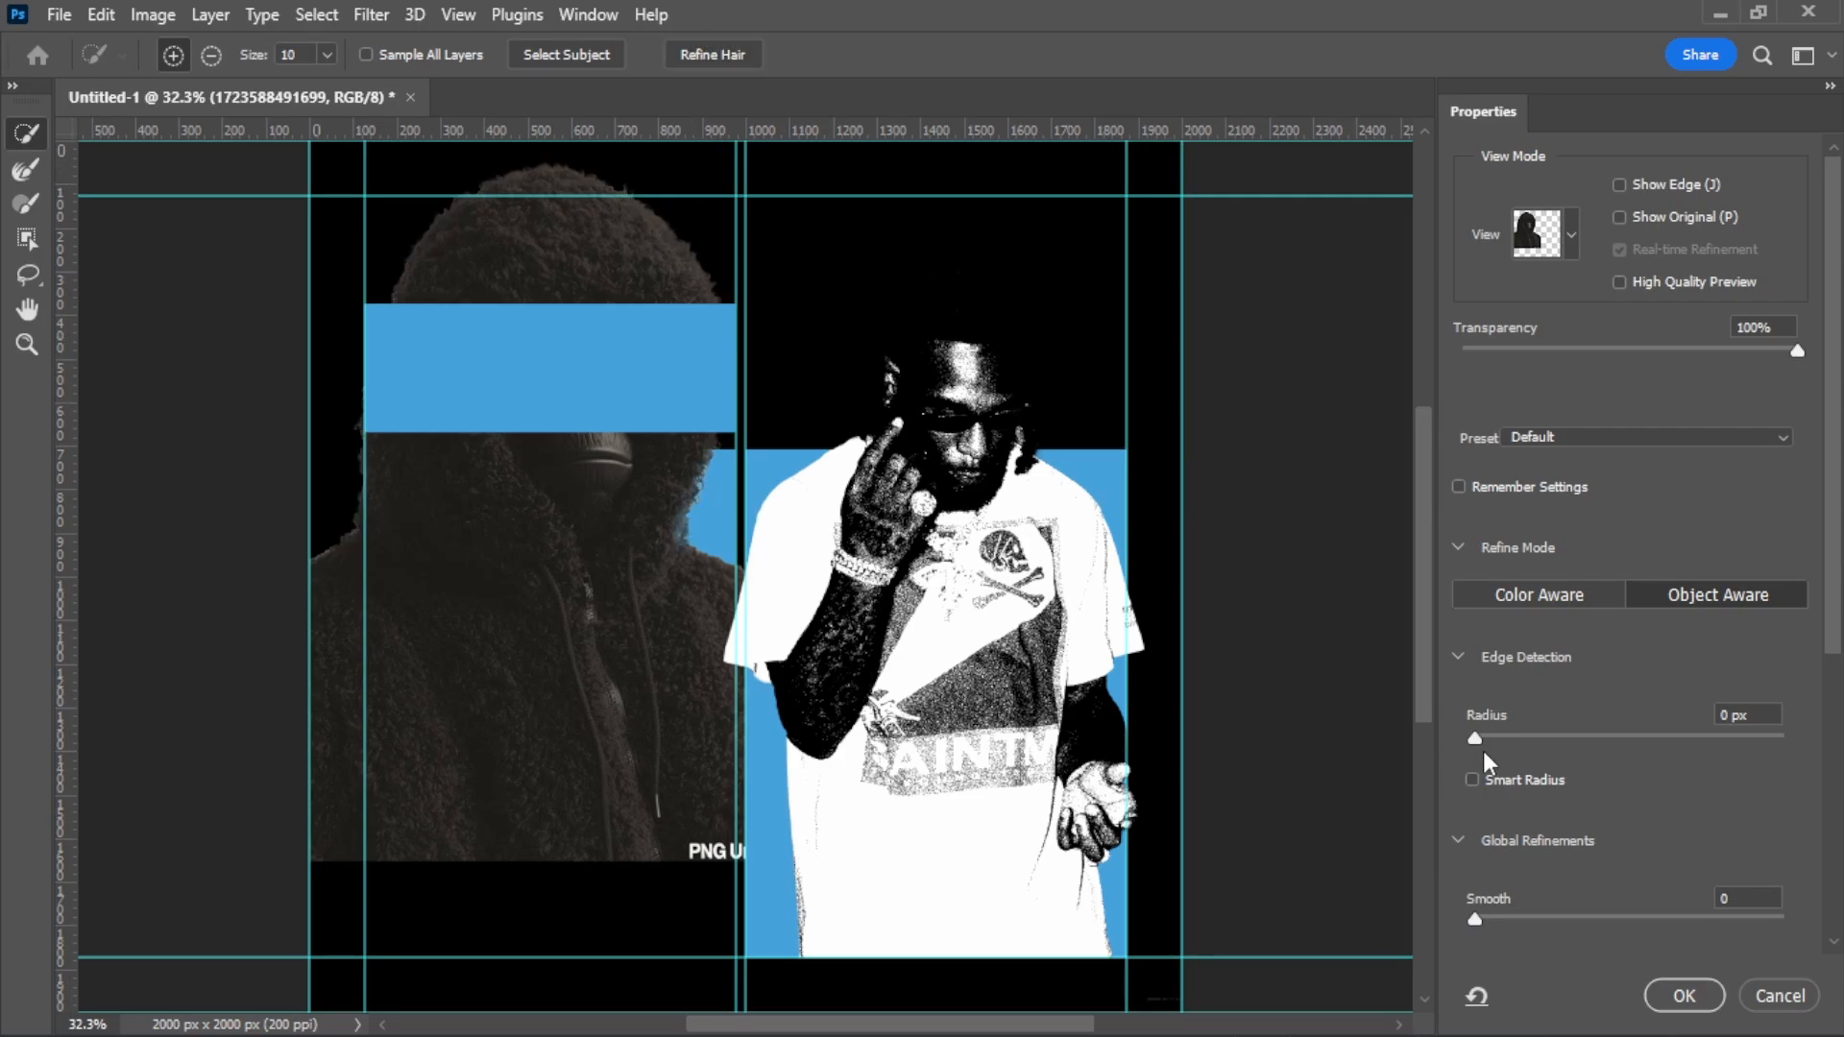
drag(1539, 739, 1306, 751)
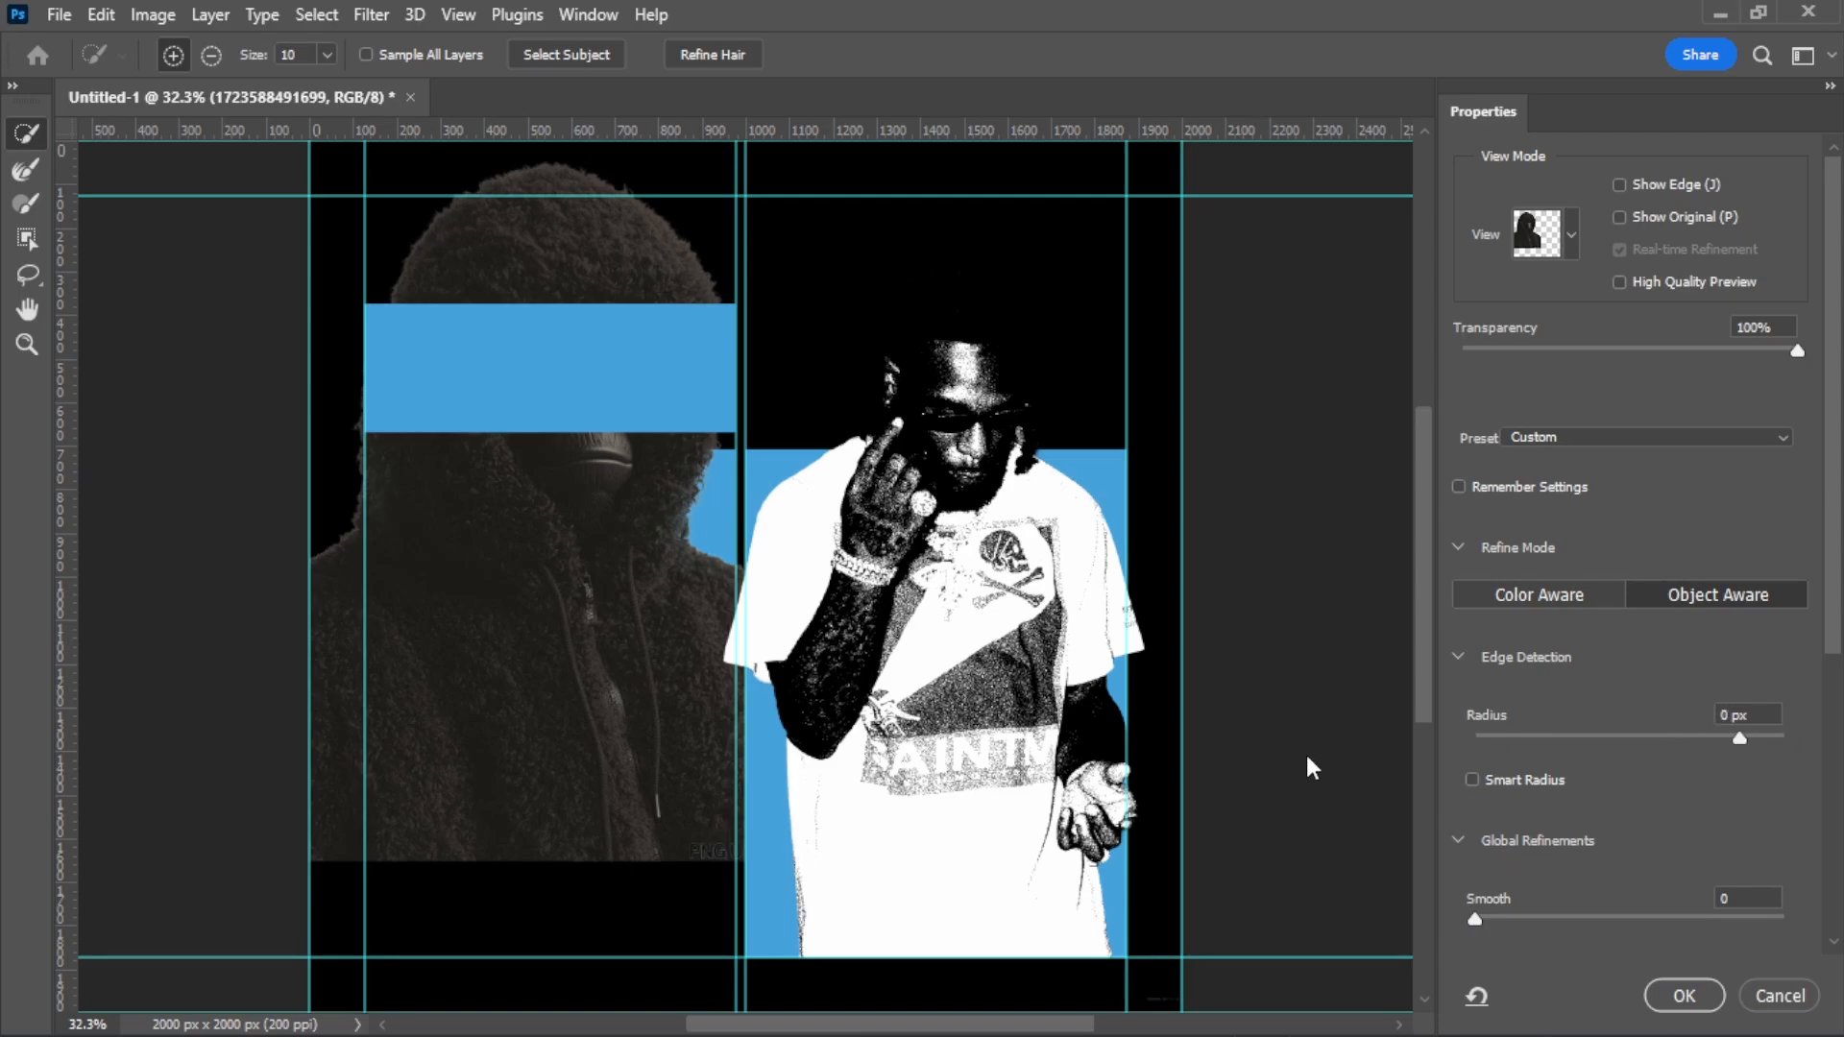
click(1670, 1002)
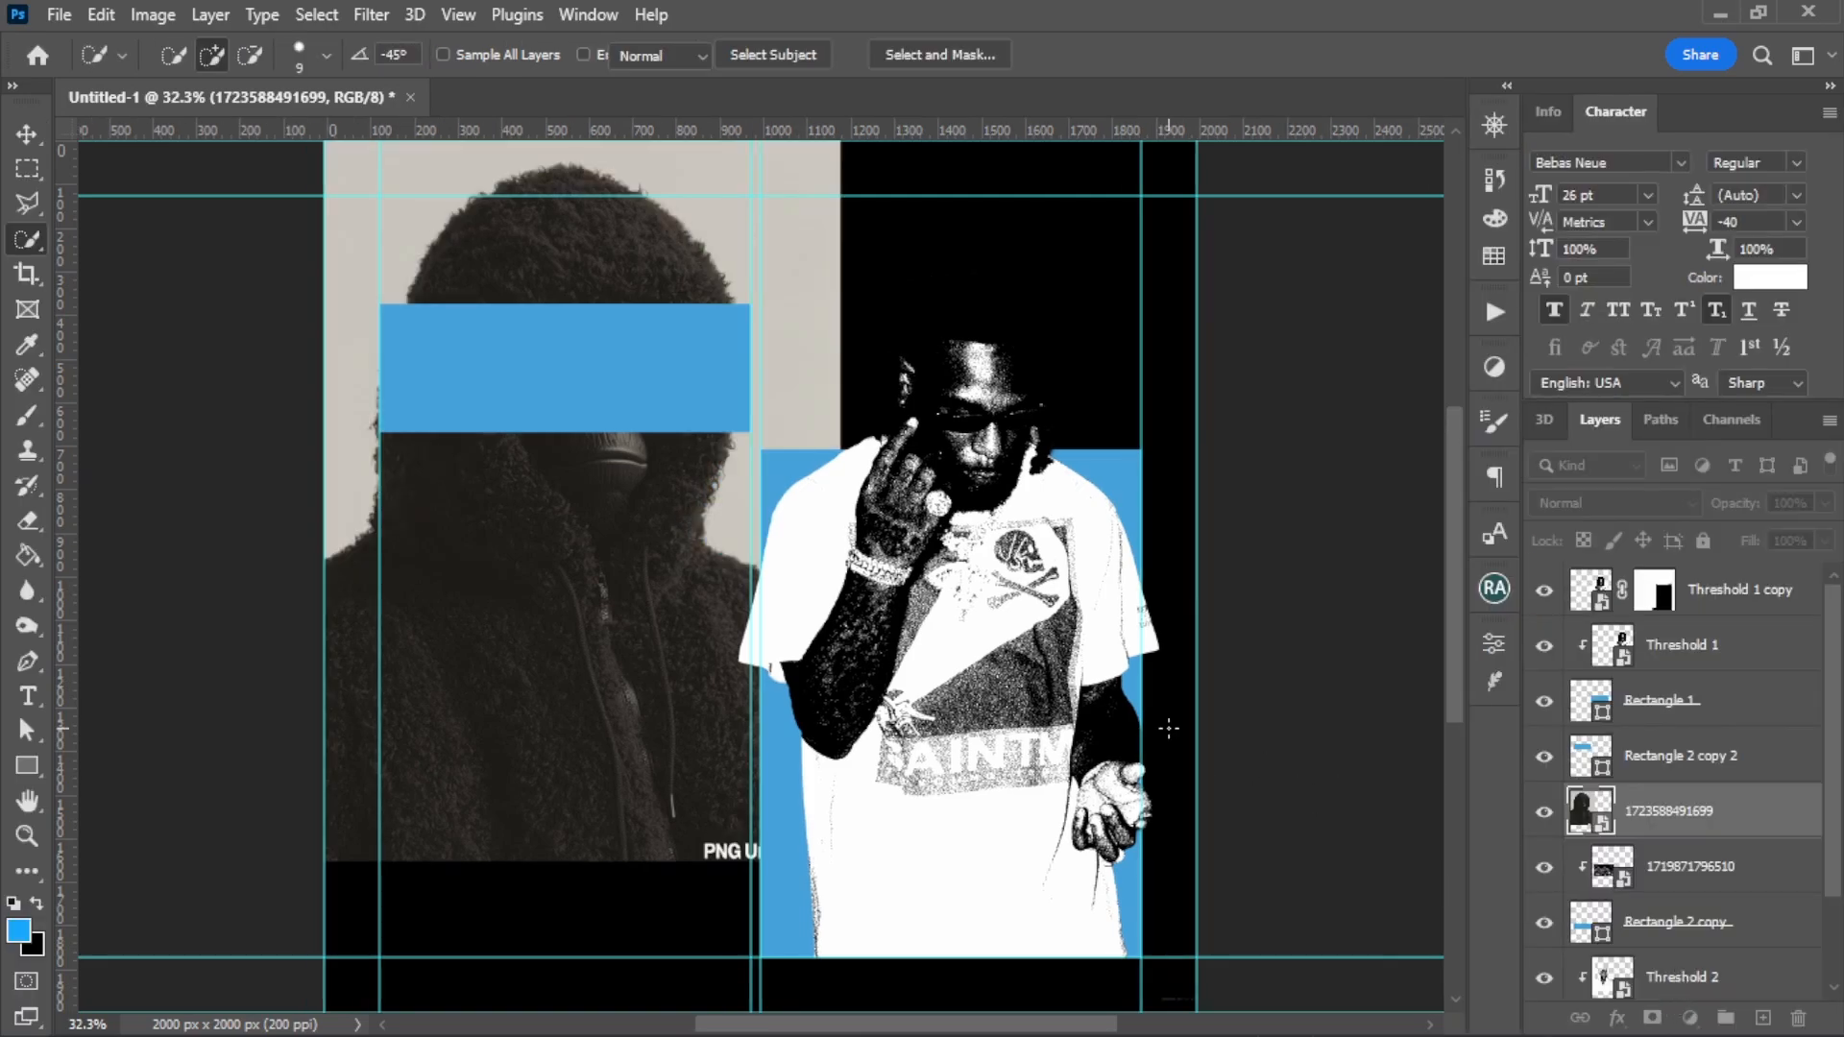
Step: Mask the hooded man's photo with the refined selection and add a Threshold adjustment above it
click(1652, 1017)
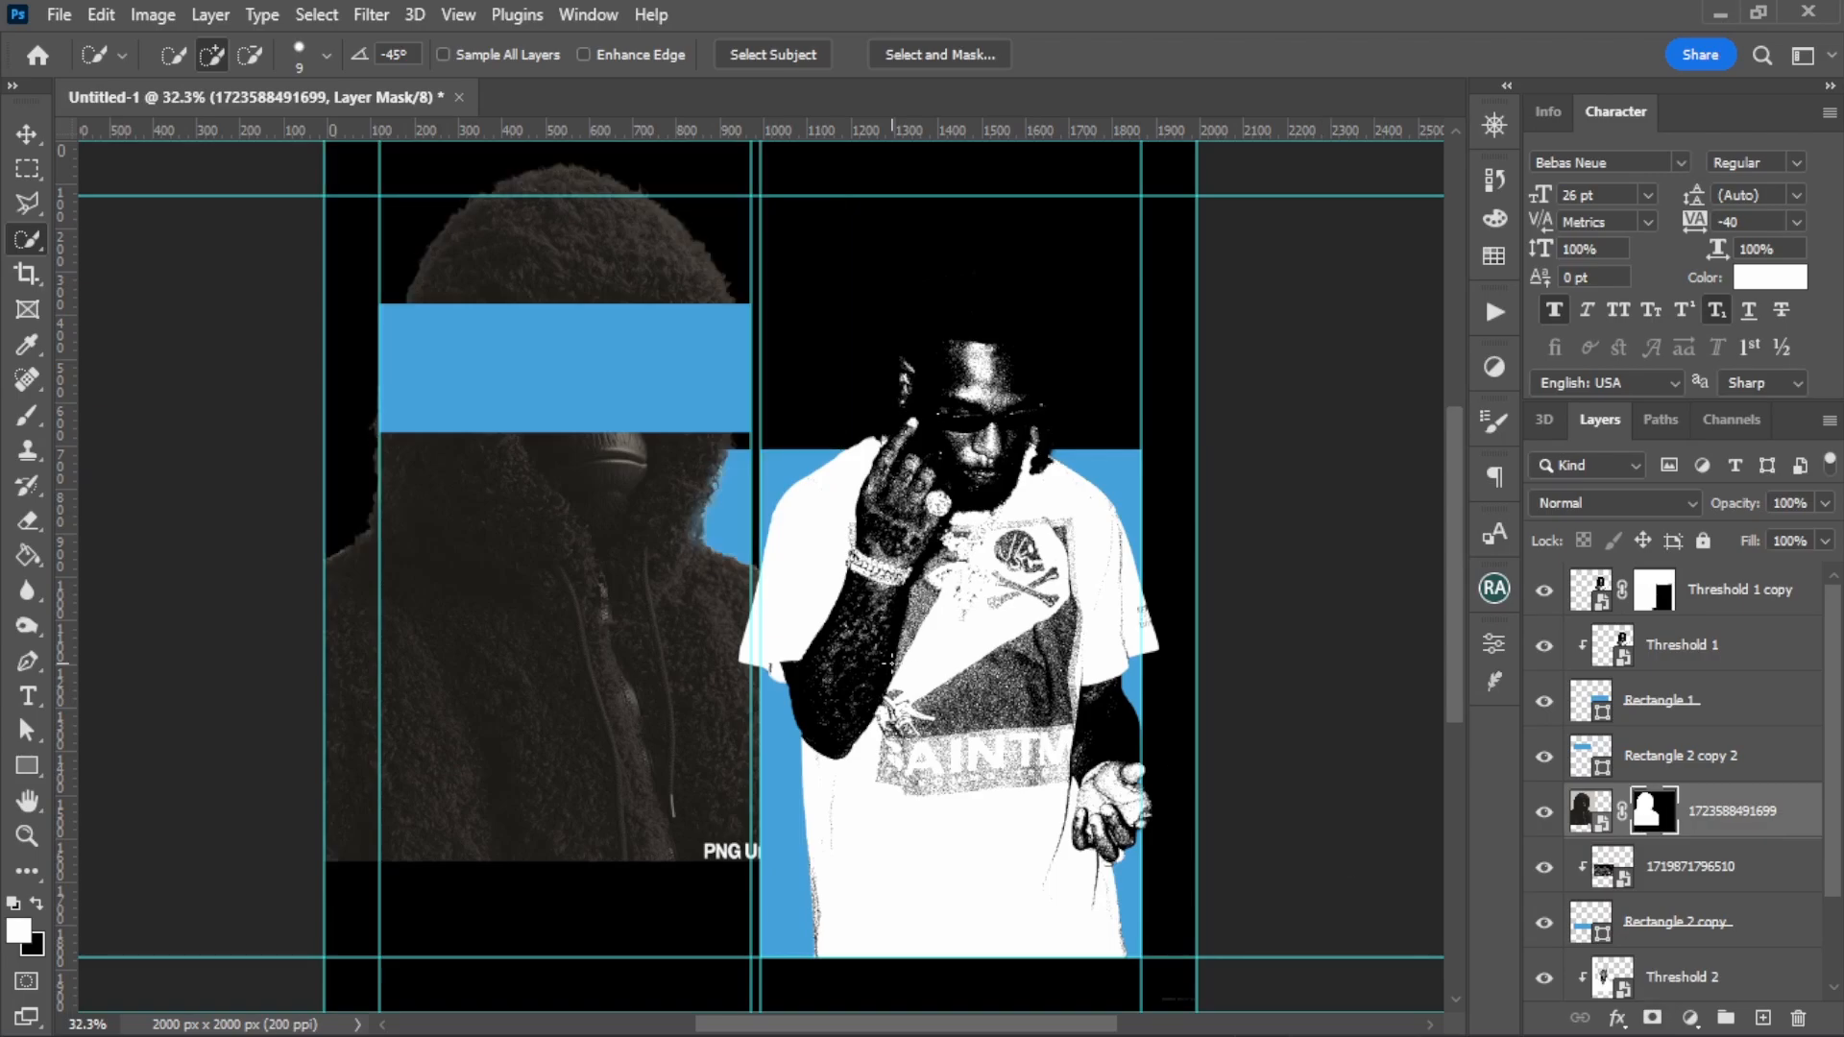
click(1691, 1018)
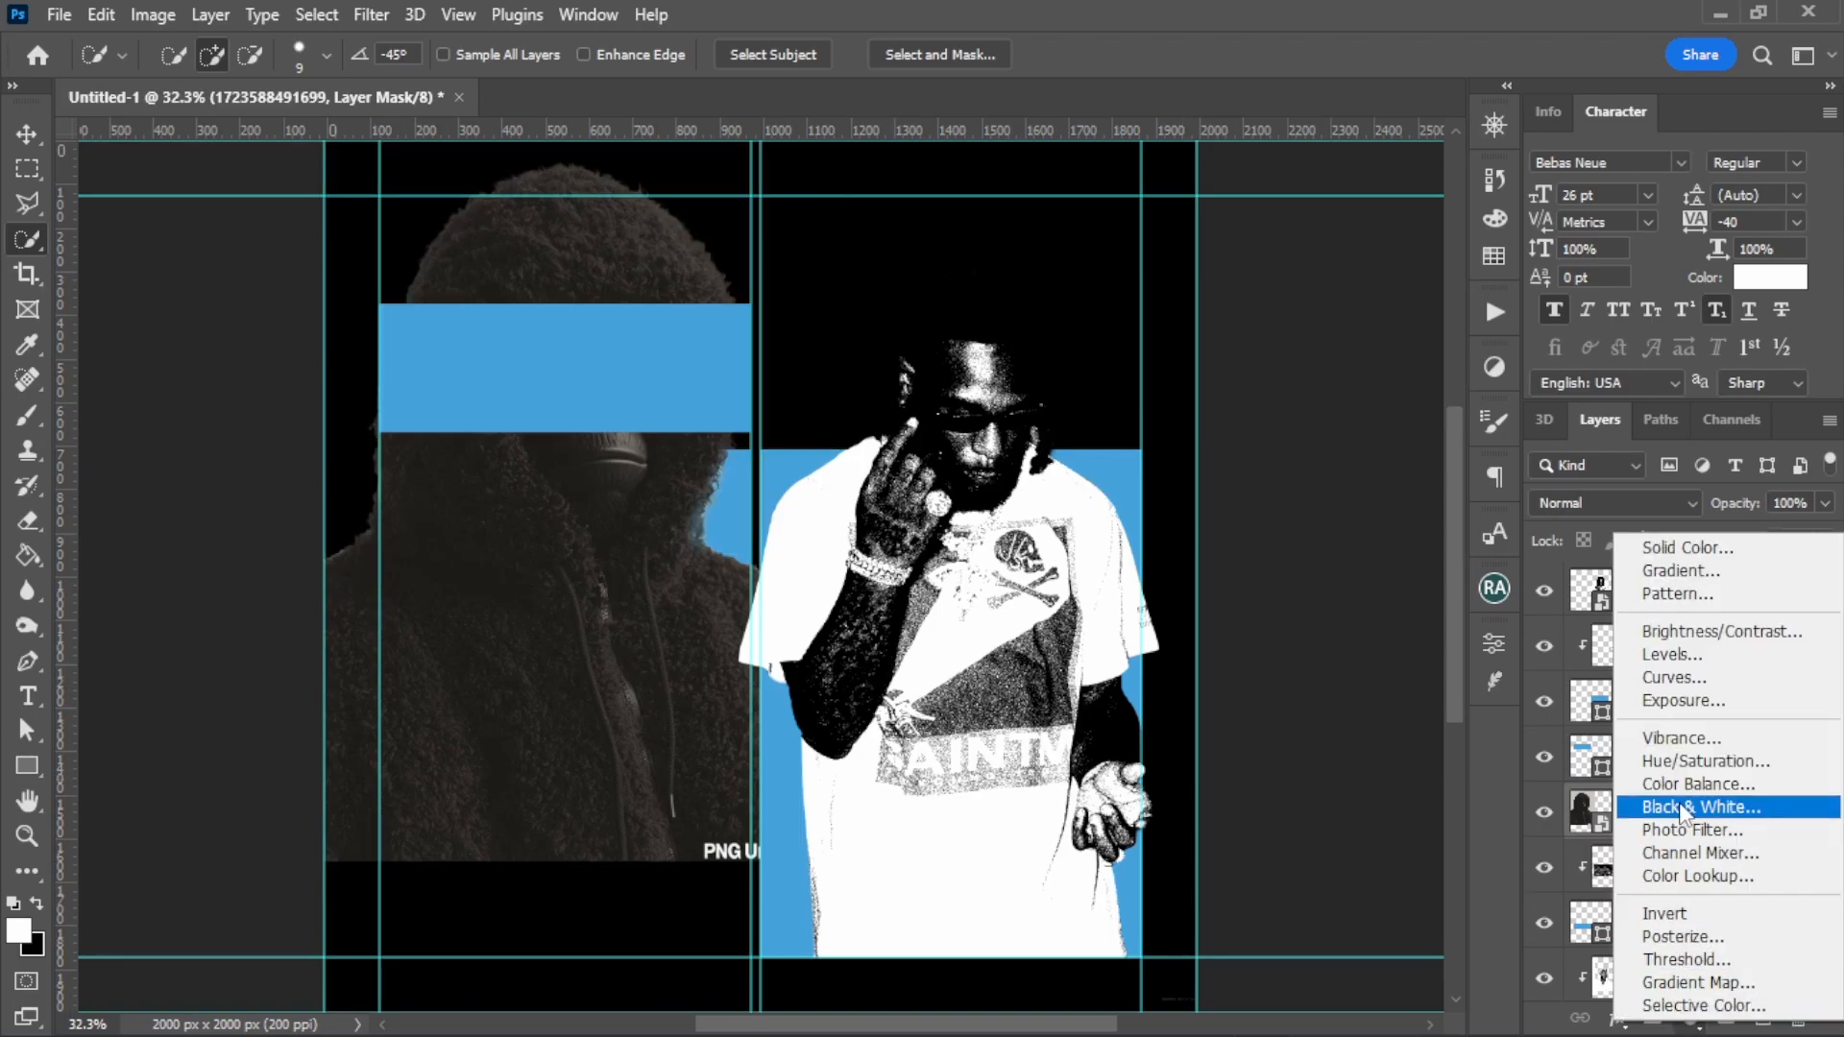
click(1689, 948)
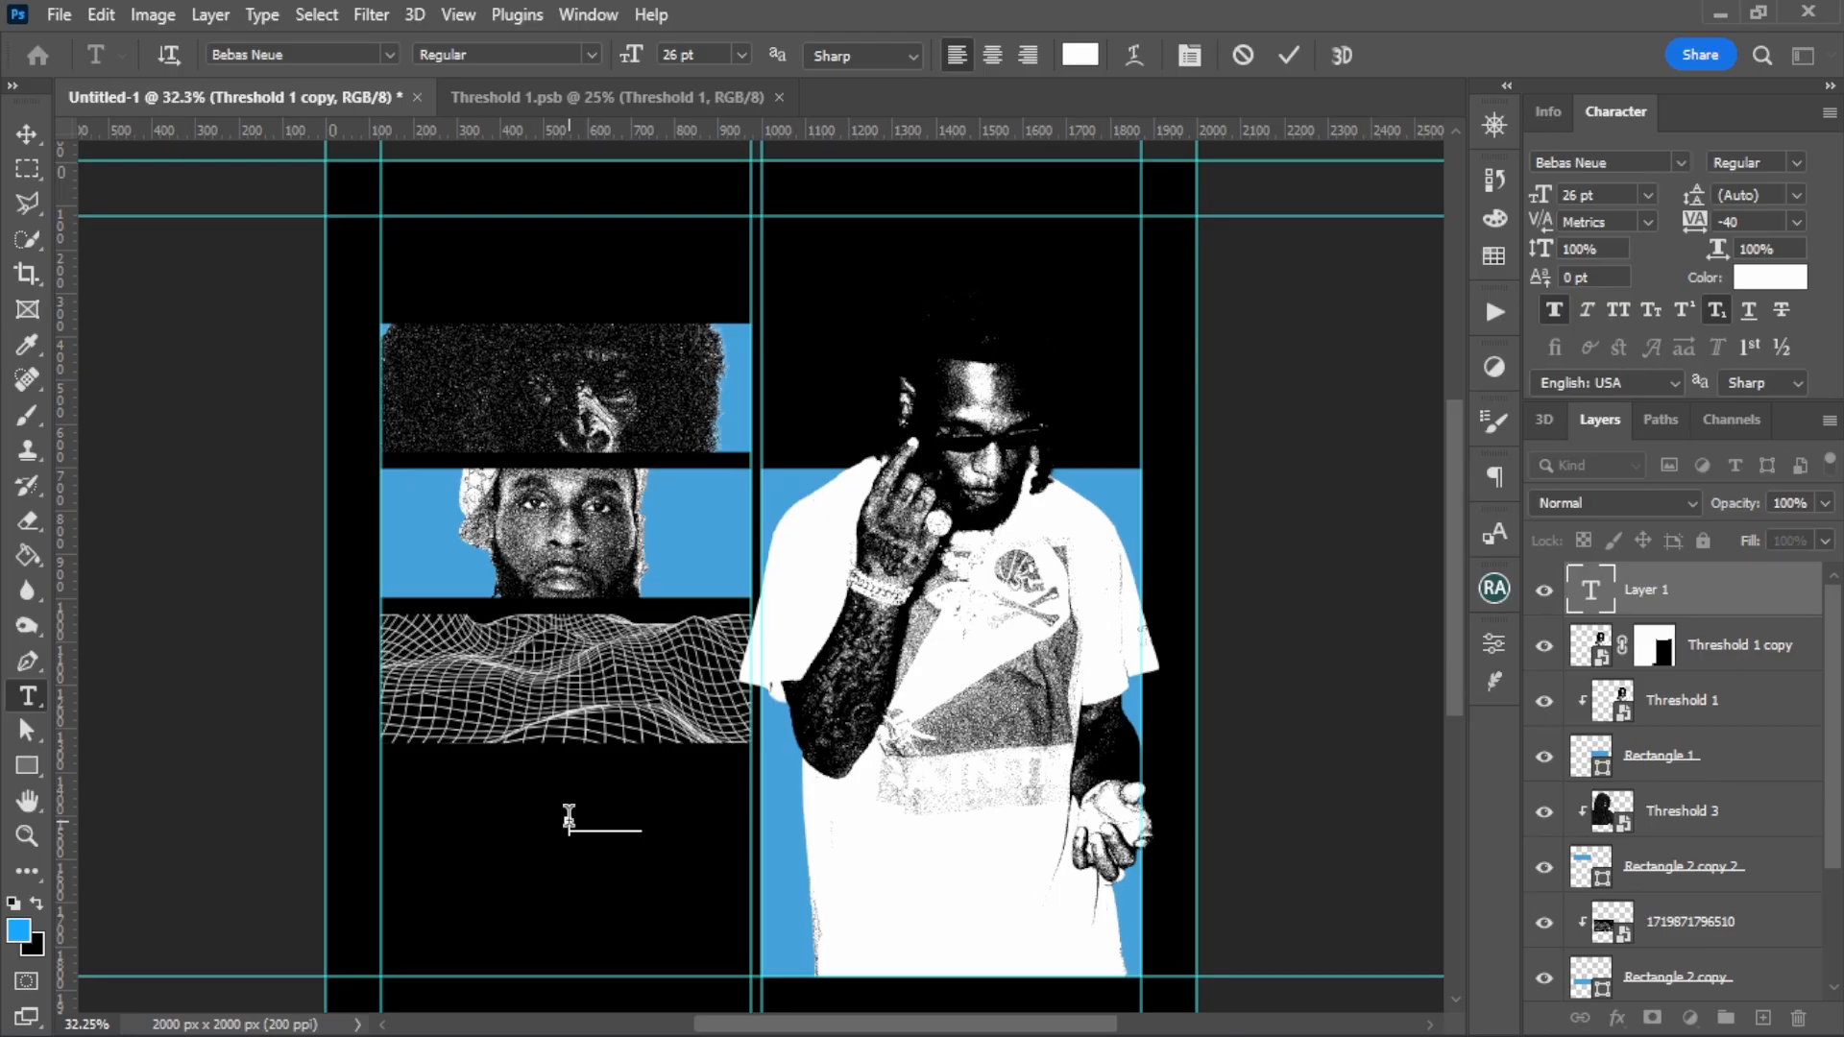
Step: Add the text EMPTY CHAIRS in the black area below the wireframe rectangle
text(EMPTY CHAIRS)
key(ctrl+a)
key(BackSpace)
key(ctrl+Return)
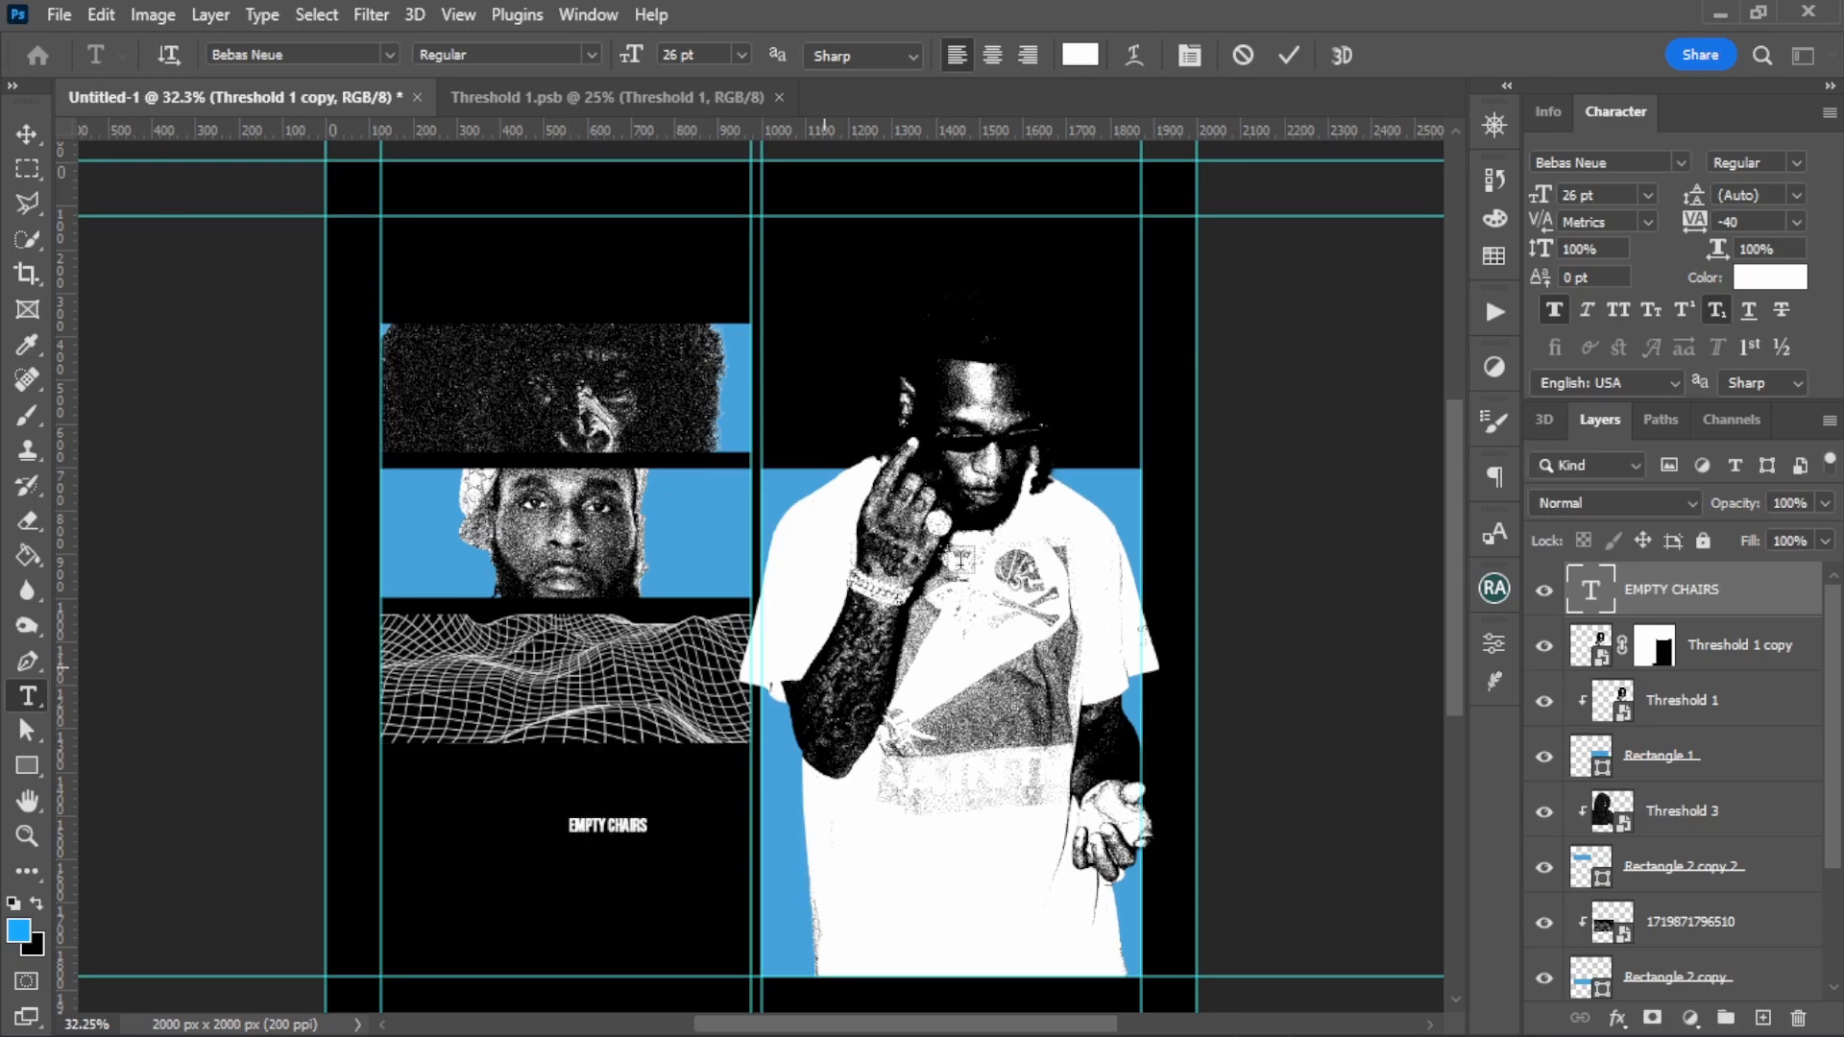
Step: Change the font of the EMPTY CHAIRS text to Aeroxys
click(1639, 165)
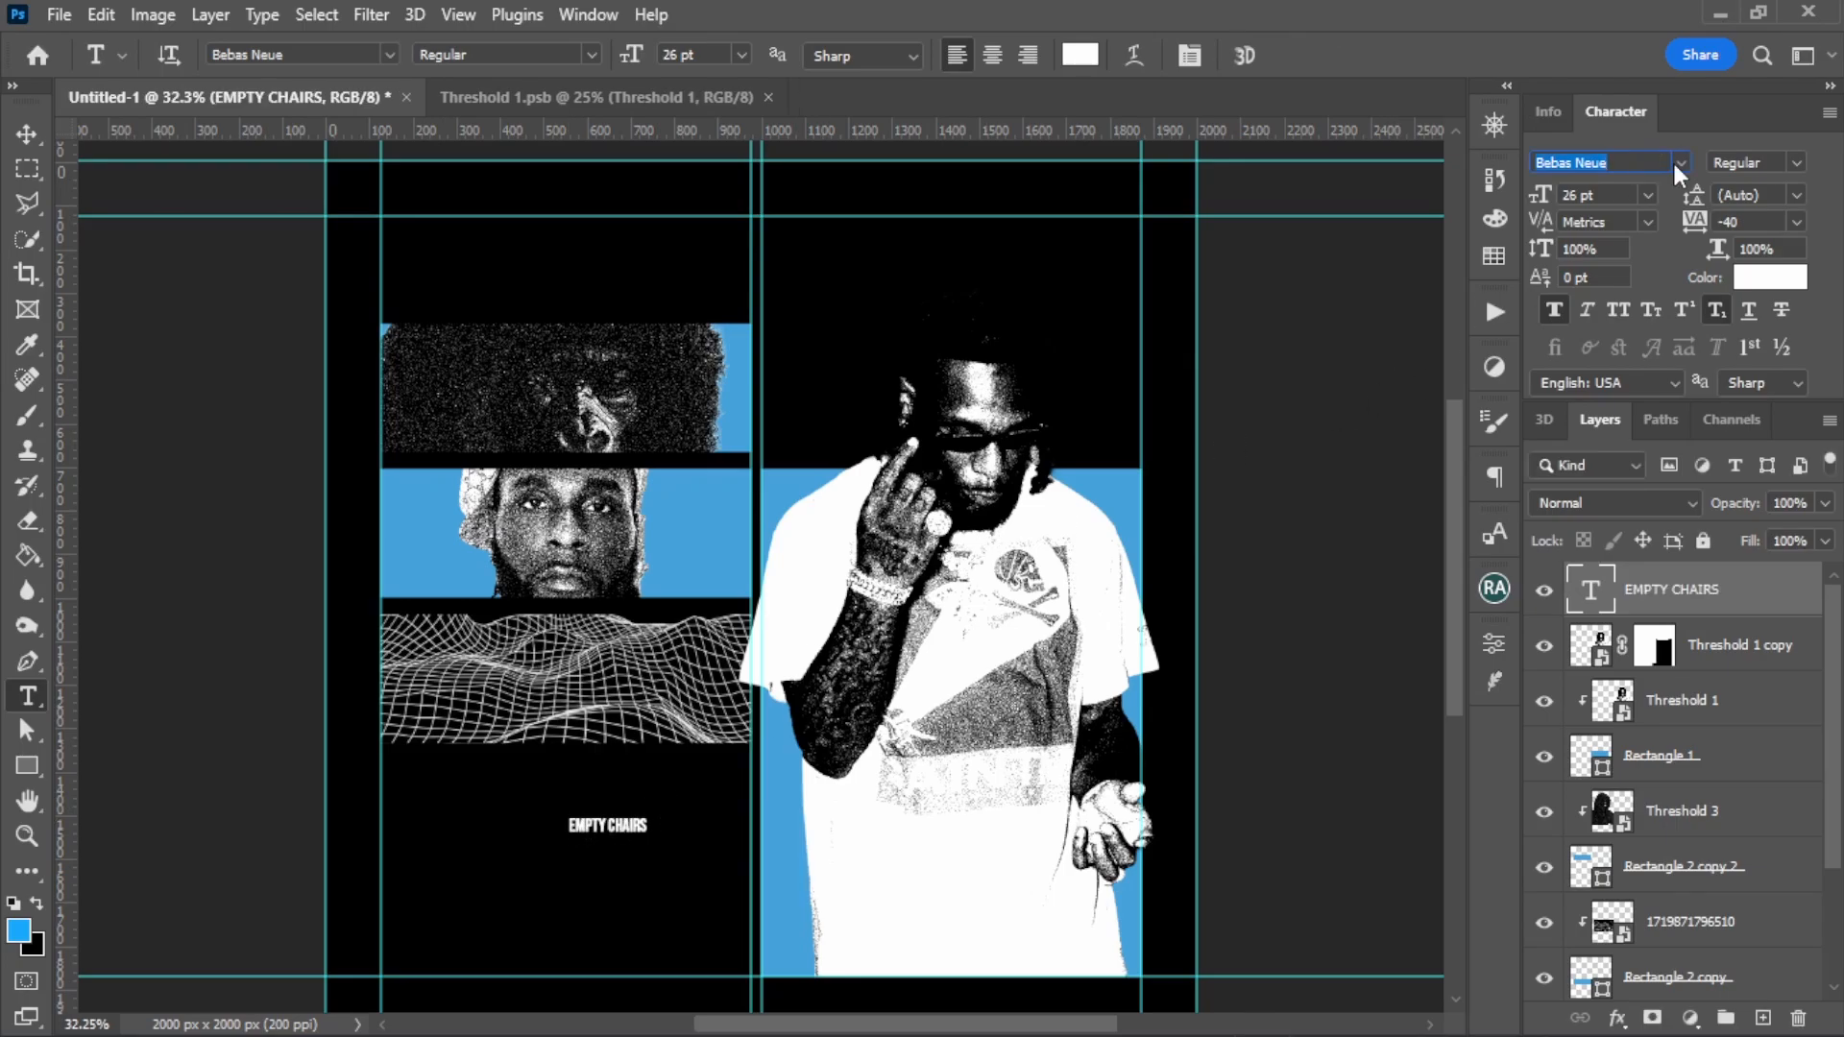
click(1677, 164)
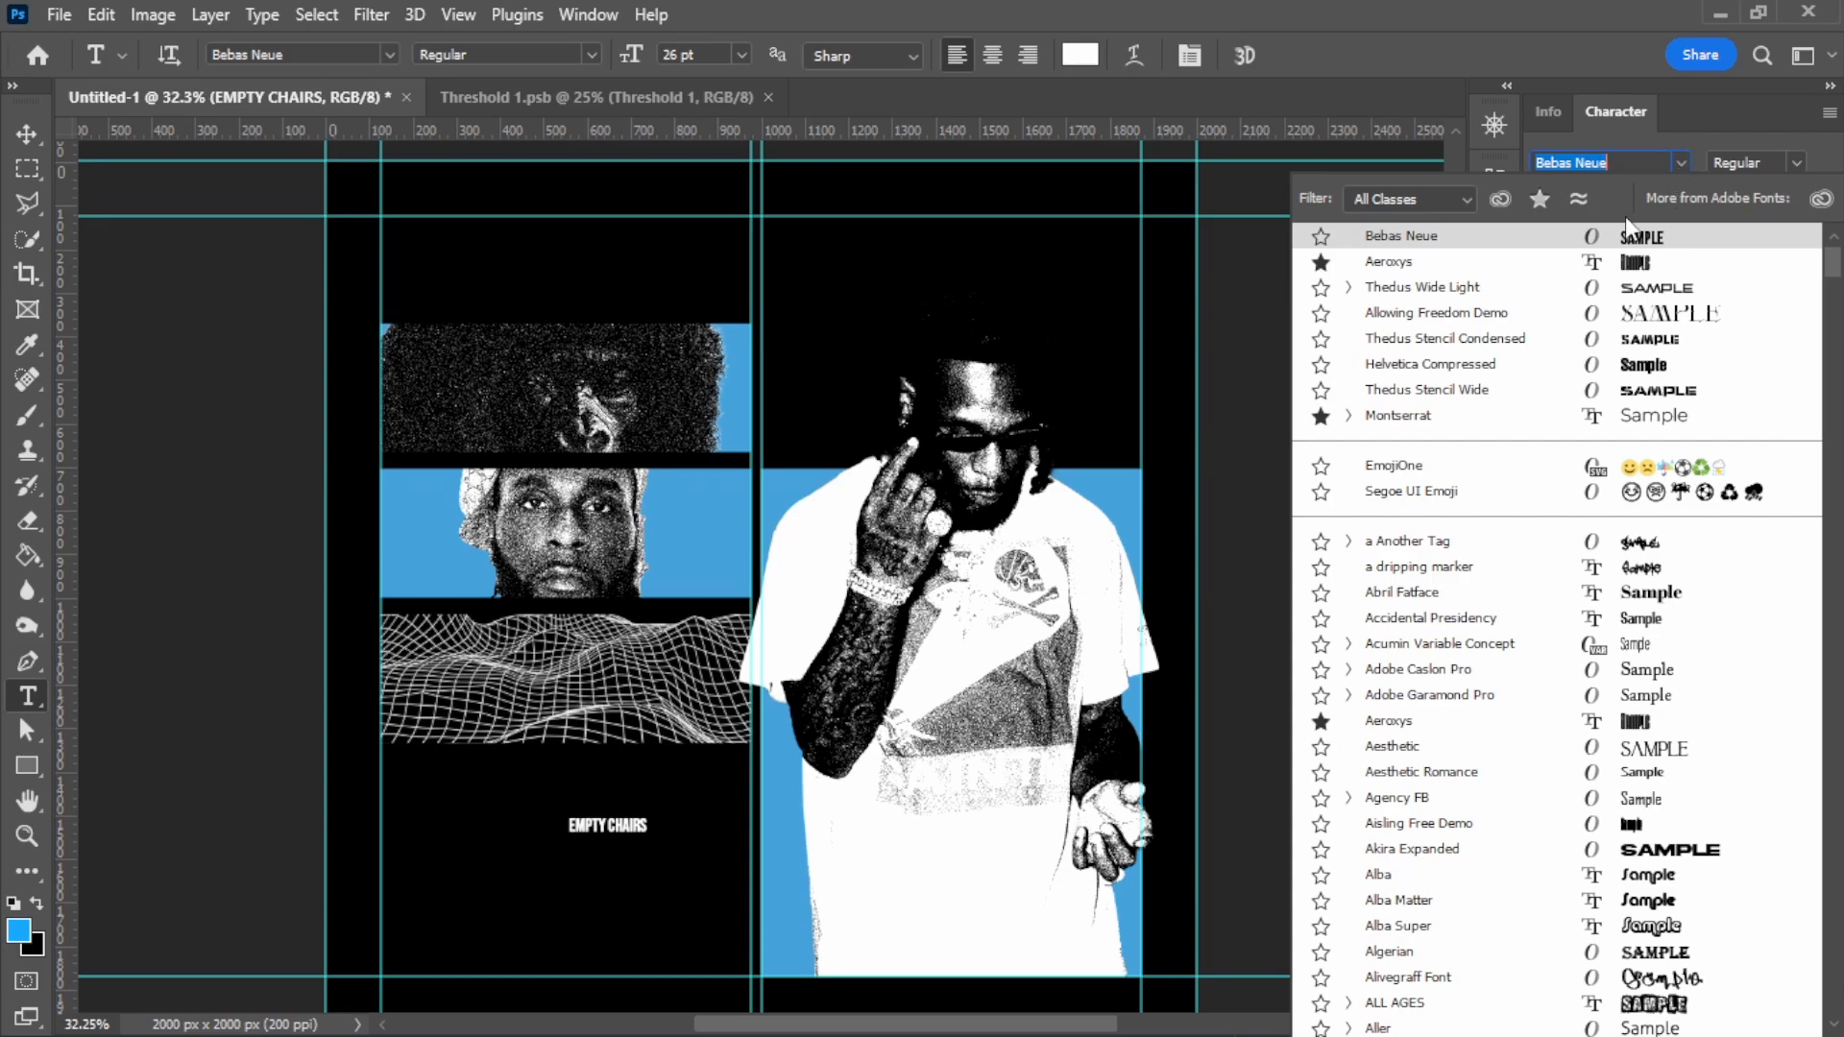
click(1528, 267)
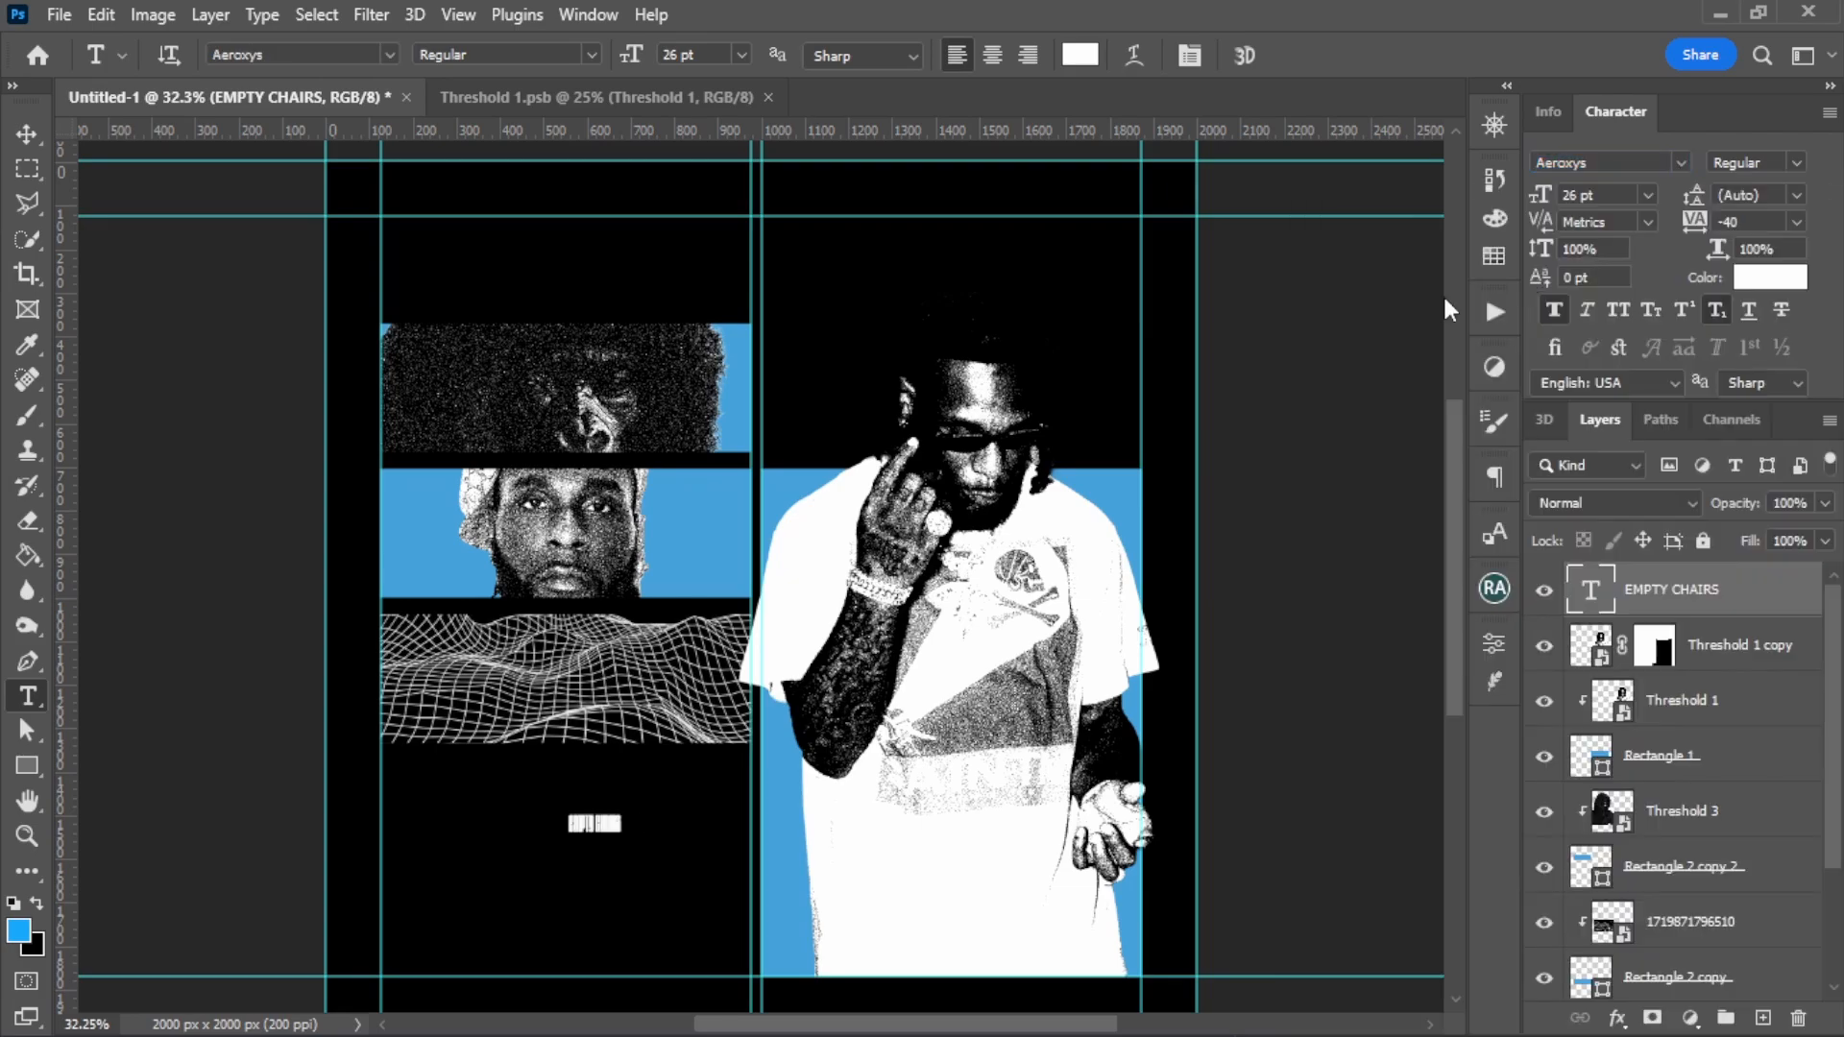
key(v)
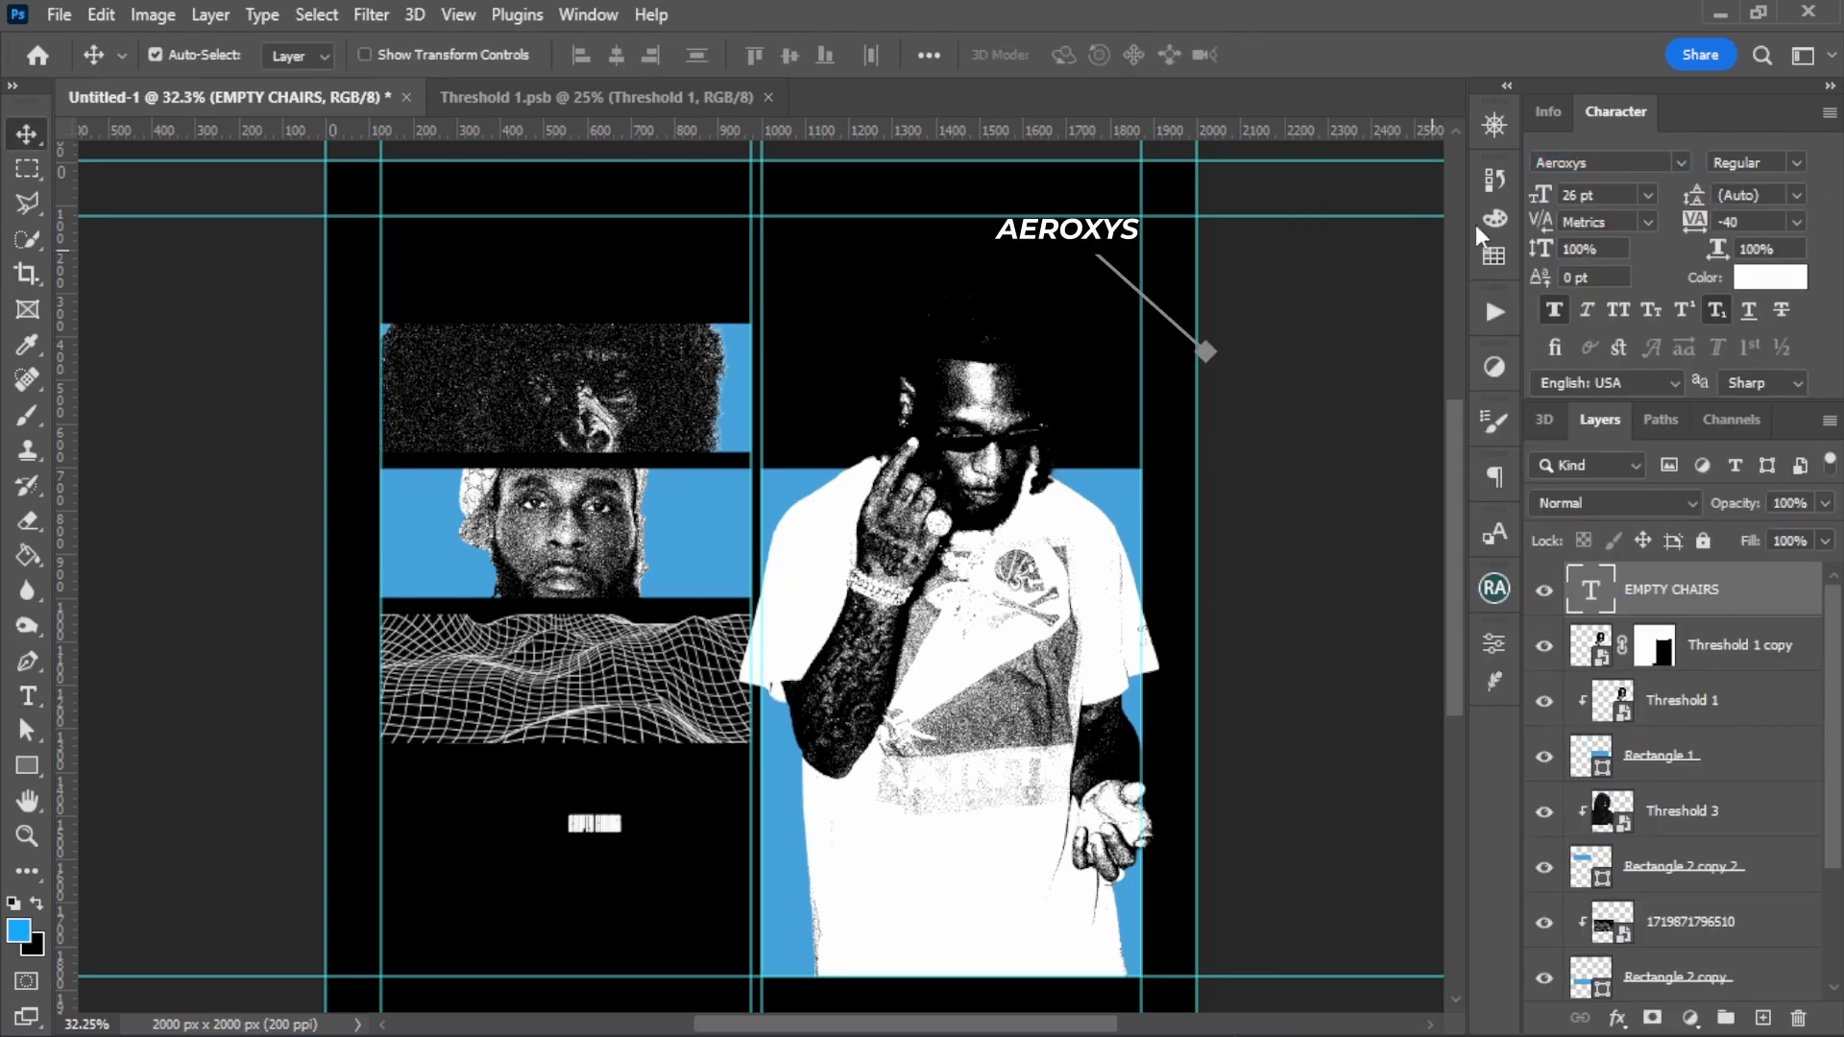
Step: Set the EMPTY CHAIRS text to a size of 140 pt and a tracking of 0
mouse_move(1540, 203)
mouse_down()
mouse_move(1571, 197)
mouse_move(1553, 195)
mouse_up()
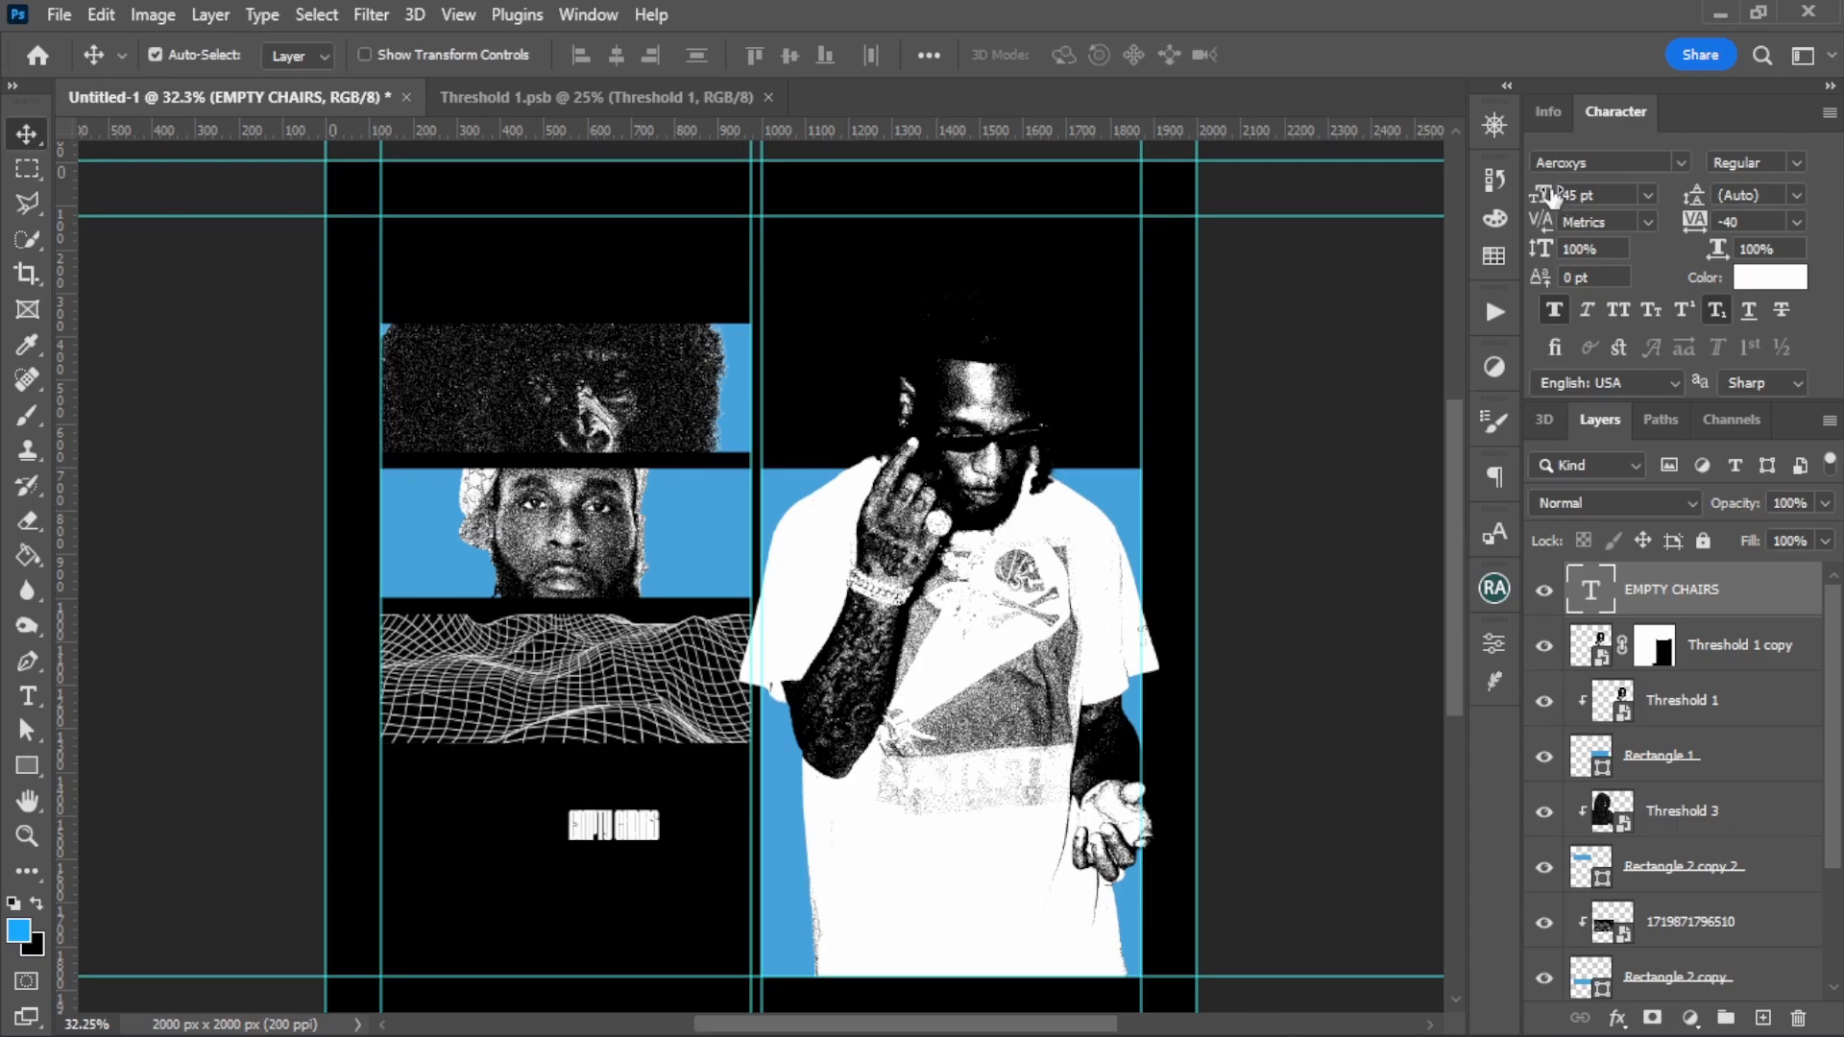
click(1796, 225)
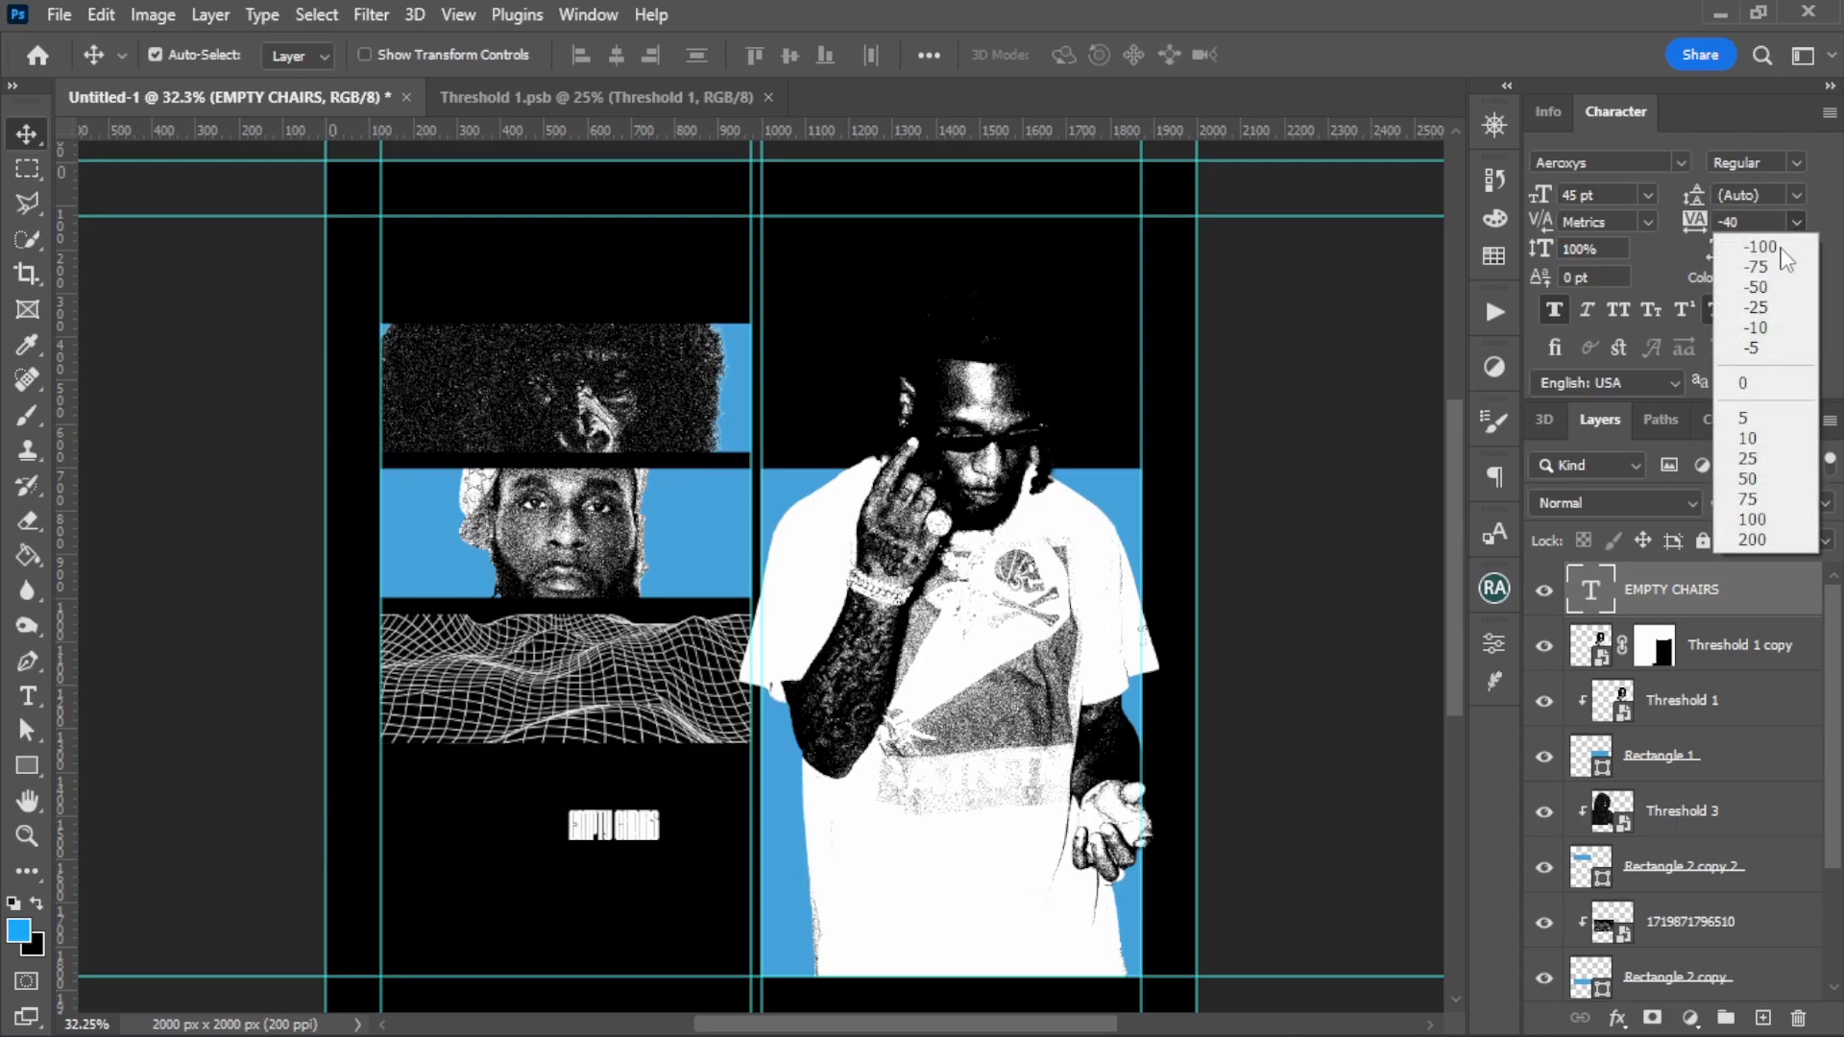
click(1749, 385)
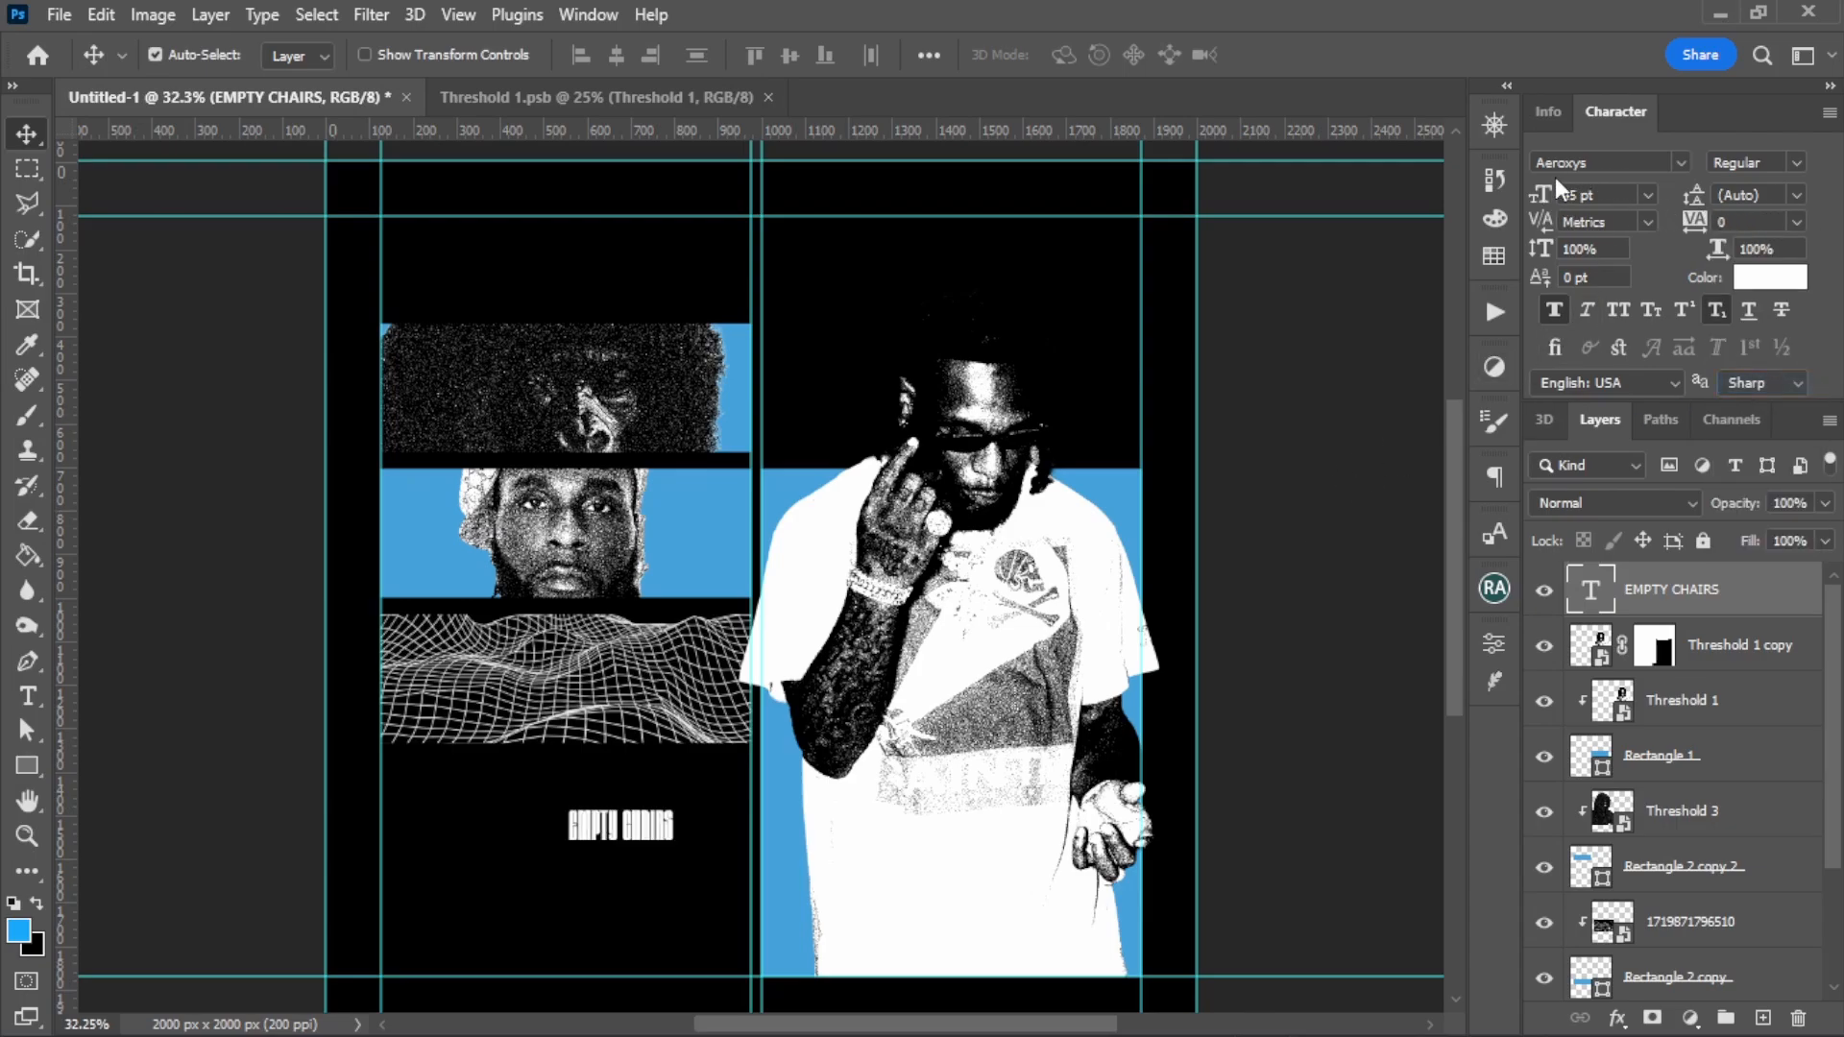
drag(1541, 195, 1590, 192)
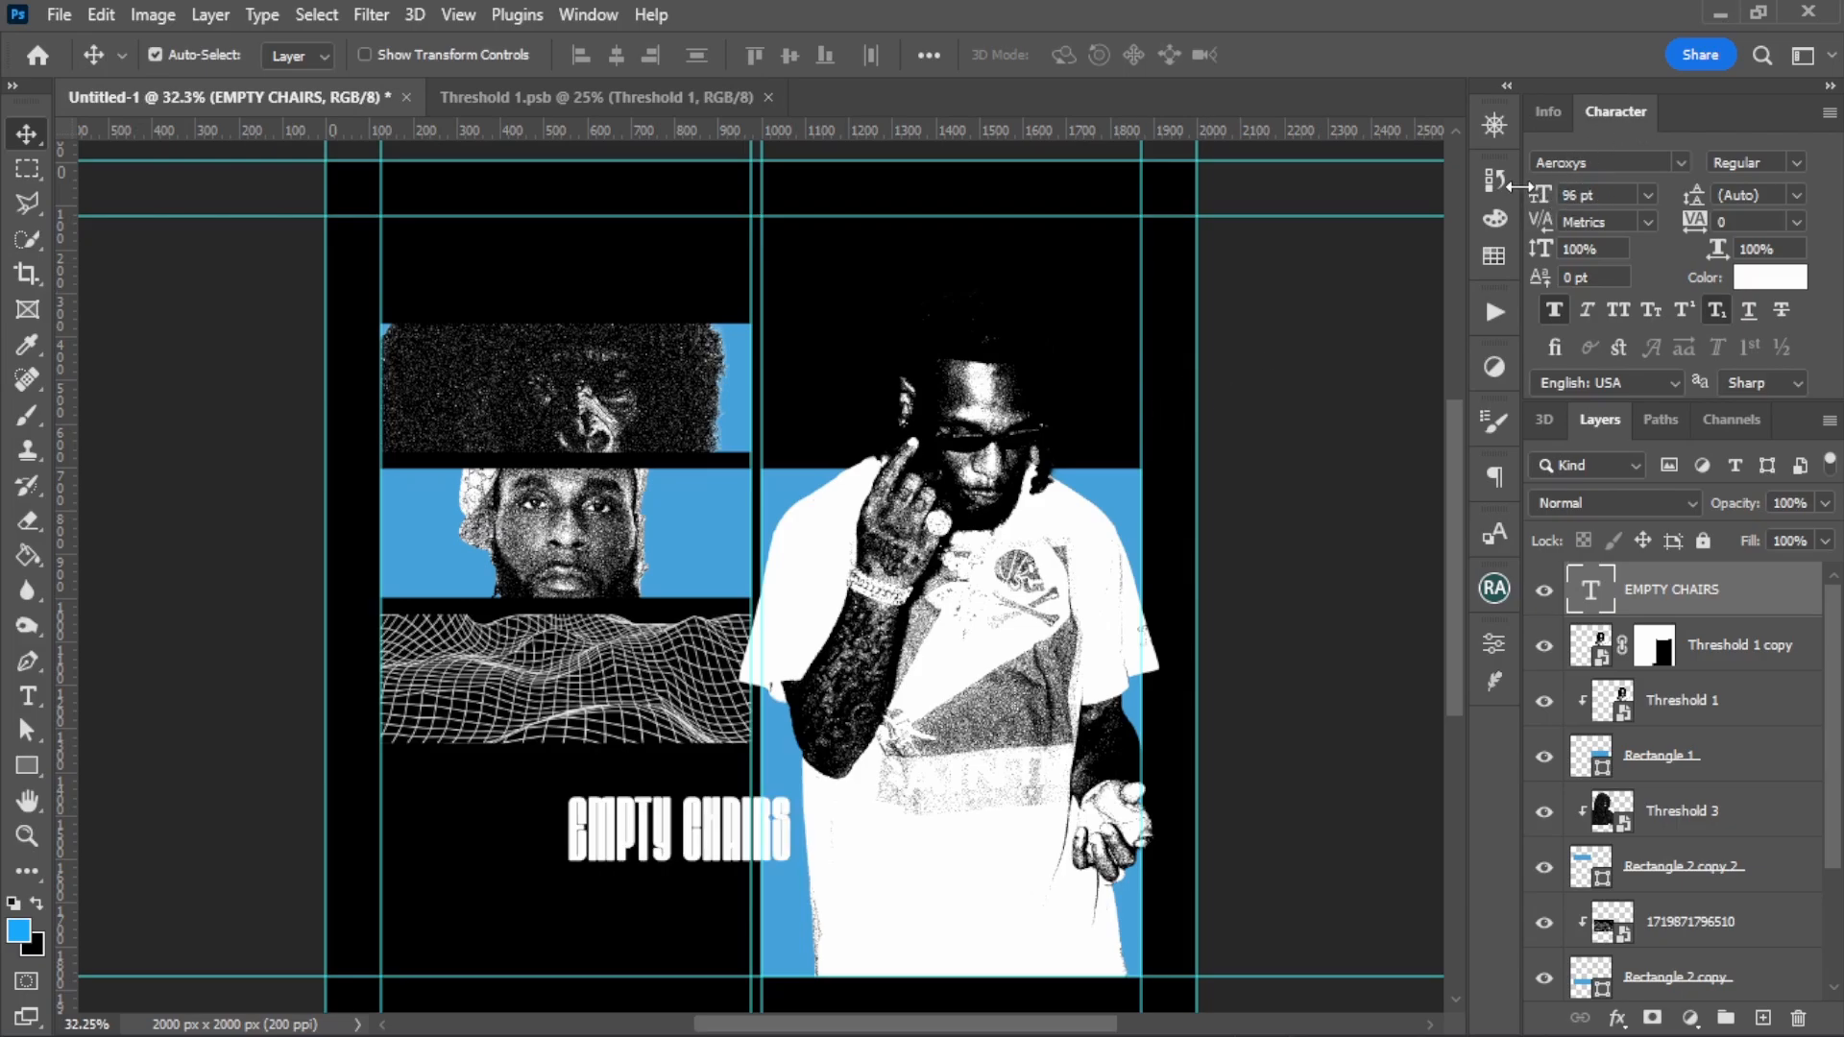
drag(1537, 195, 1547, 317)
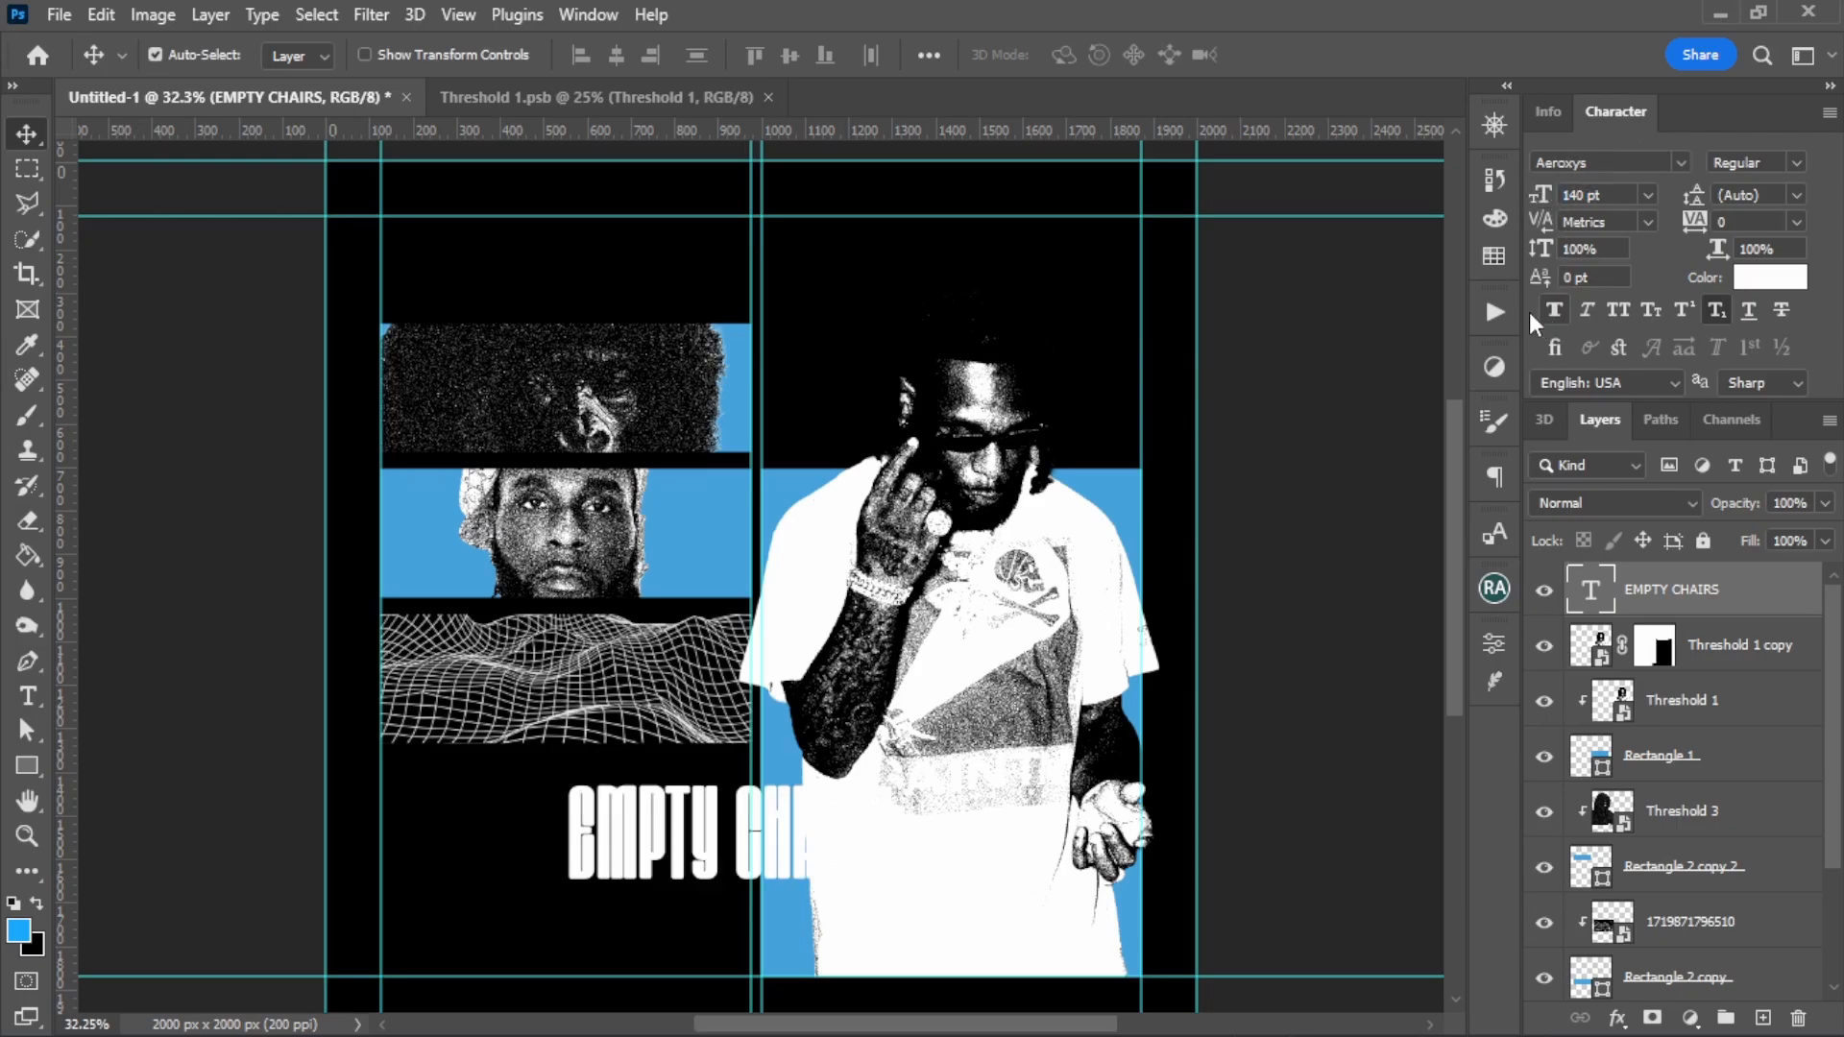
Step: Move the EMPTY CHAIRS text up to the large figure's head and stack its layer below Rectangle 1, behind the figure
drag(728, 838, 947, 326)
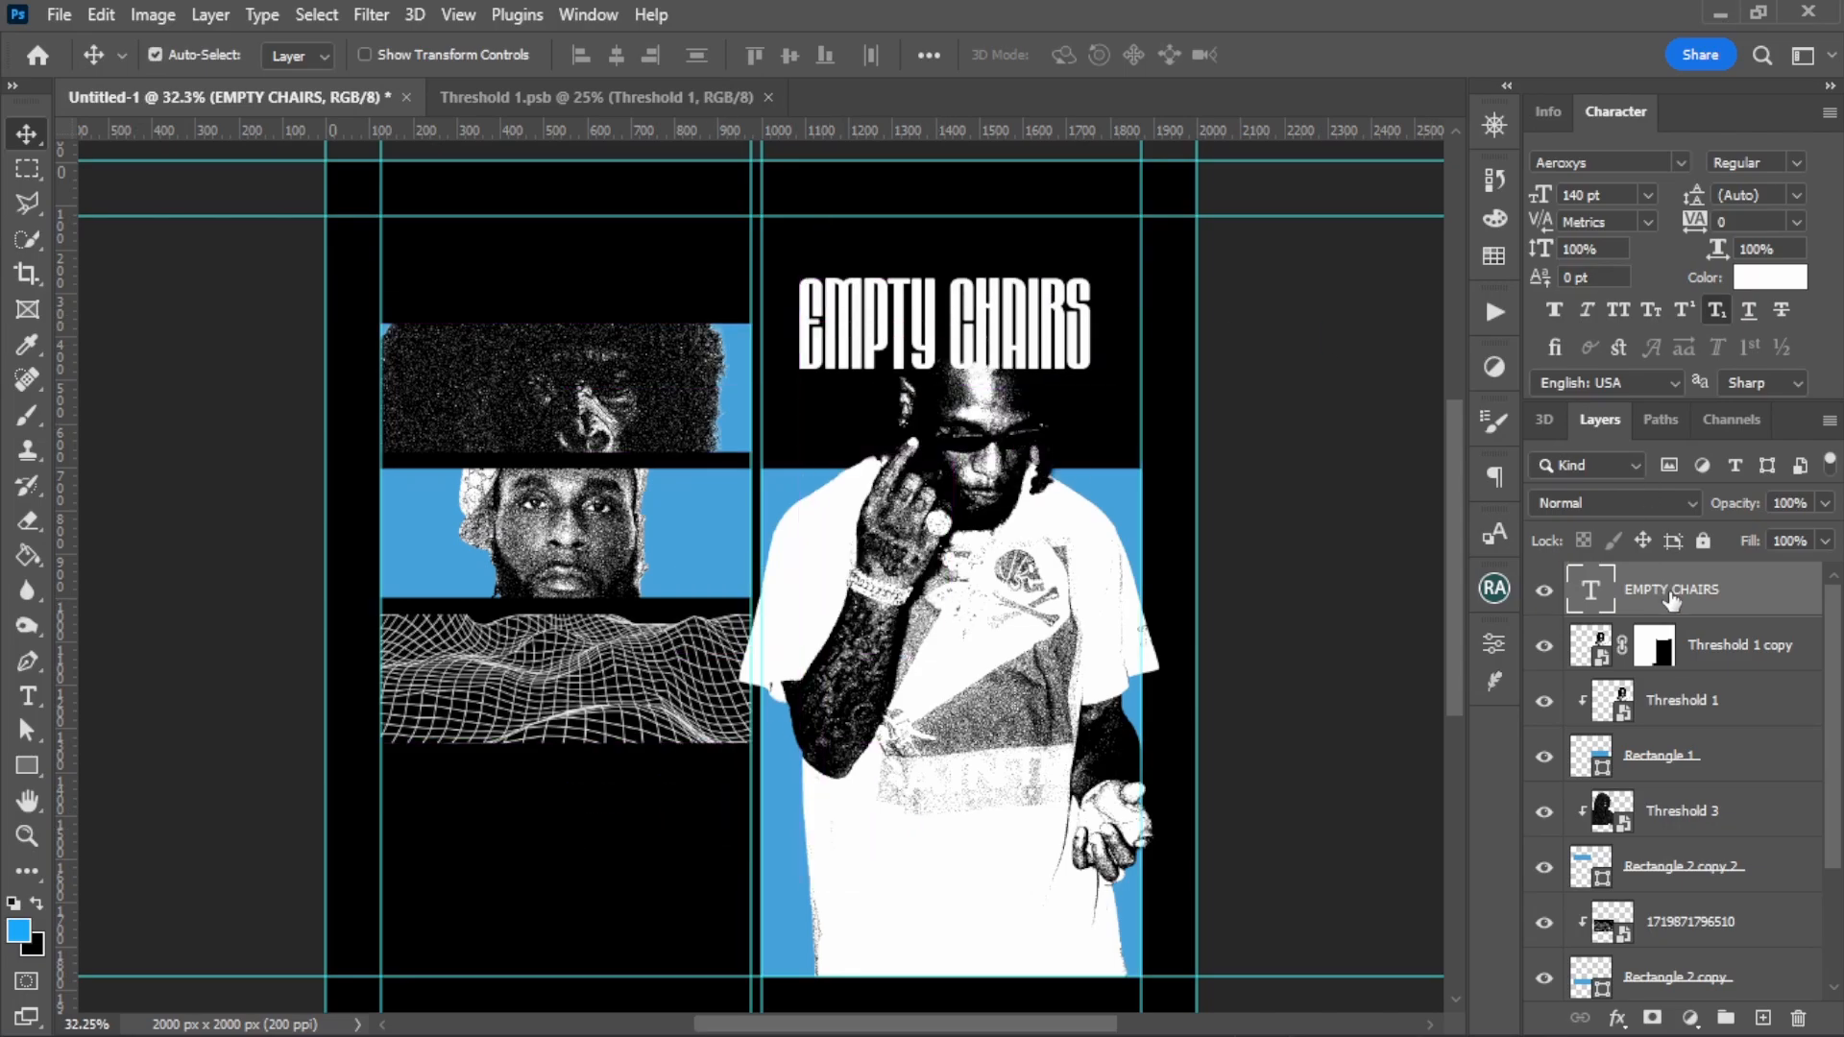
drag(1717, 609, 1712, 673)
key(ctrl+[)
key(ctrl+[)
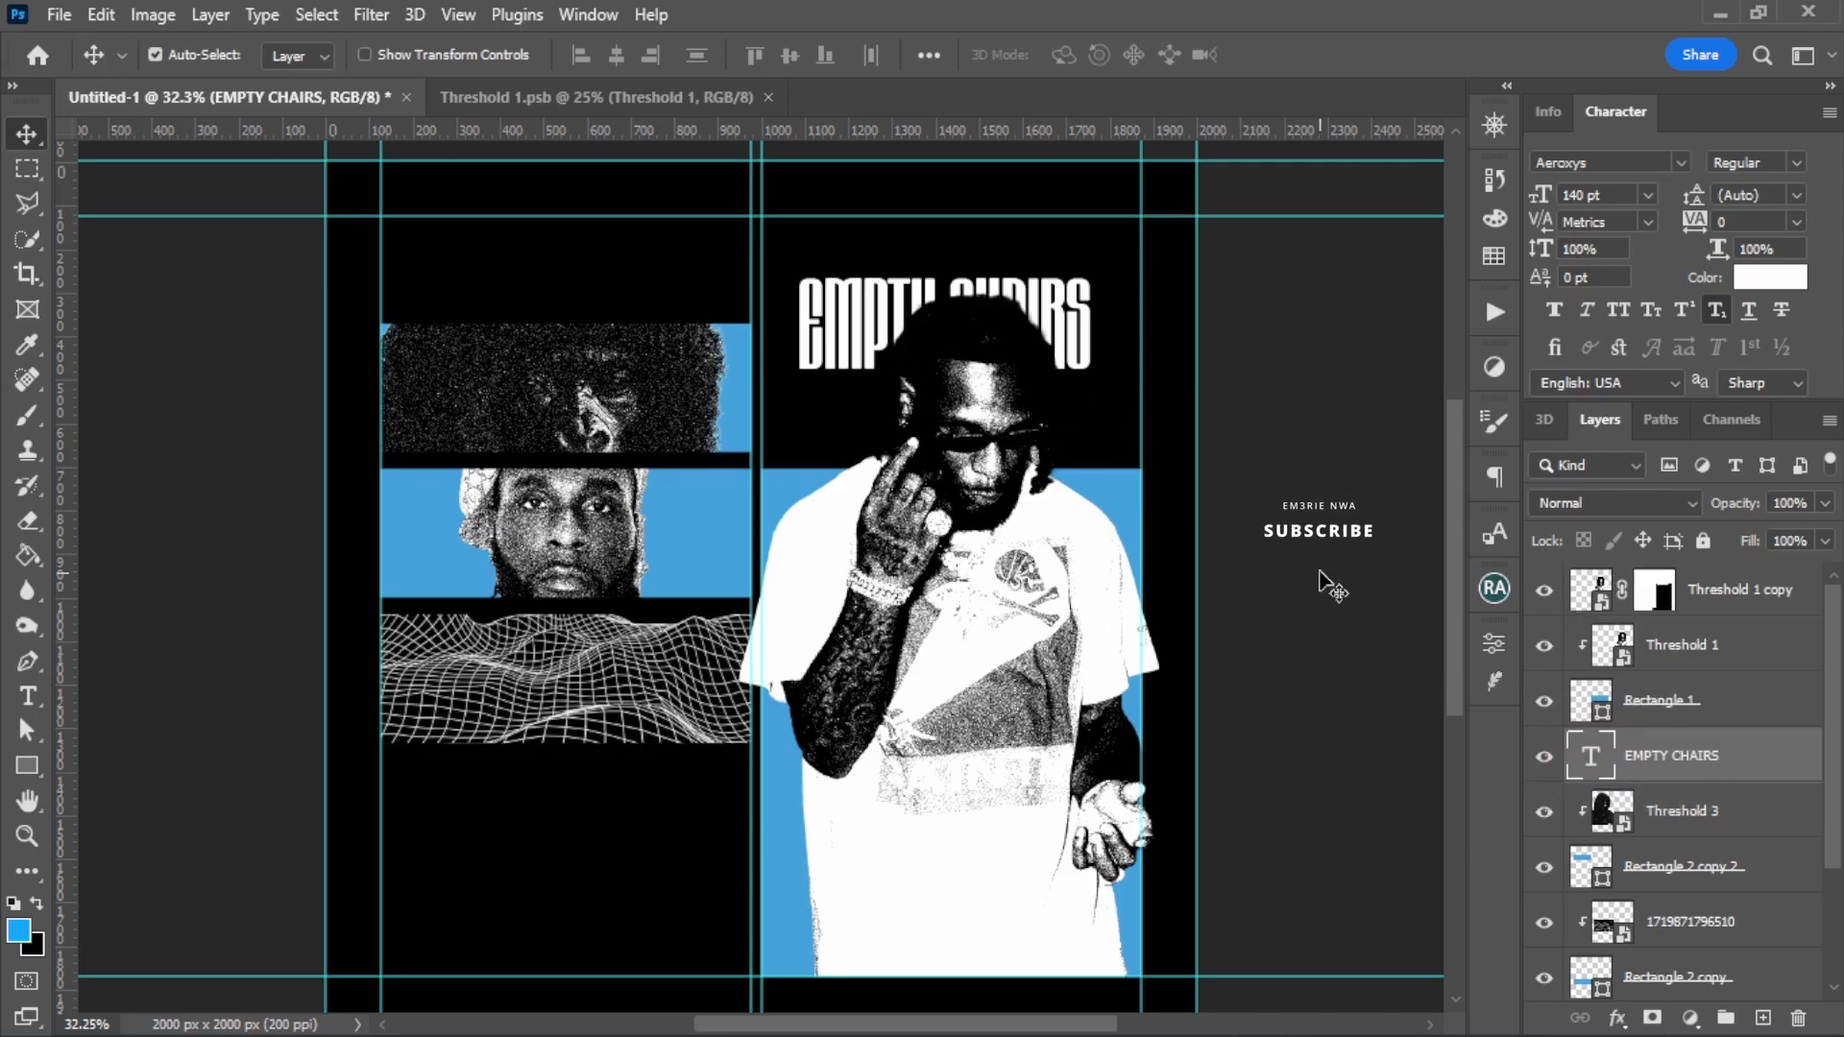
Step: Scale the EMPTY CHAIRS text proportionally to 129.66% so it spans the guides at both sides of the large rectangle
key(ctrl+t)
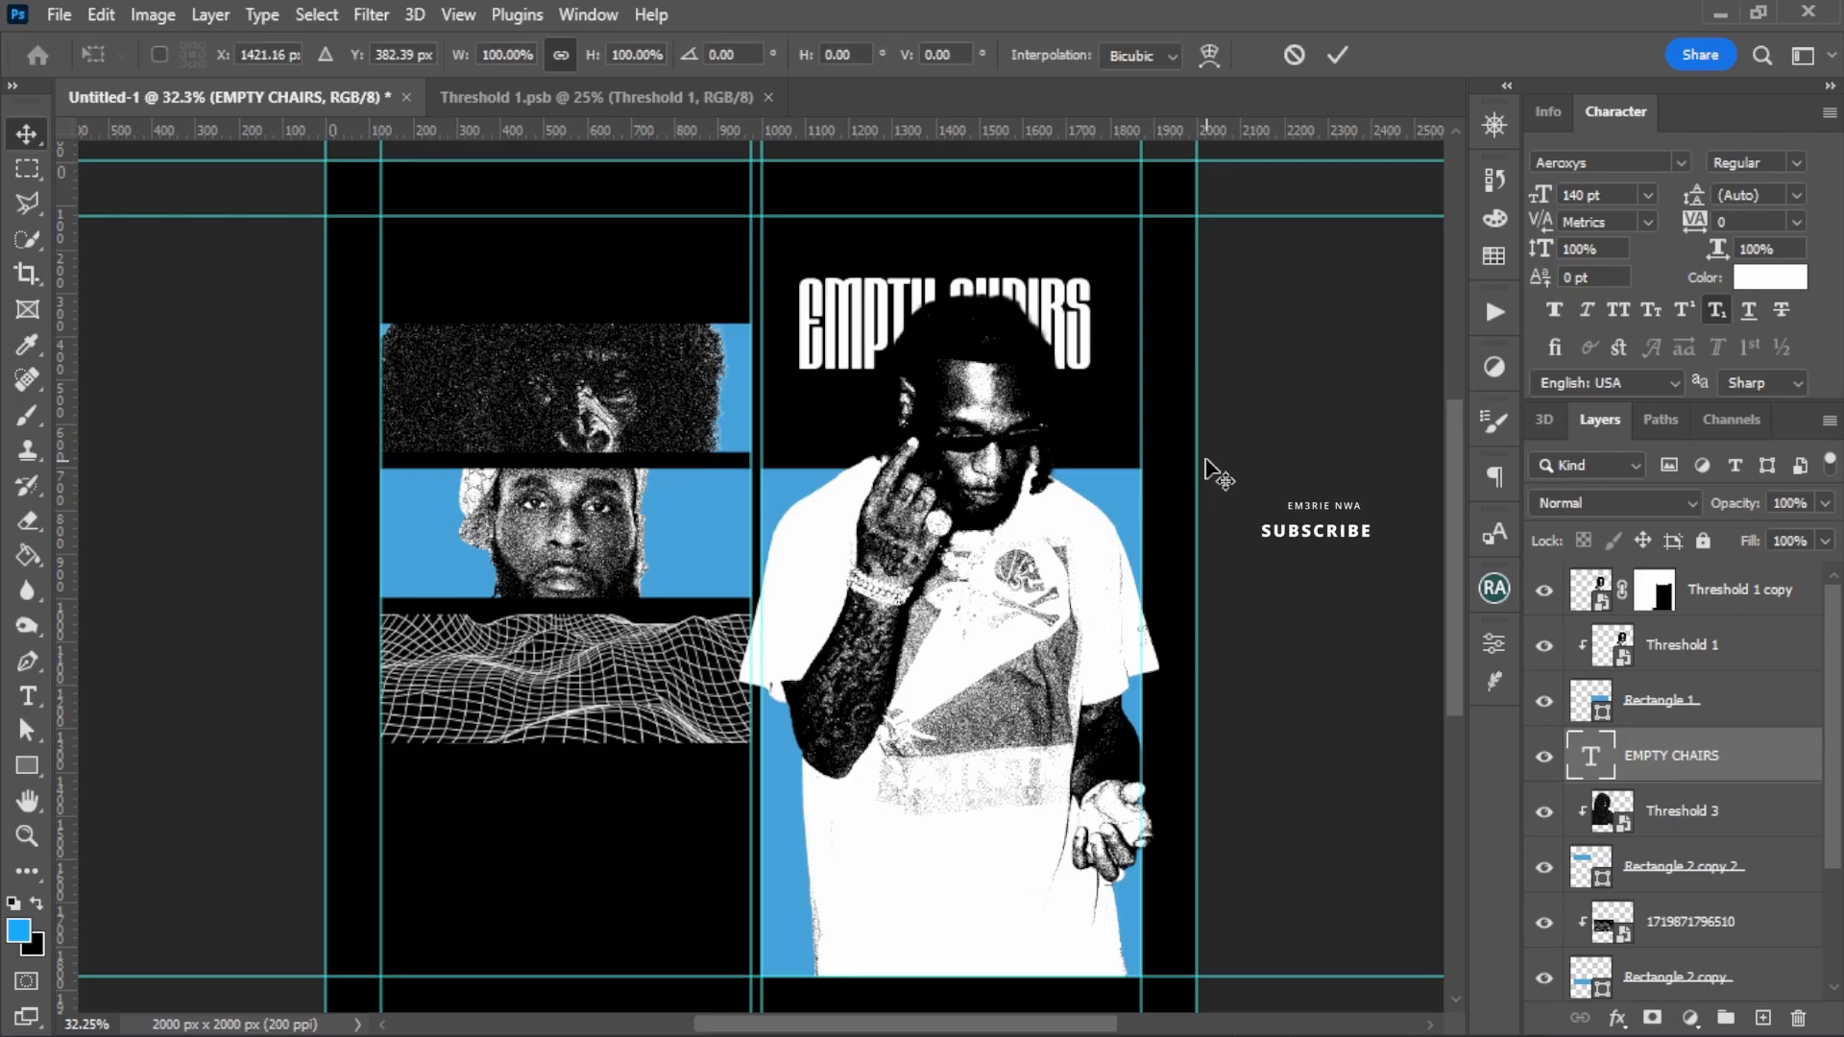
drag(785, 318, 762, 319)
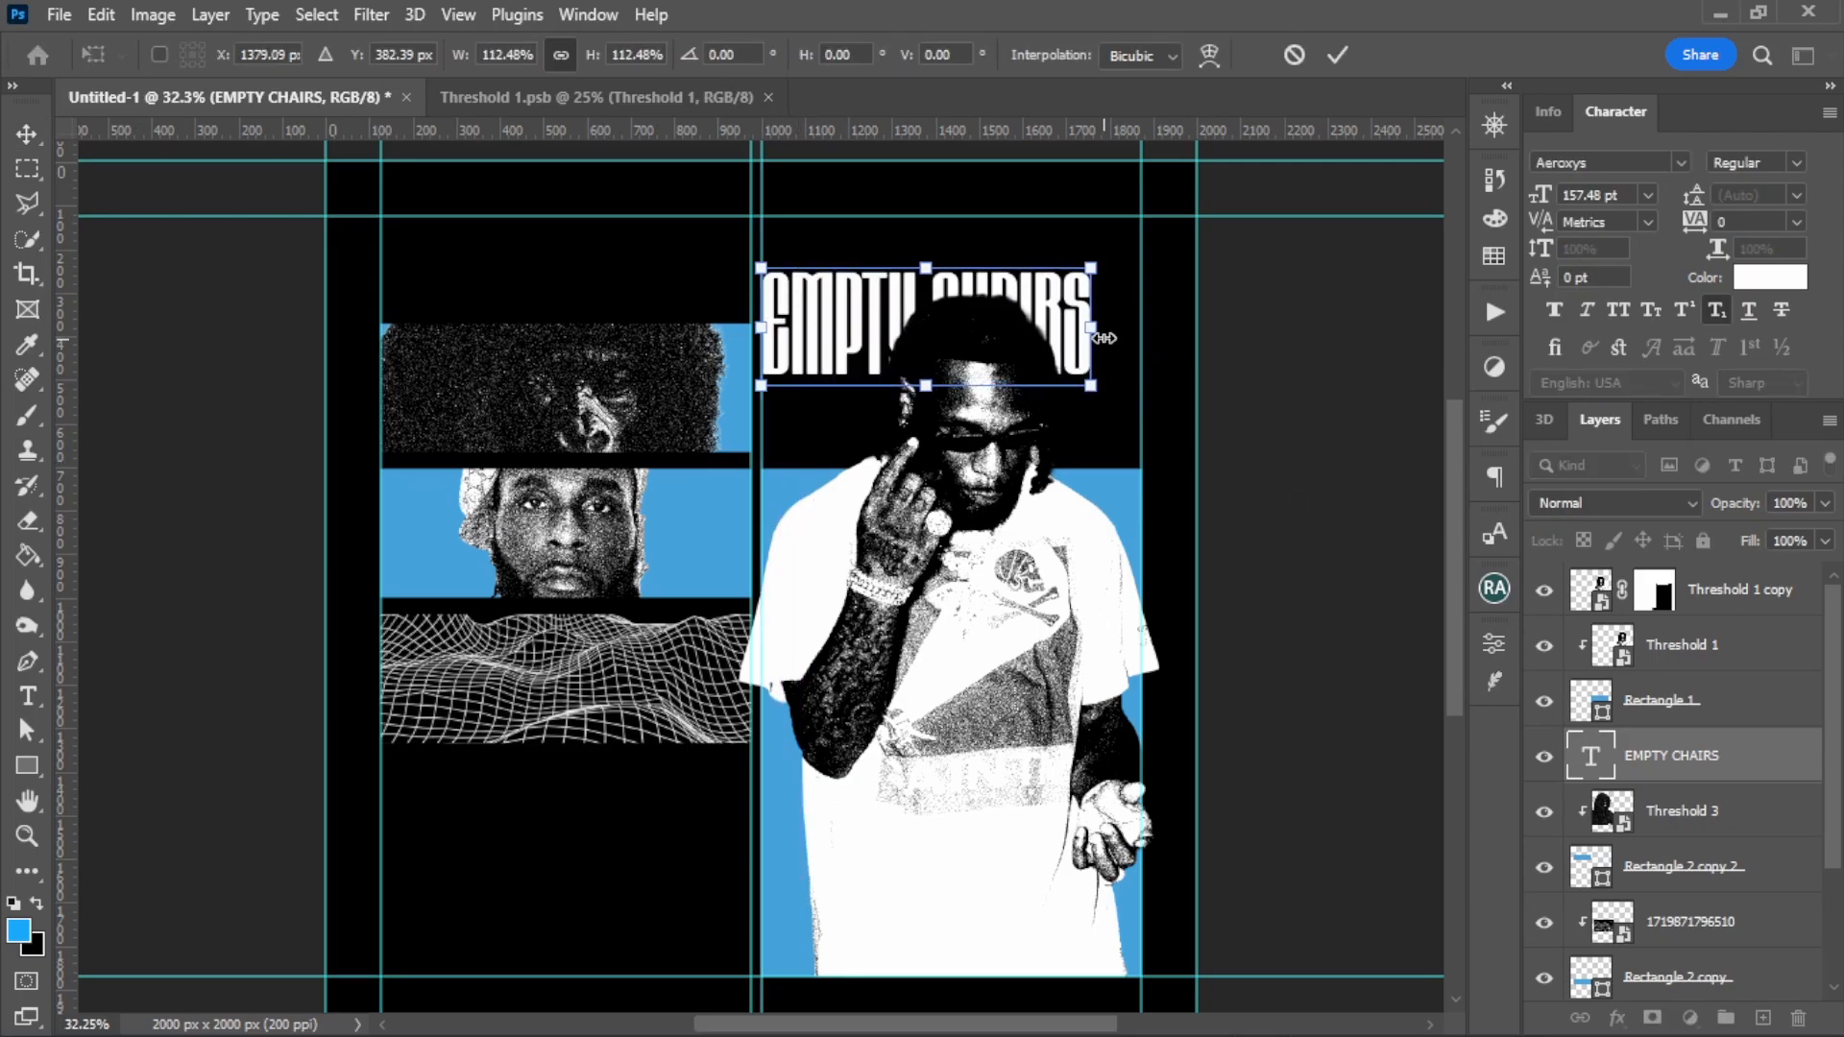
drag(1091, 329, 1149, 338)
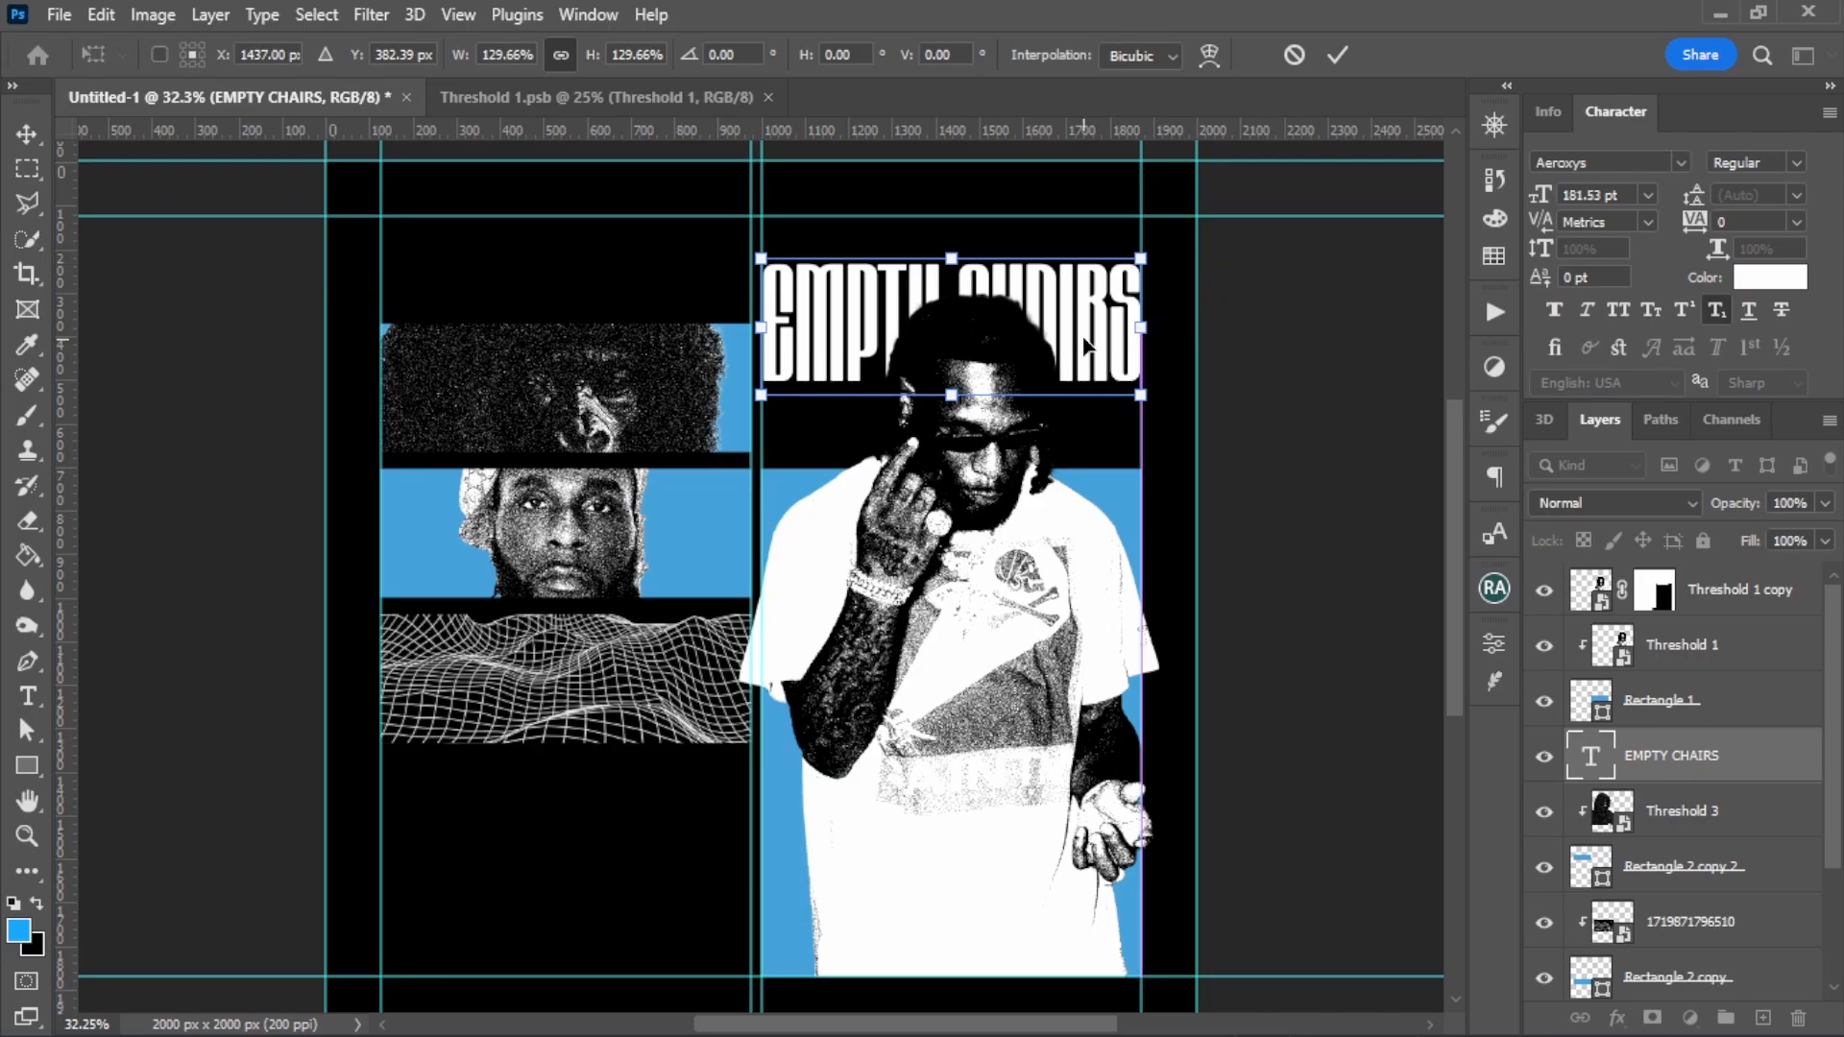
key(Return)
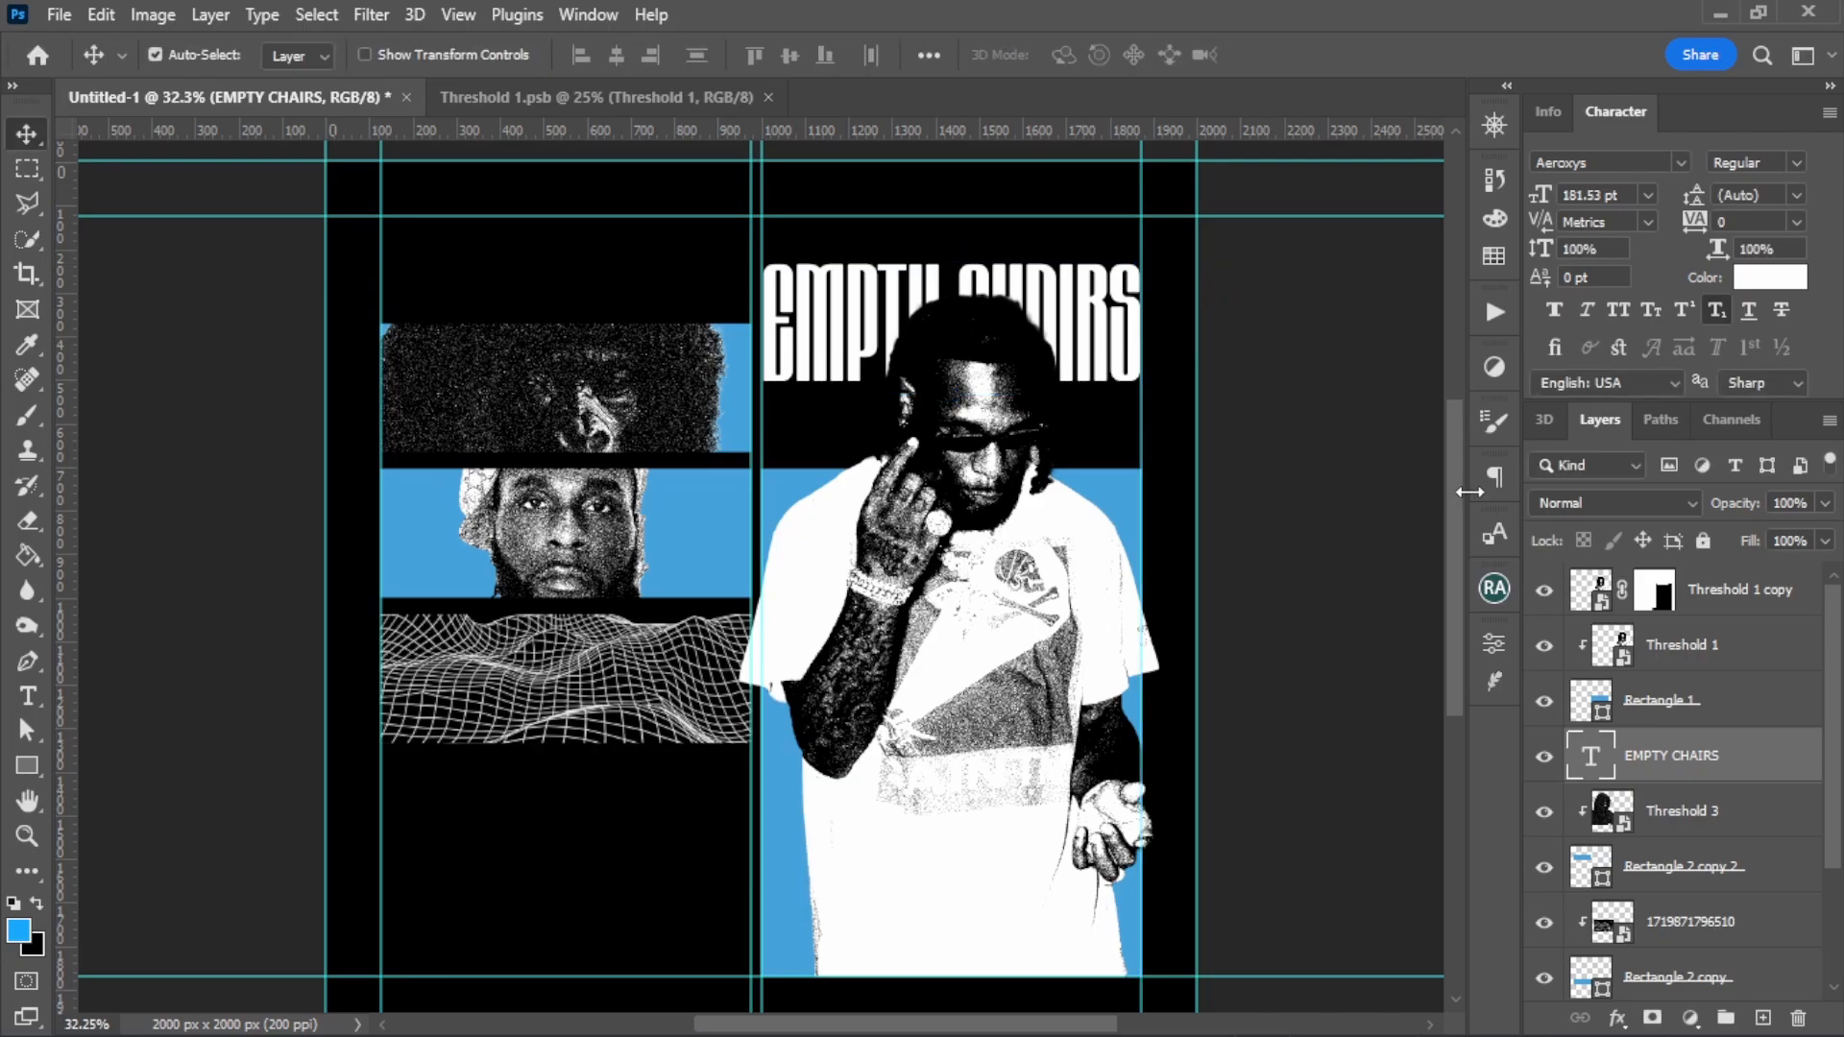
Step: Stretch the EMPTY CHAIRS text vertically to 125.40% height, with its upper edge on the horizontal margin guide
key(ctrl+t)
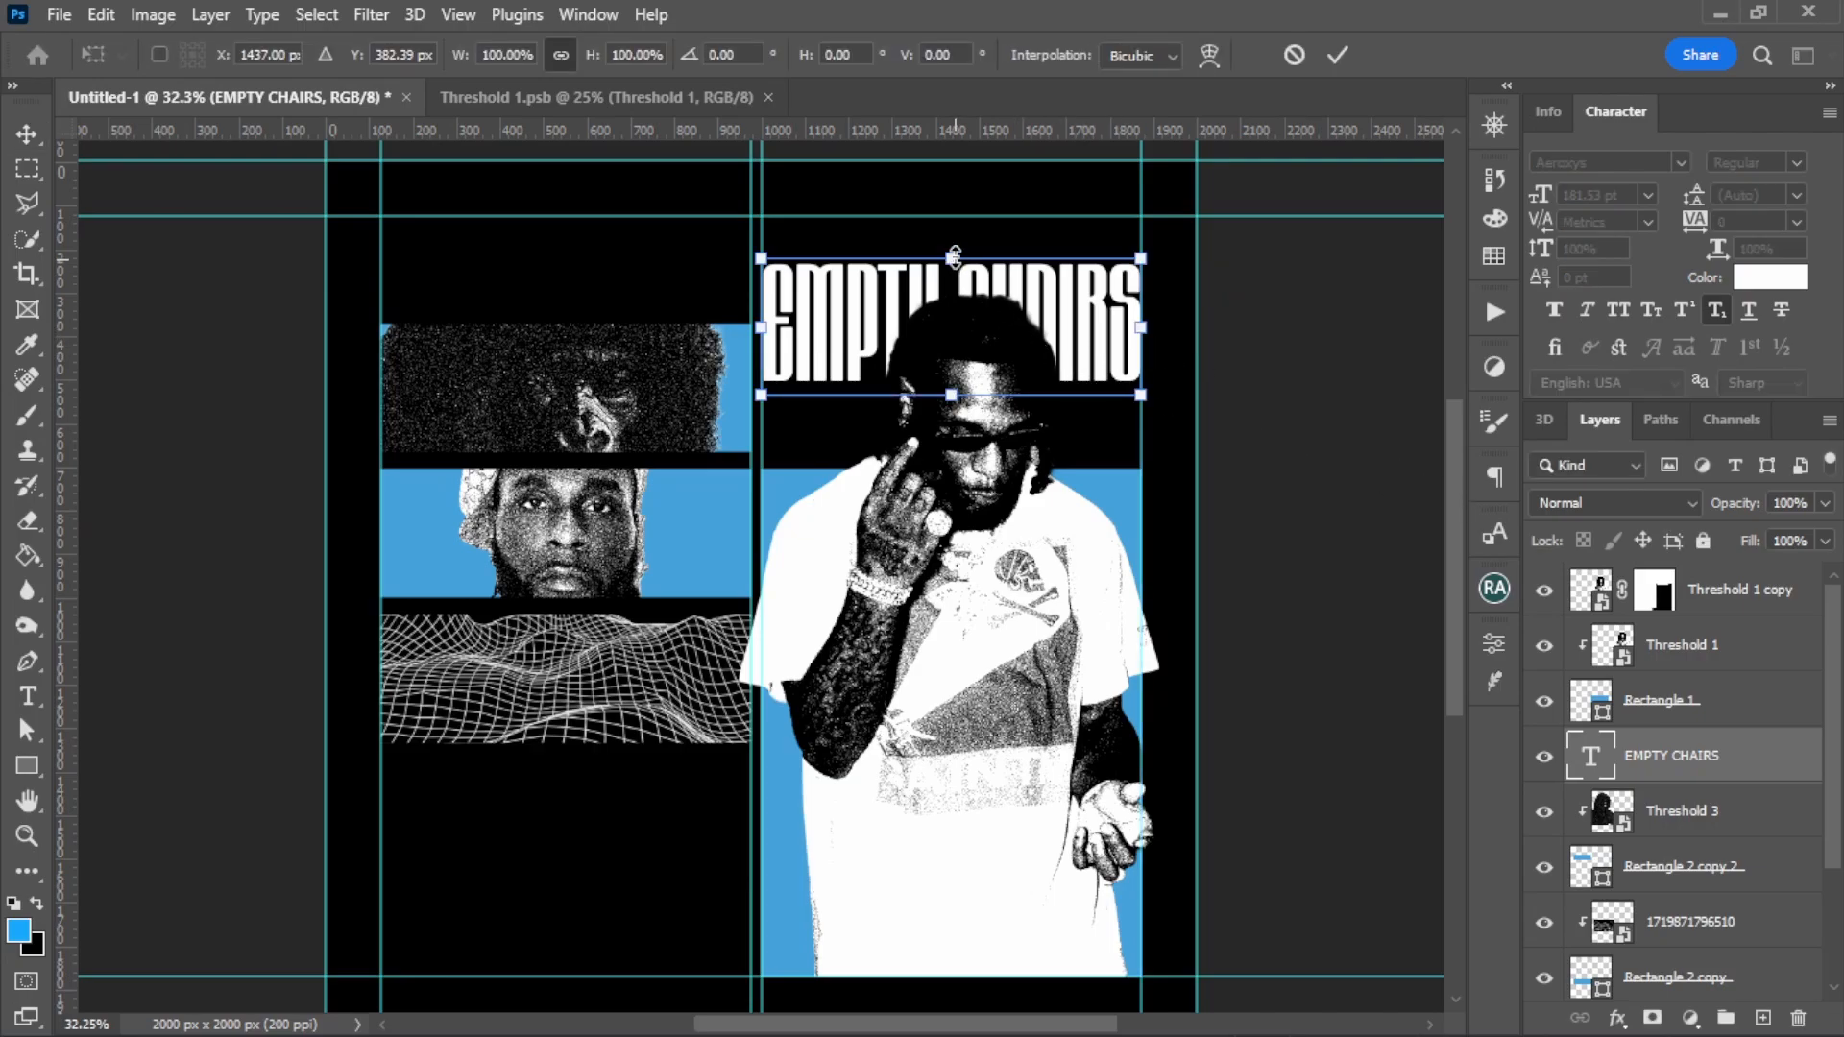
drag(954, 240, 951, 213)
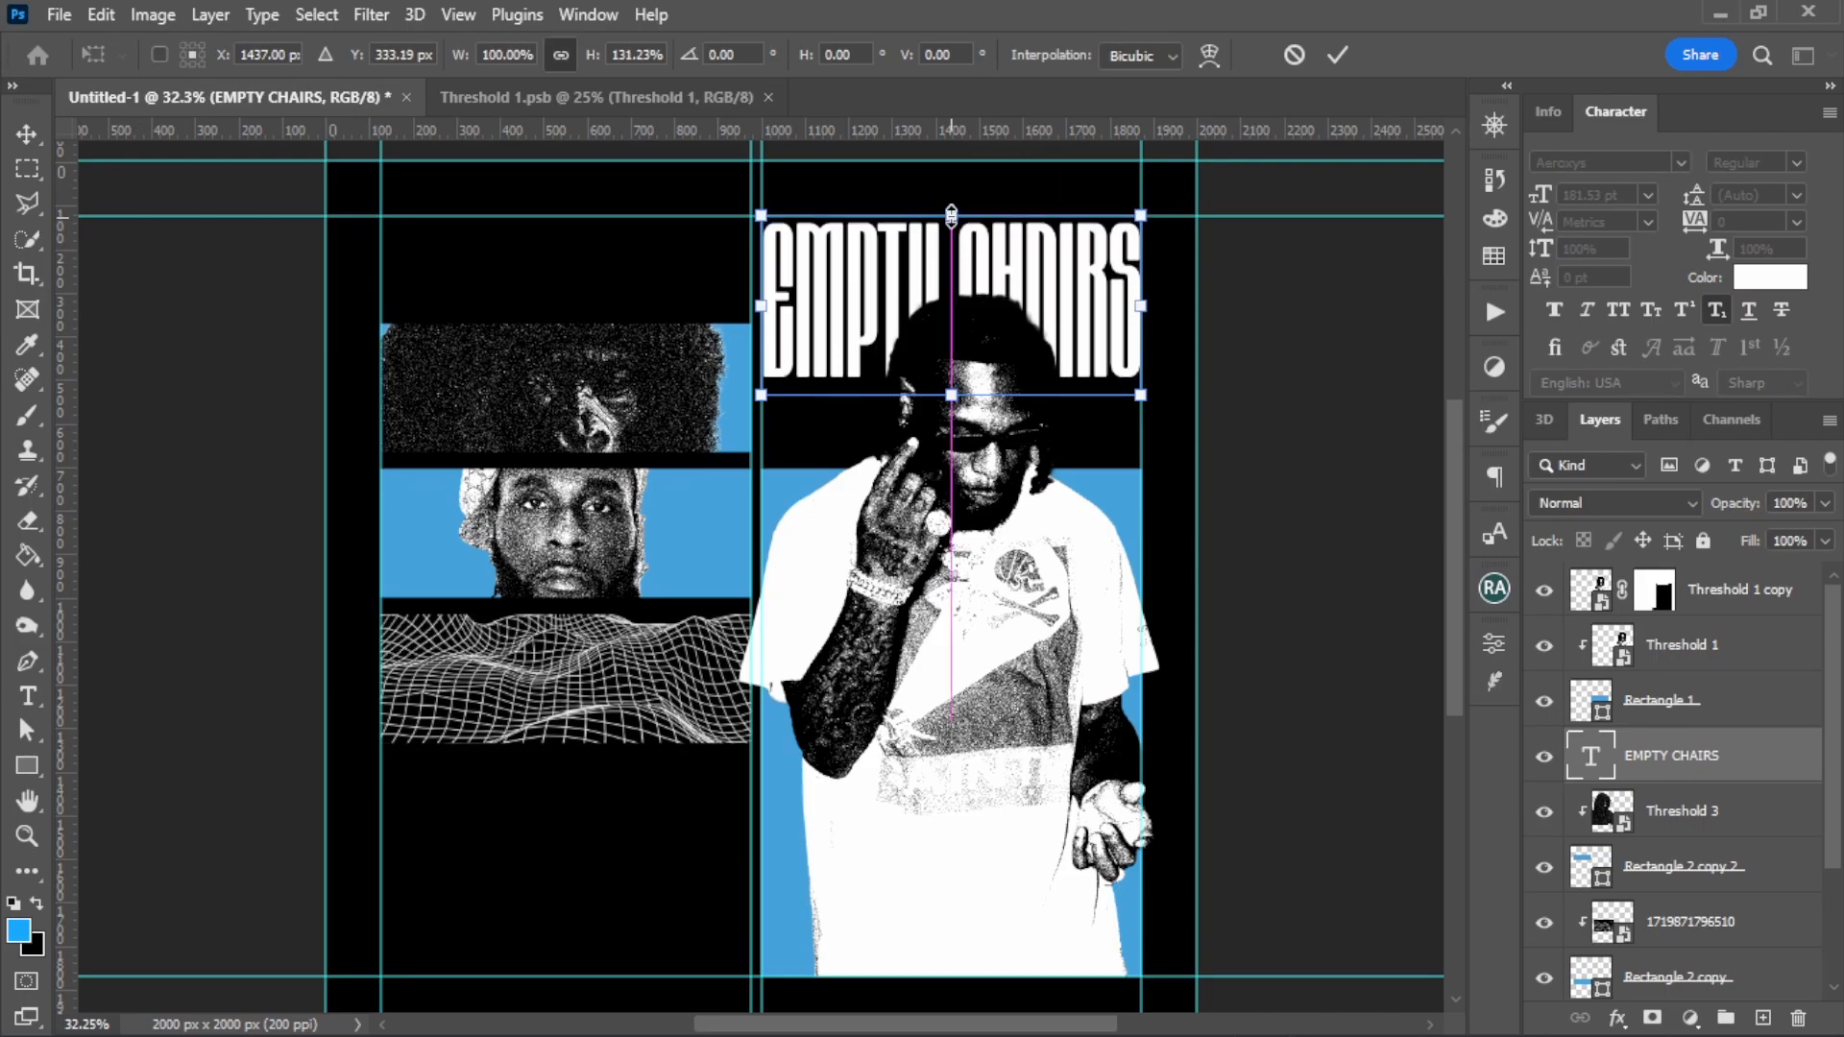
drag(956, 405, 954, 375)
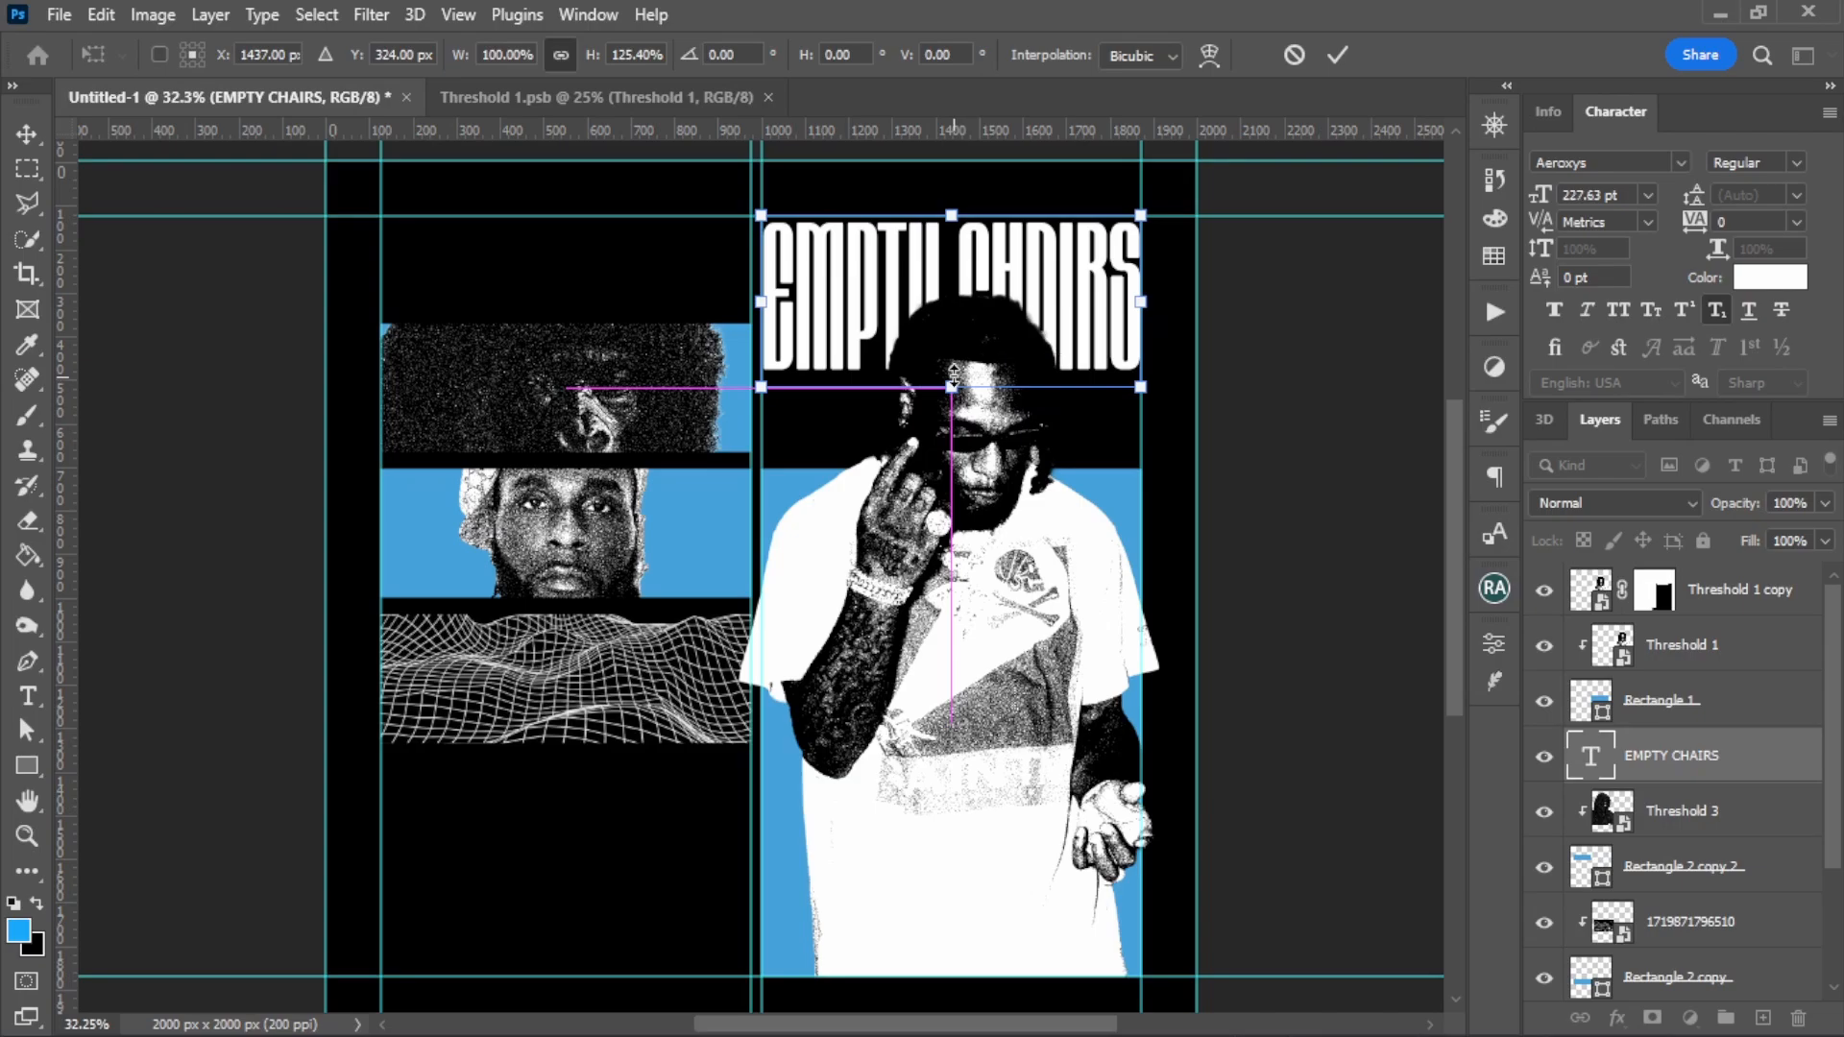
key(Return)
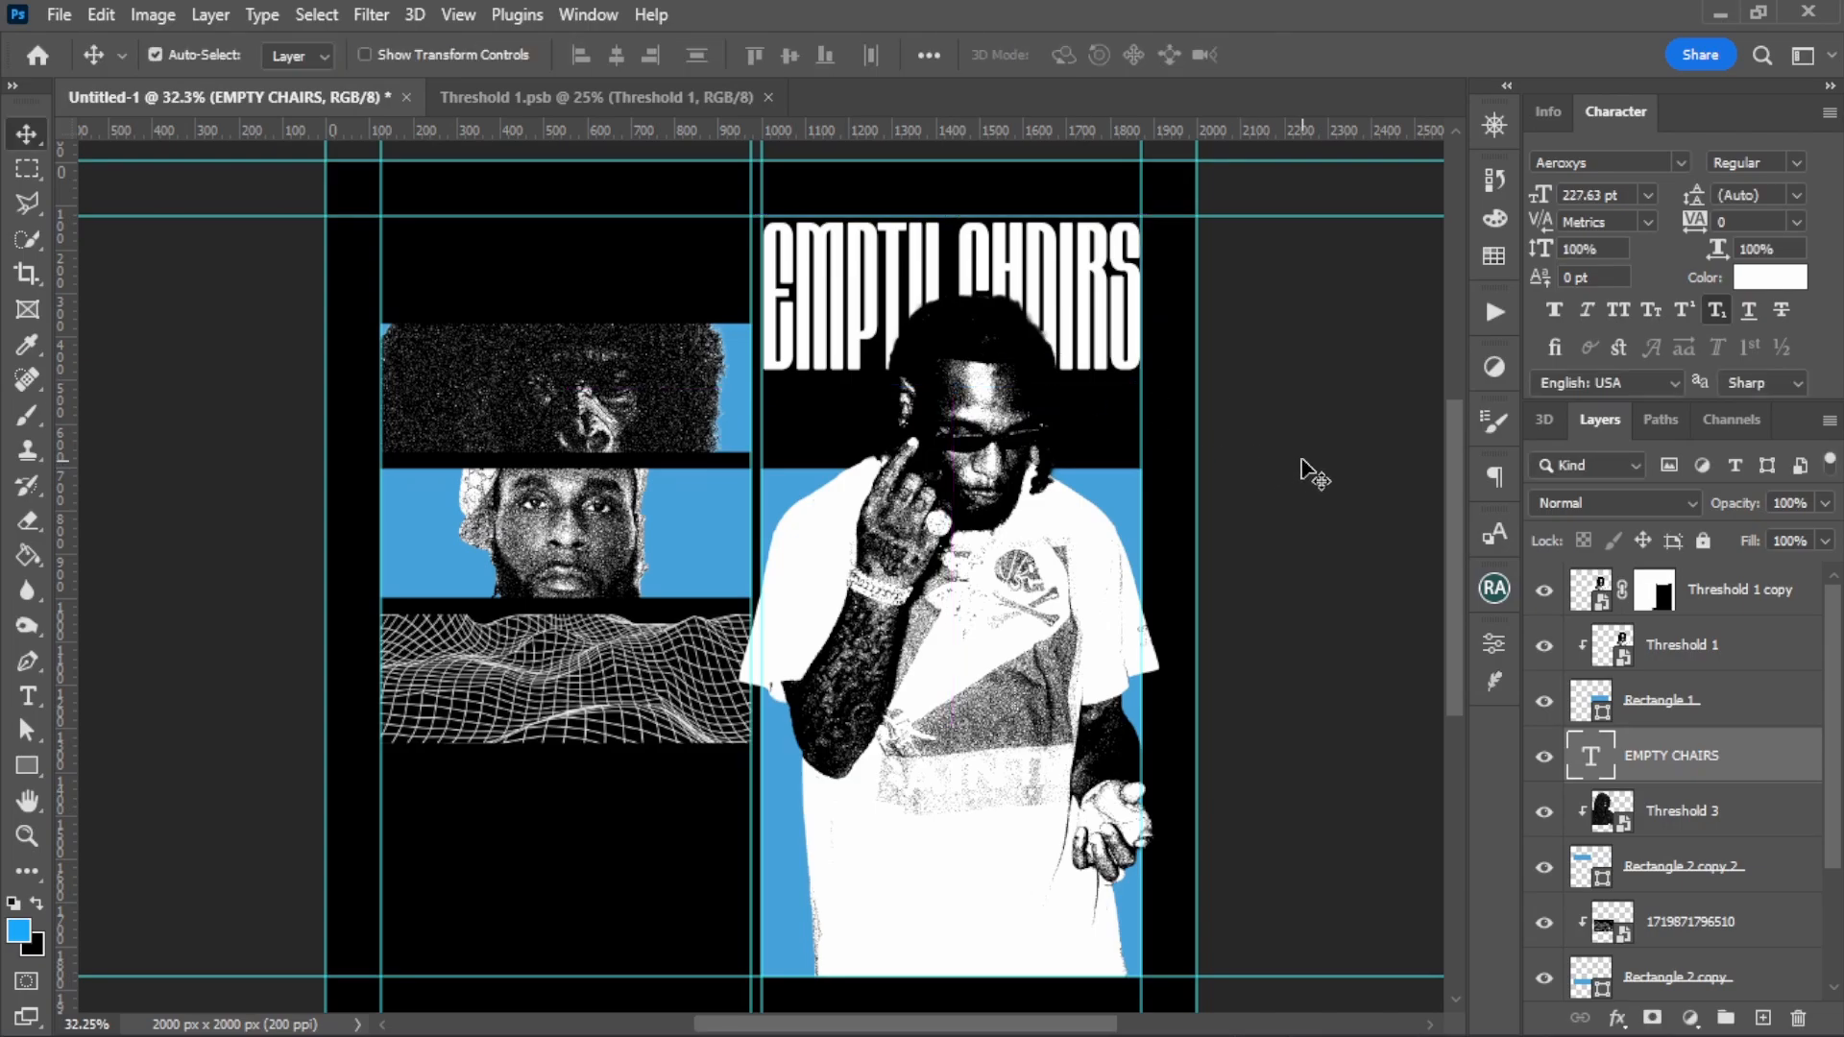
Step: Add the text NO SIGN OF WEAKNESS in the empty black area below the wireframe image
scroll(1456, 442, down, 2)
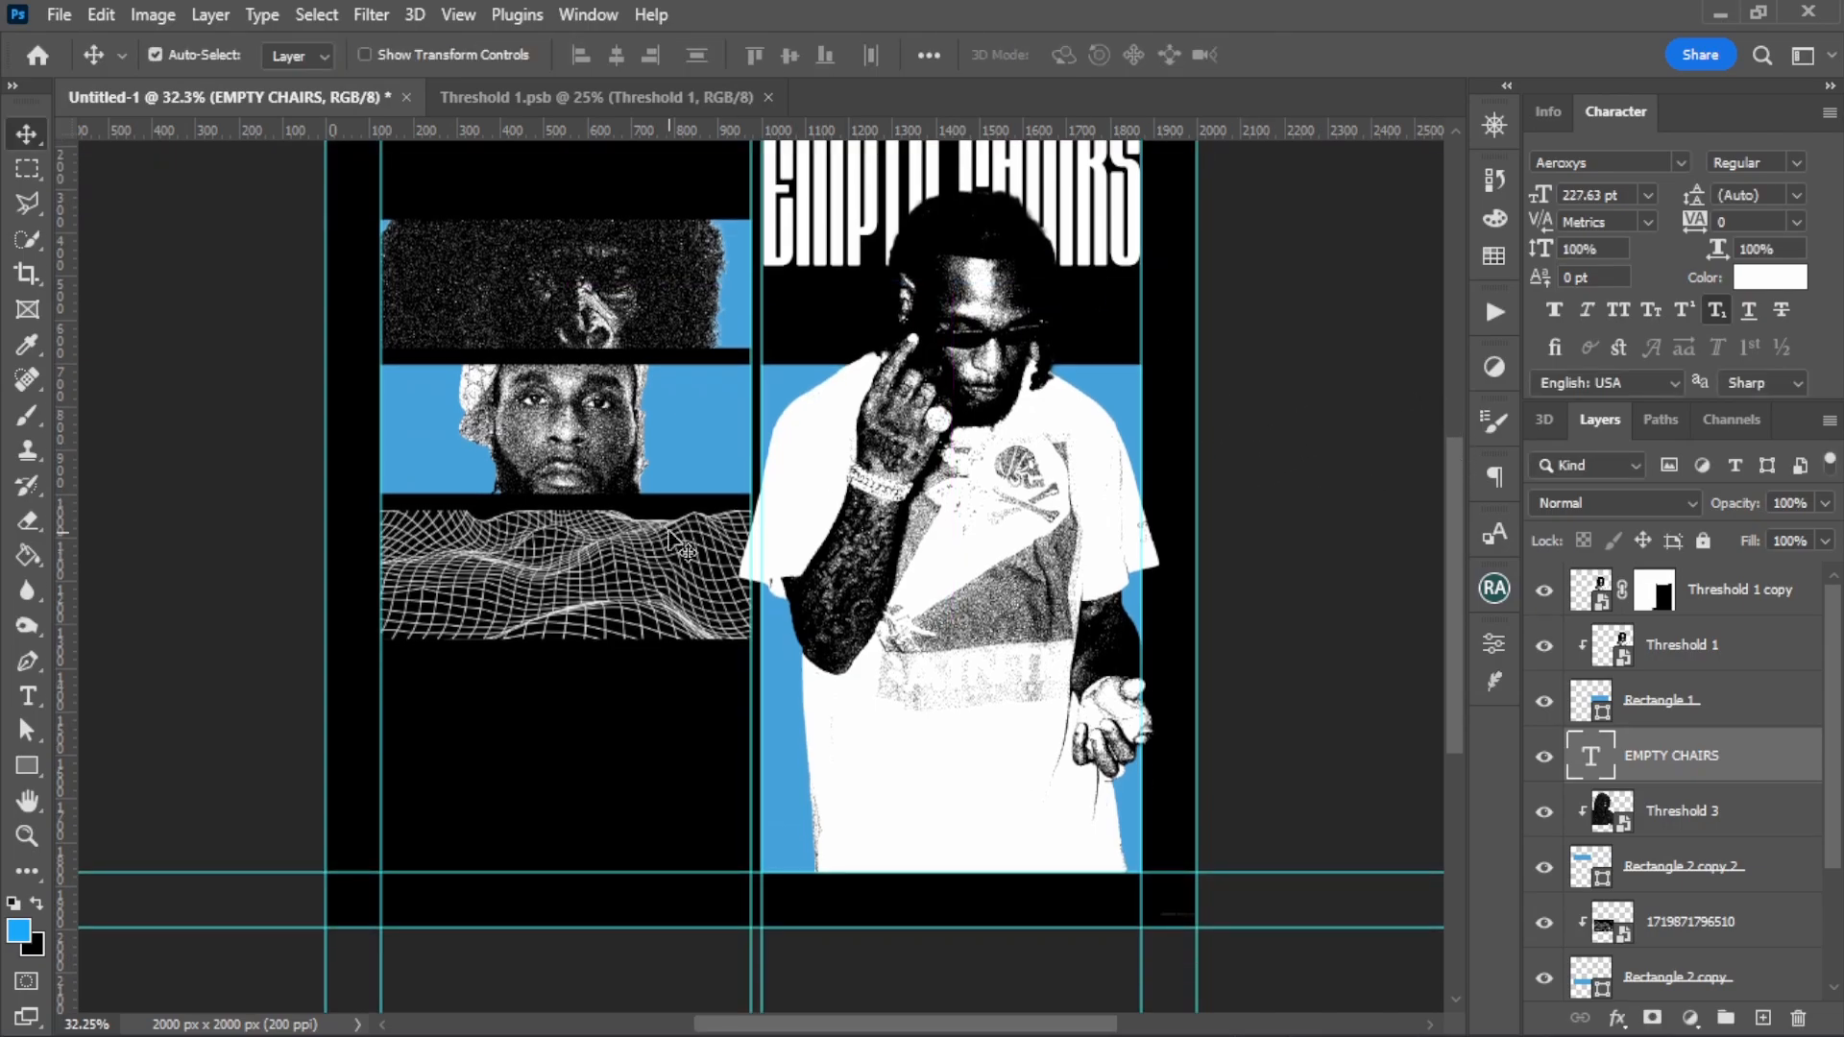
click(109, 606)
key(t)
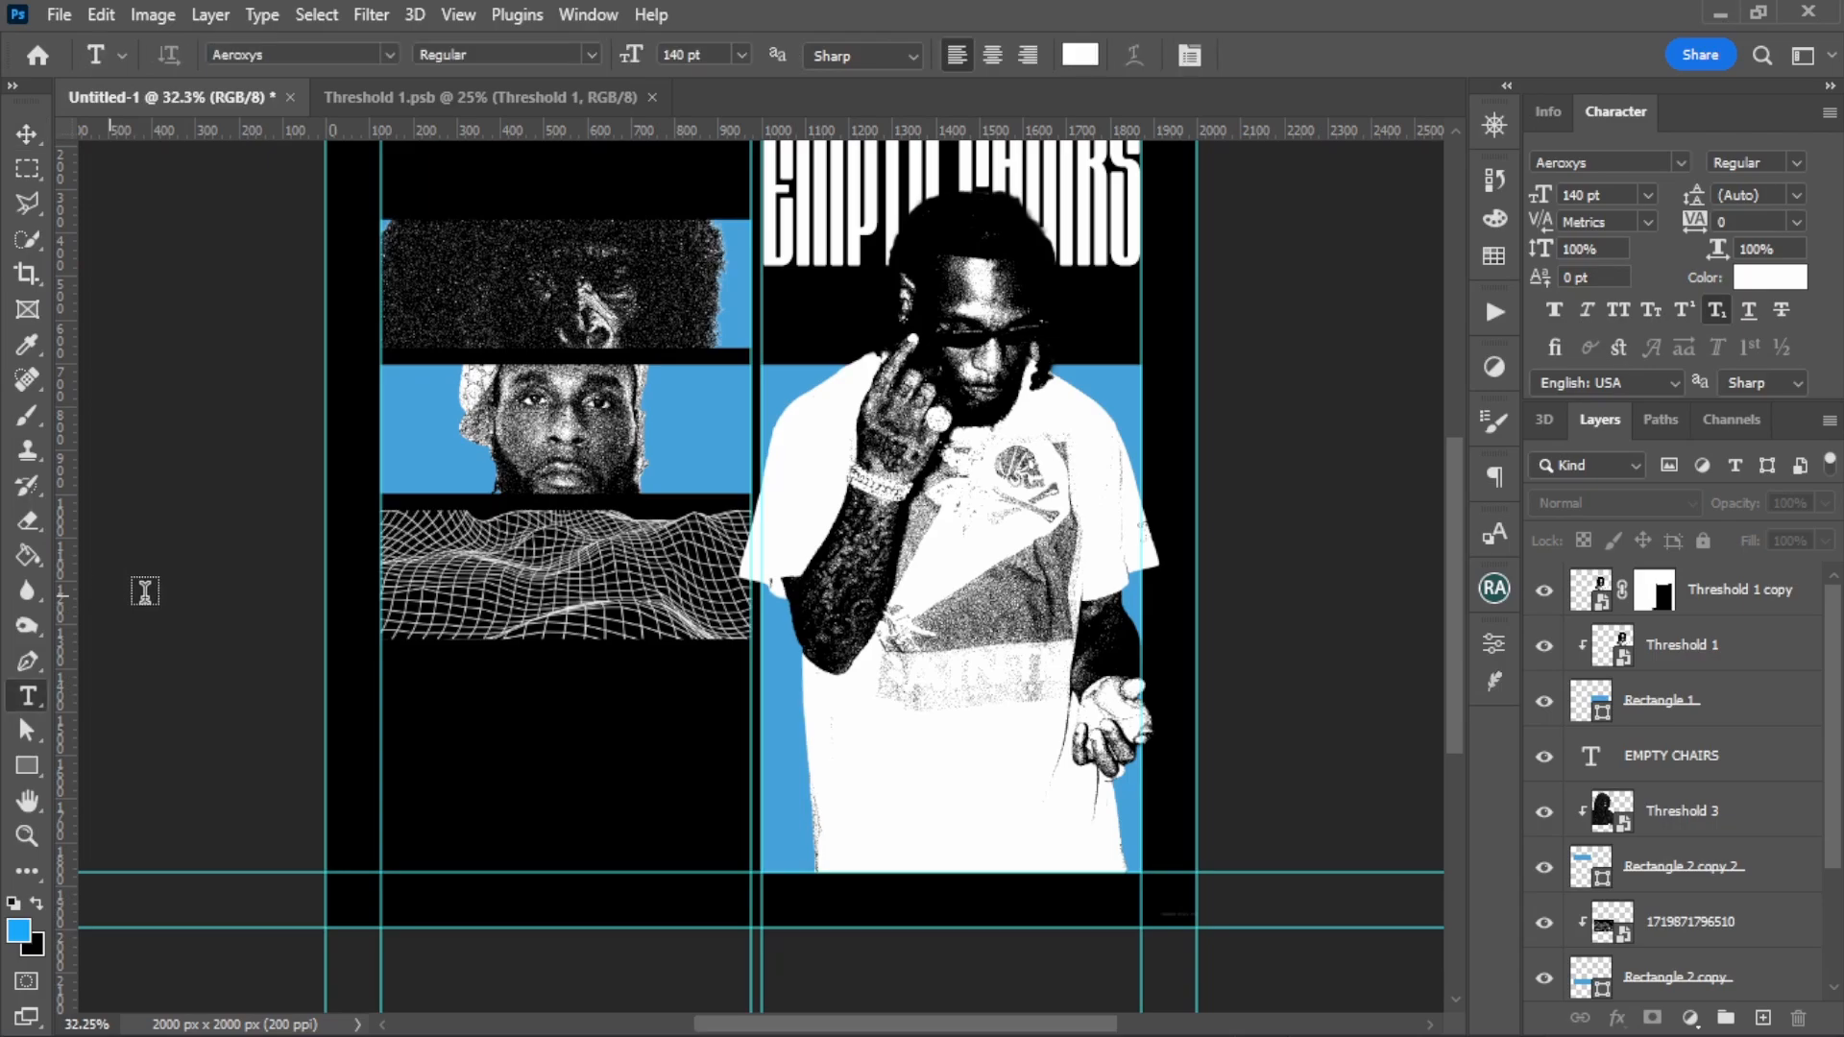
click(445, 687)
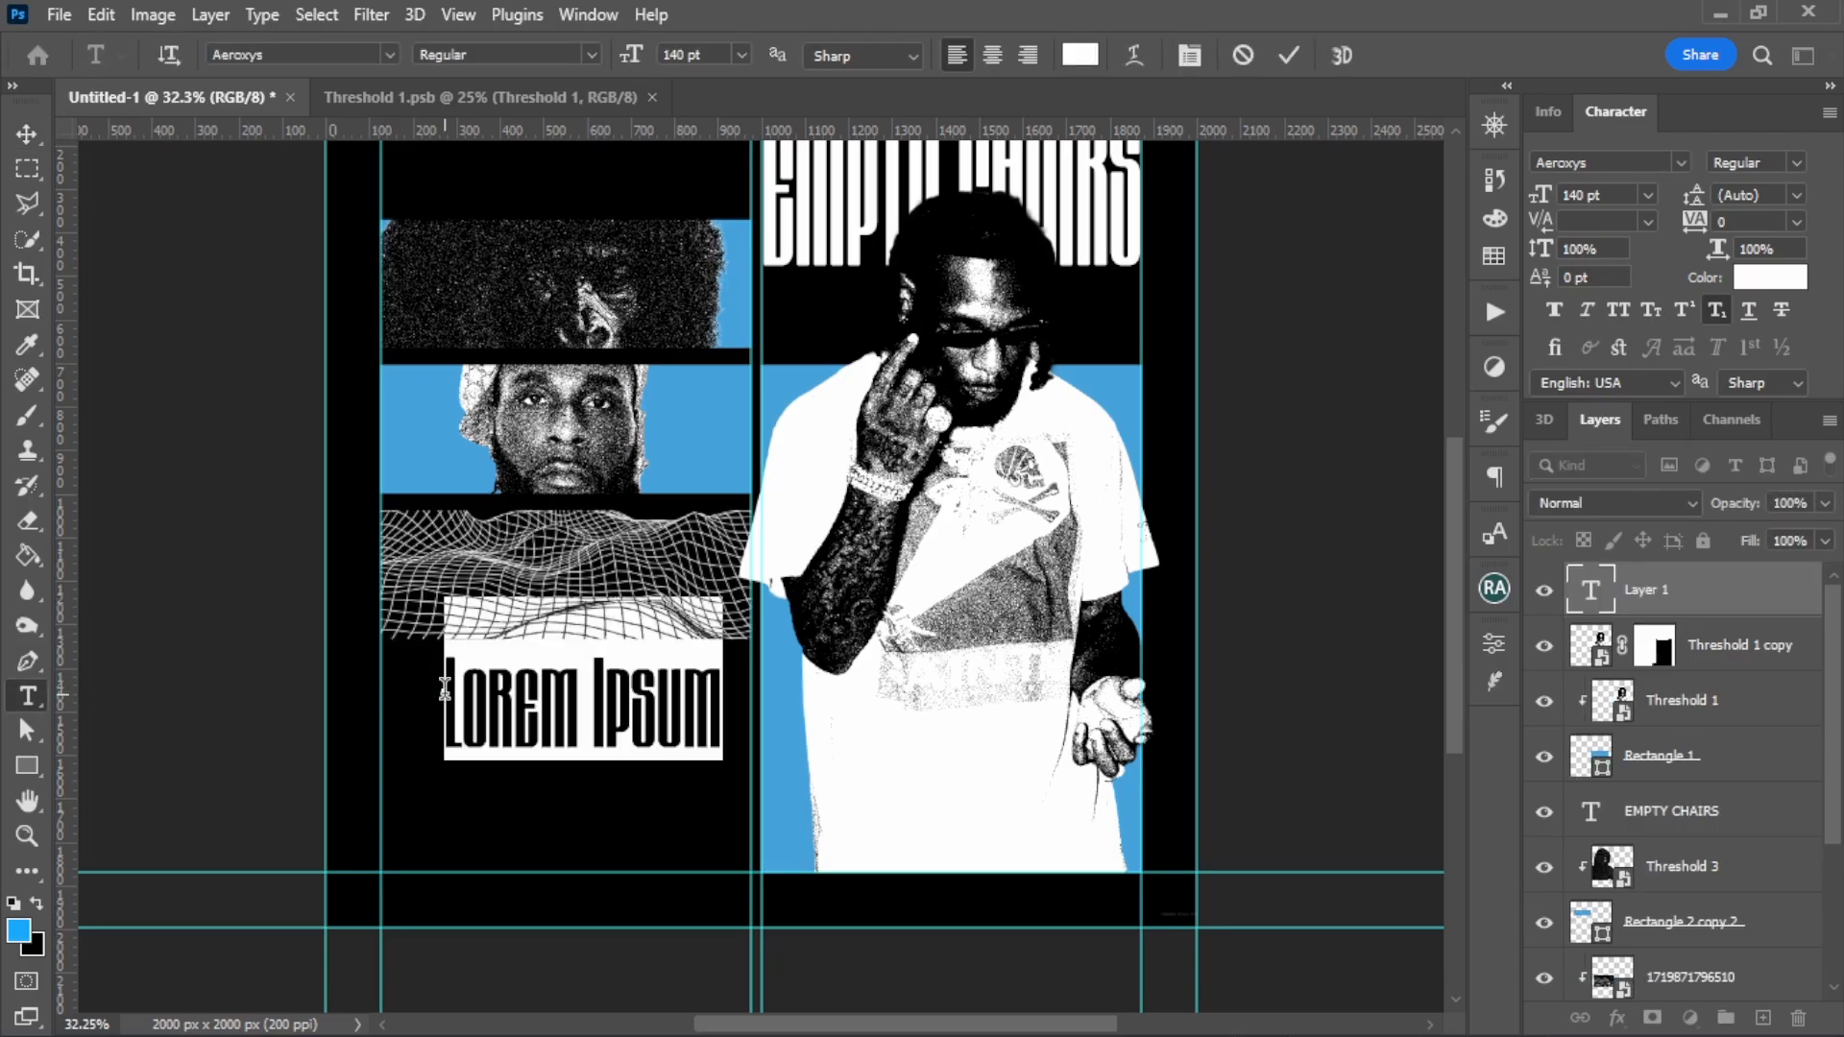
text(NO )
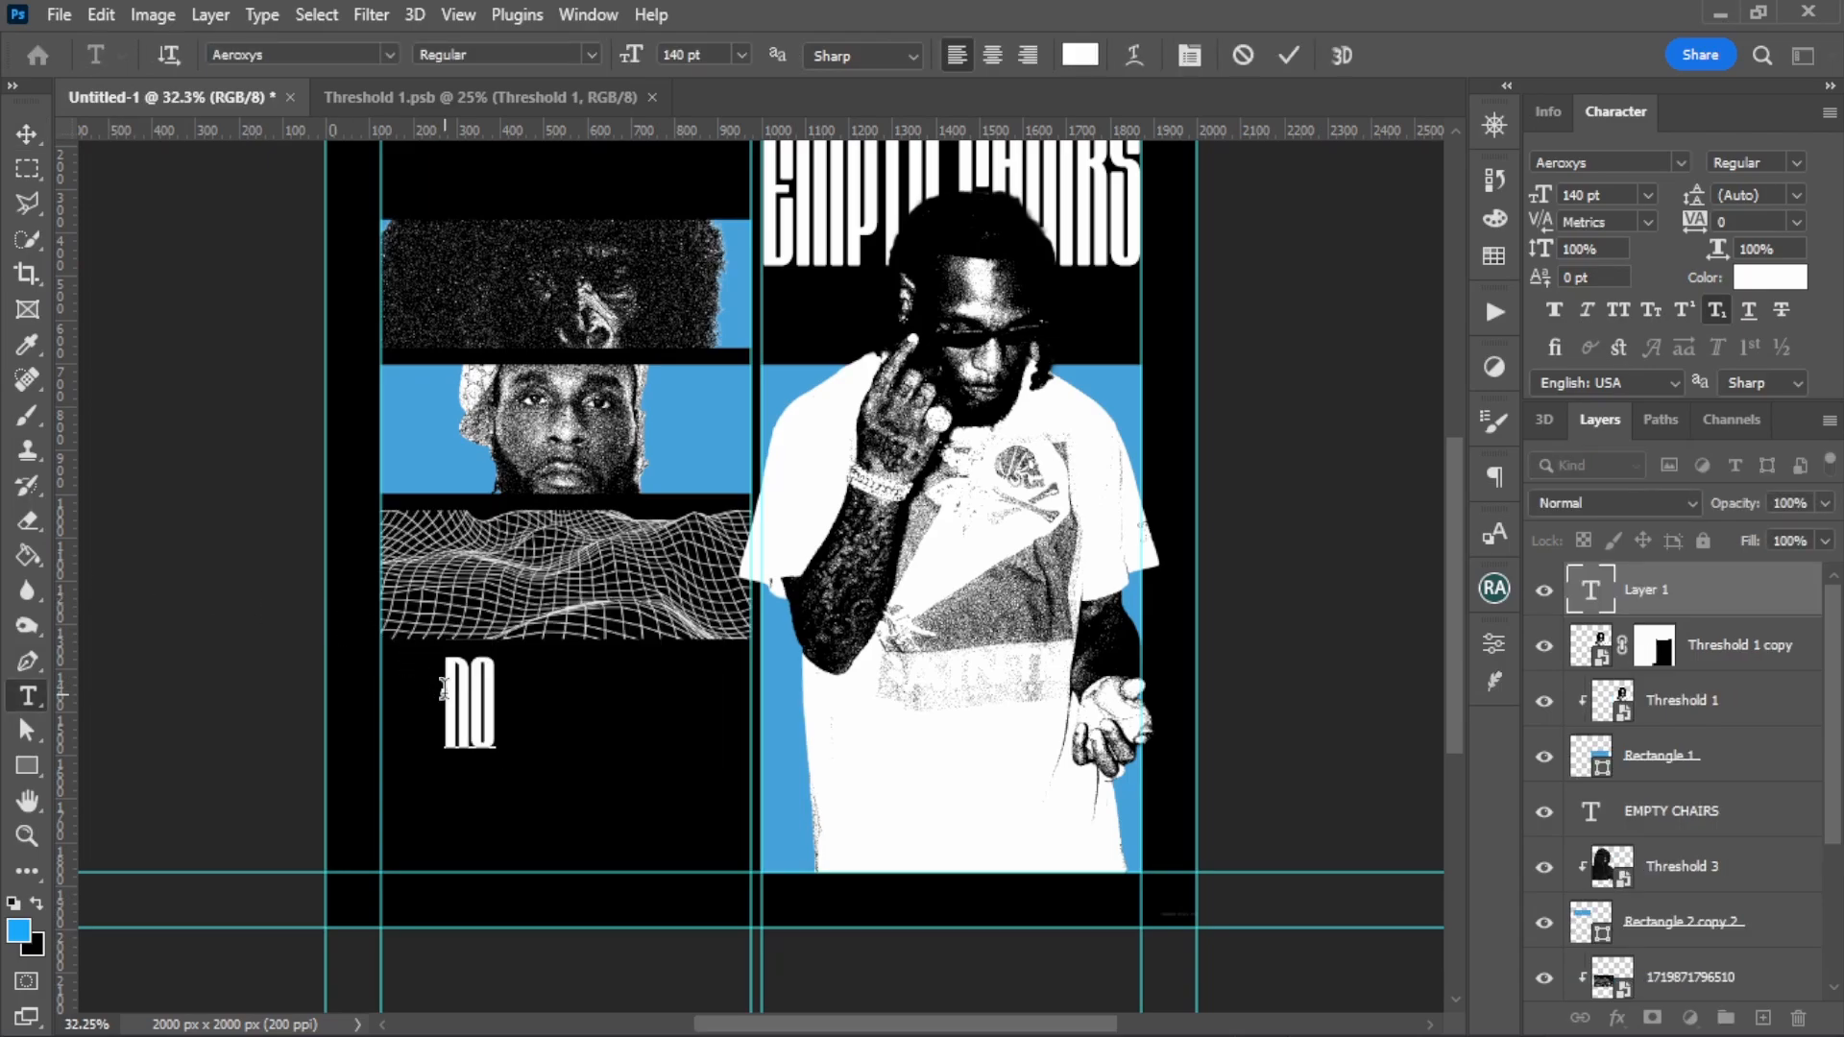
text(SIGN)
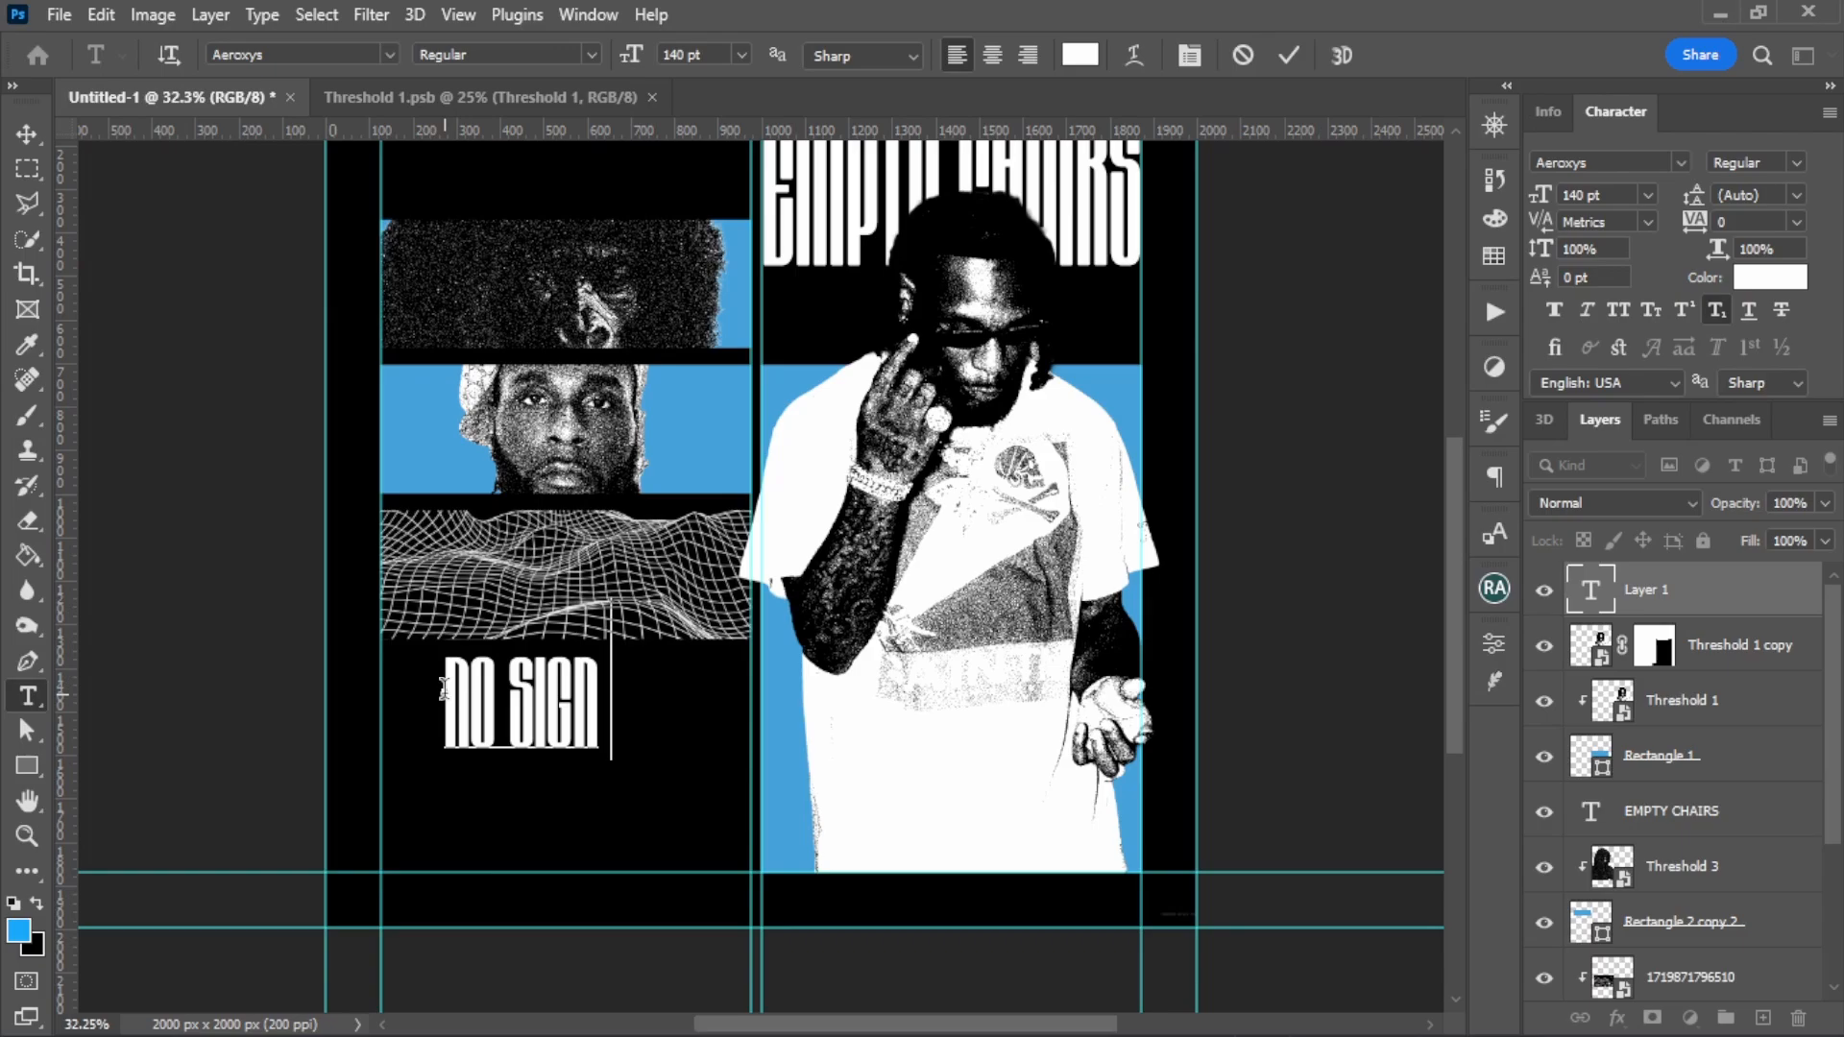
text( OF WI)
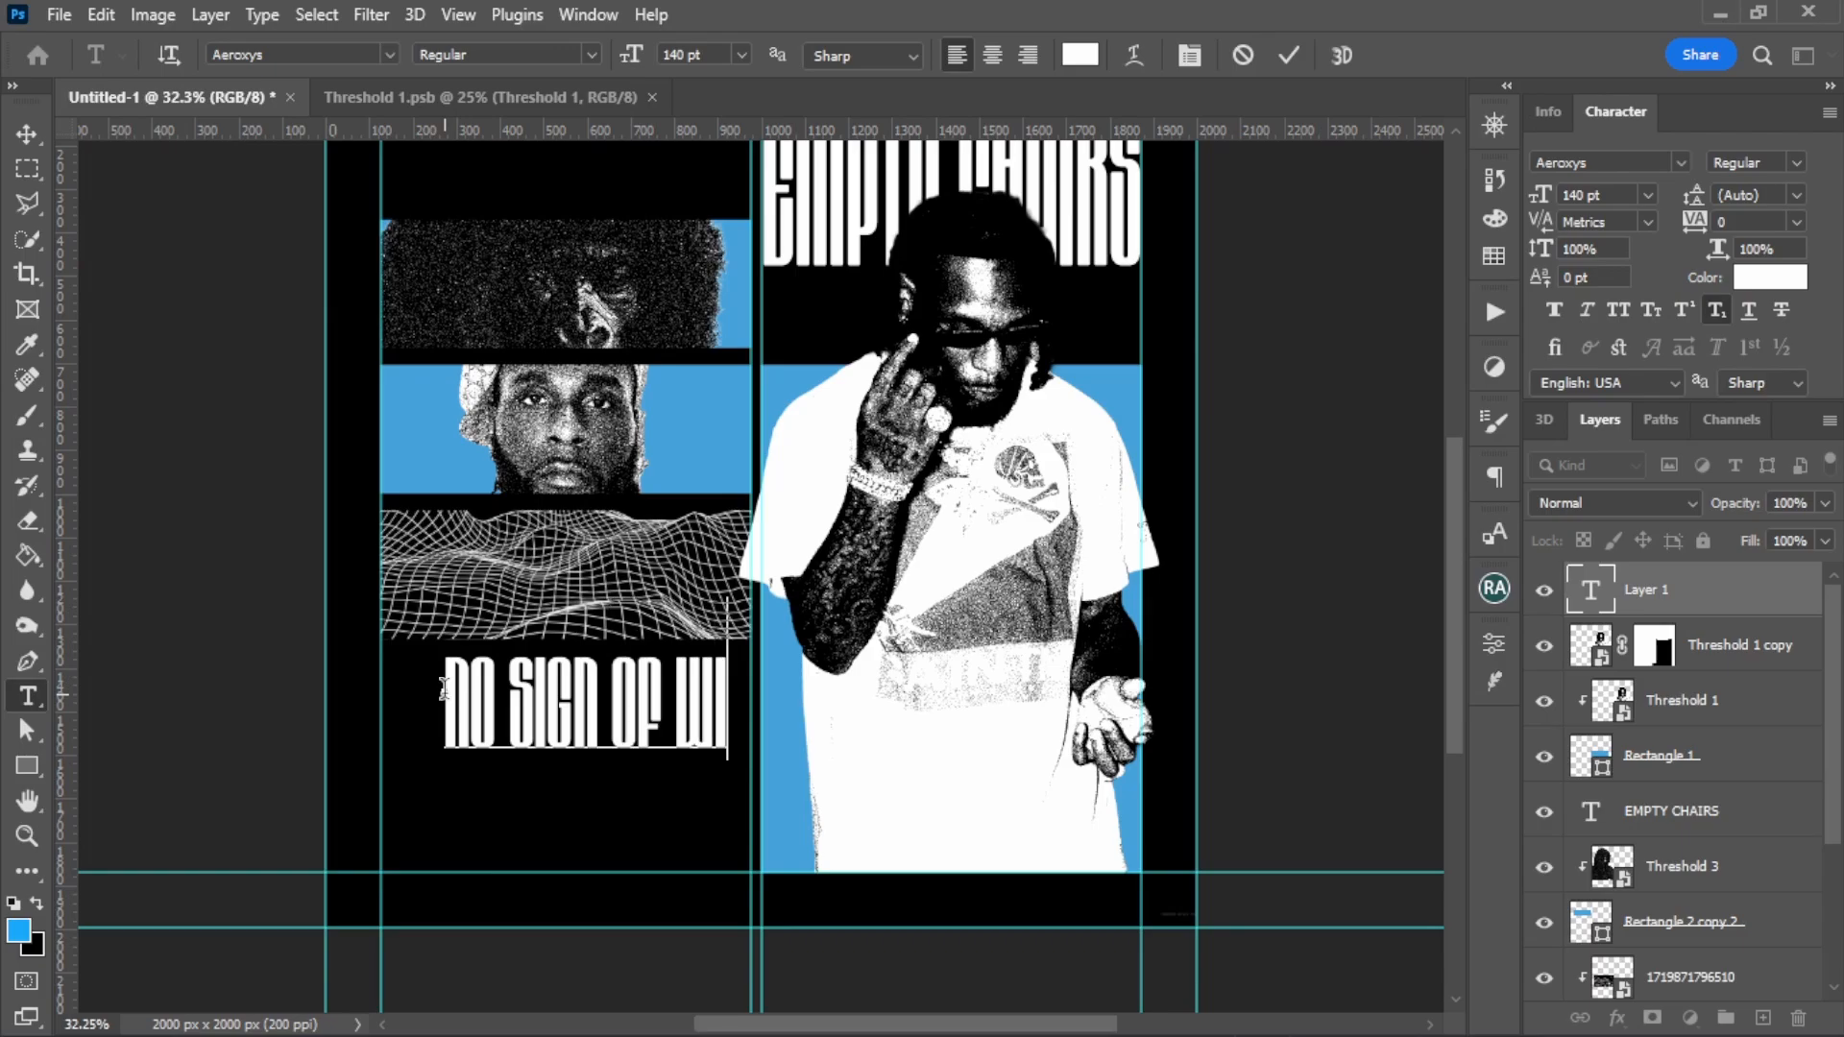
text(EAKNESS)
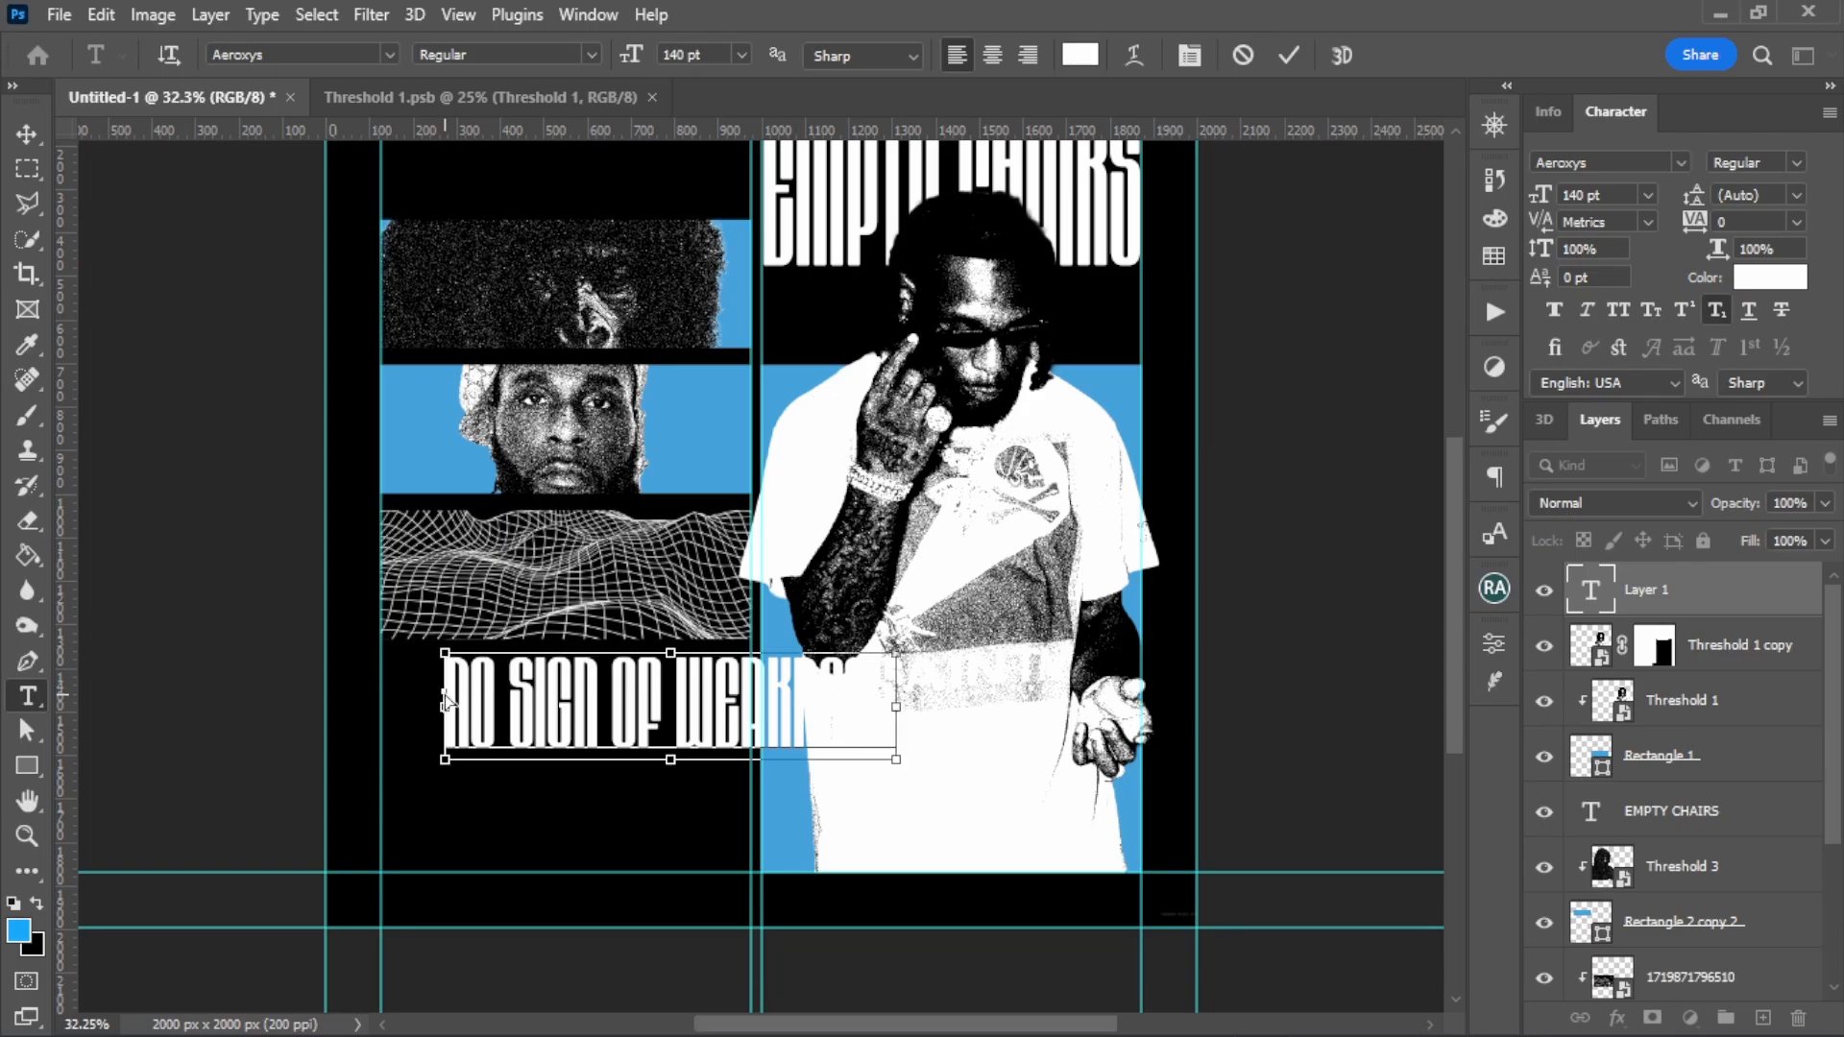
key(ctrl+Return)
Step: Set the NO SIGN OF WEAKNESS text to Montserrat Black at a size of 34 pt
click(1659, 158)
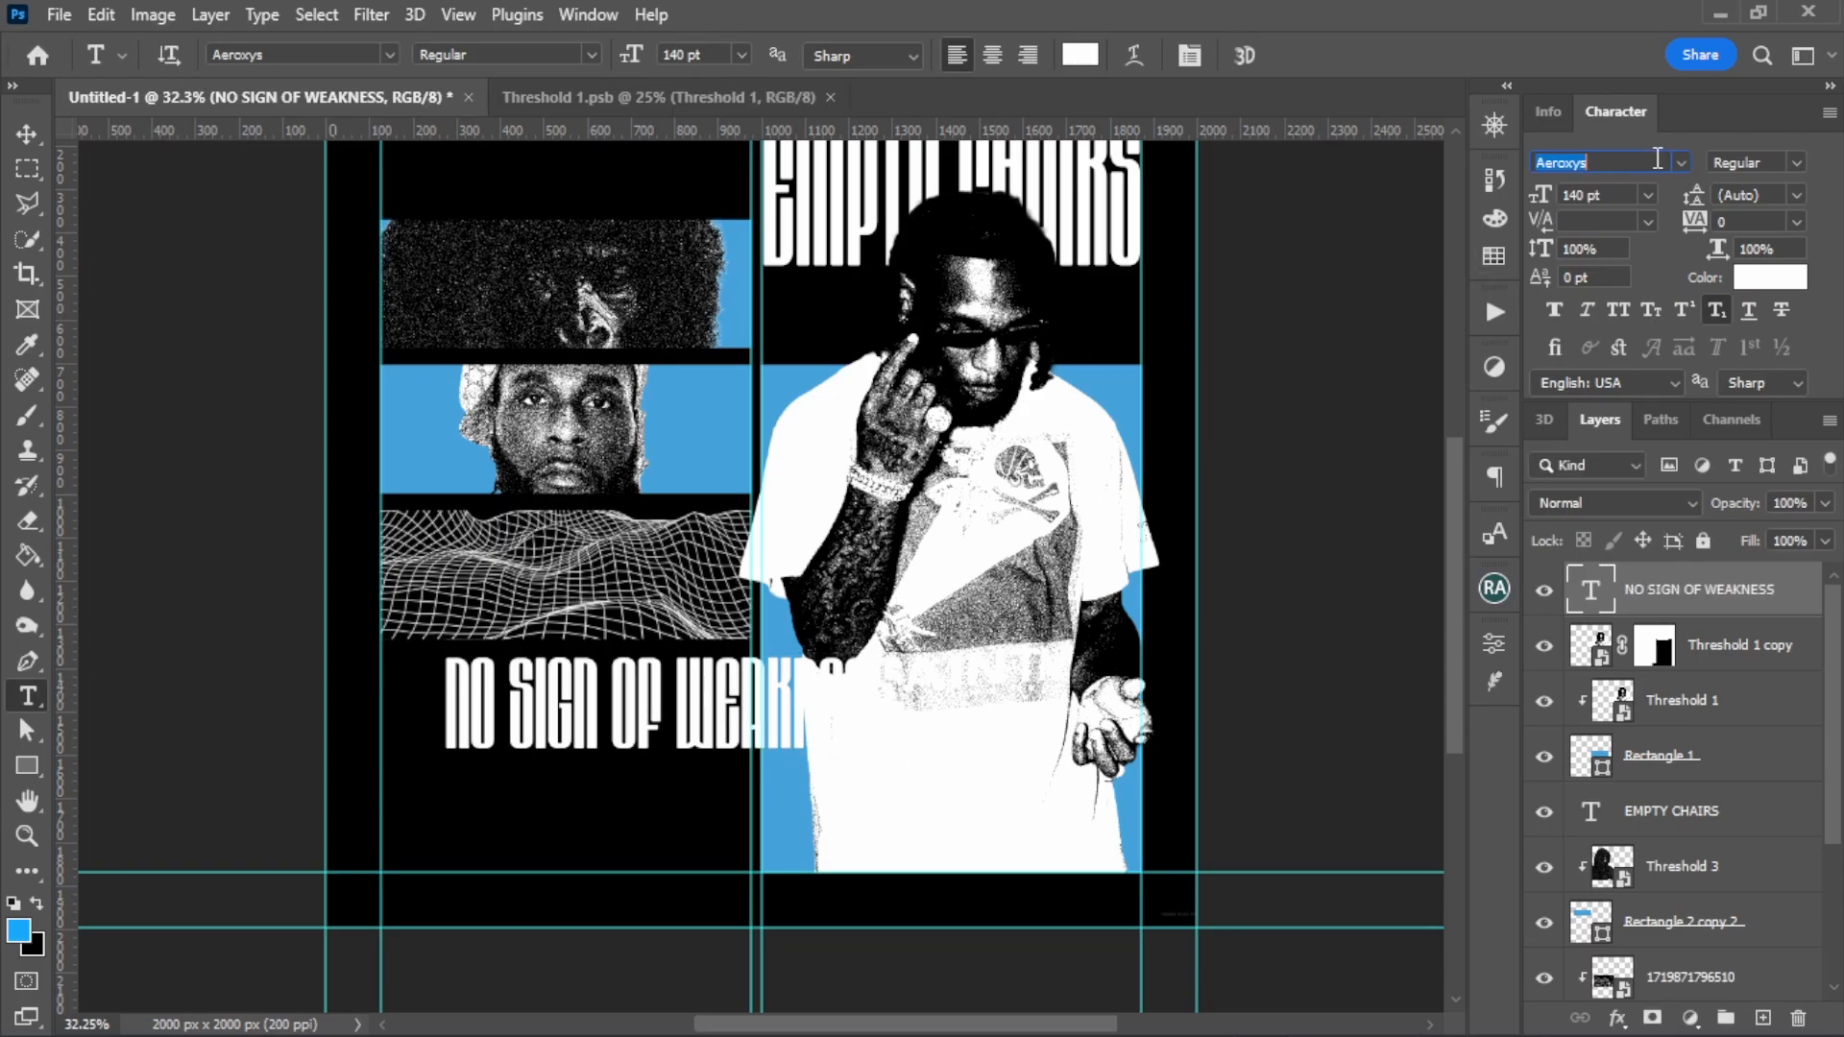
text(MONTSER)
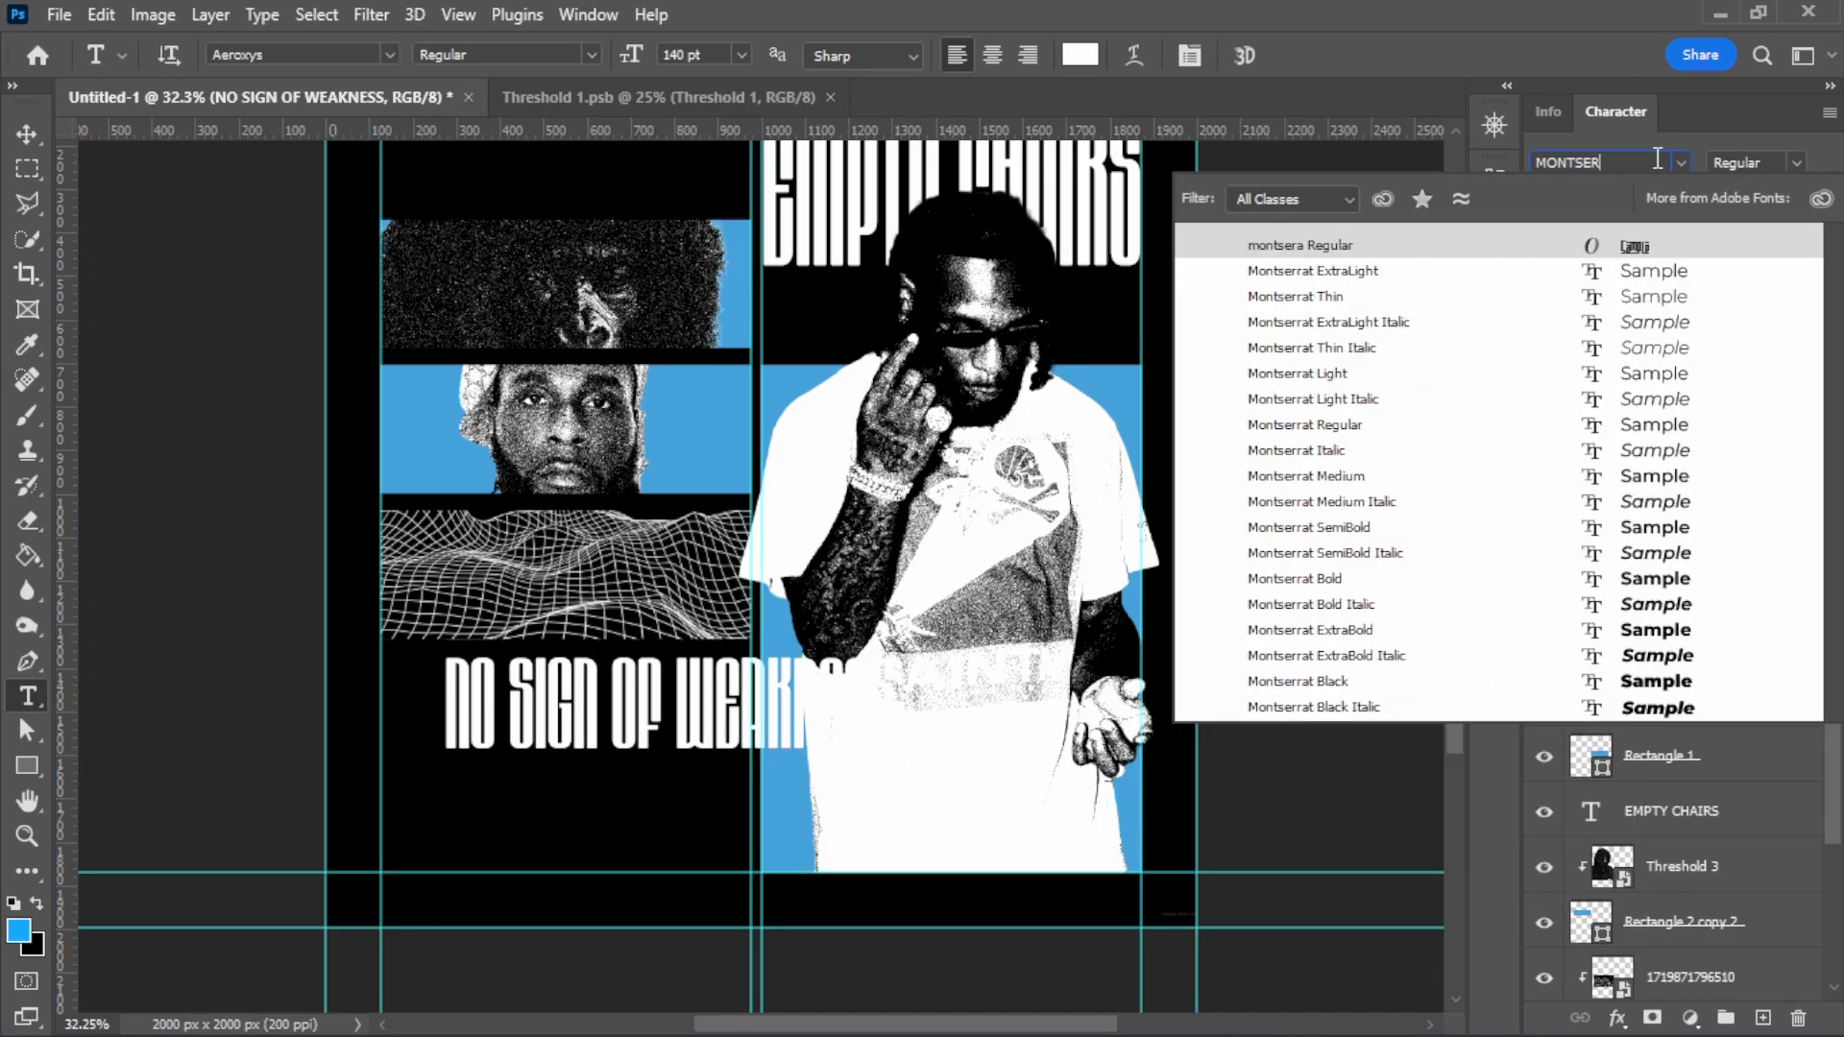
key(Return)
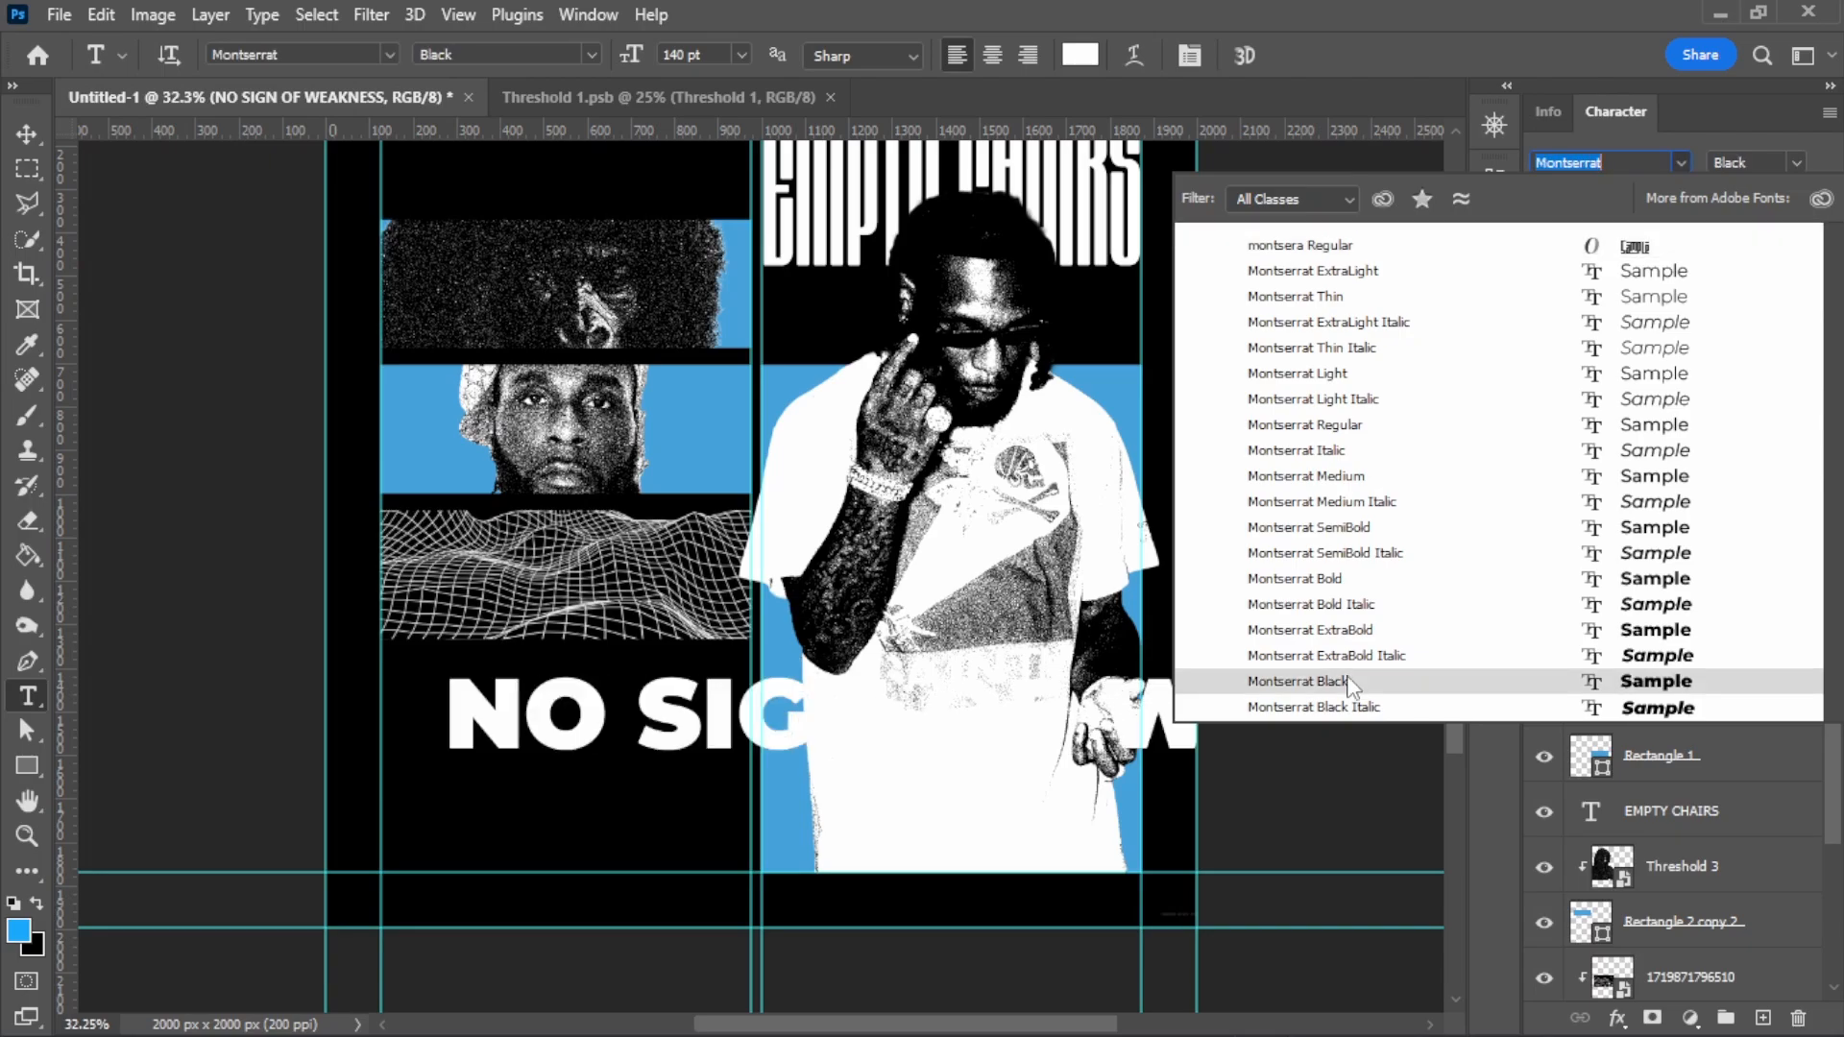
click(1352, 684)
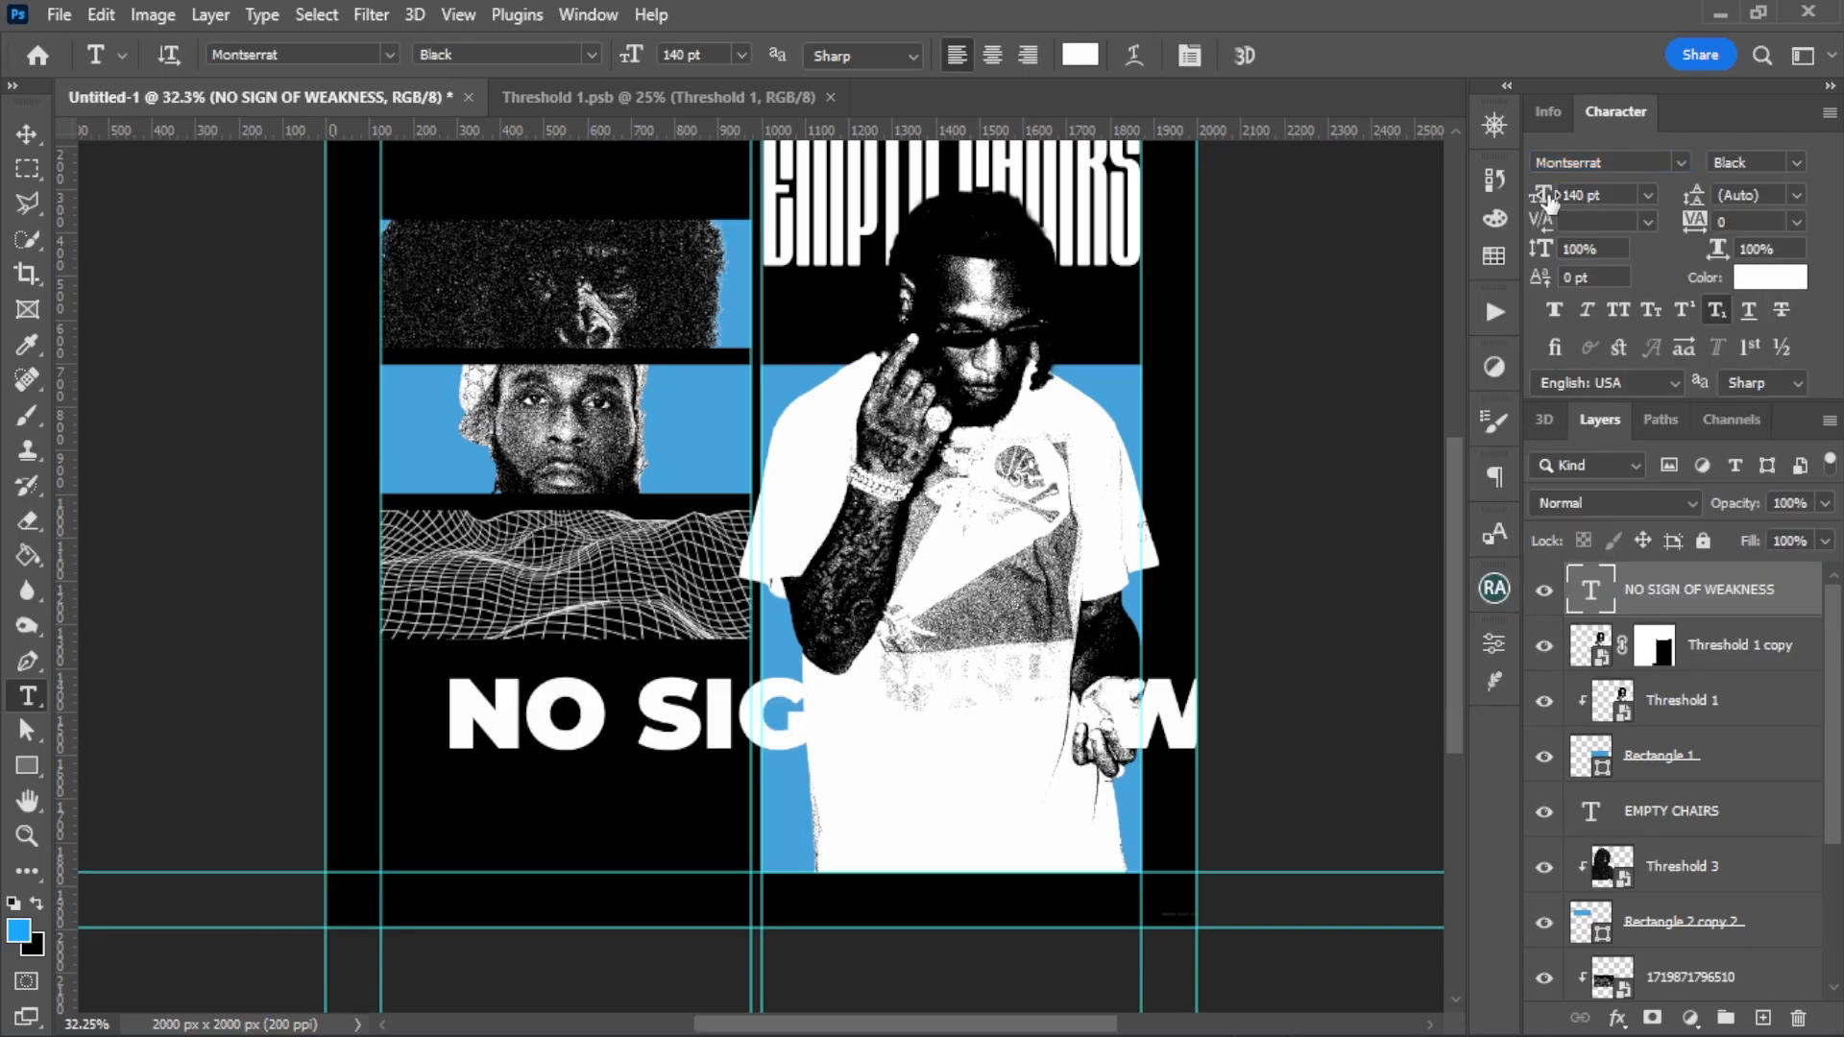
mouse_move(1549, 197)
mouse_down()
mouse_move(1469, 198)
mouse_move(1549, 200)
mouse_move(1490, 195)
mouse_move(1529, 198)
mouse_up()
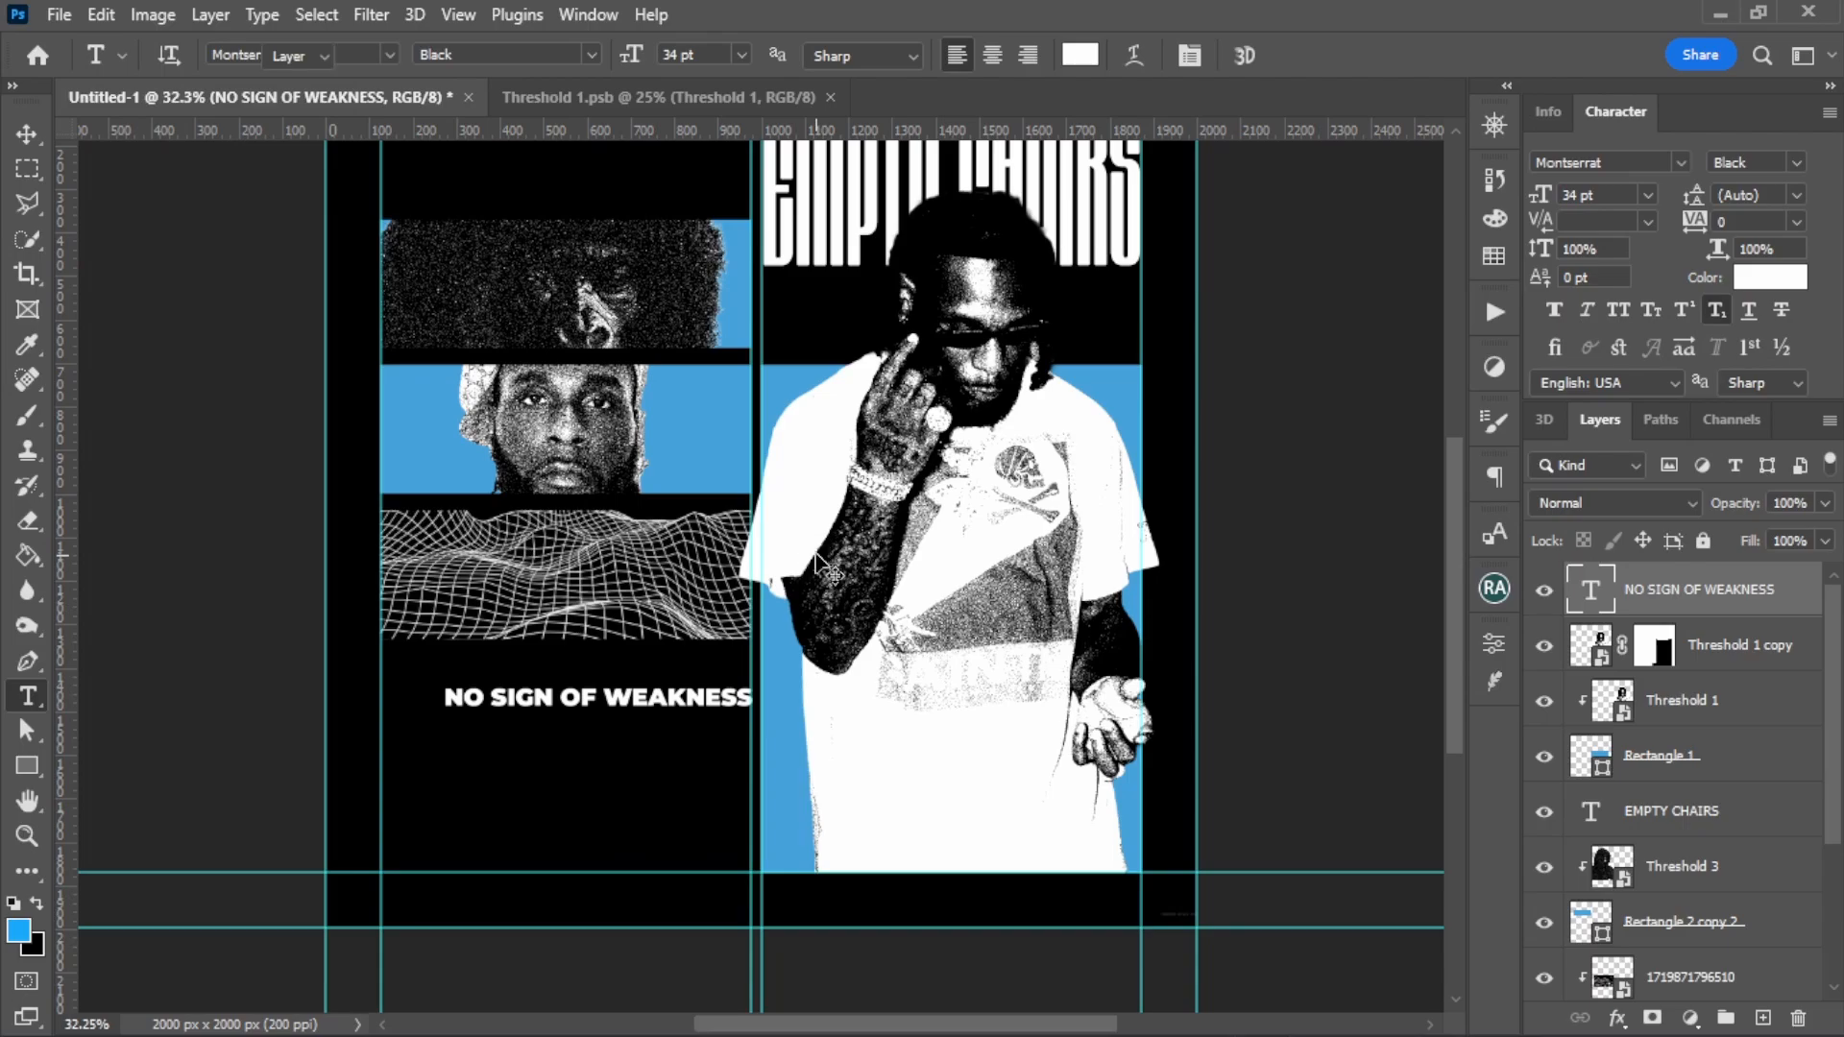
Step: Move the NO SIGN OF WEAKNESS text directly beneath the wireframe image and set its size to 37 pt
key(v)
drag(634, 684, 595, 644)
key(ctrl)
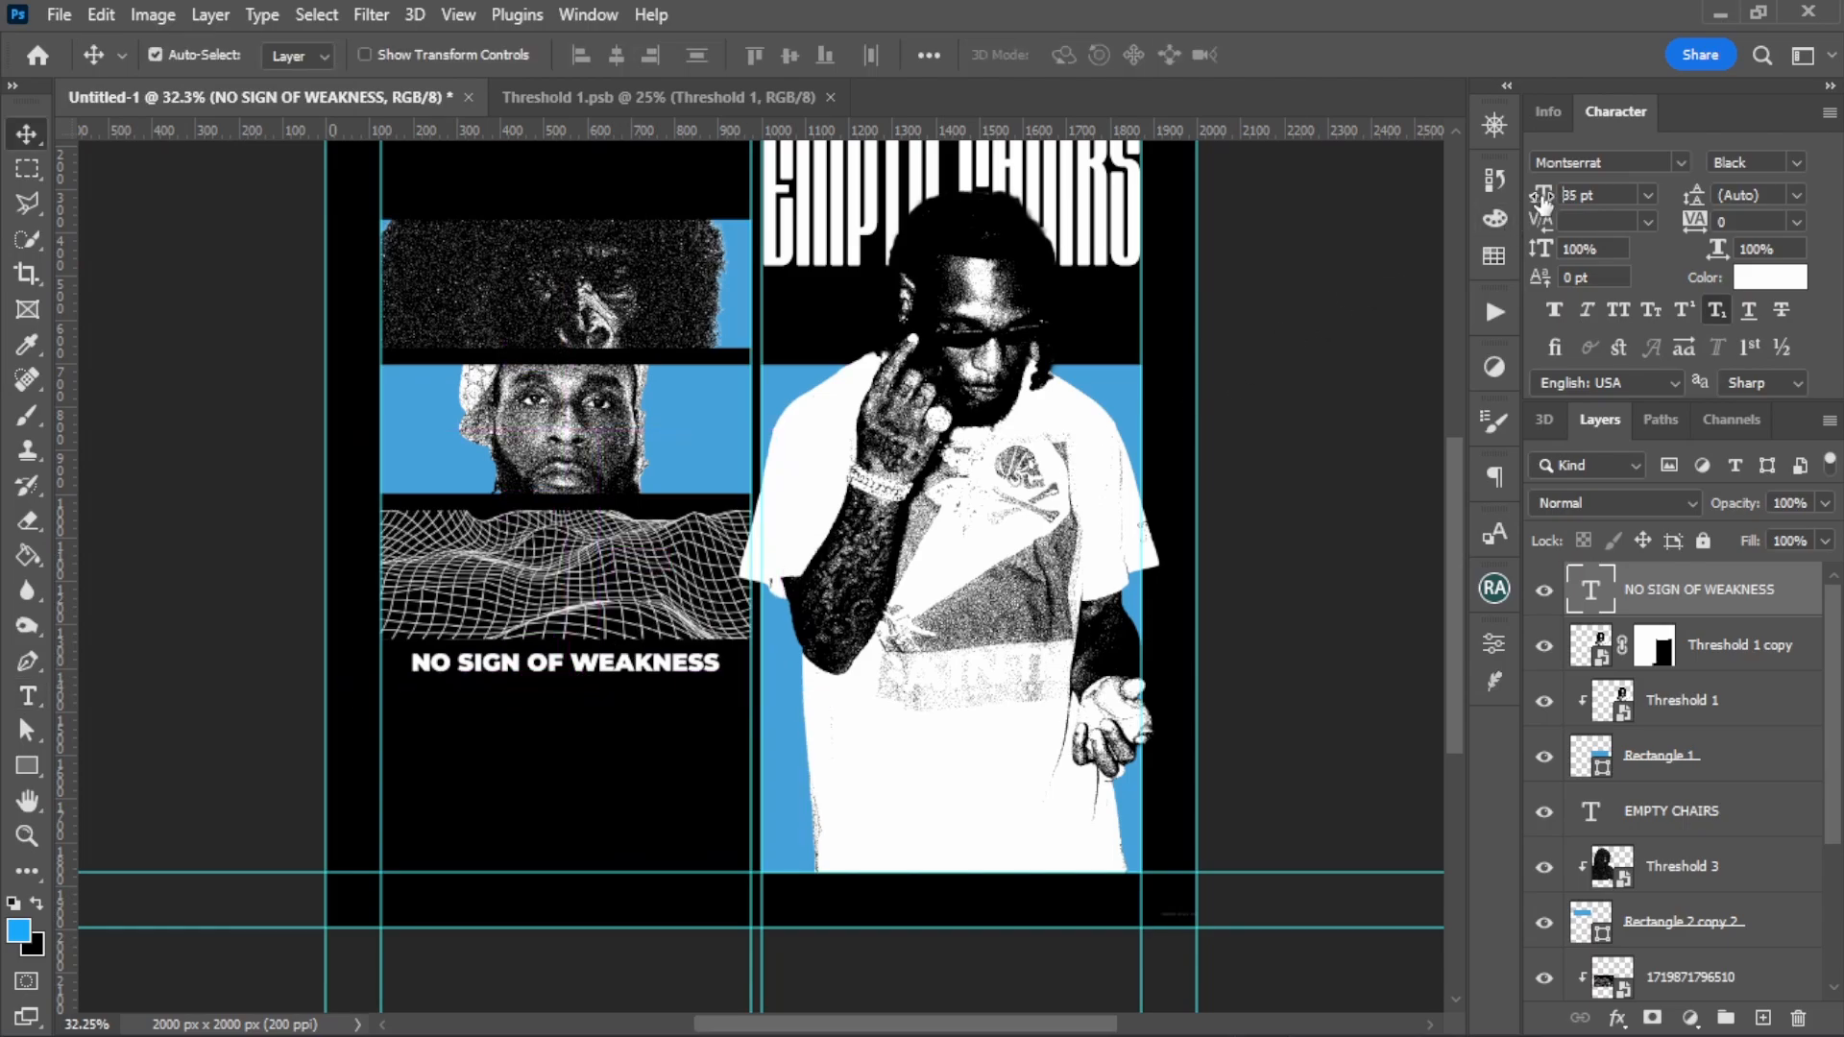
drag(1543, 199, 1546, 199)
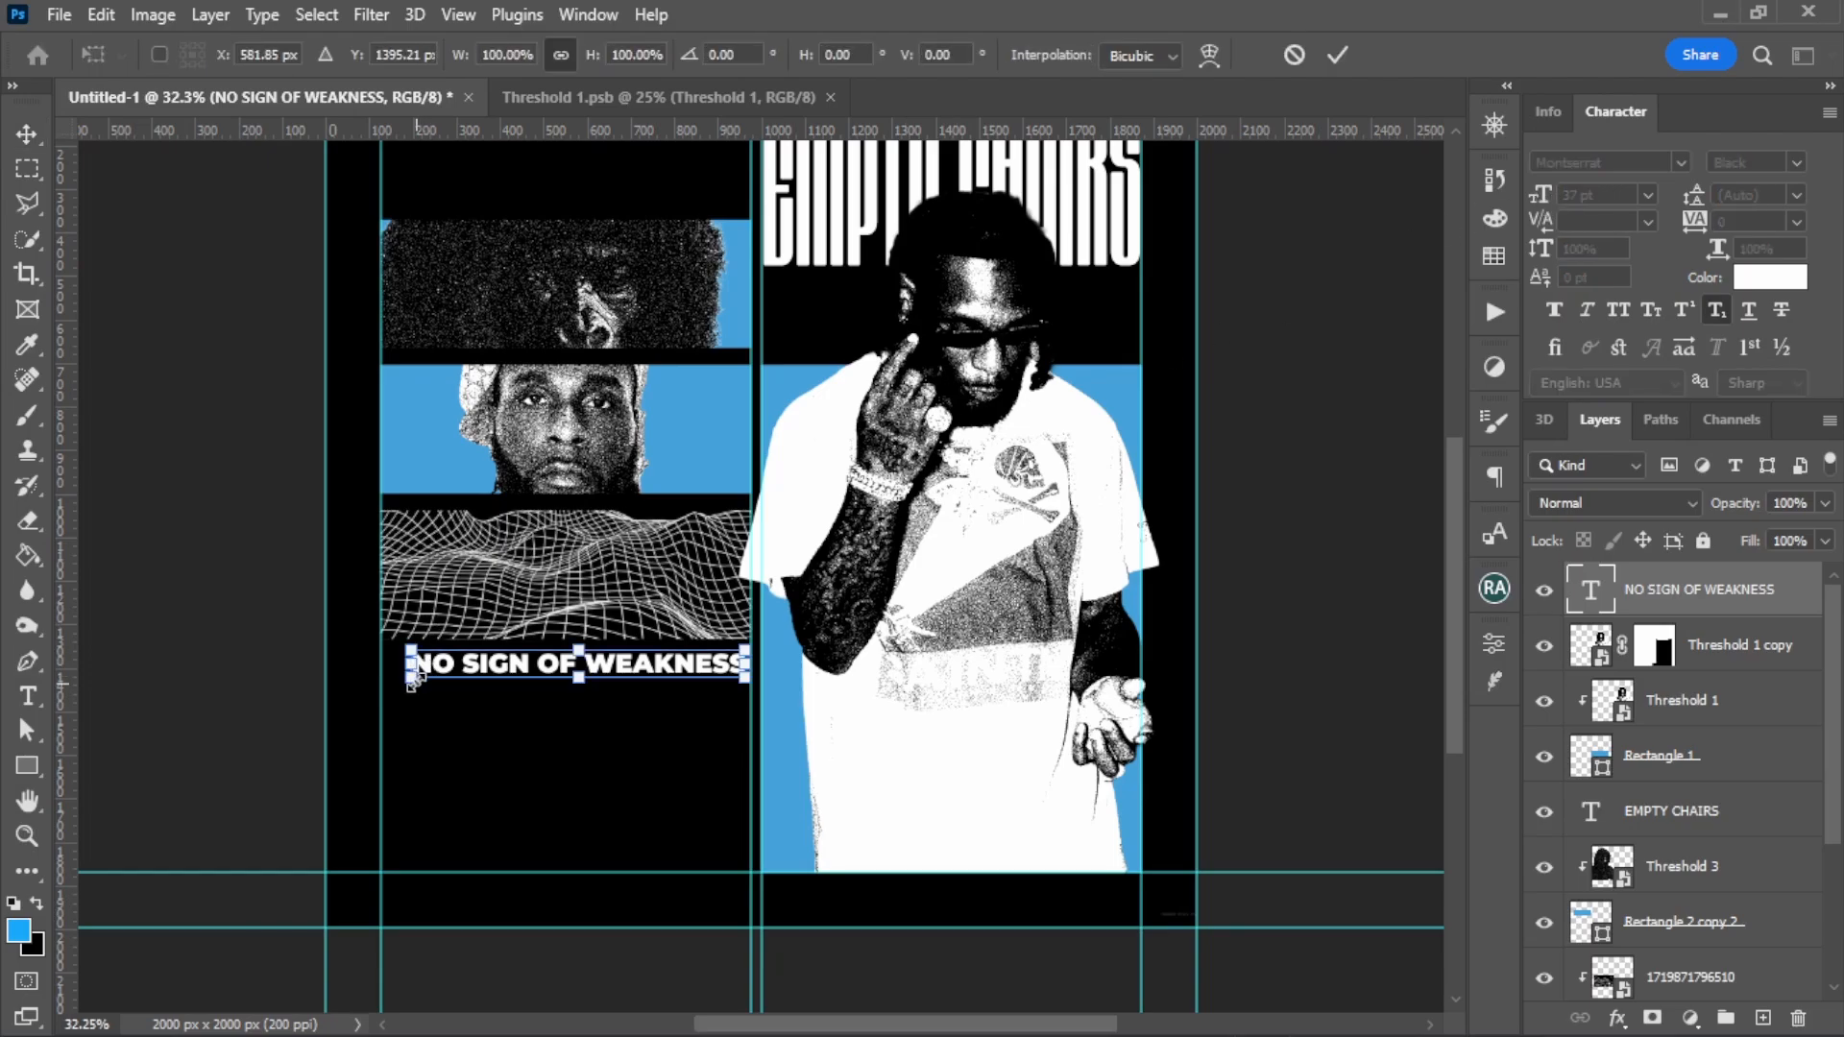
Step: Scale the NO SIGN OF WEAKNESS text proportionally to 110.64% so it spans the guides at both sides of the wireframe image
drag(414, 680, 382, 680)
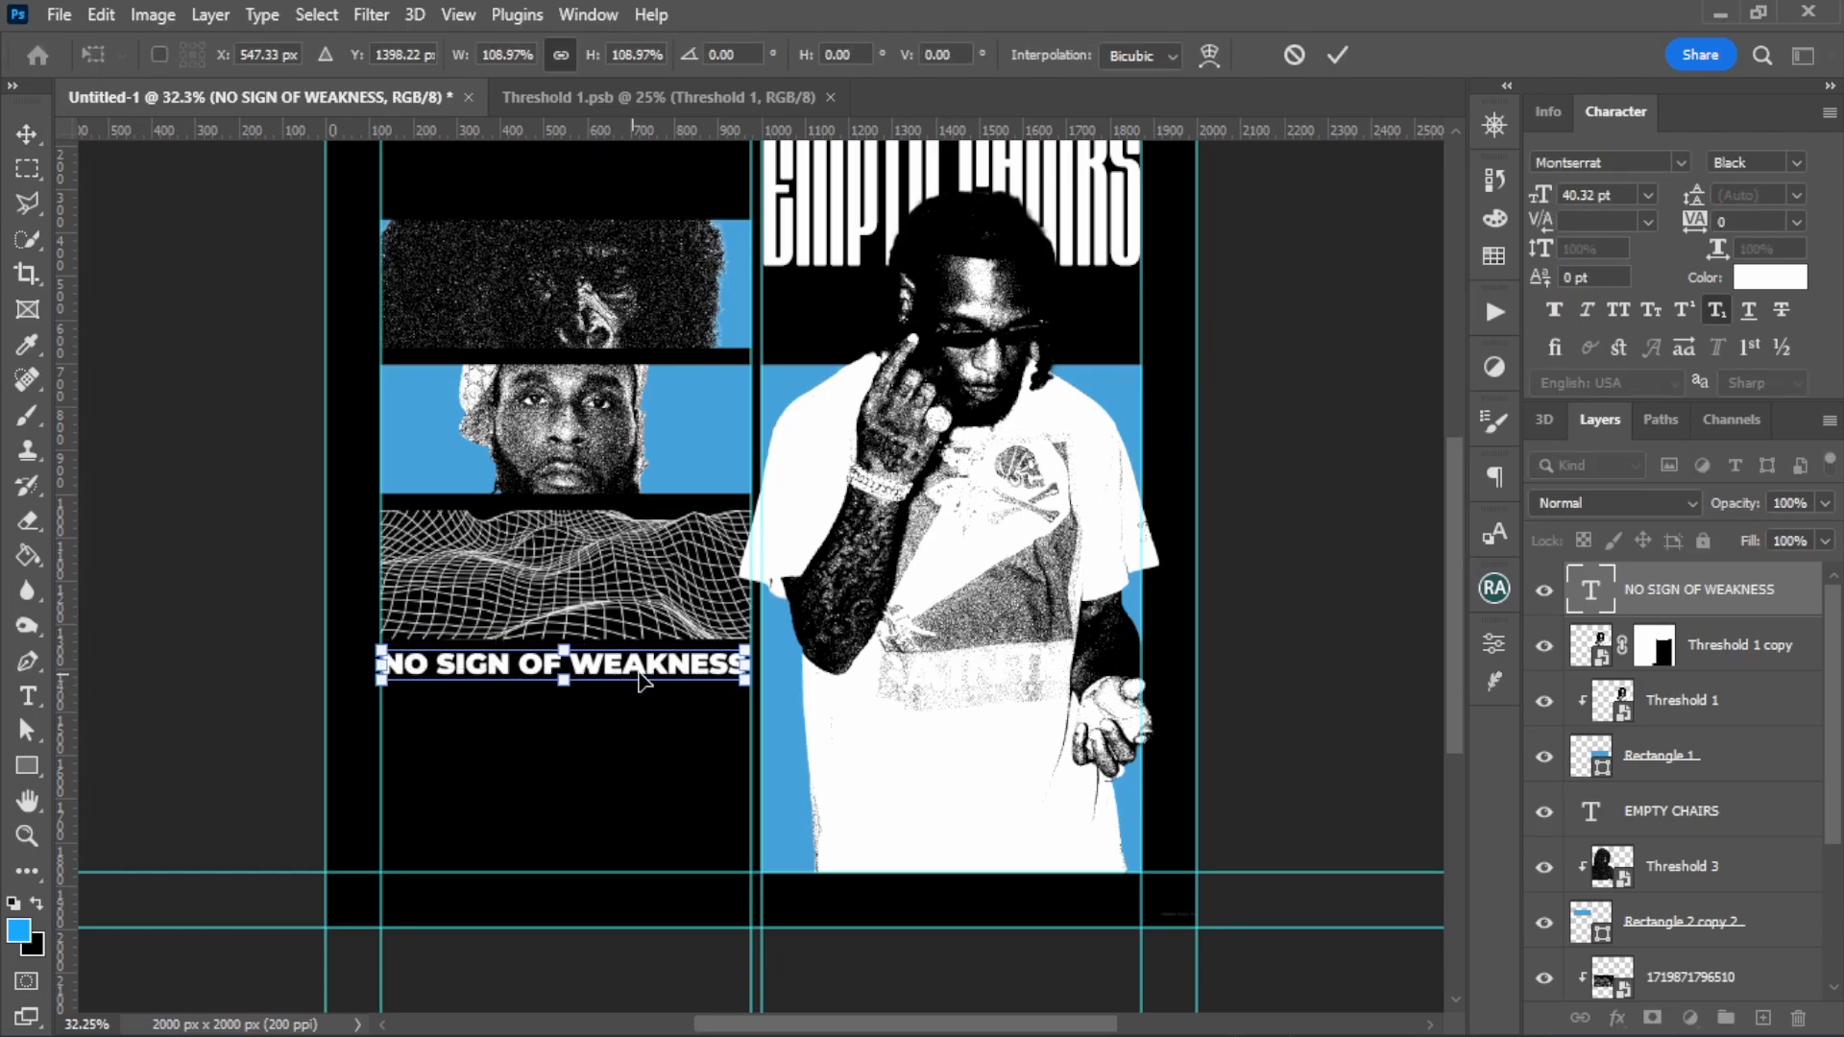
drag(751, 679, 752, 682)
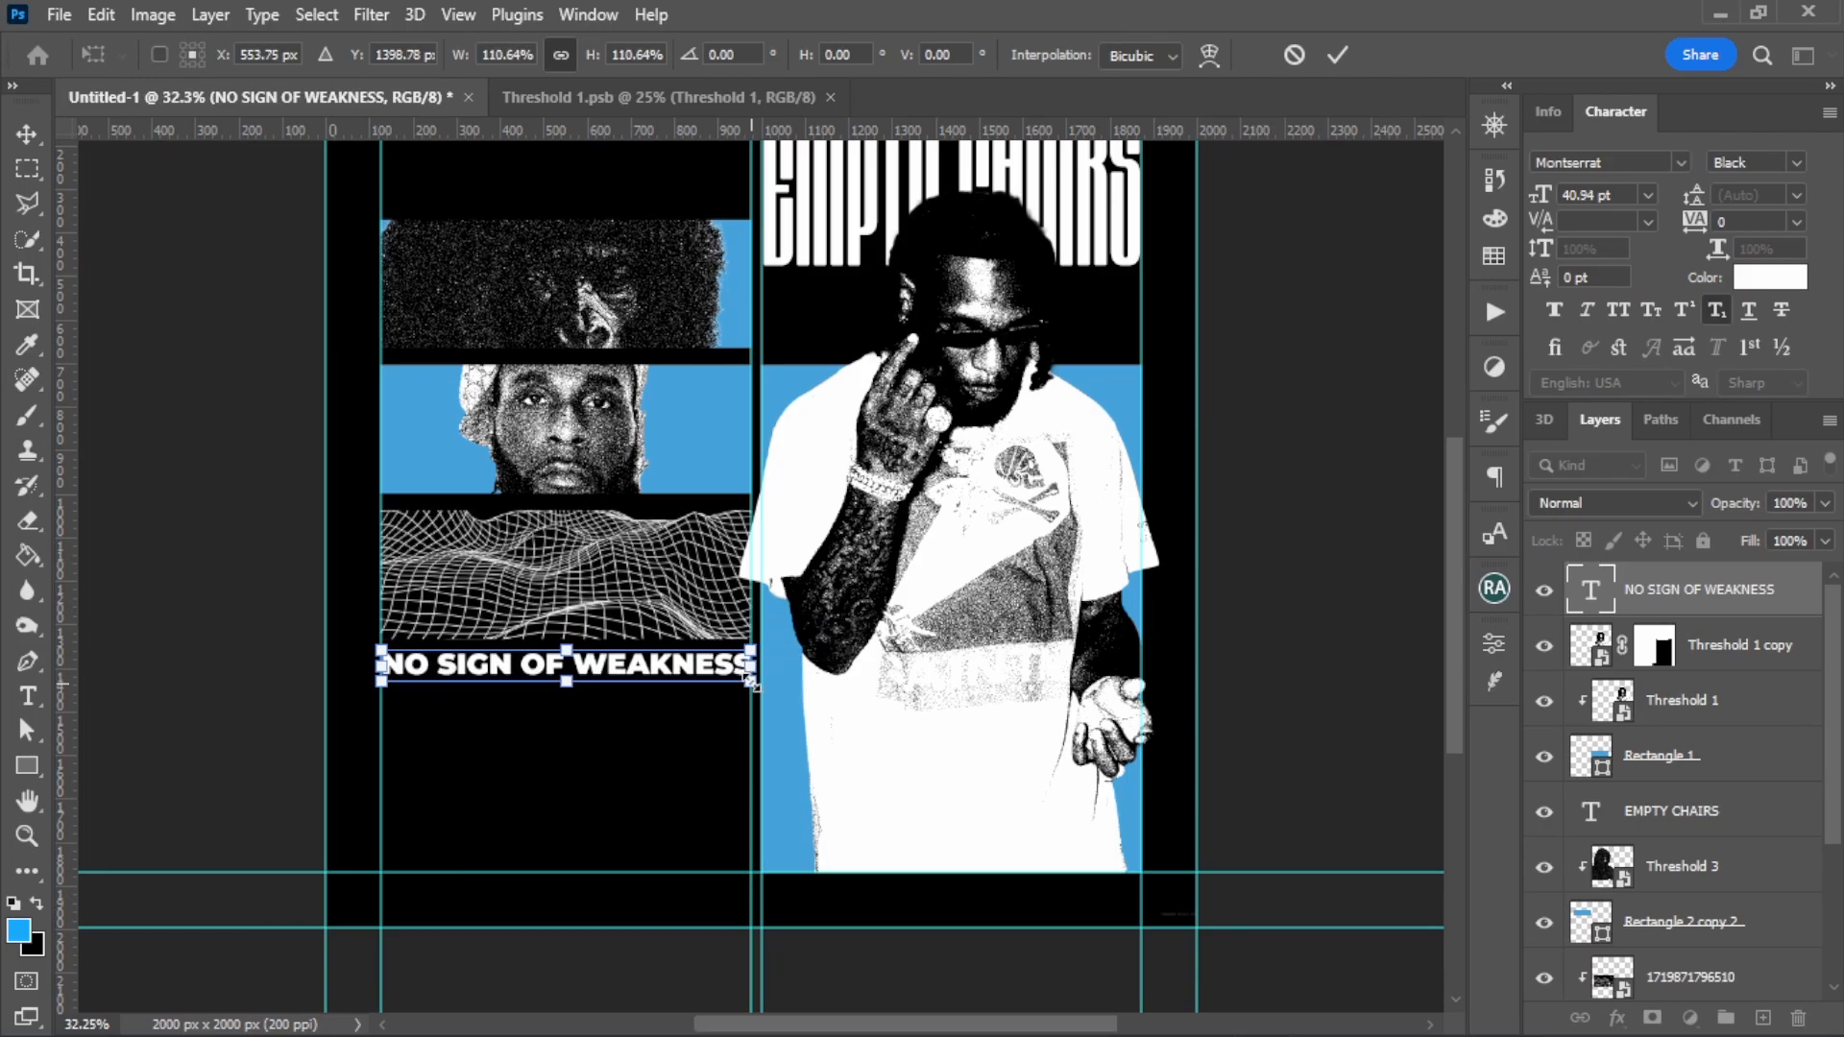
key(Return)
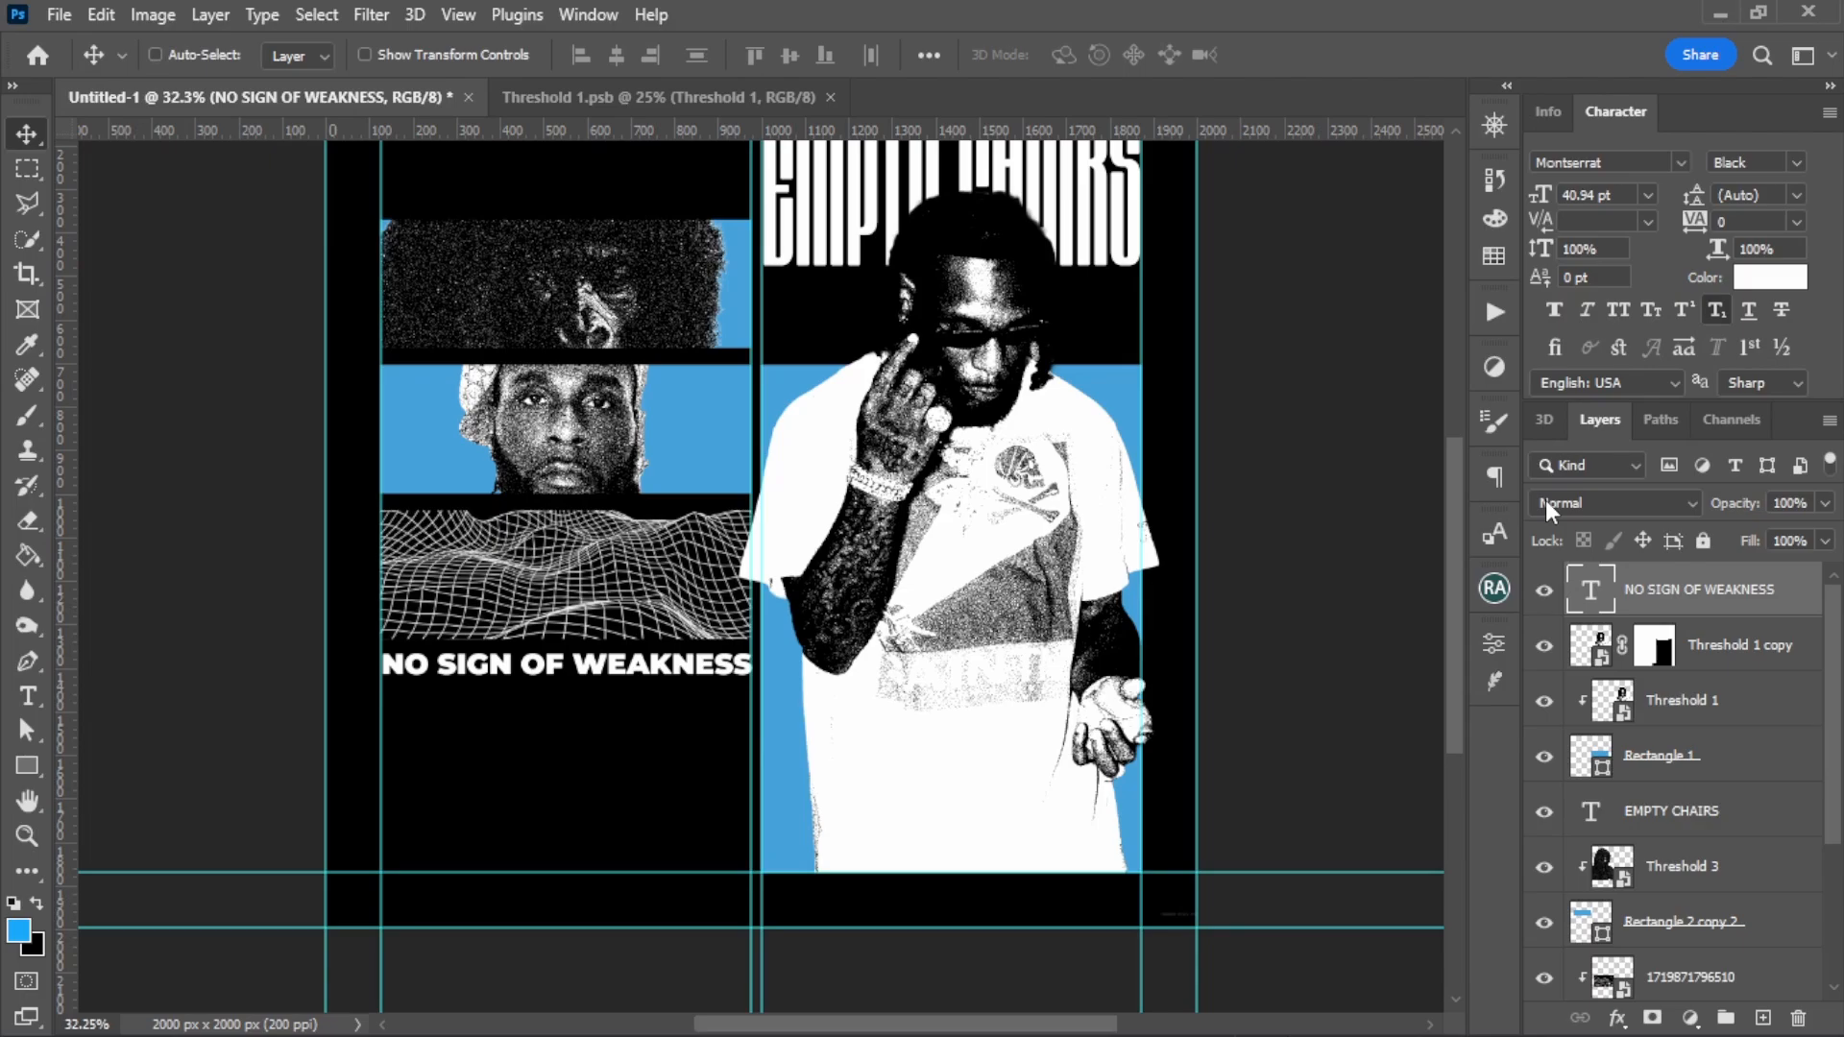
Step: Duplicate the NO SIGN OF WEAKNESS text twice and shift the original and first copy down together to form a second row
key(ctrl+j)
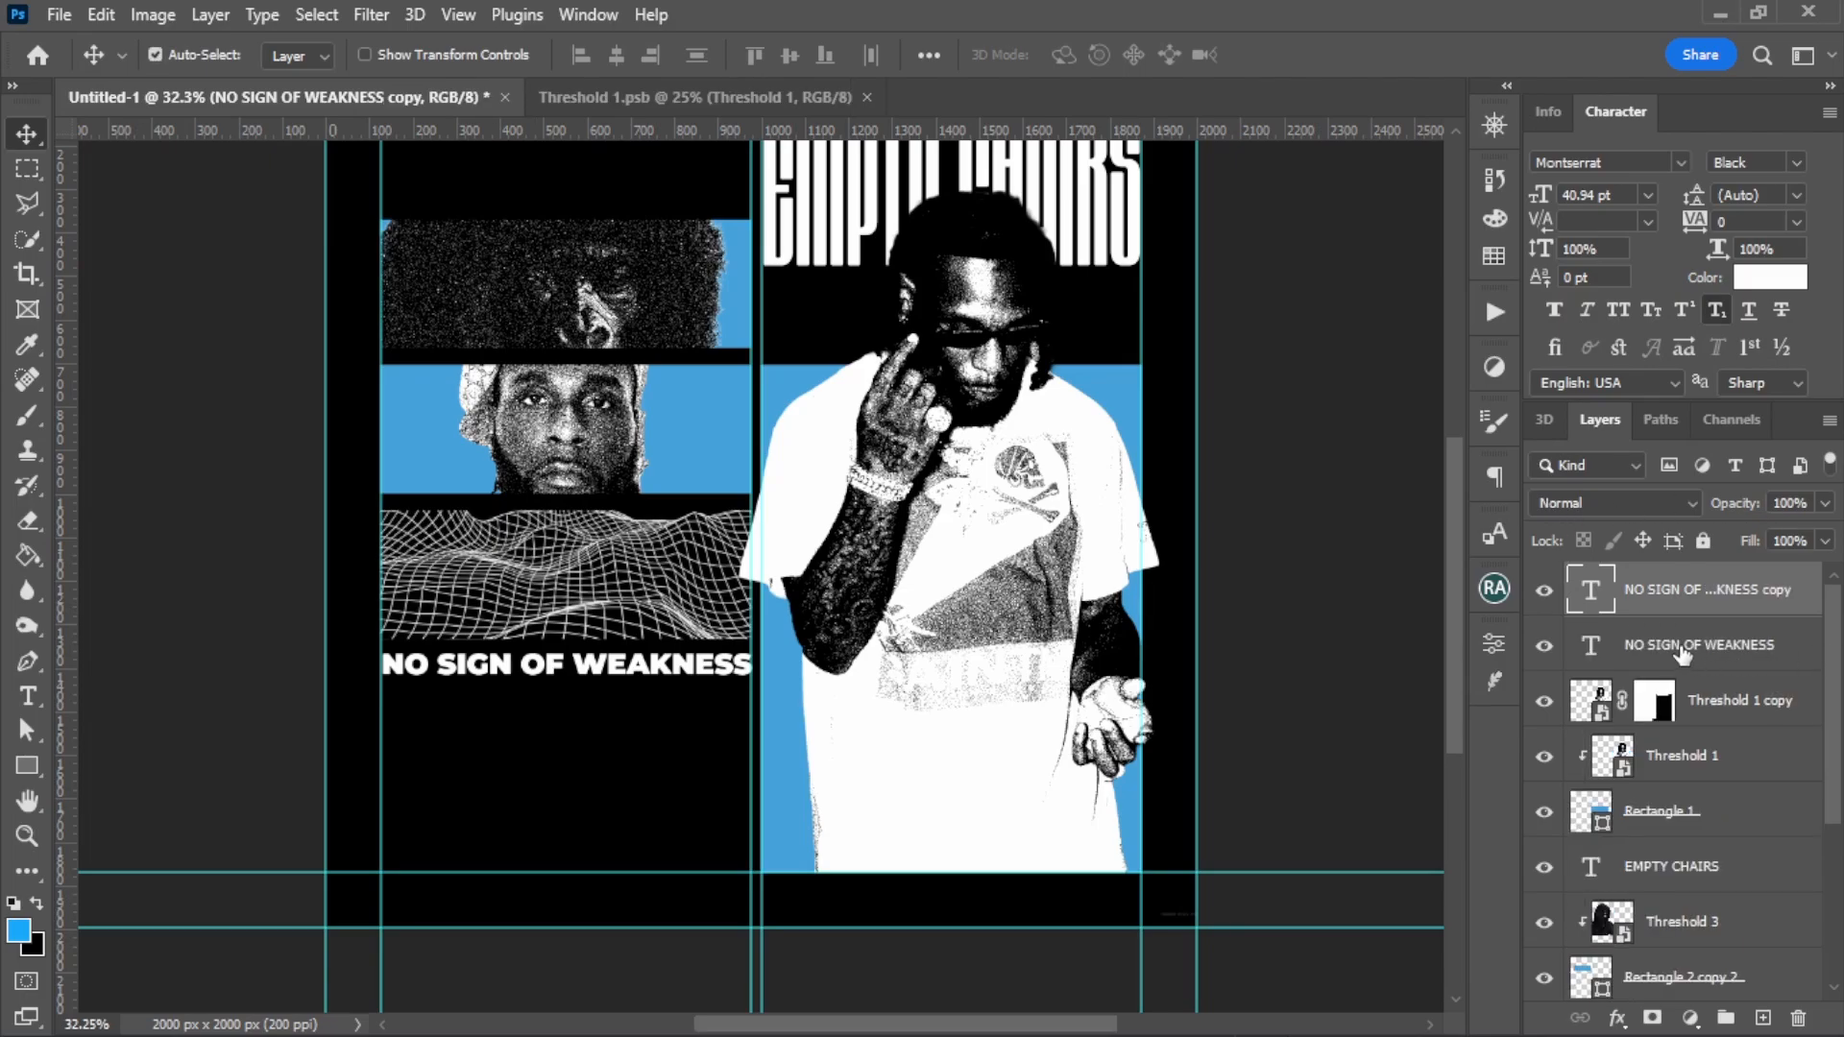
key(ctrl+j)
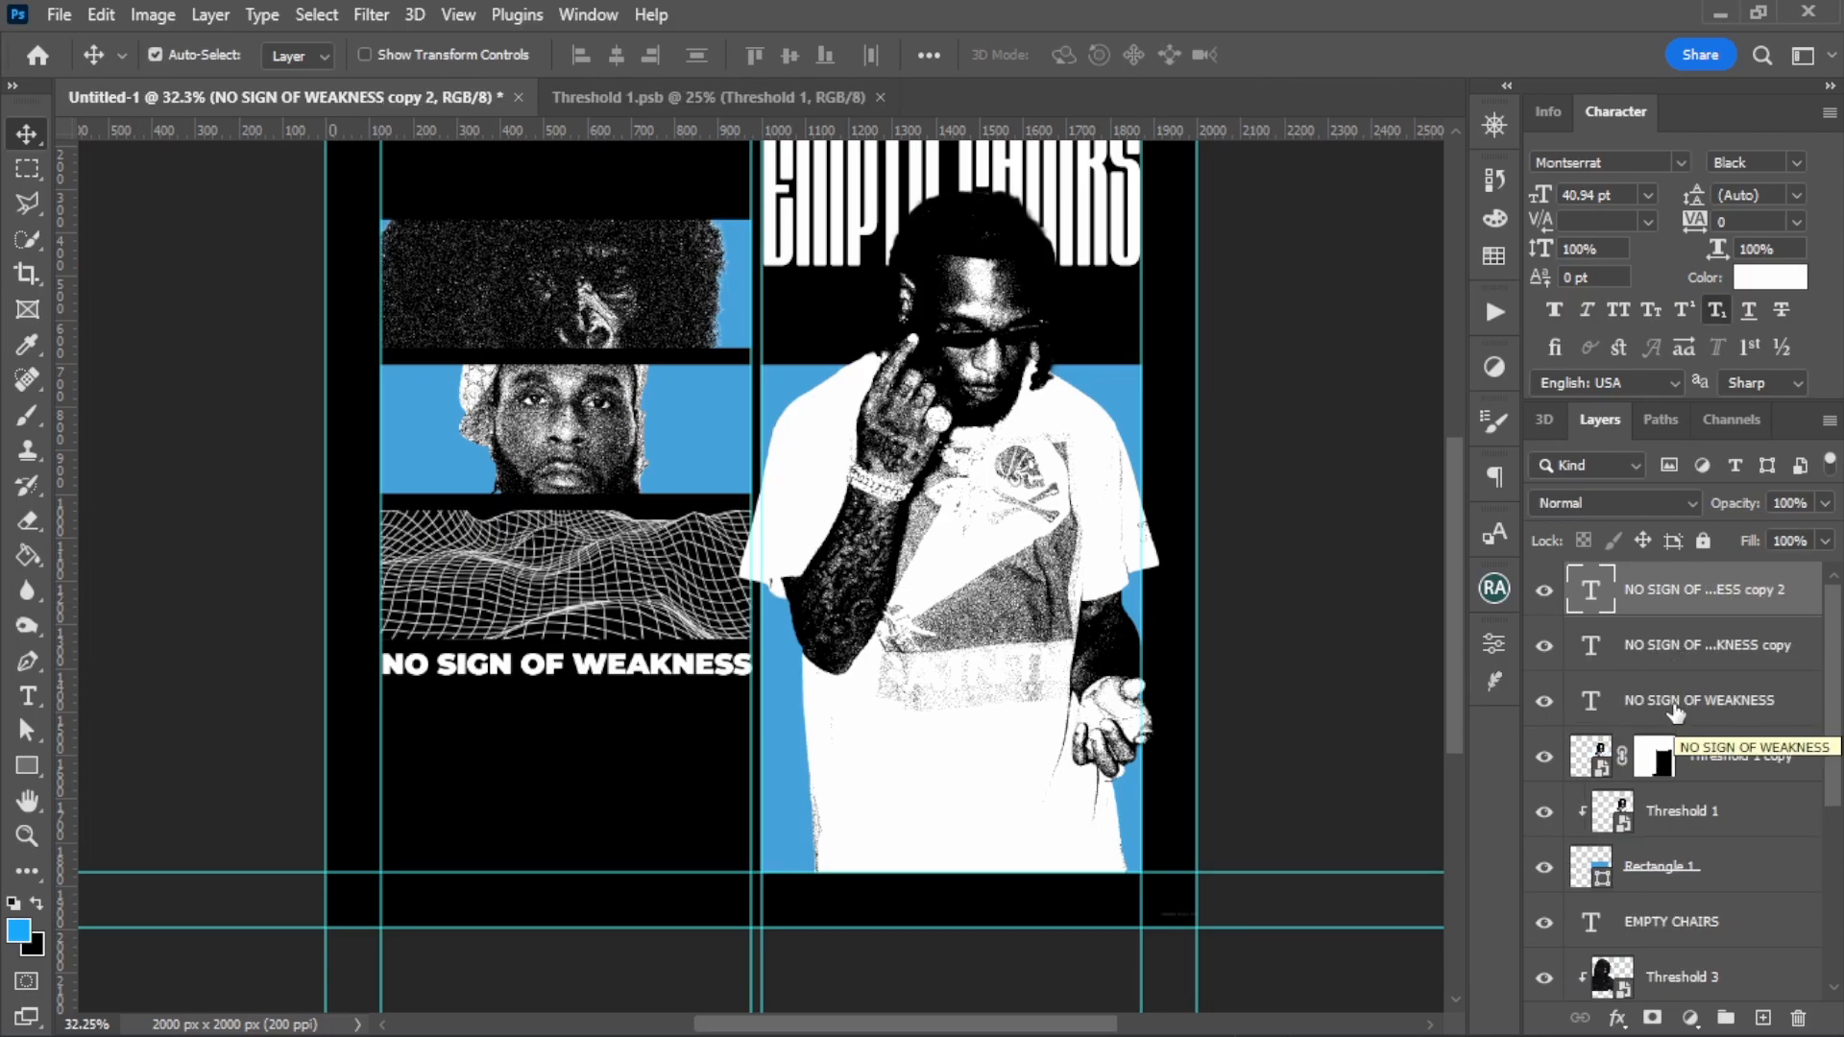
click(1676, 707)
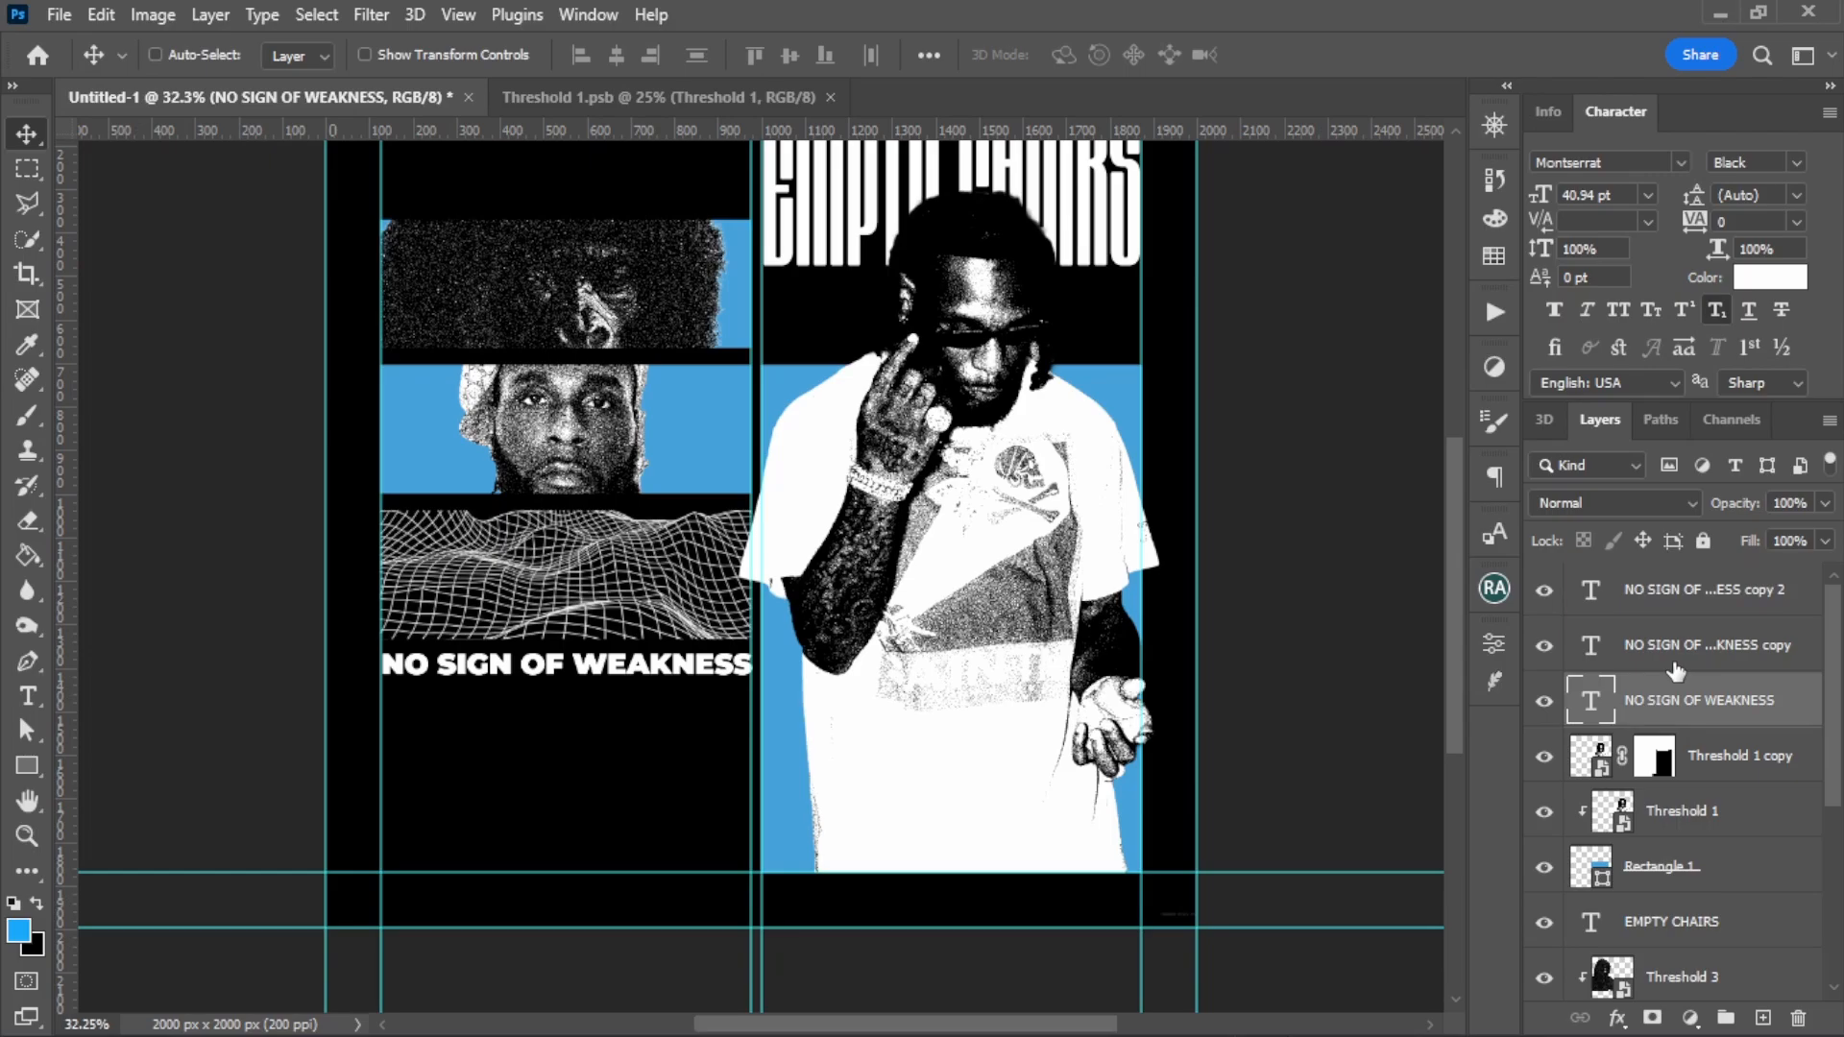
ctrl+click(1676, 663)
key(shift+Down)
key(shift+Down)
key(shift+Down)
key(shift+Down)
key(shift+Down)
key(shift+Down)
key(shift+Down)
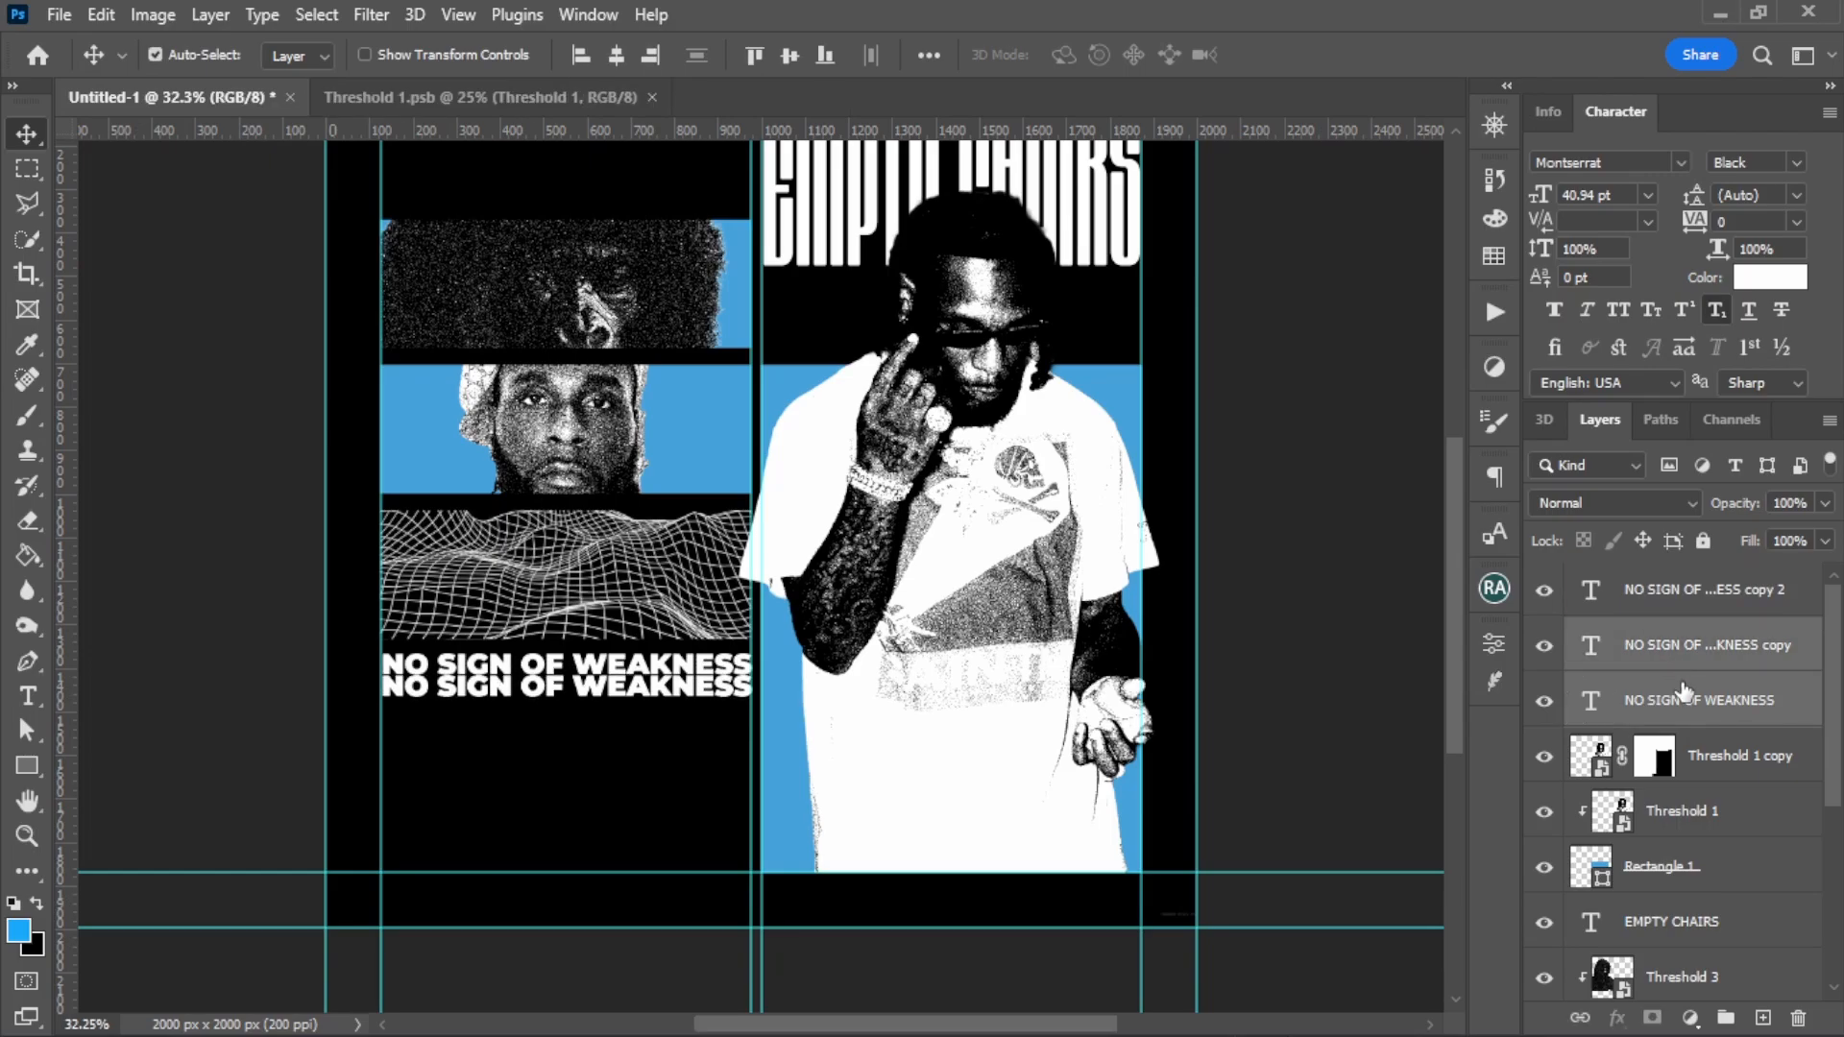
Step: Shift the original NO SIGN OF WEAKNESS text further down to form a closely spaced third row
click(1683, 694)
key(shift+Down)
key(shift+Down)
key(shift+Down)
key(shift+Down)
key(shift+Down)
key(shift+Down)
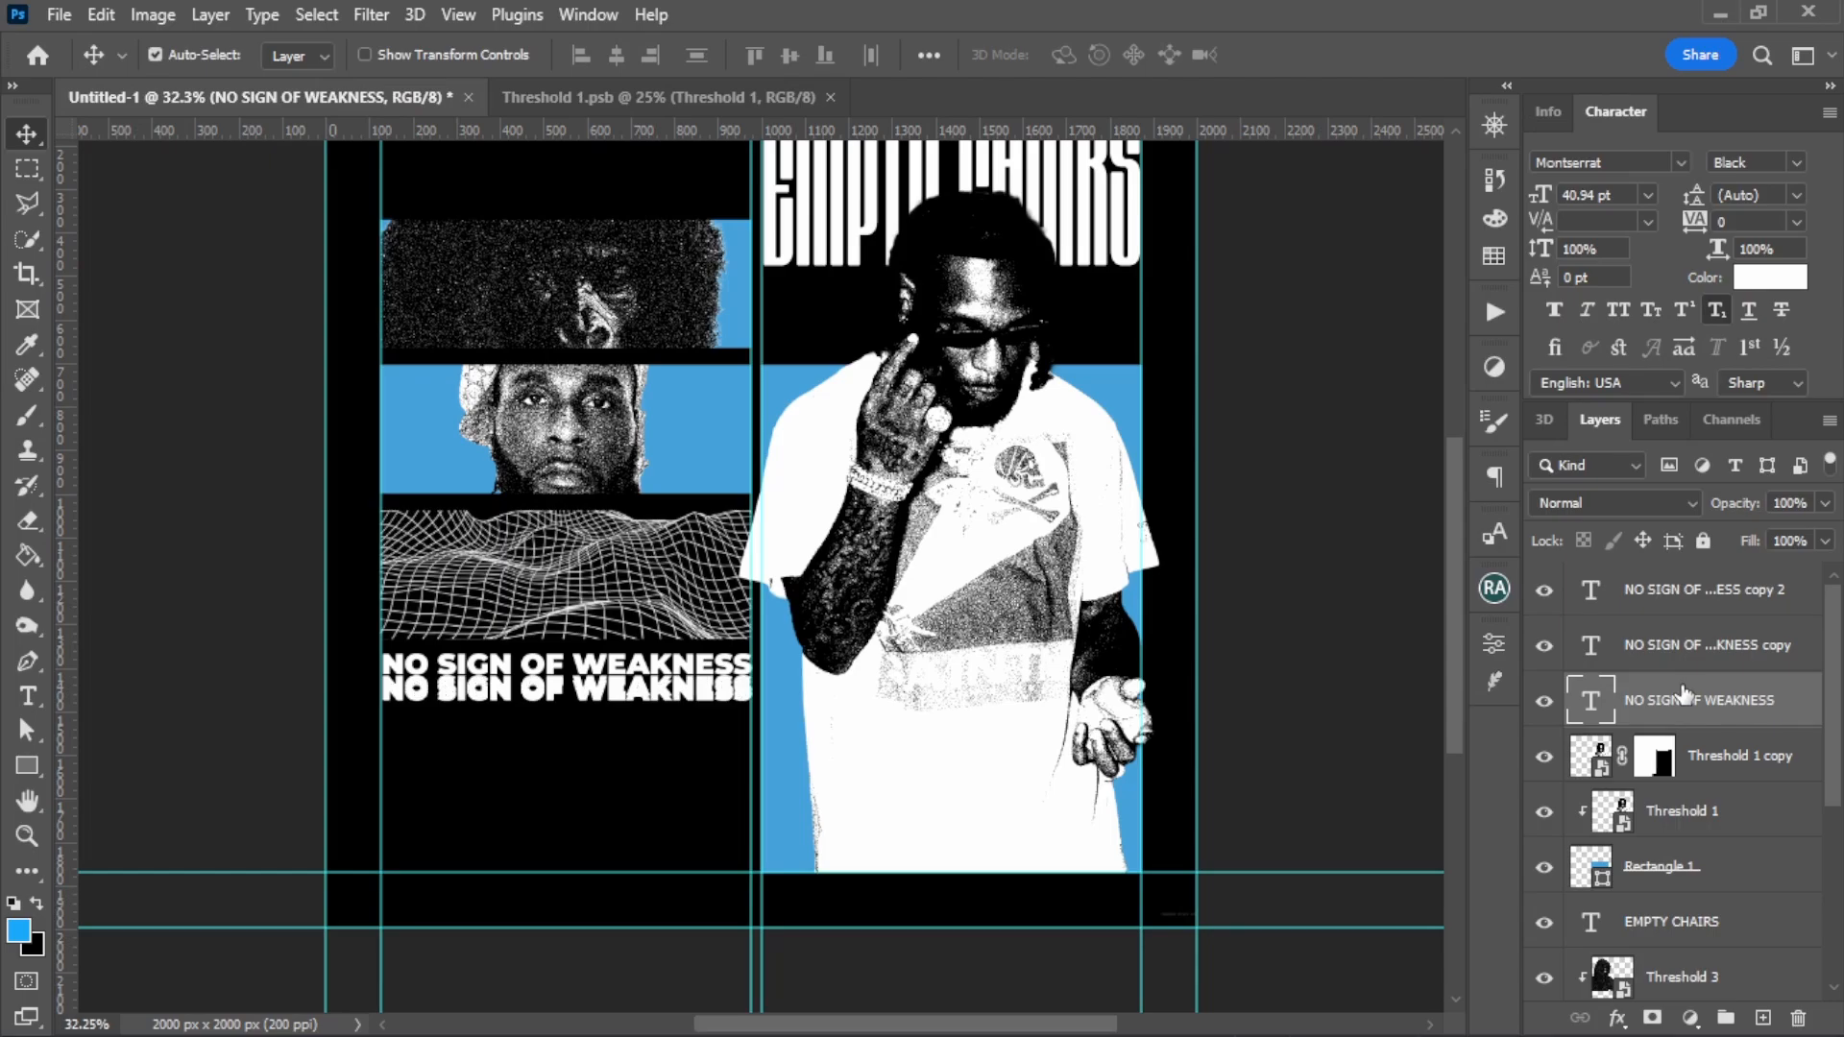
key(shift+Down)
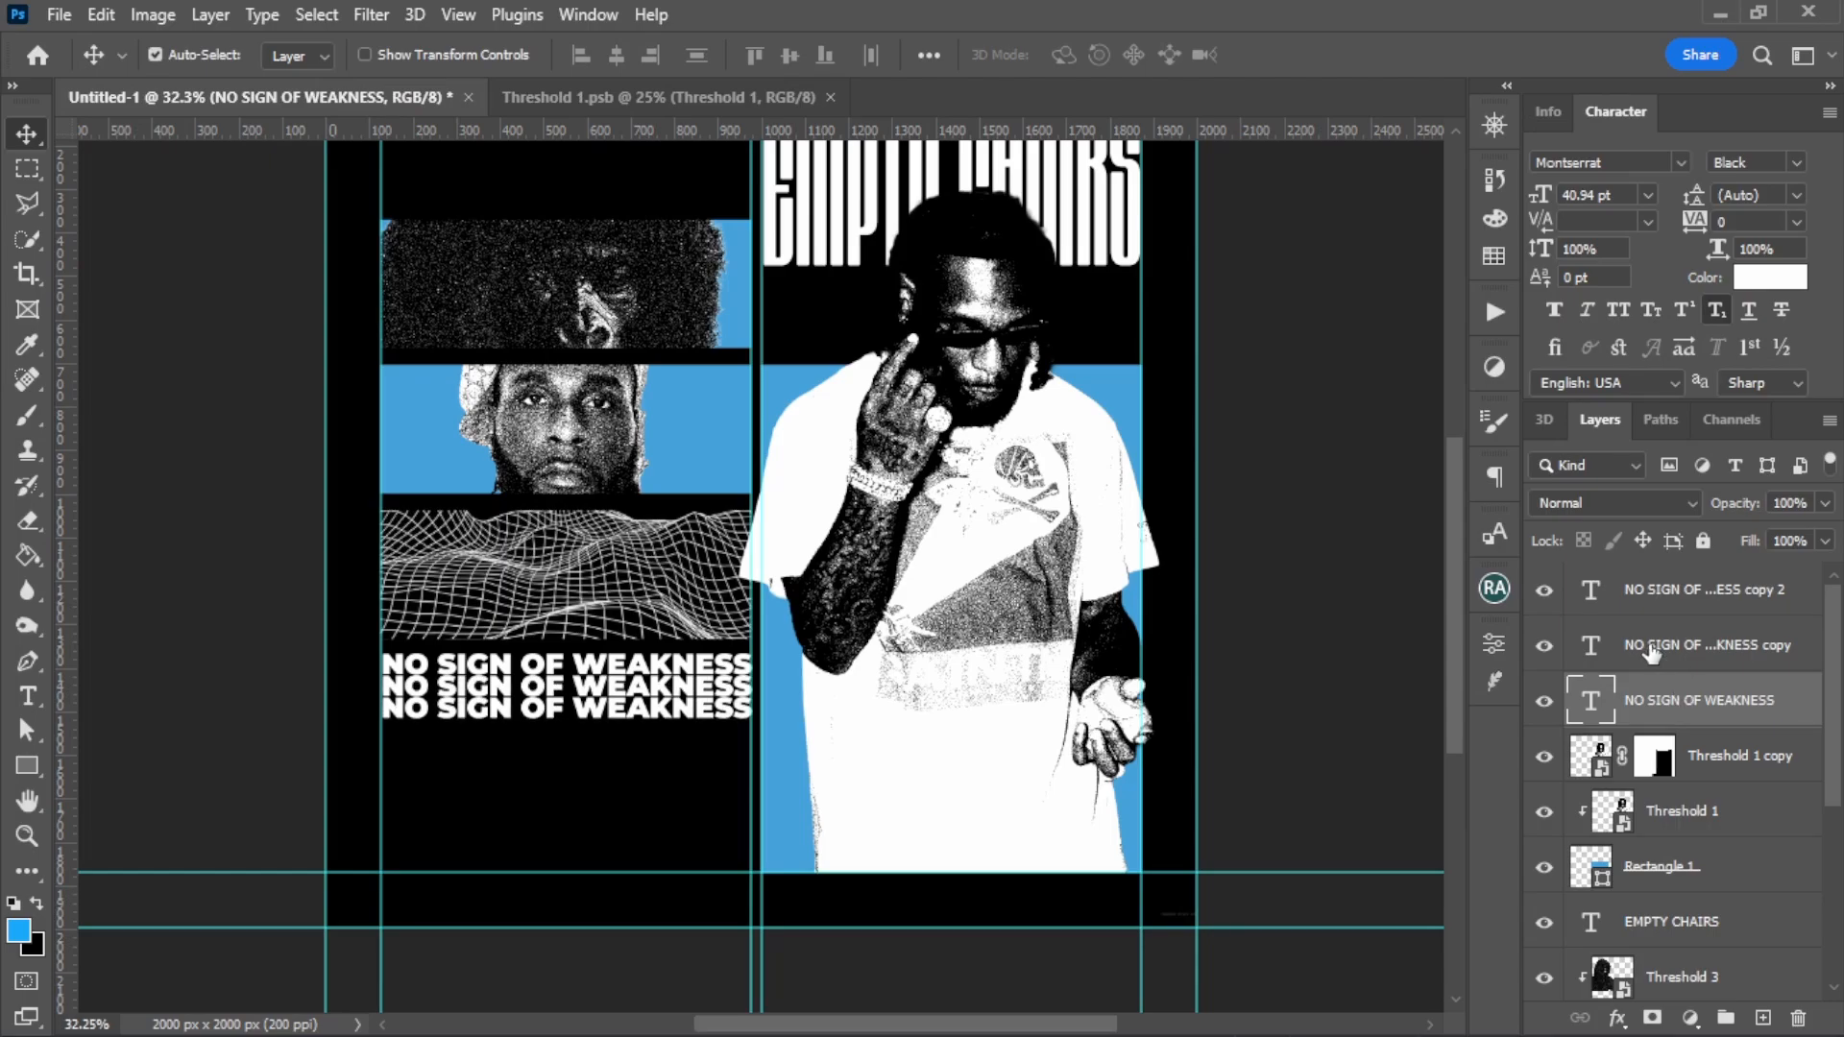
Step: Set the fill of the middle NO SIGN OF WEAKNESS row to 0% and add a 1 px outside stroke
click(1652, 654)
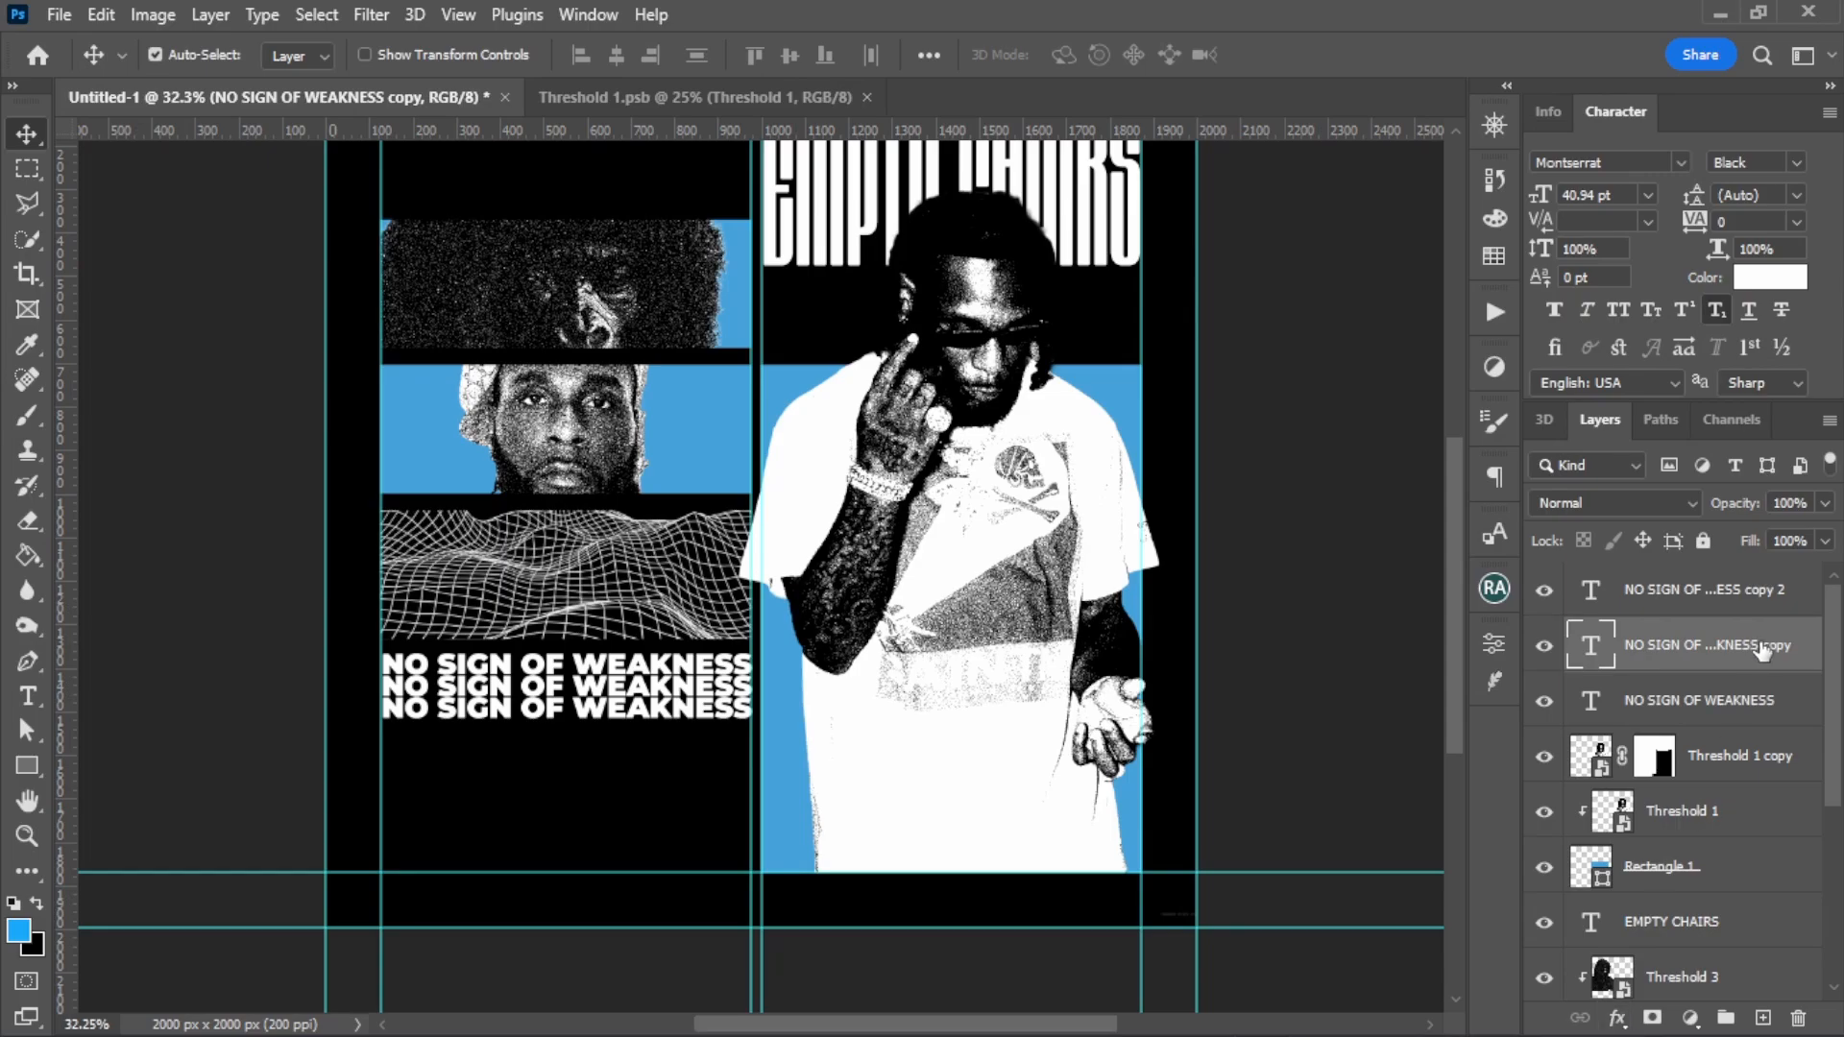
drag(1760, 552, 1508, 947)
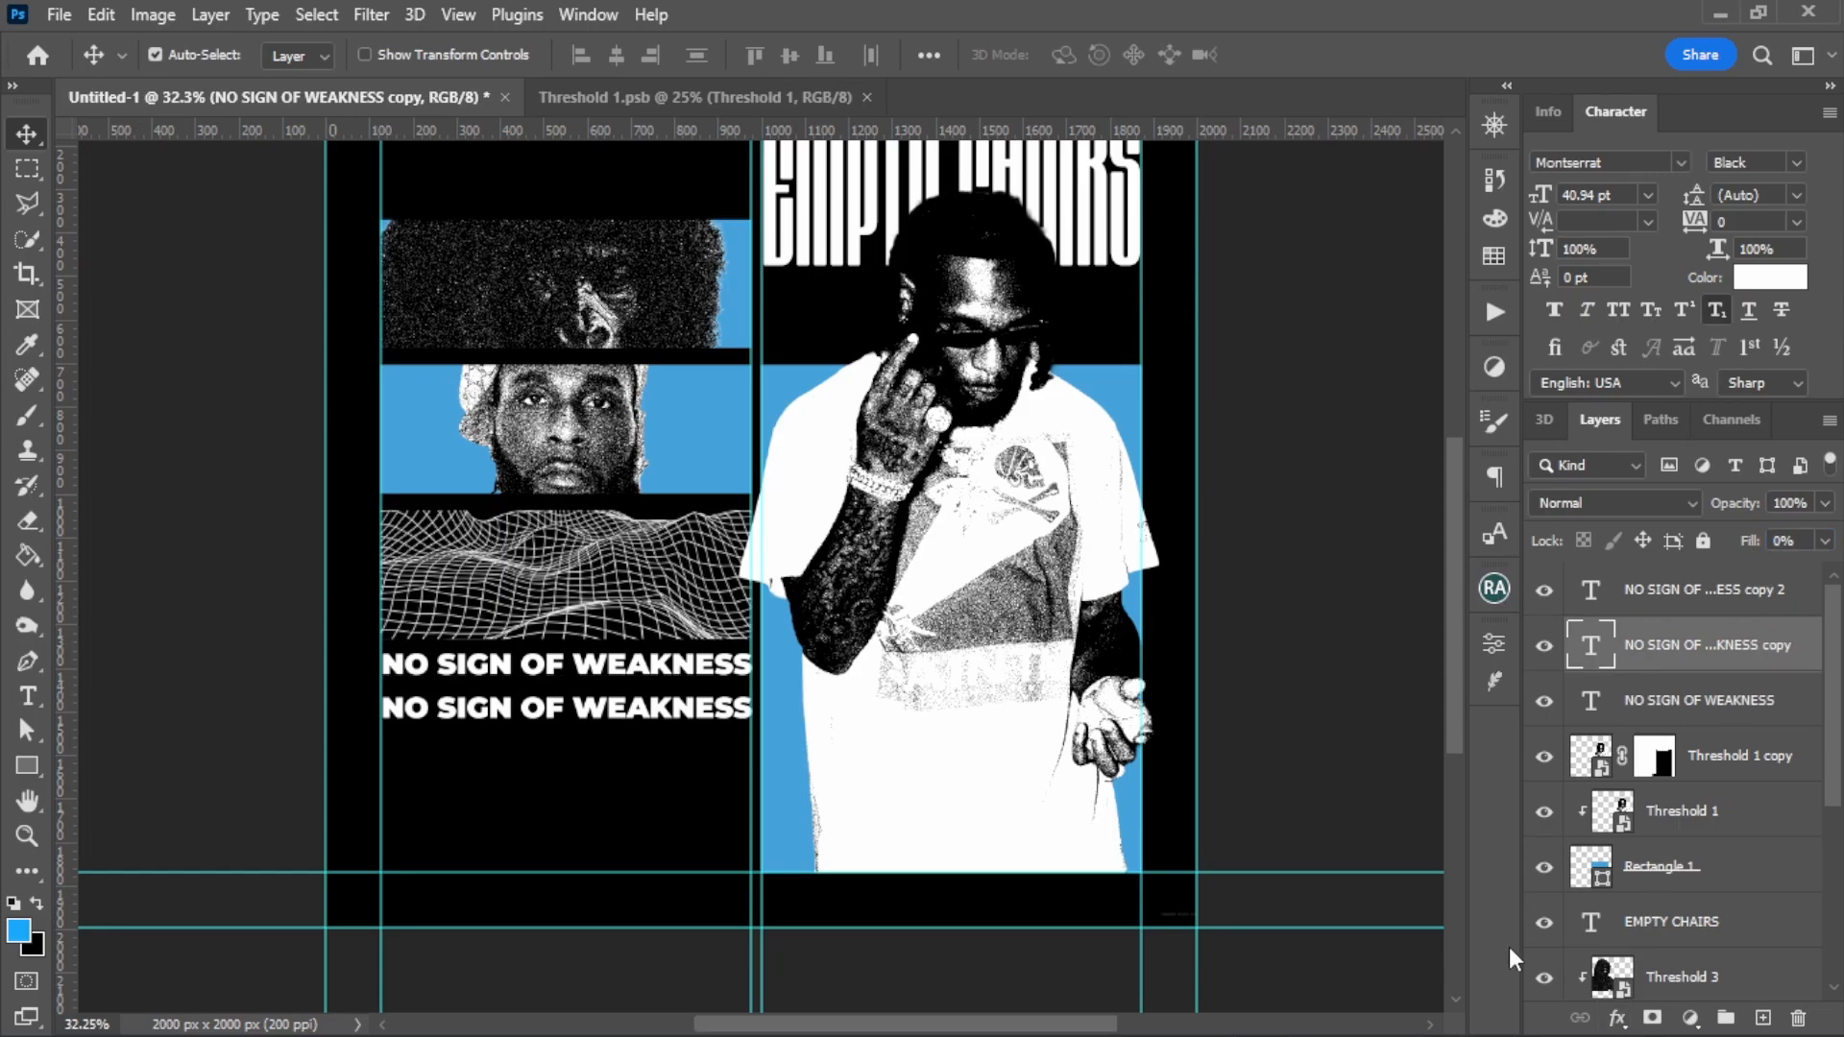
click(1619, 1018)
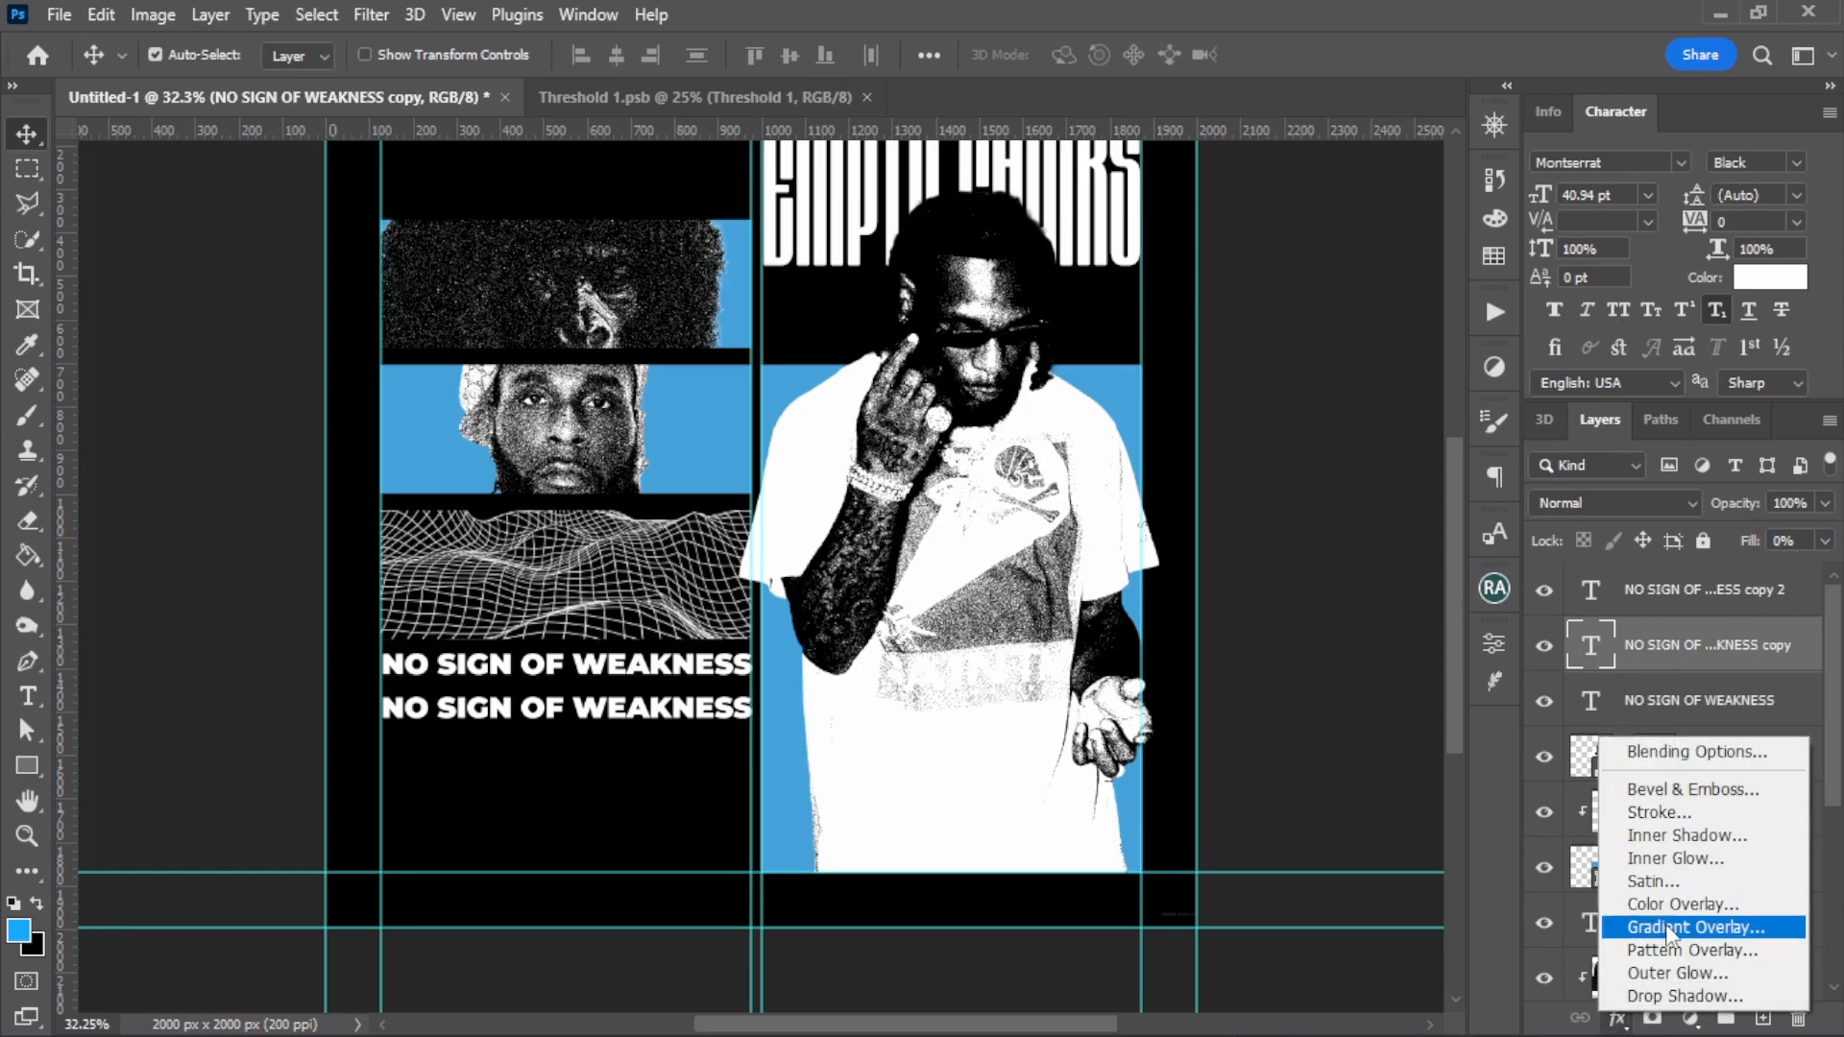
click(1658, 812)
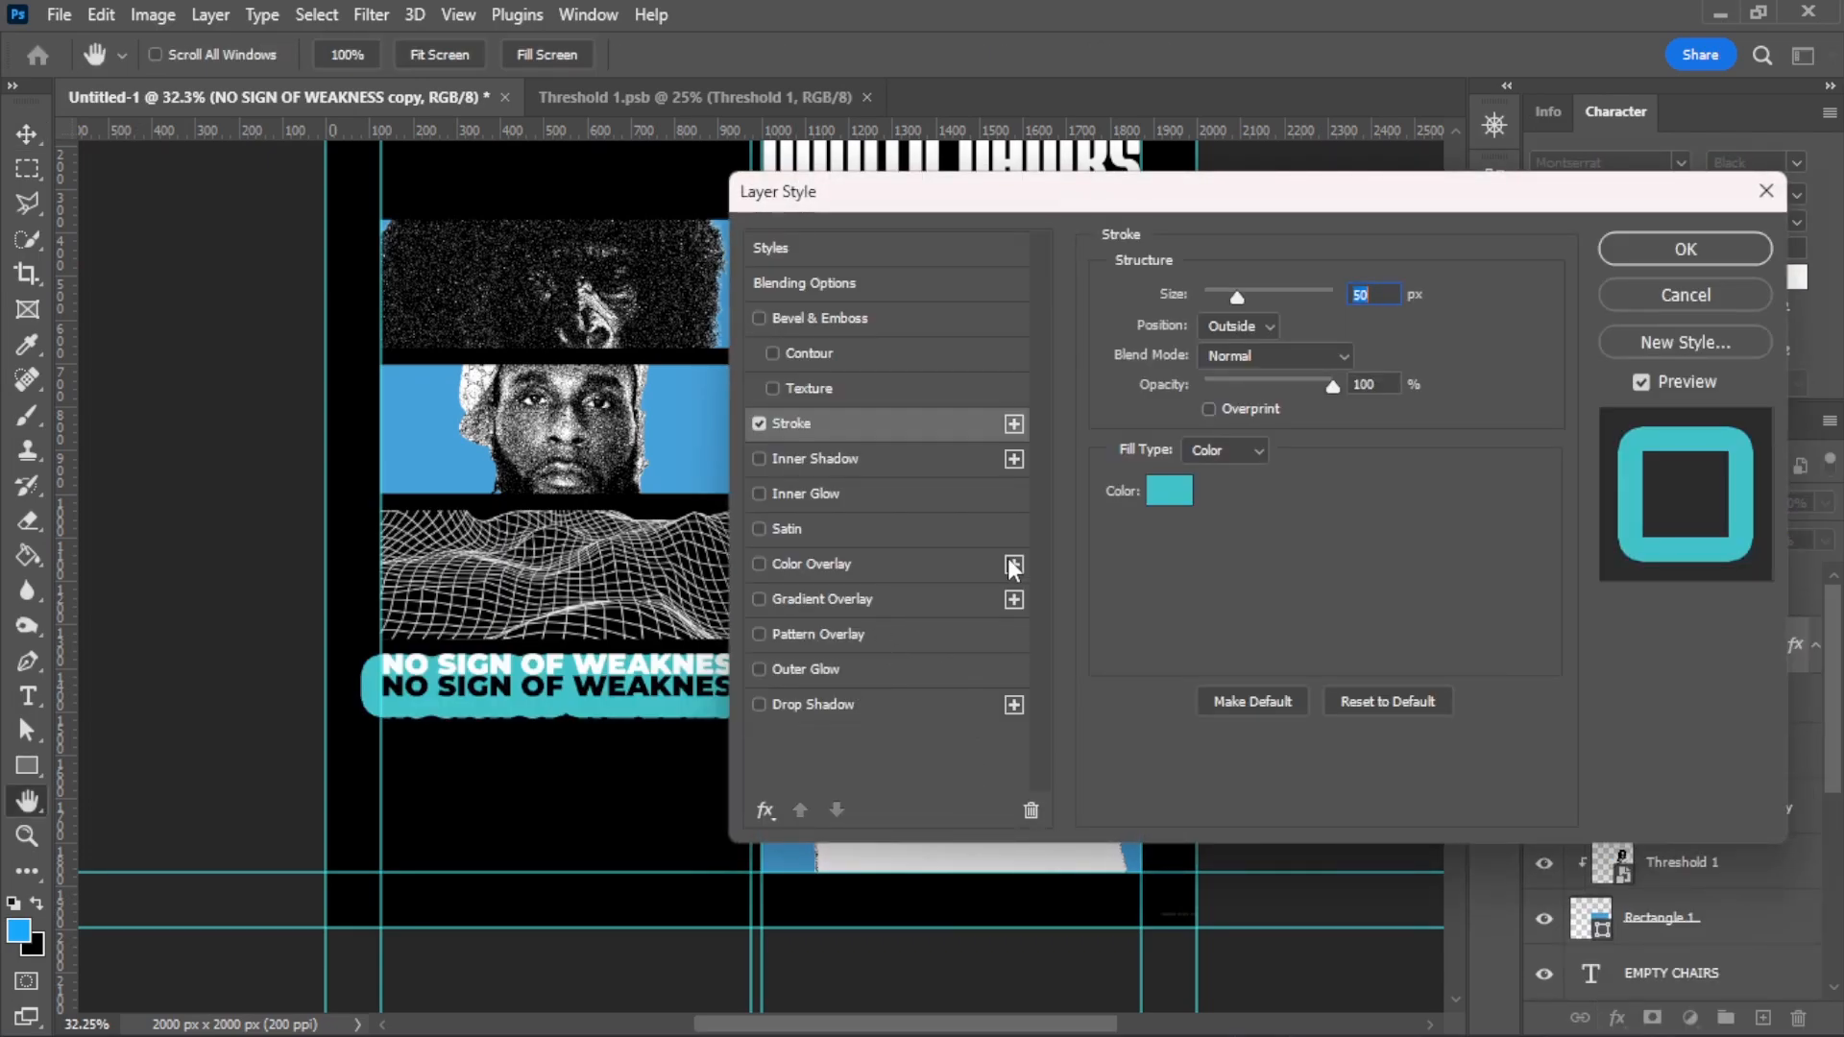
drag(1241, 296, 1124, 292)
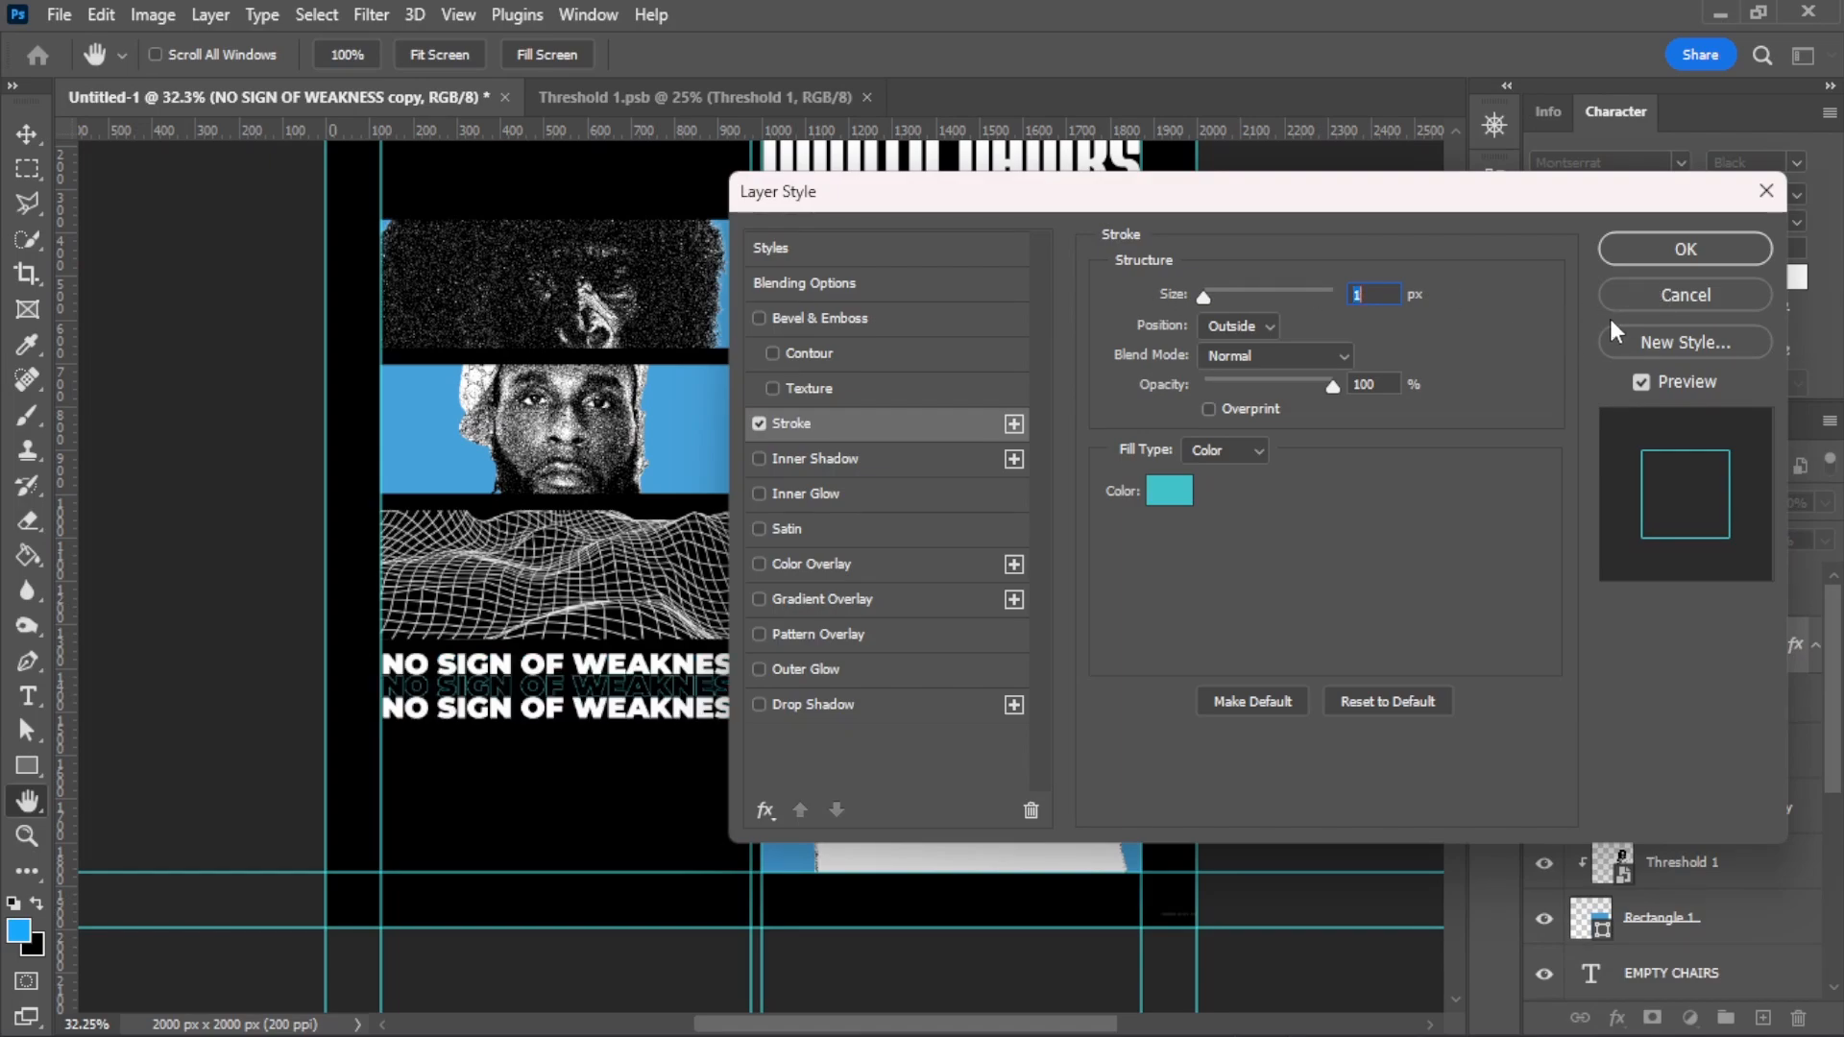
Step: Set the middle row's stroke color to white (ffffff) and apply the layer style
click(1174, 490)
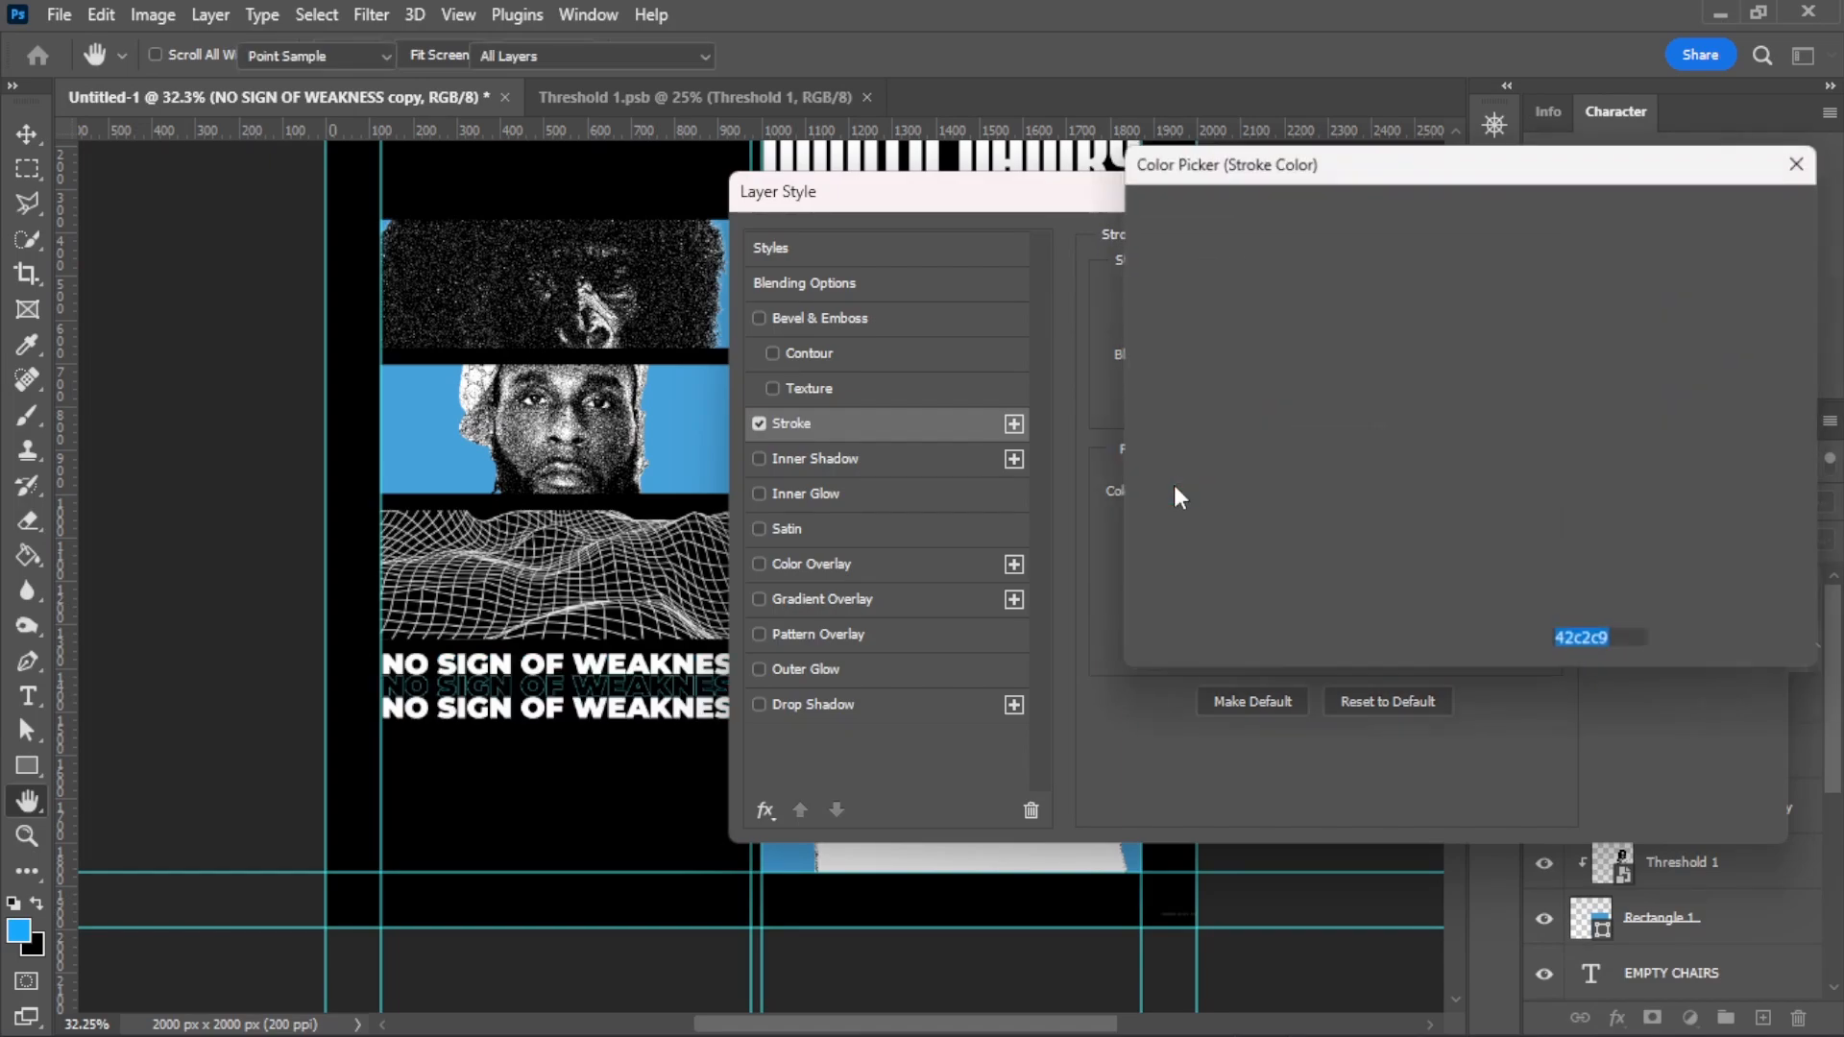
drag(1302, 289, 1297, 206)
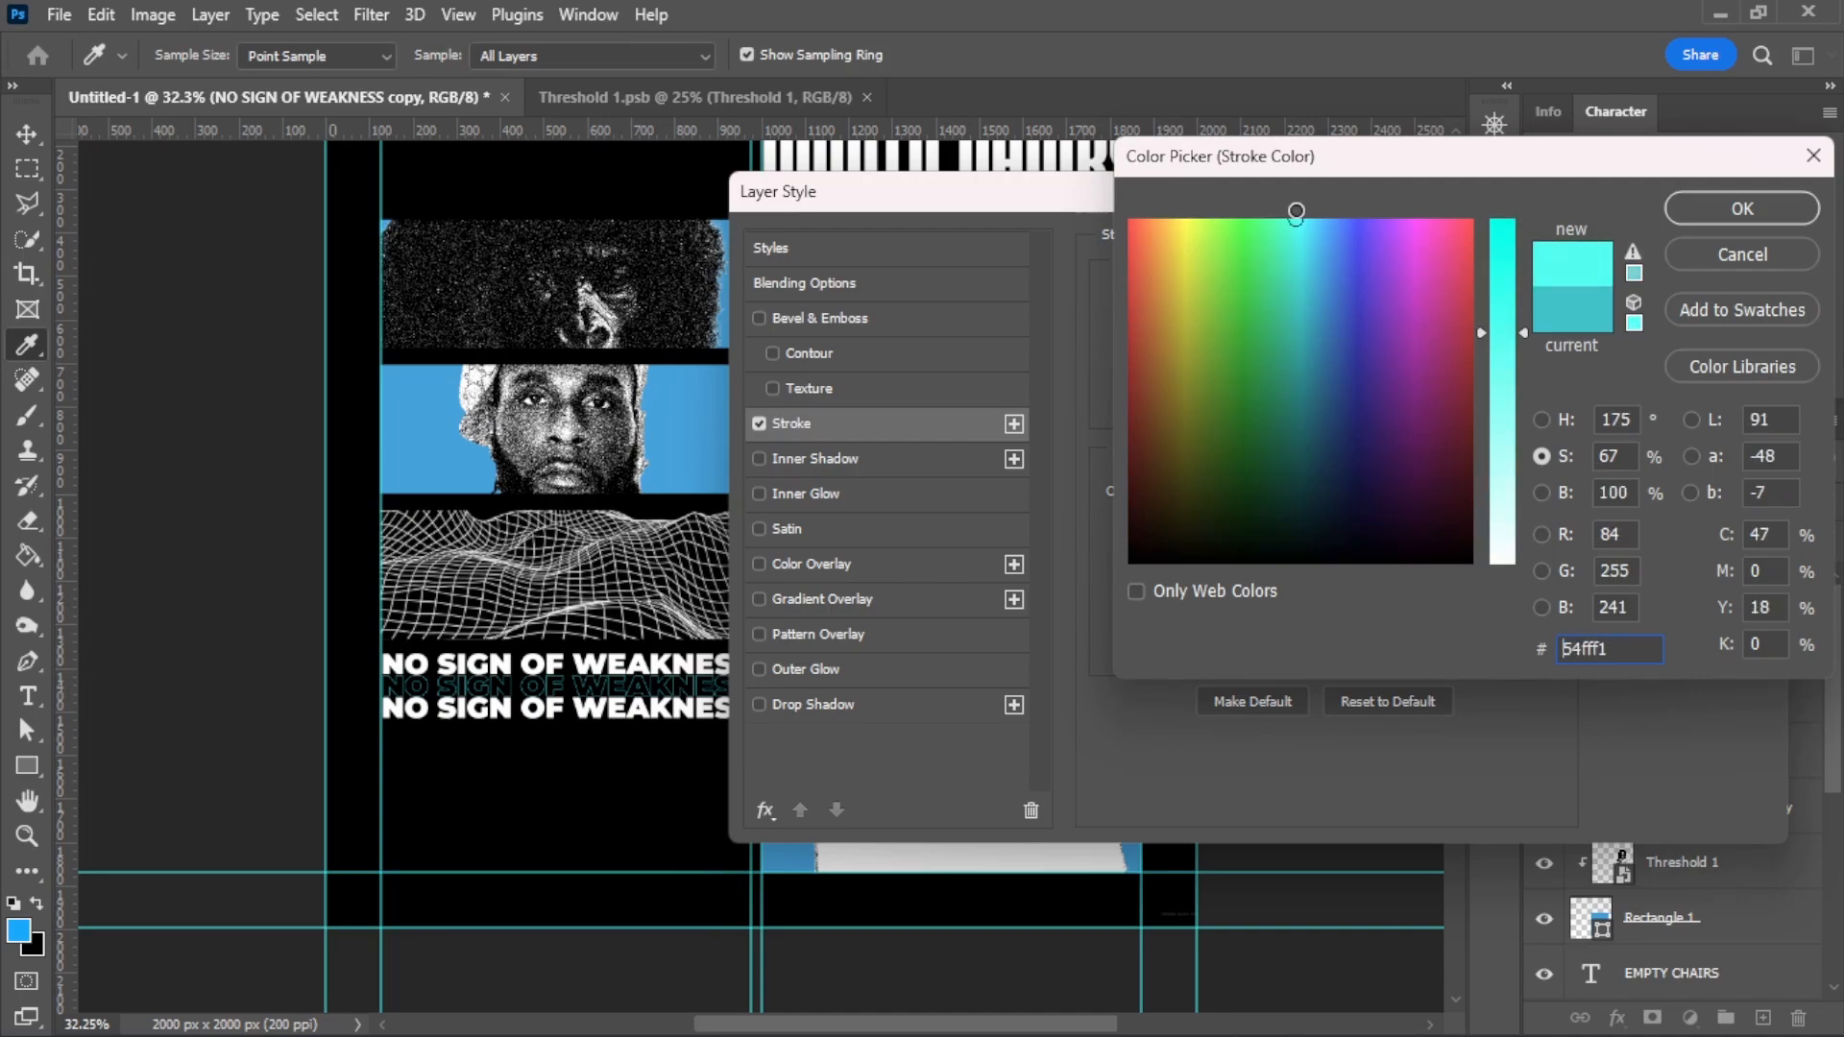
drag(1501, 509, 1506, 591)
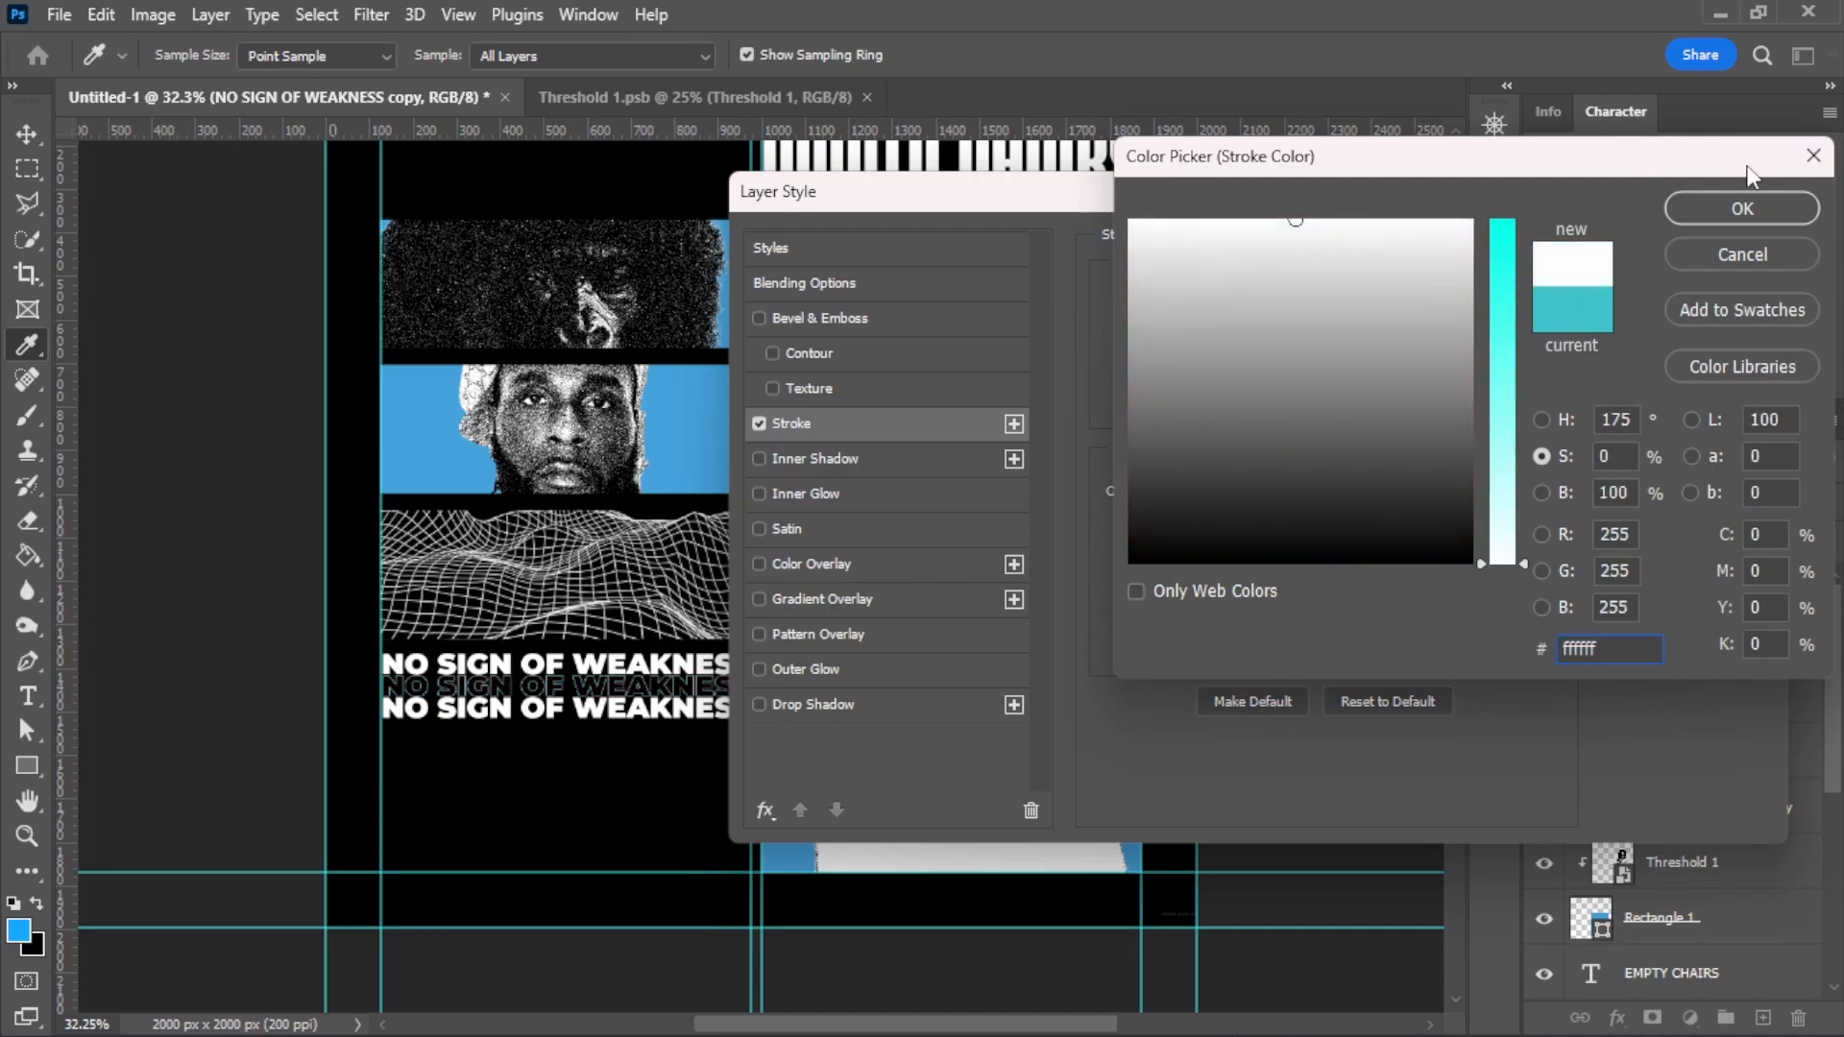
click(1740, 207)
click(1689, 244)
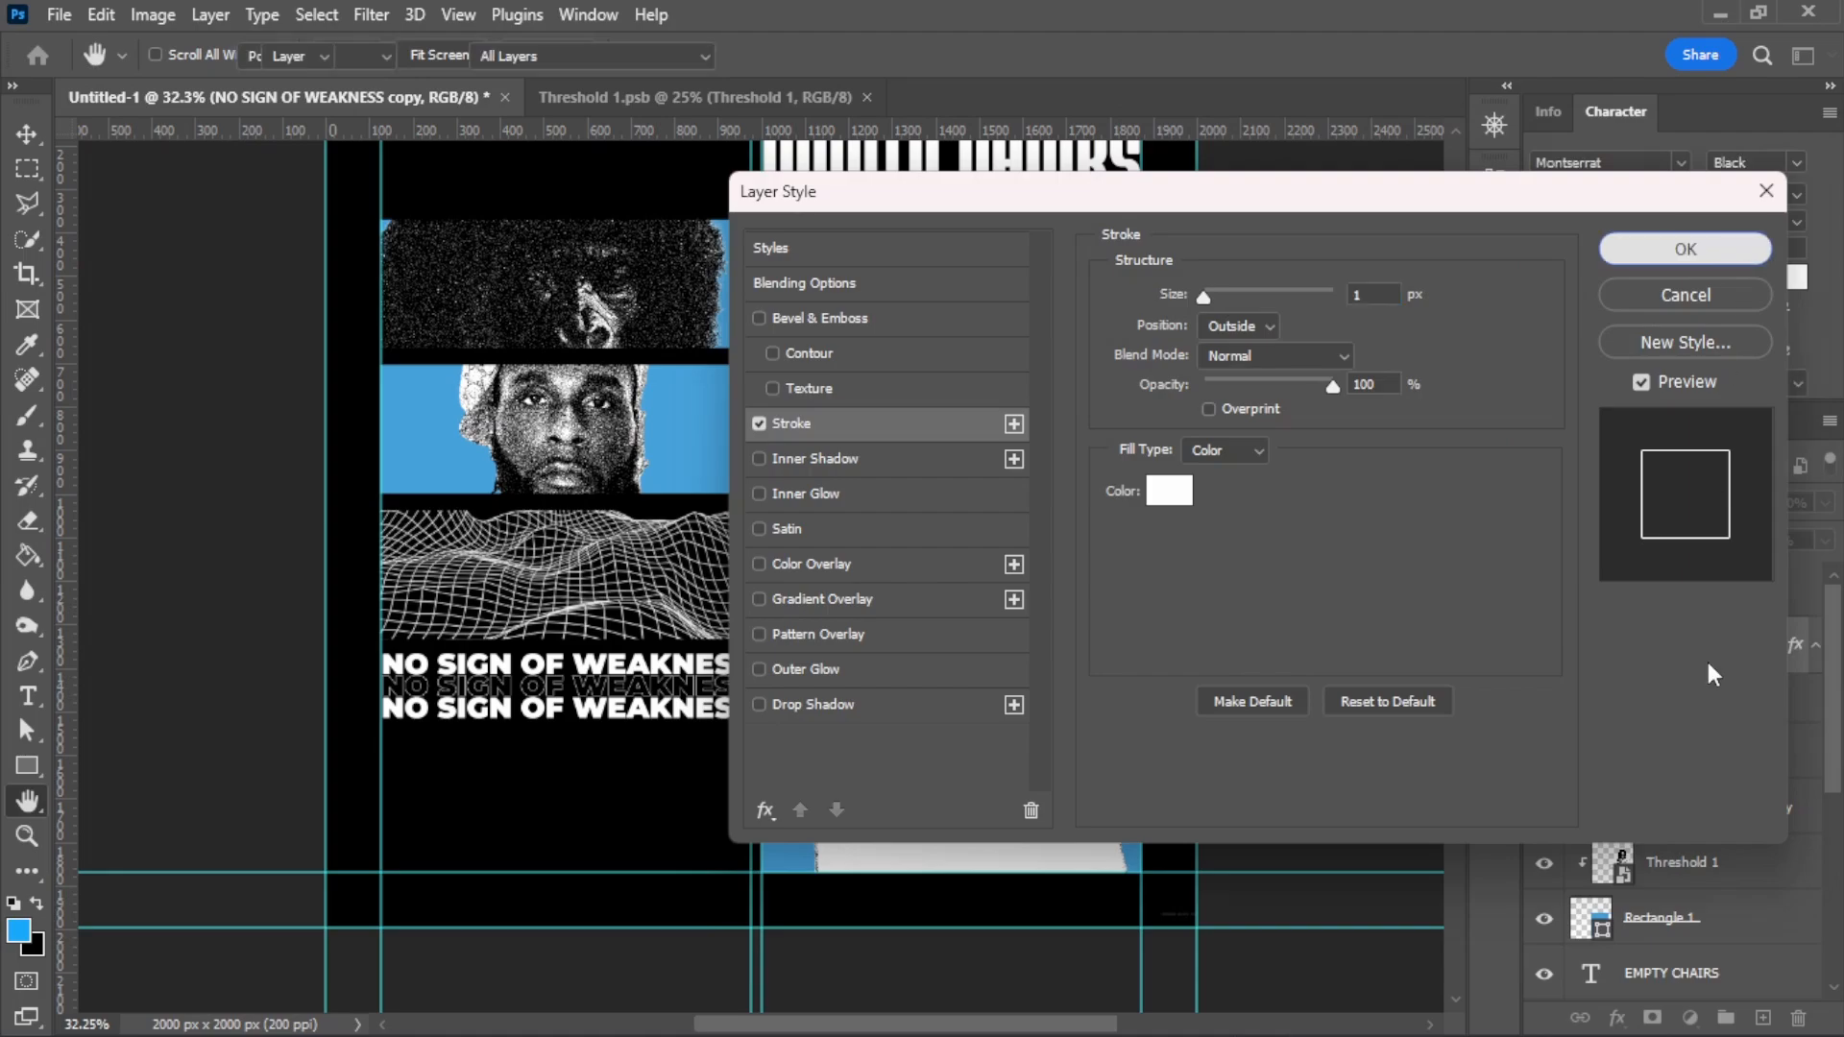
right_click(1667, 702)
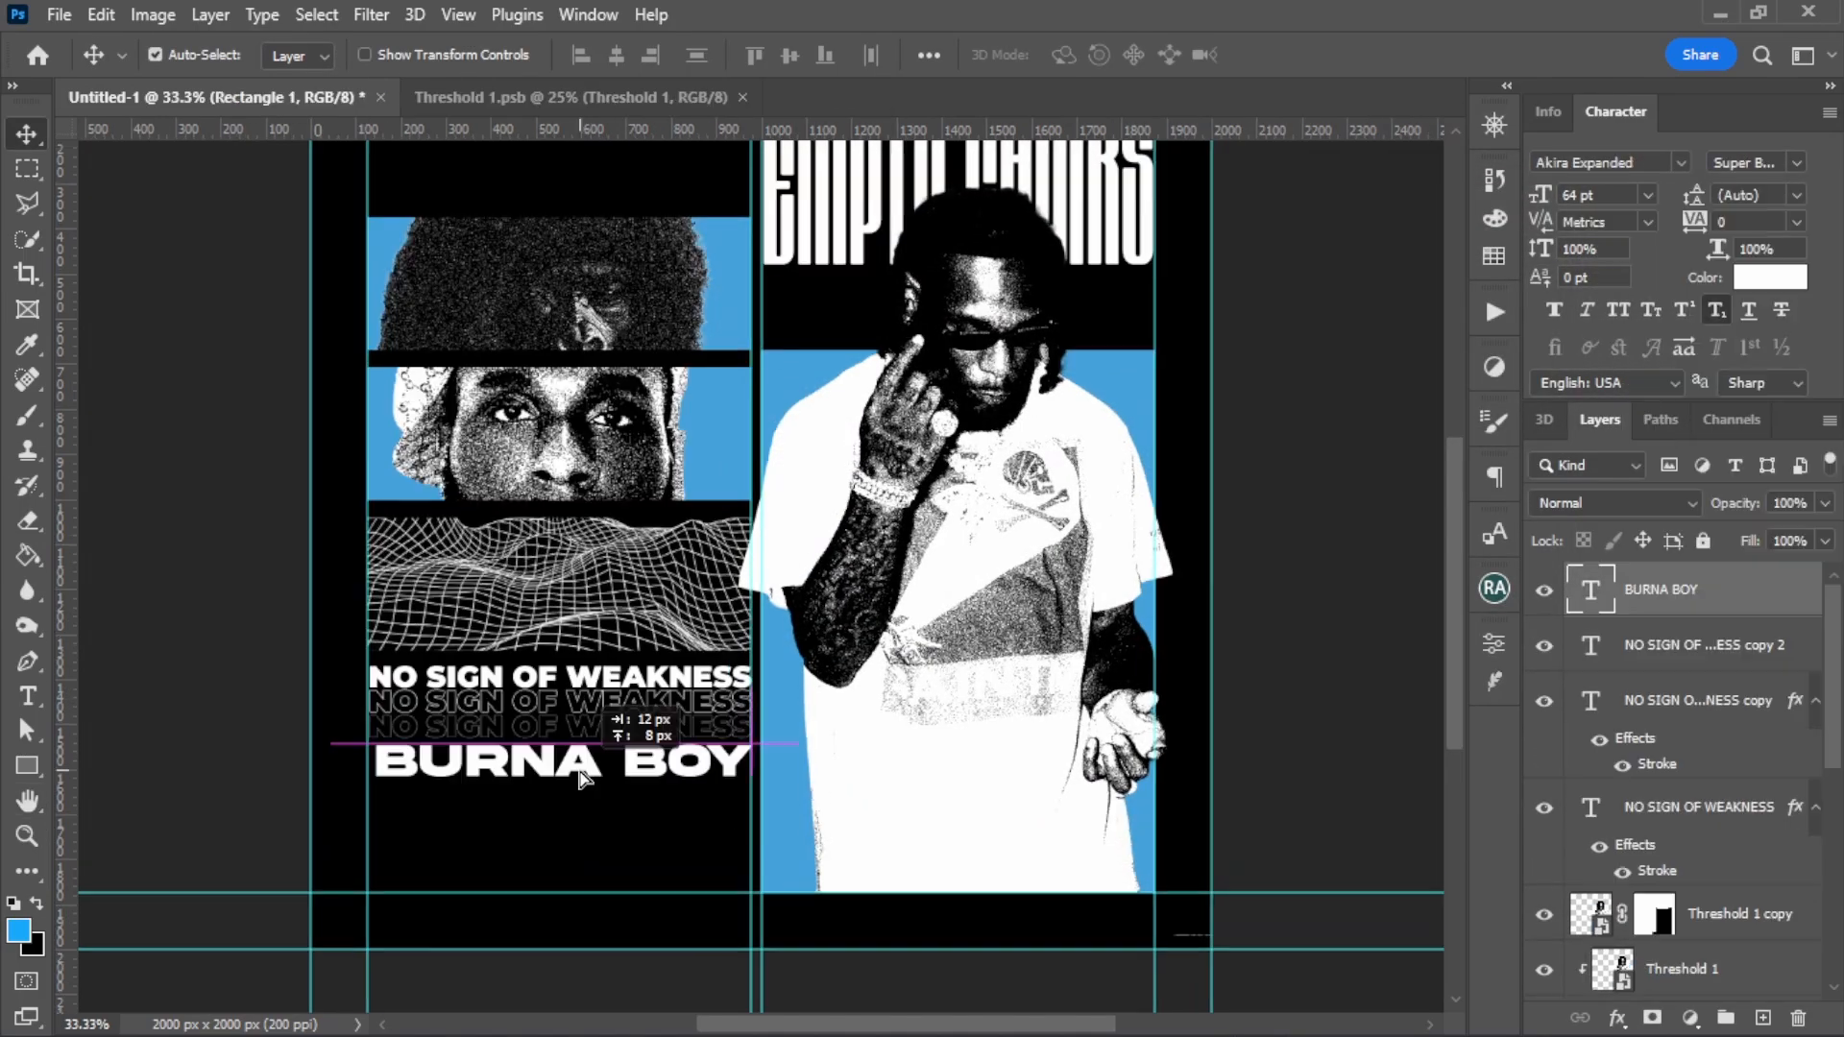
Step: Move the BURNA BOY text up beneath the EMPTY CHAIRS title and enlarge it toward the guide at the large rectangle's right edge
mouse_move(576, 768)
mouse_down()
mouse_move(937, 309)
mouse_move(980, 329)
mouse_move(971, 308)
mouse_up()
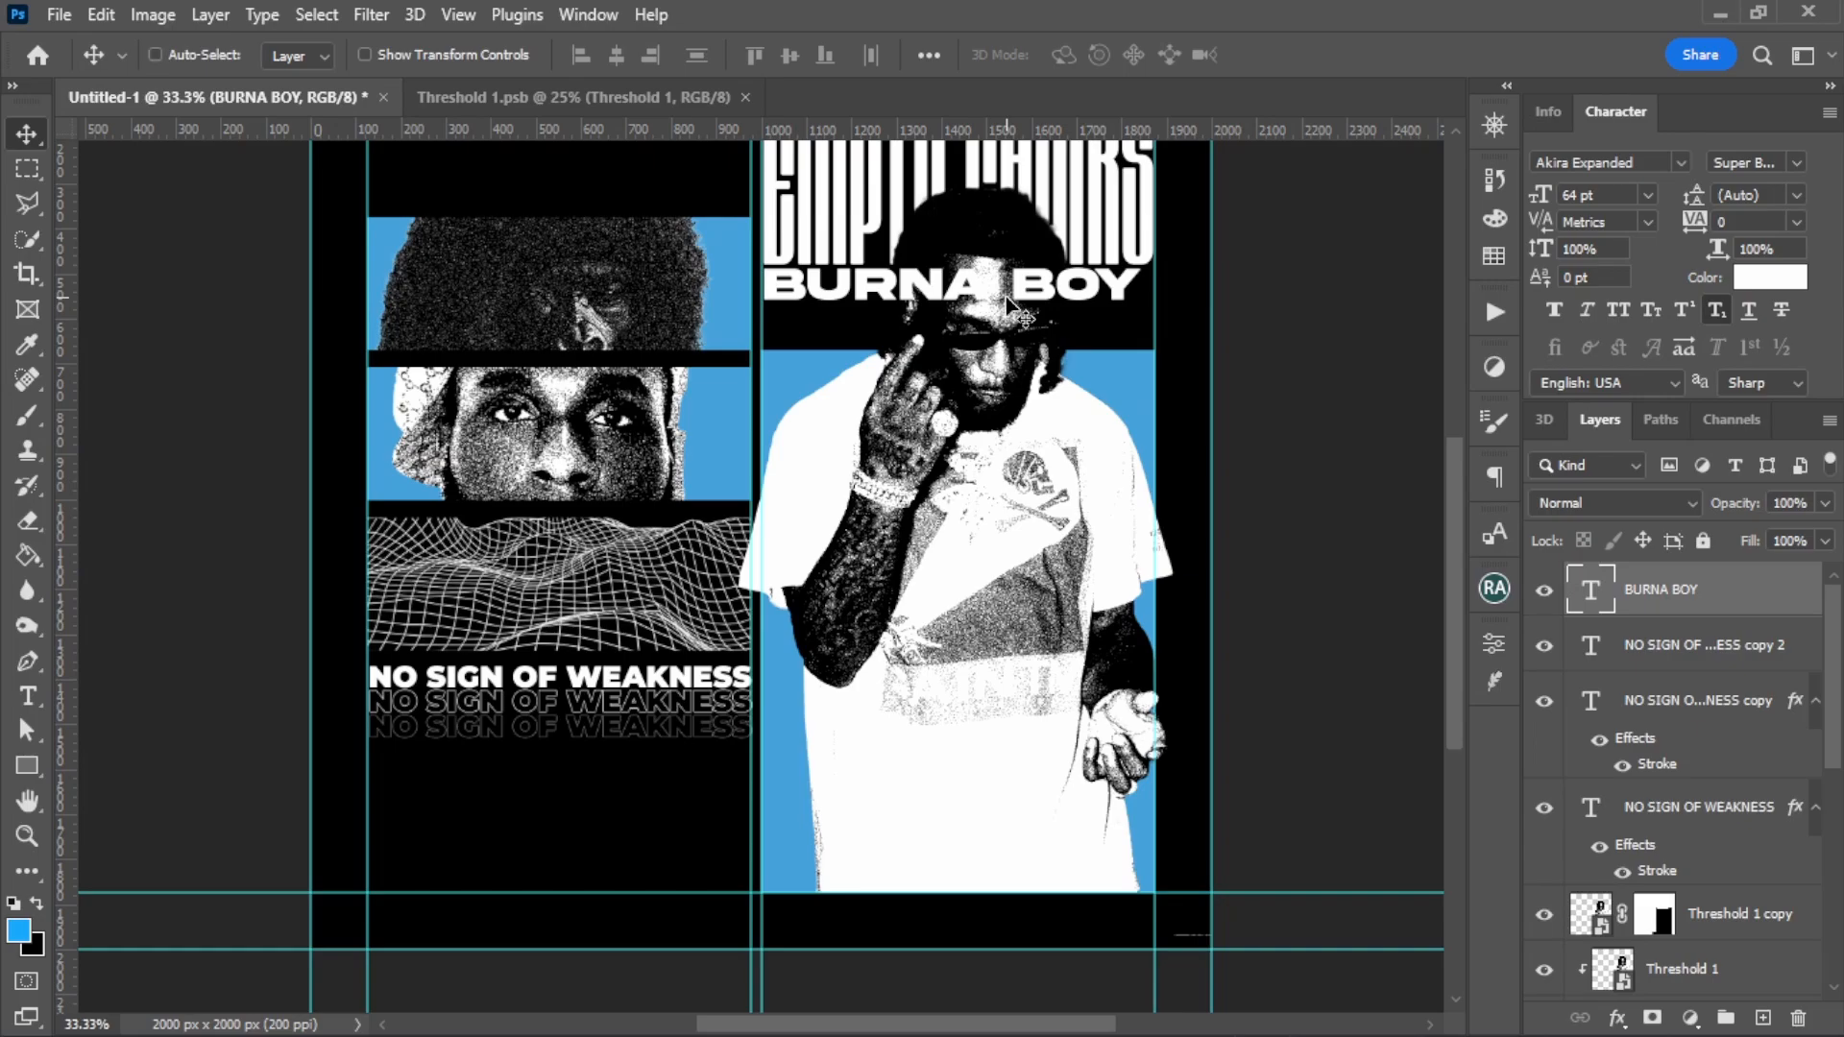
key(ctrl+t)
drag(1139, 310, 1150, 319)
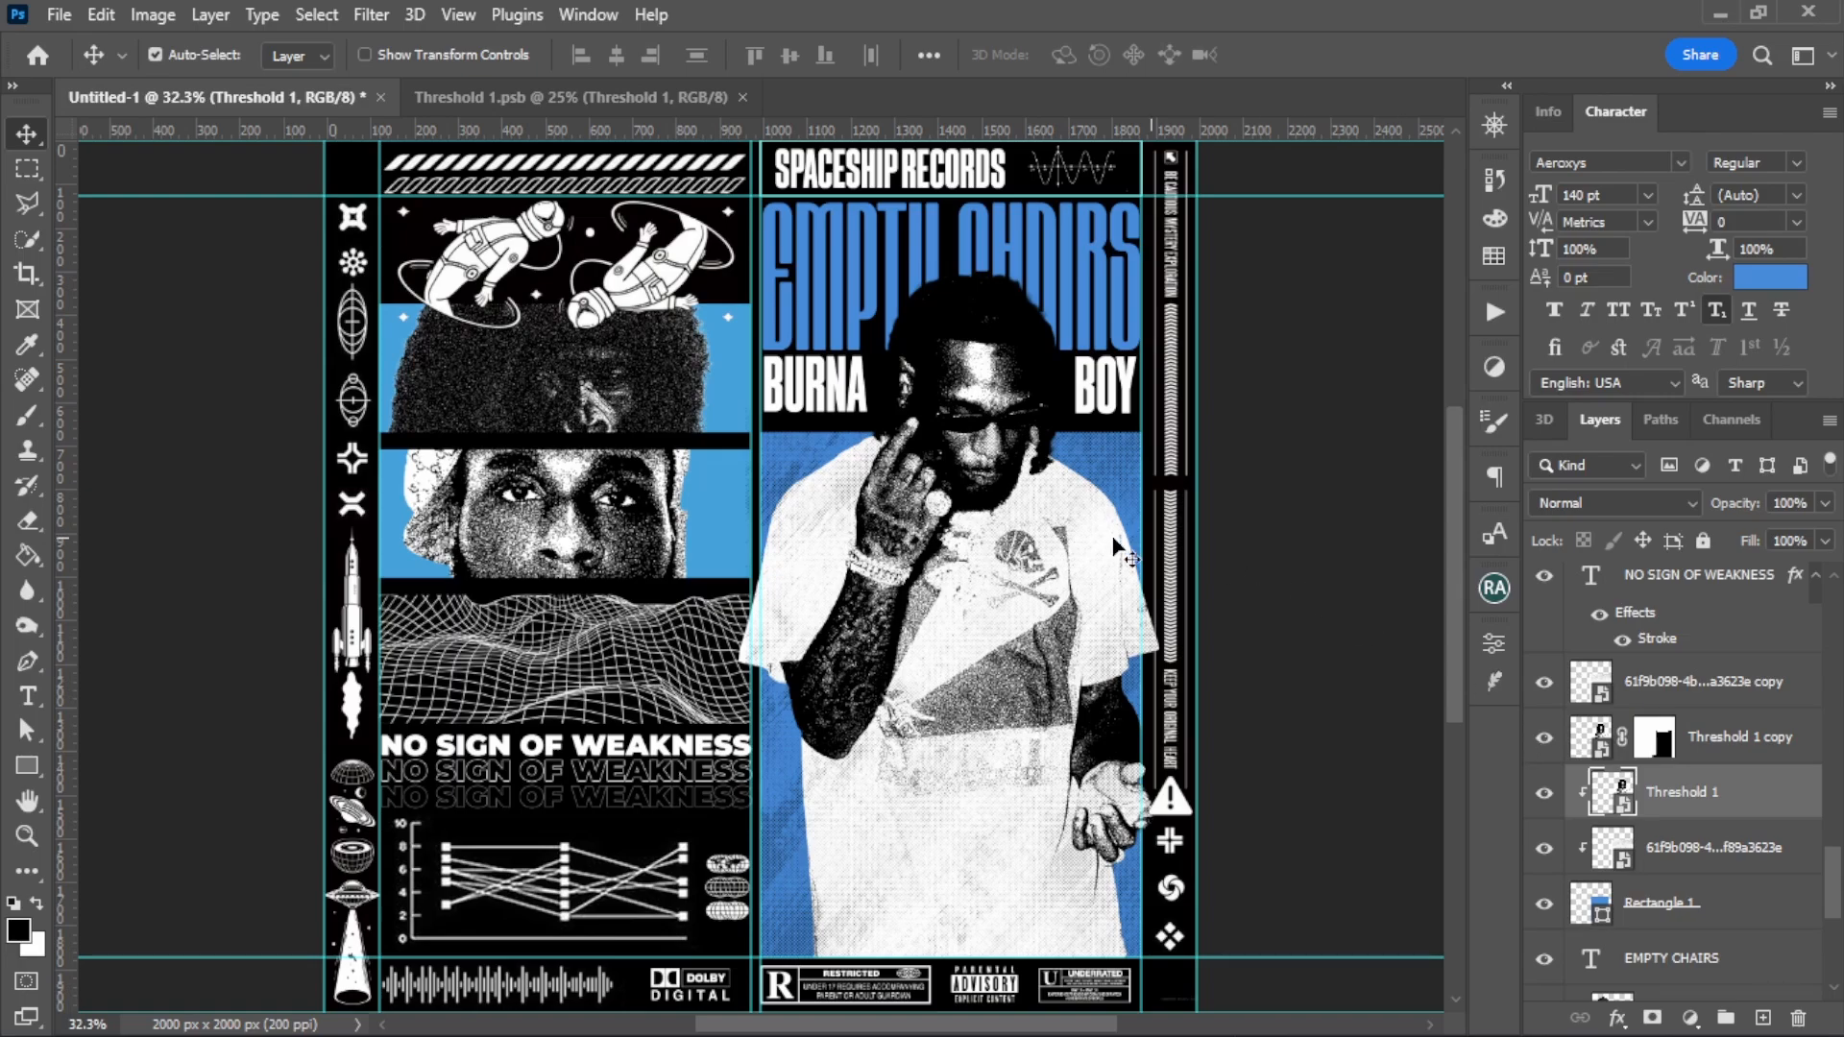
Step: Move the Multiply texture copy from the standing figure onto the two small blue rectangles and shrink it to cover them
click(981, 504)
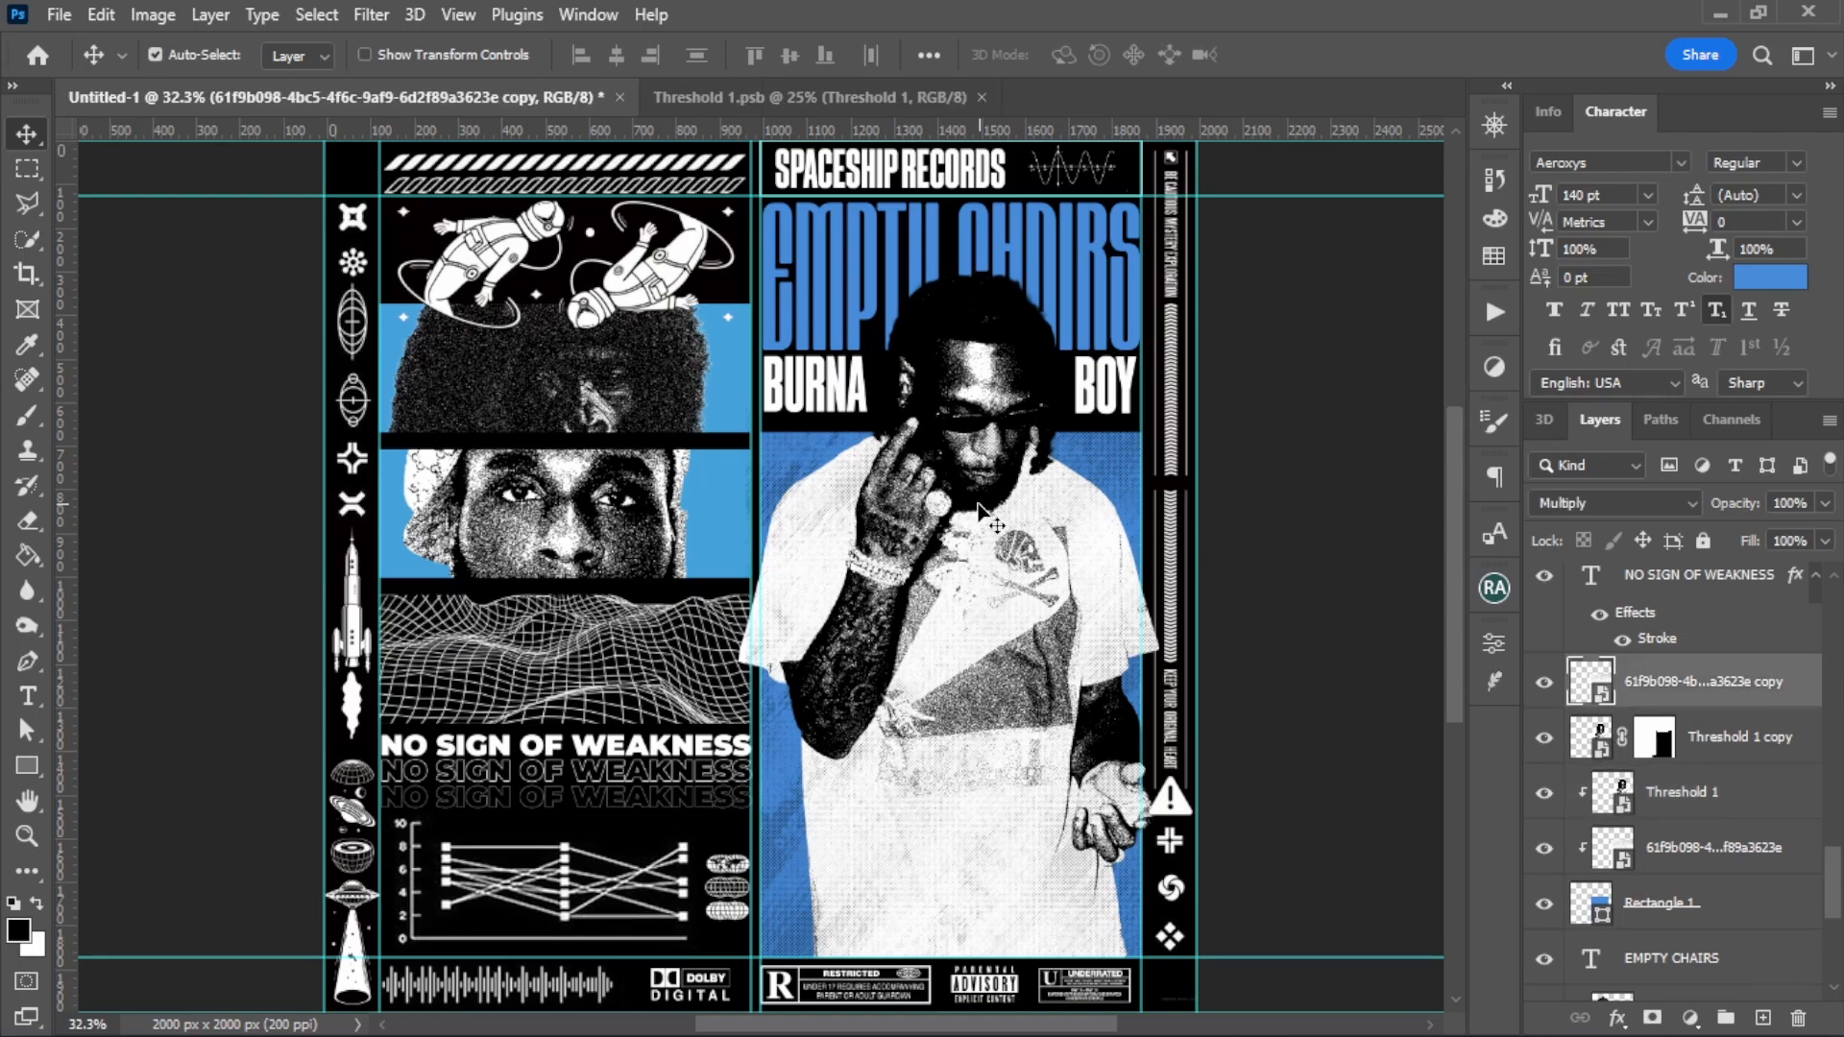
drag(981, 505, 592, 467)
key(ctrl+t)
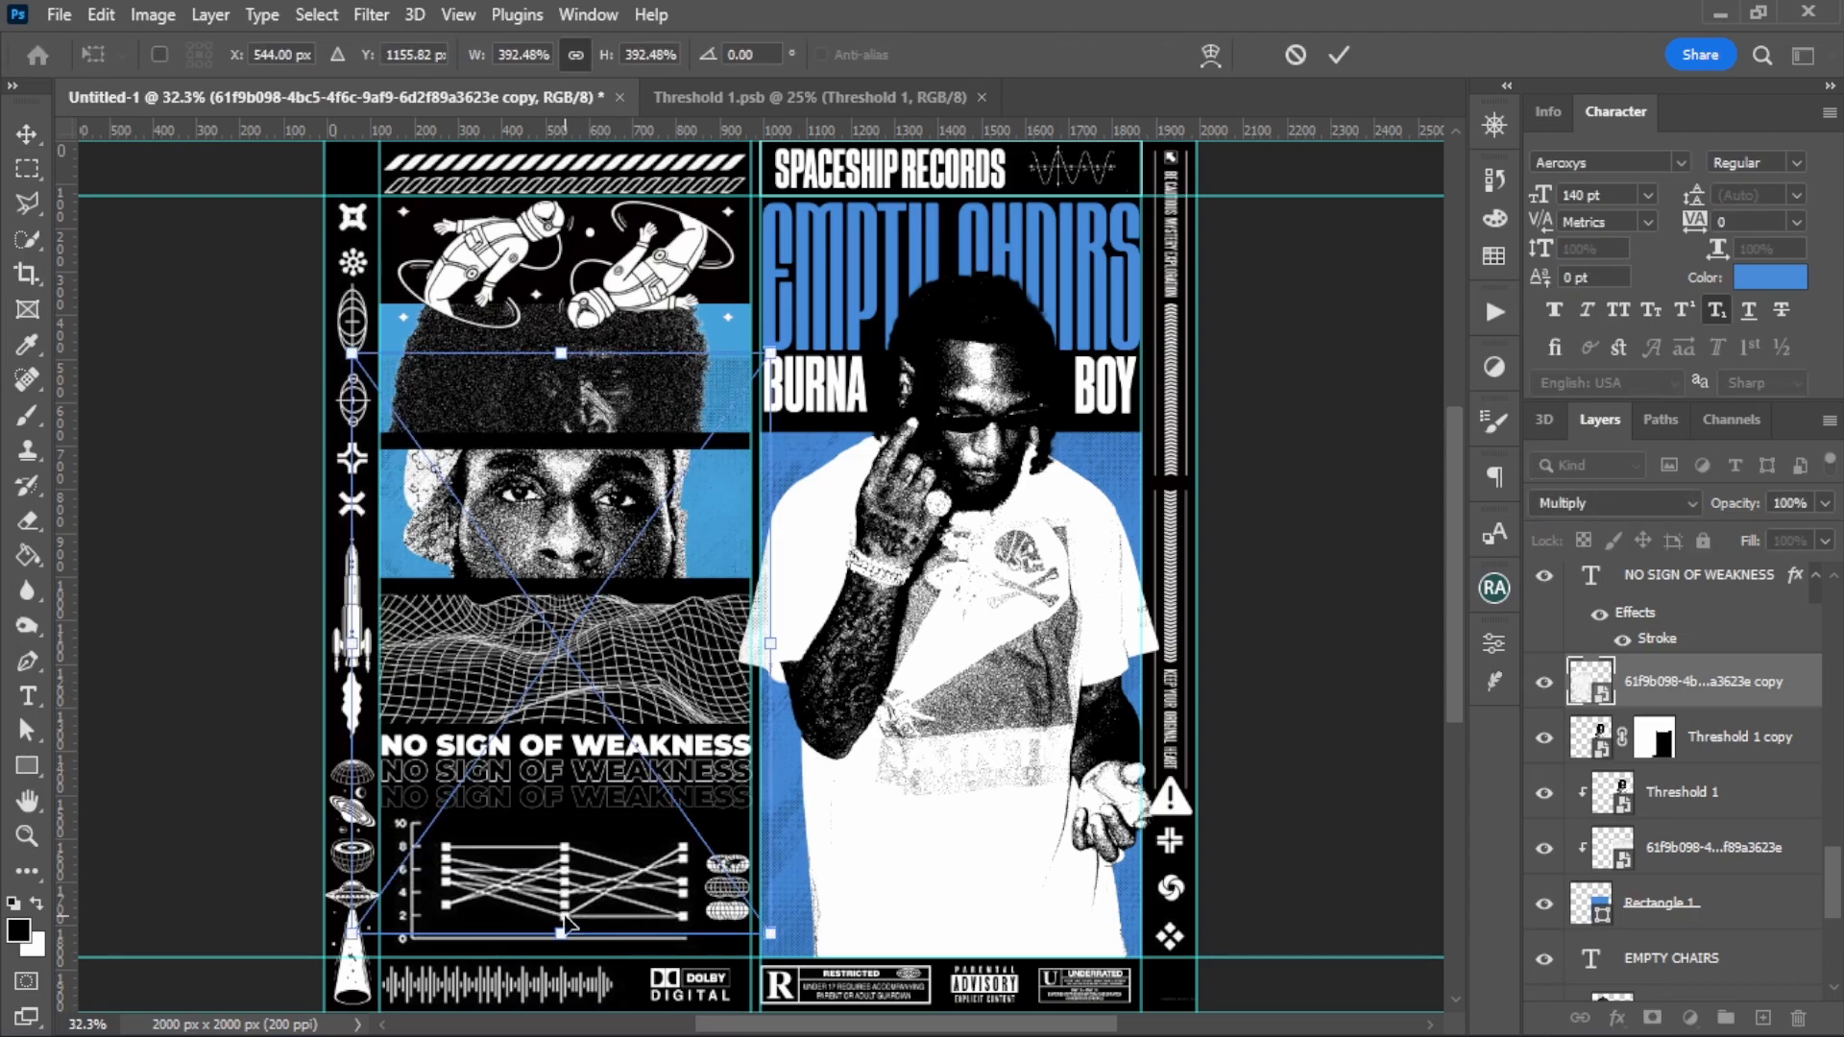
drag(564, 924, 563, 796)
drag(661, 677, 670, 588)
key(Return)
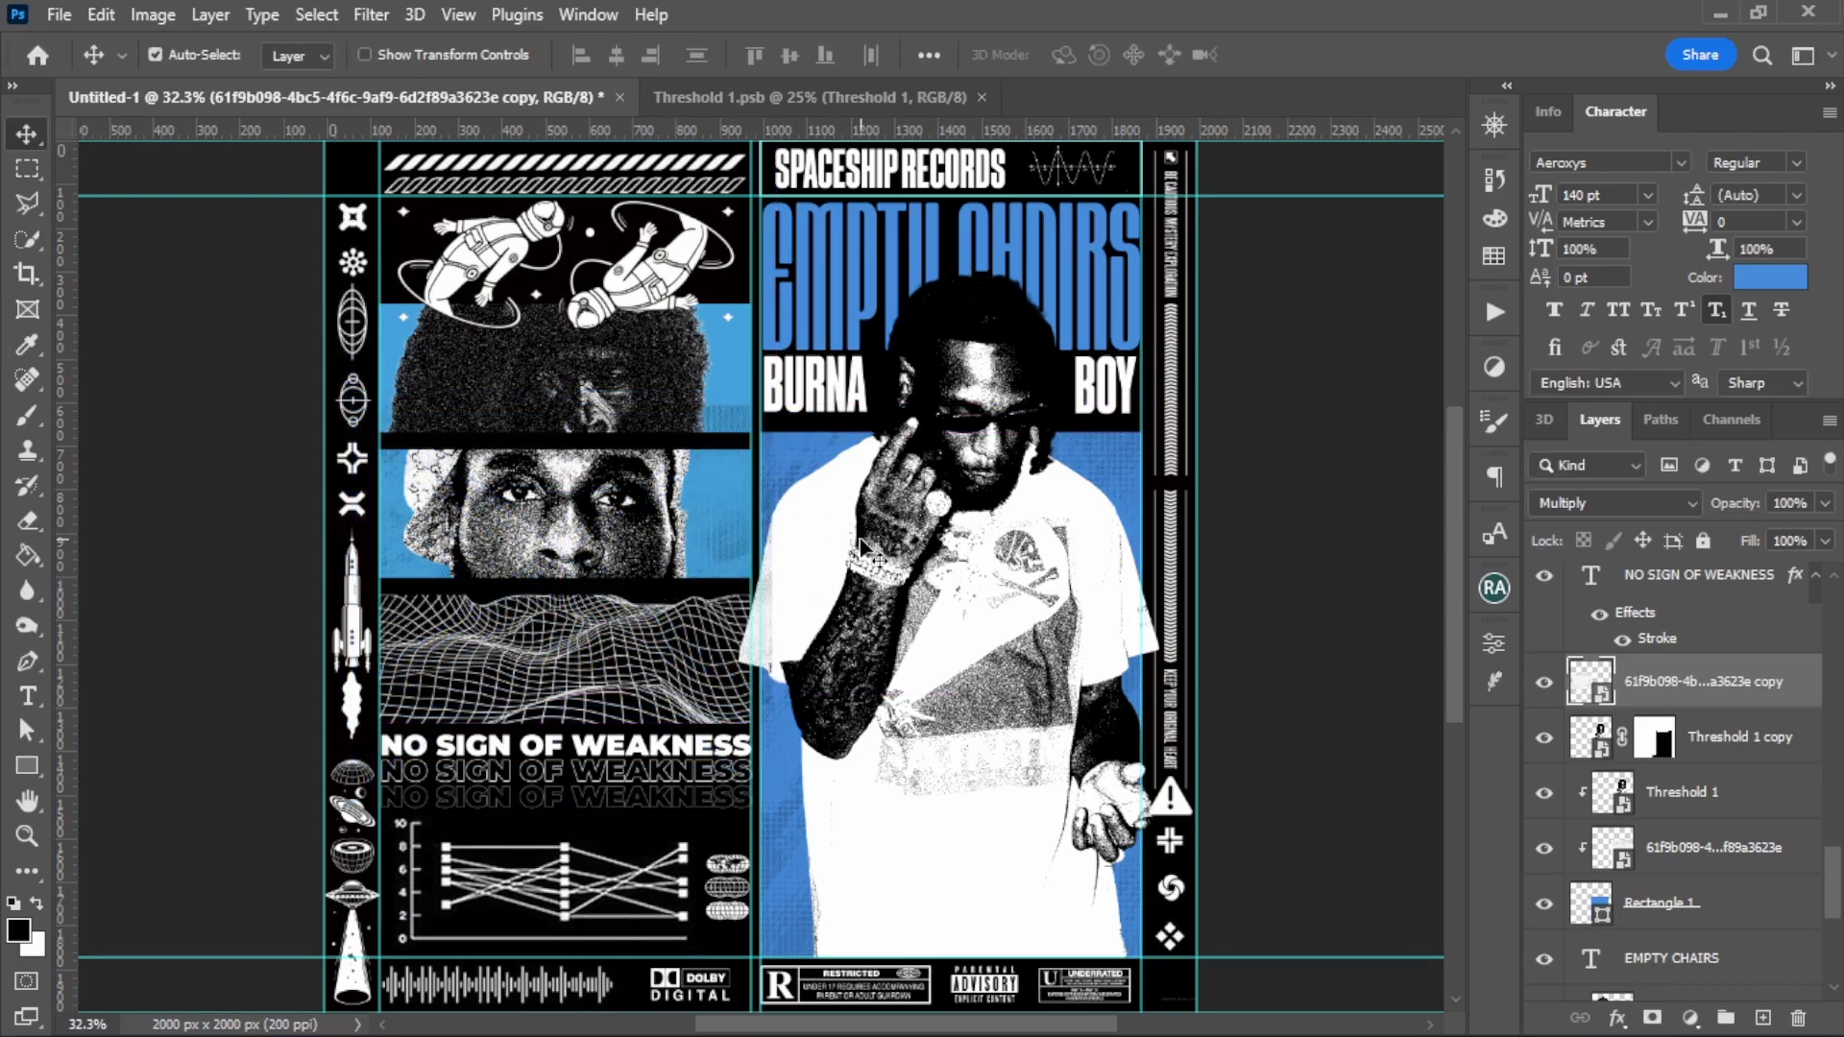
Step: Clip the texture copy to Rectangle 2 copy 2, beneath Threshold 3, and shift it up over the upper small blue rectangle
scroll(1800, 690, up, 2)
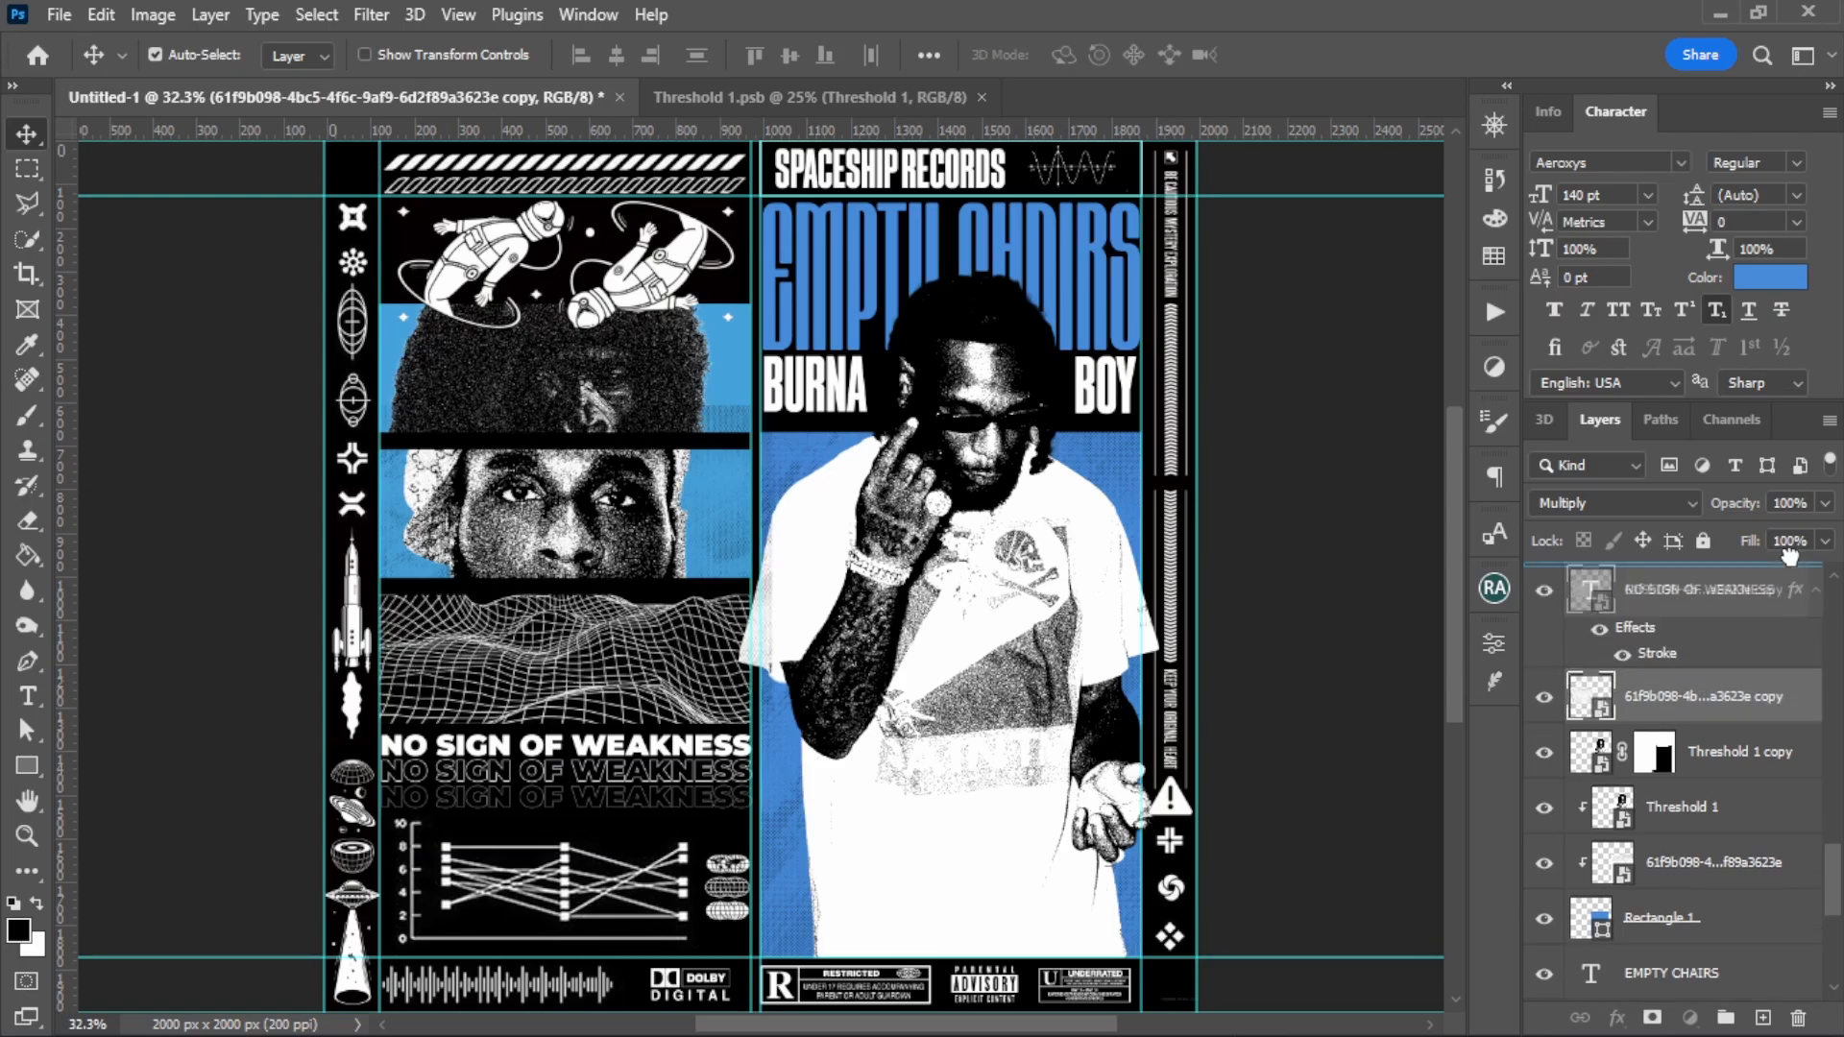
drag(1832, 1032, 1758, 925)
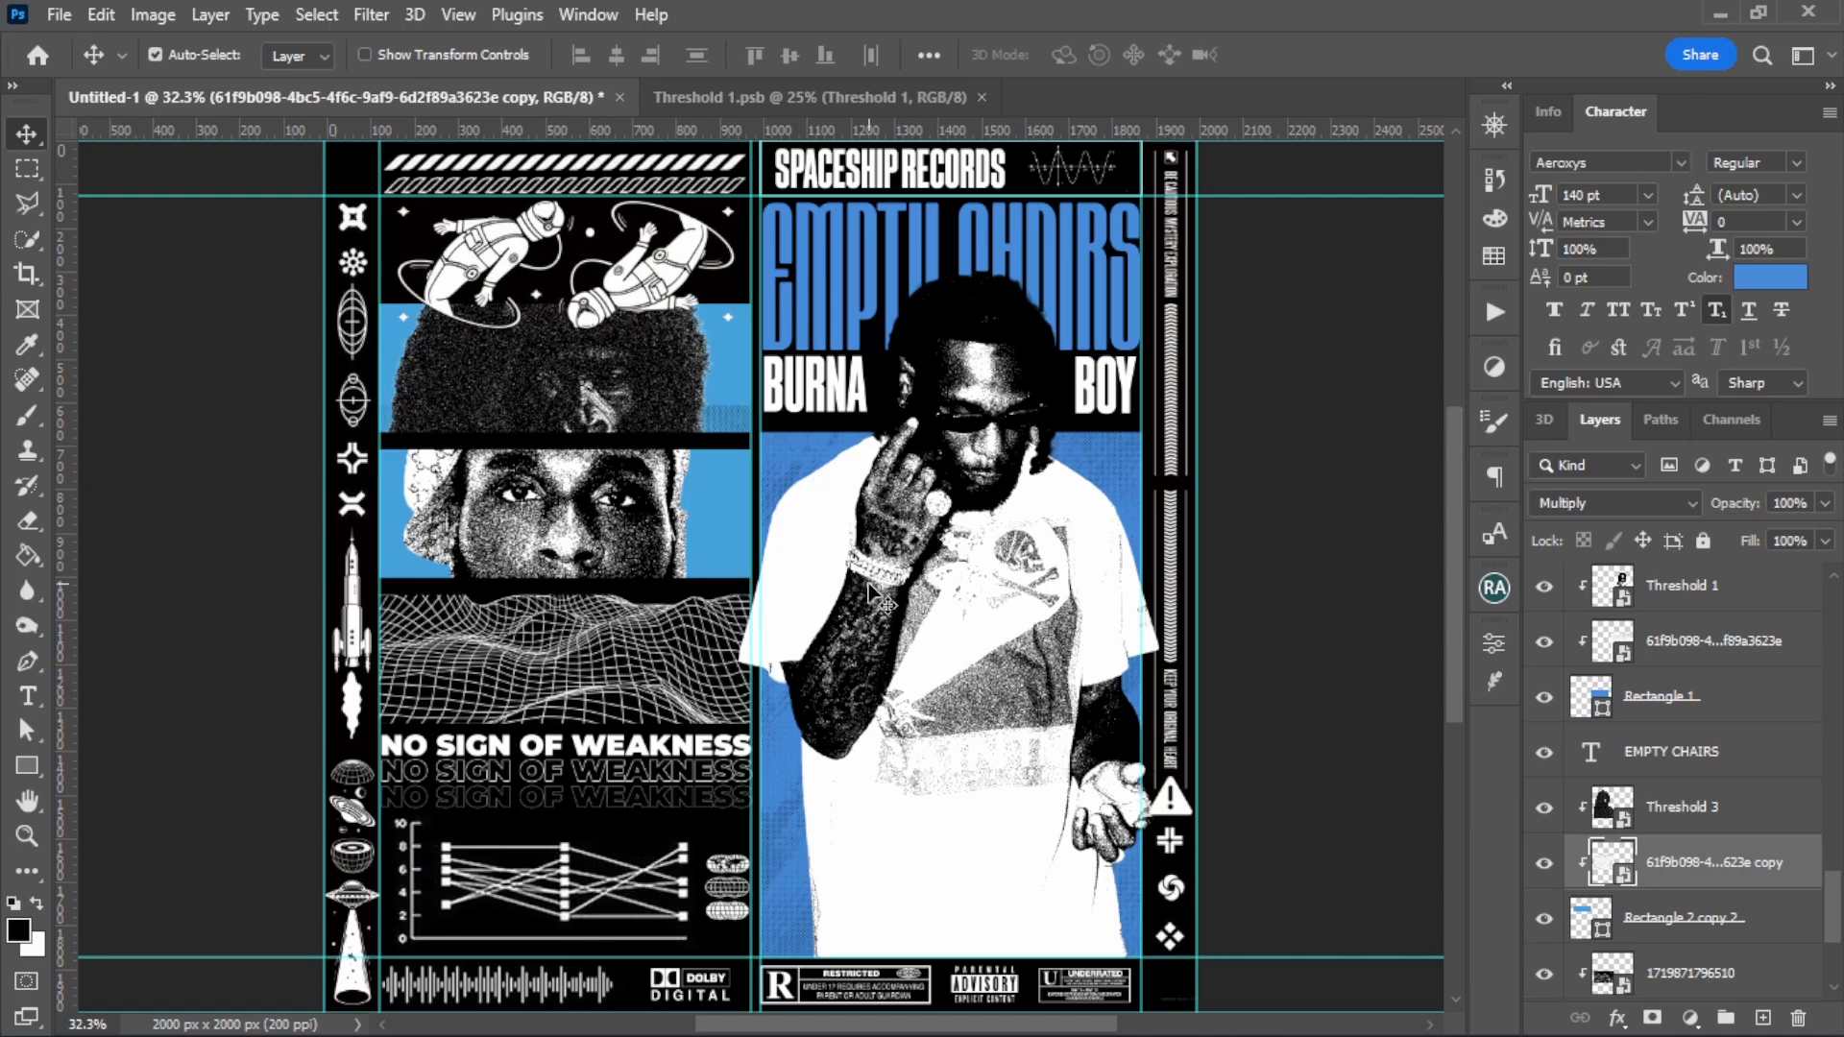
key(ctrl)
drag(560, 392, 561, 257)
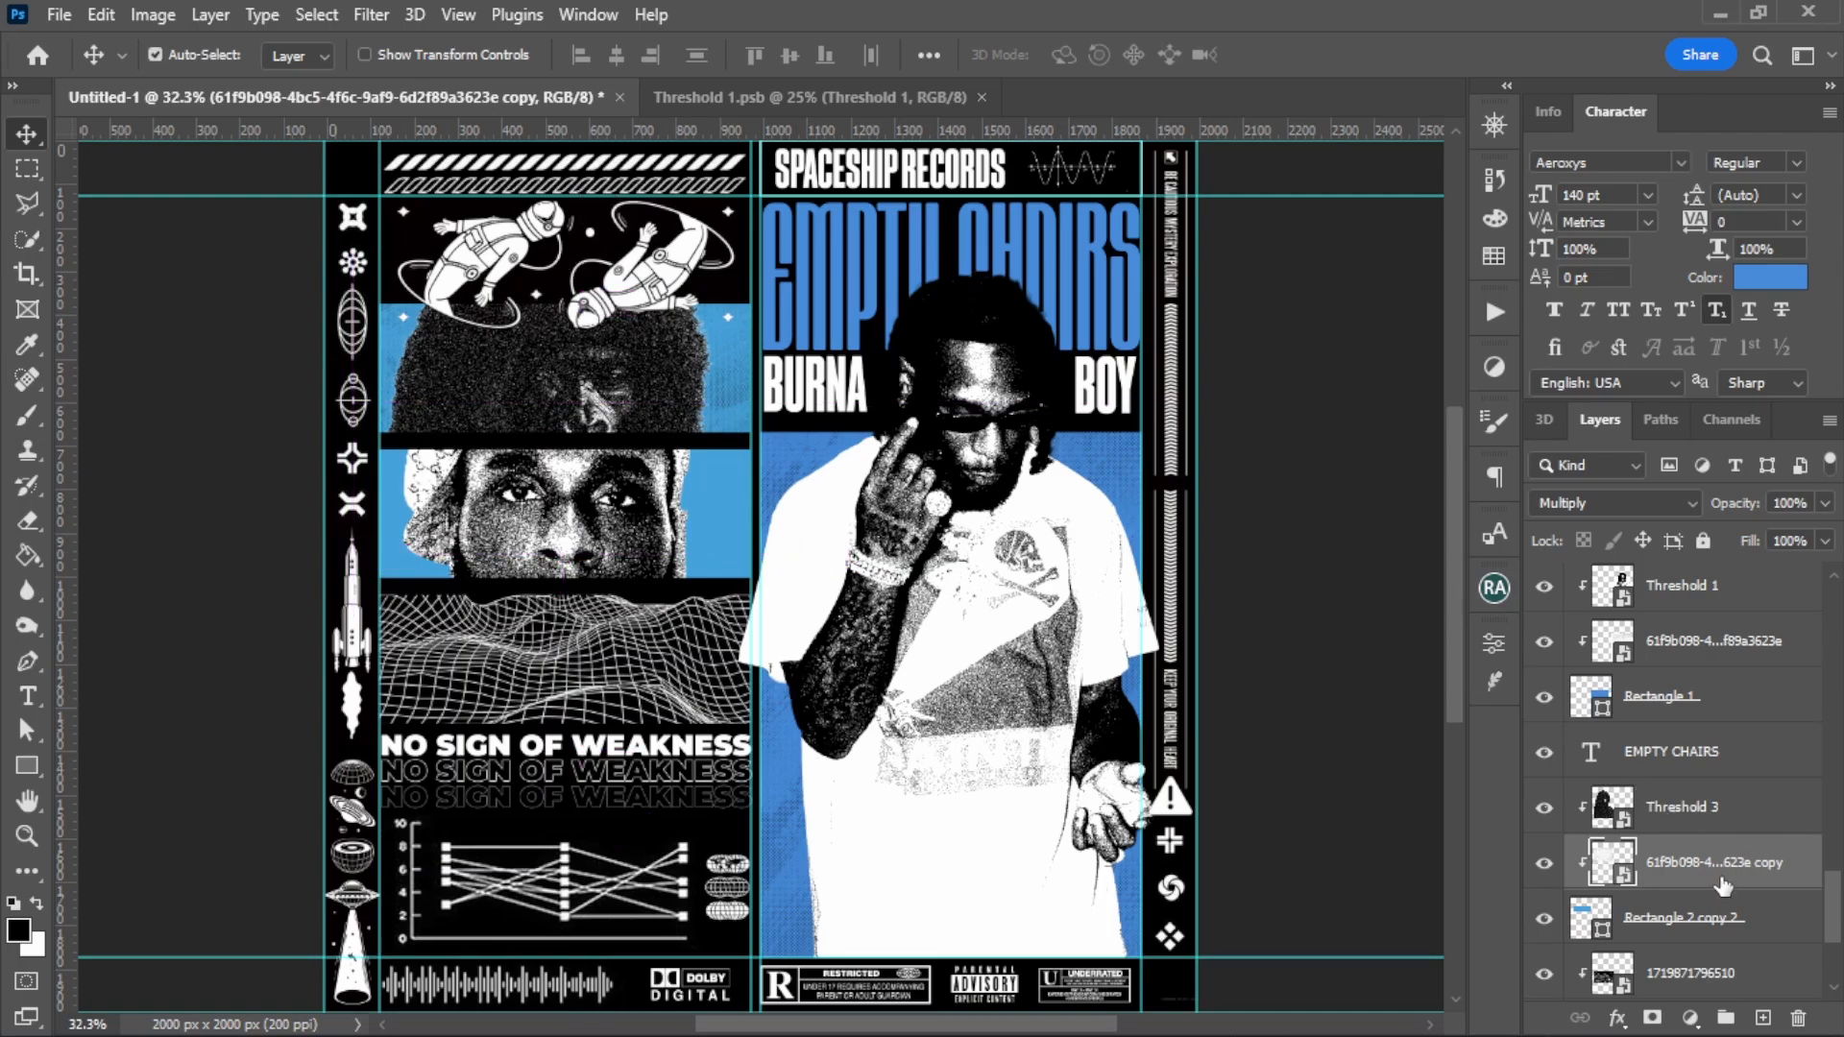
Step: Duplicate the clipped texture and place the duplicate further down the layer stack, over the lower small blue rectangle behind the eyes cutout
key(ctrl+j)
scroll(1752, 698, down, 5)
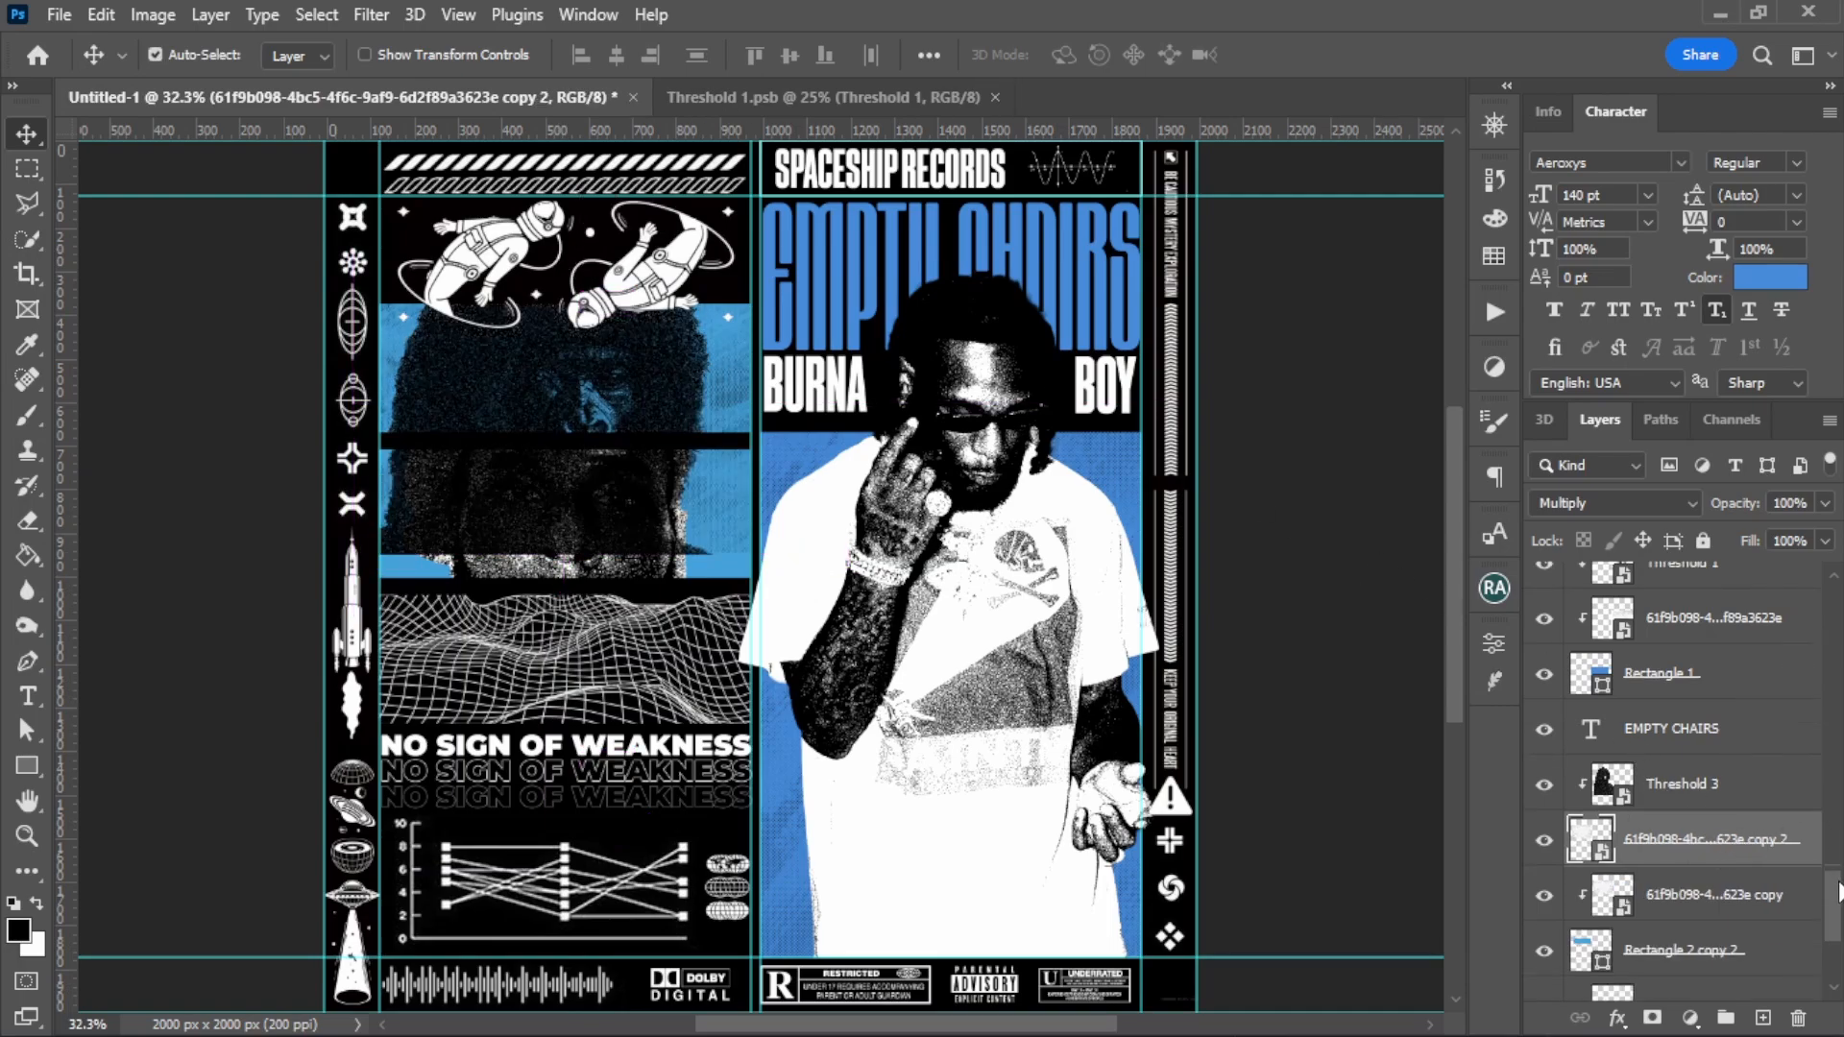
drag(1724, 616, 1706, 913)
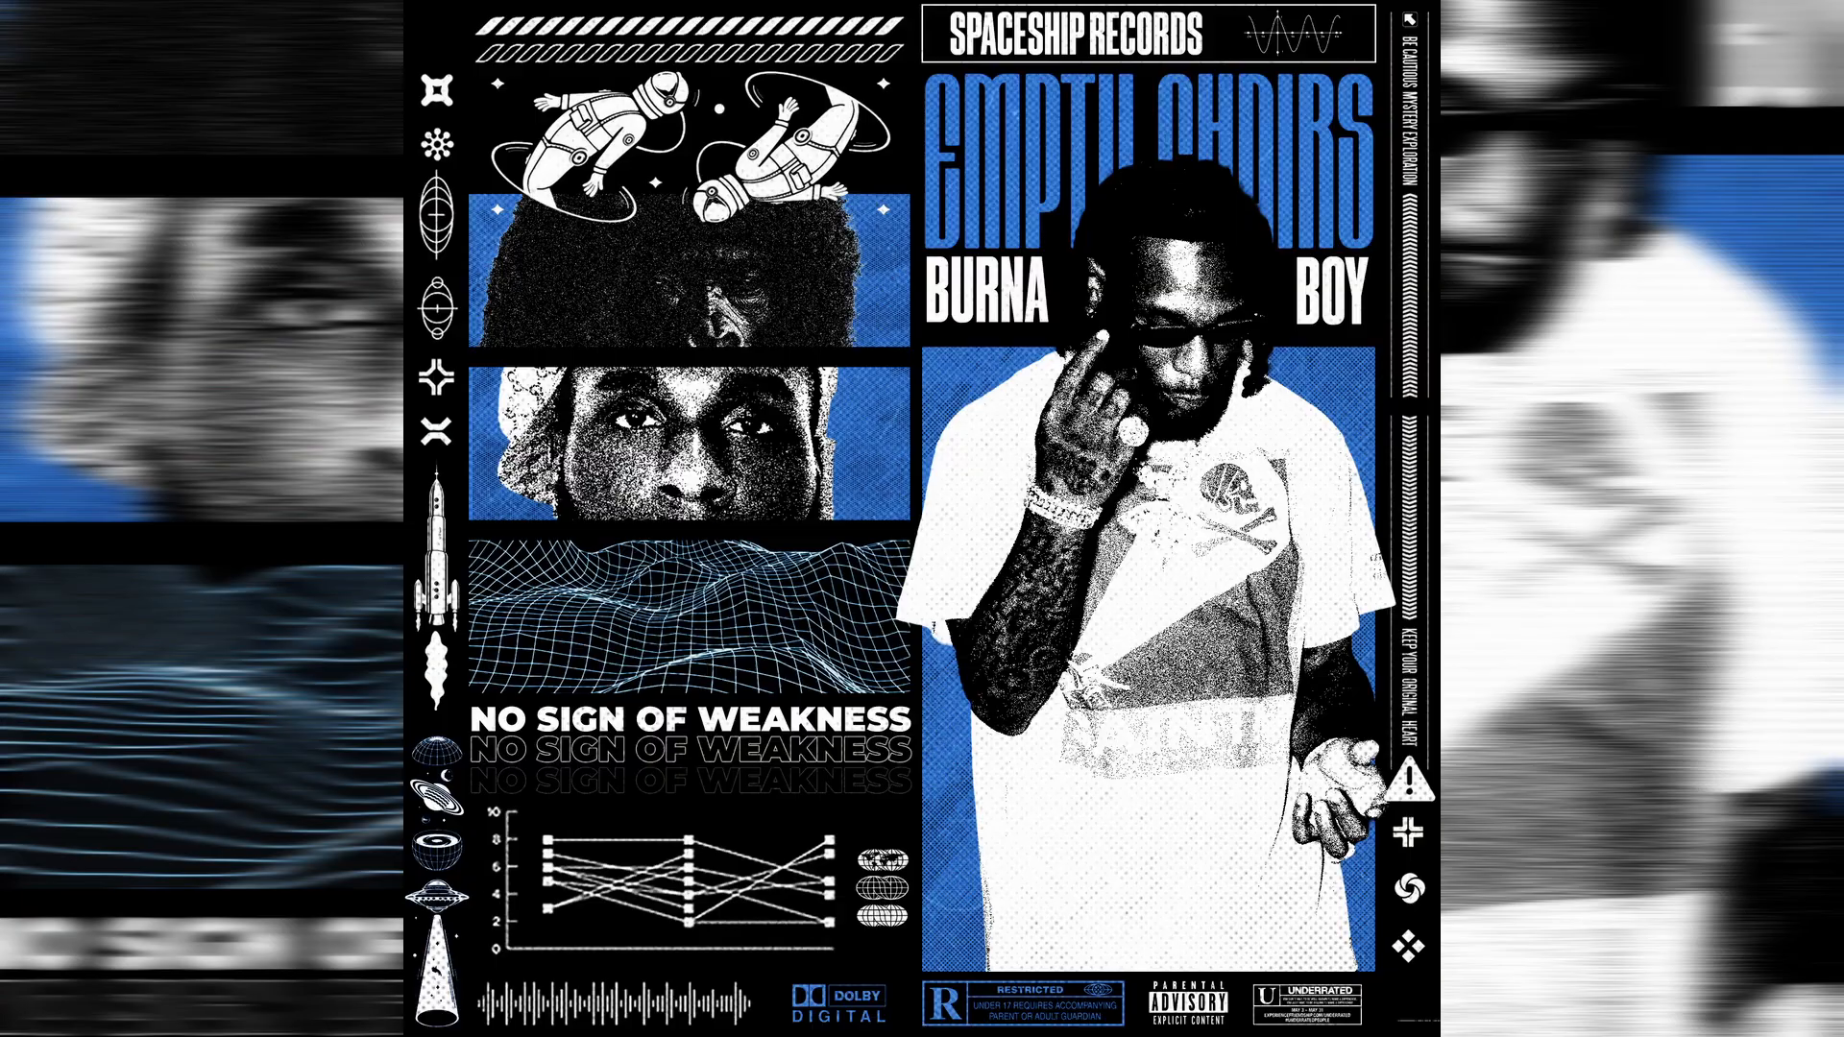